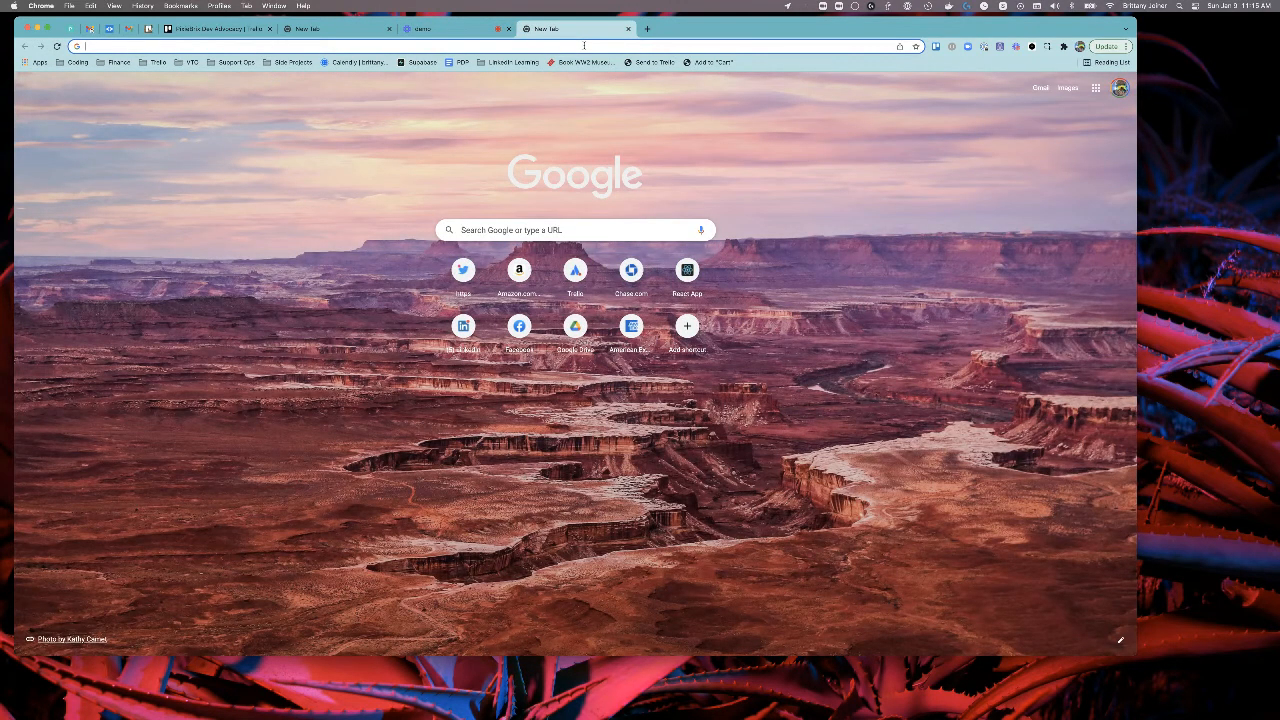
# Step: Open the Trello card "Send a message from Trello to Slack" and bring up the PixieBrix editor in an enlarged DevTools window
pyautogui.click(240, 29)
pyautogui.click(262, 194)
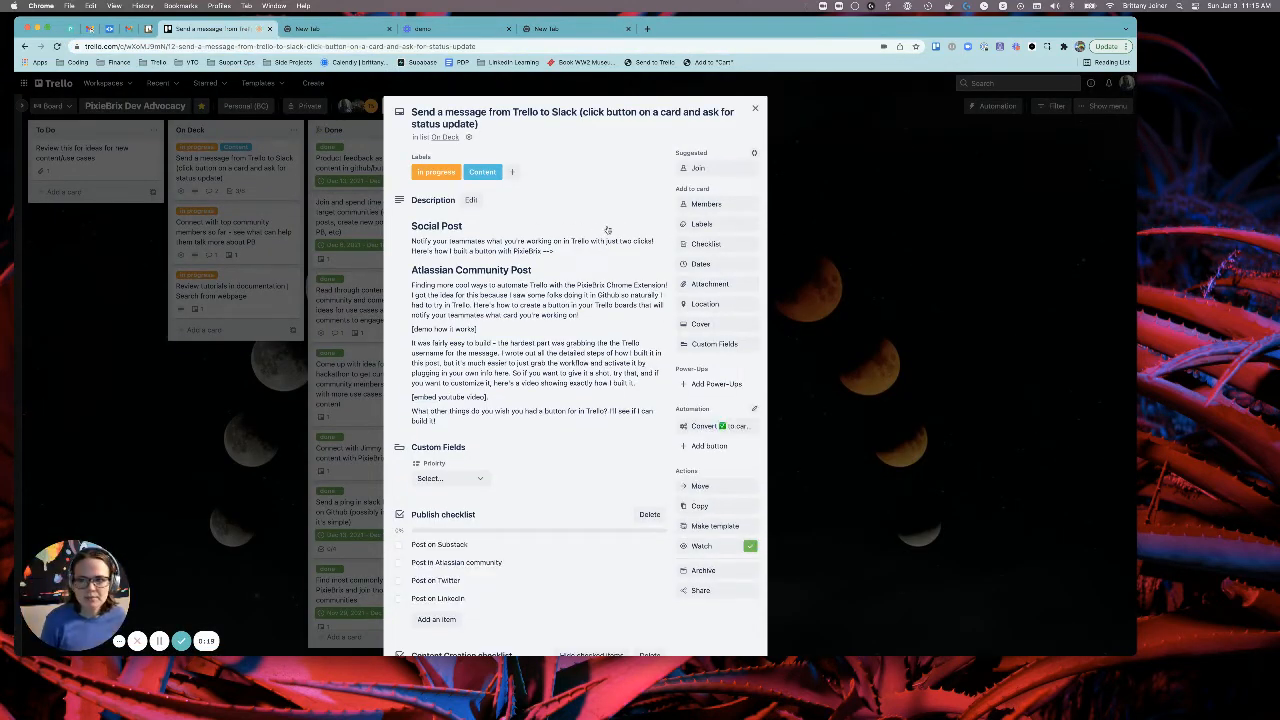
pyautogui.rightClick(831, 215)
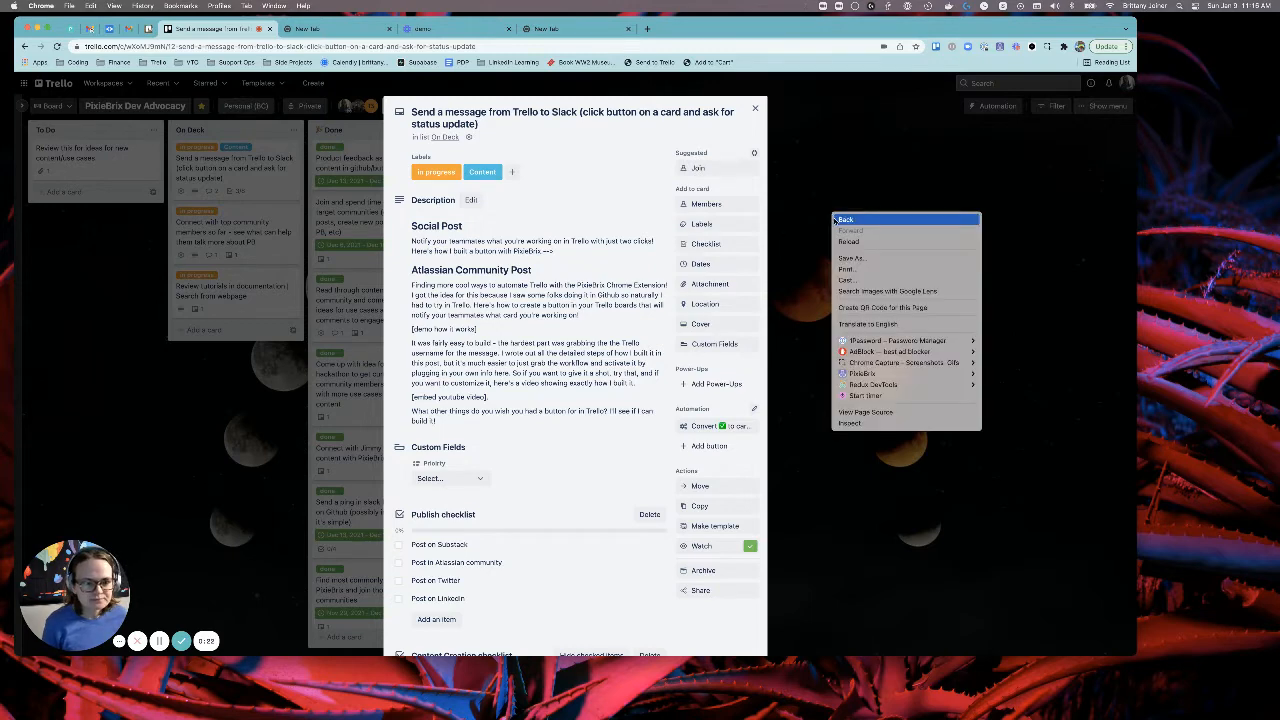
pyautogui.click(850, 424)
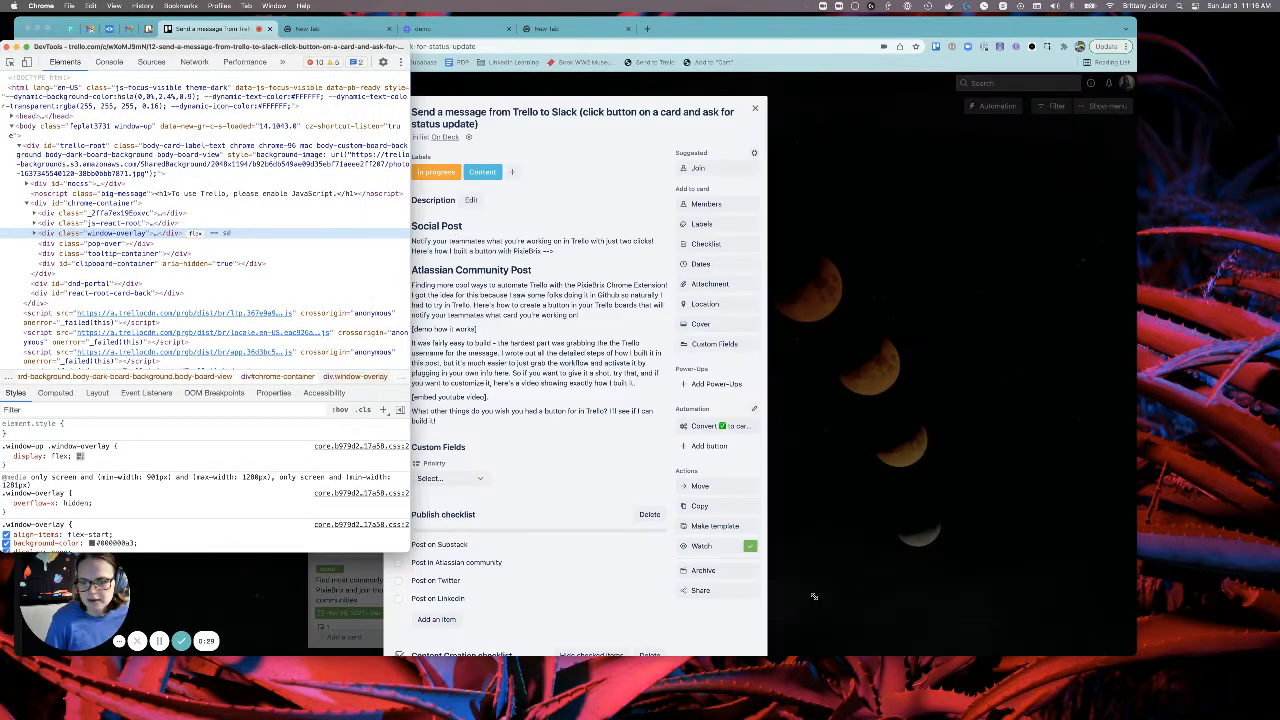
pyautogui.moveTo(408, 551); pyautogui.dragTo(927, 597)
pyautogui.click(690, 62)
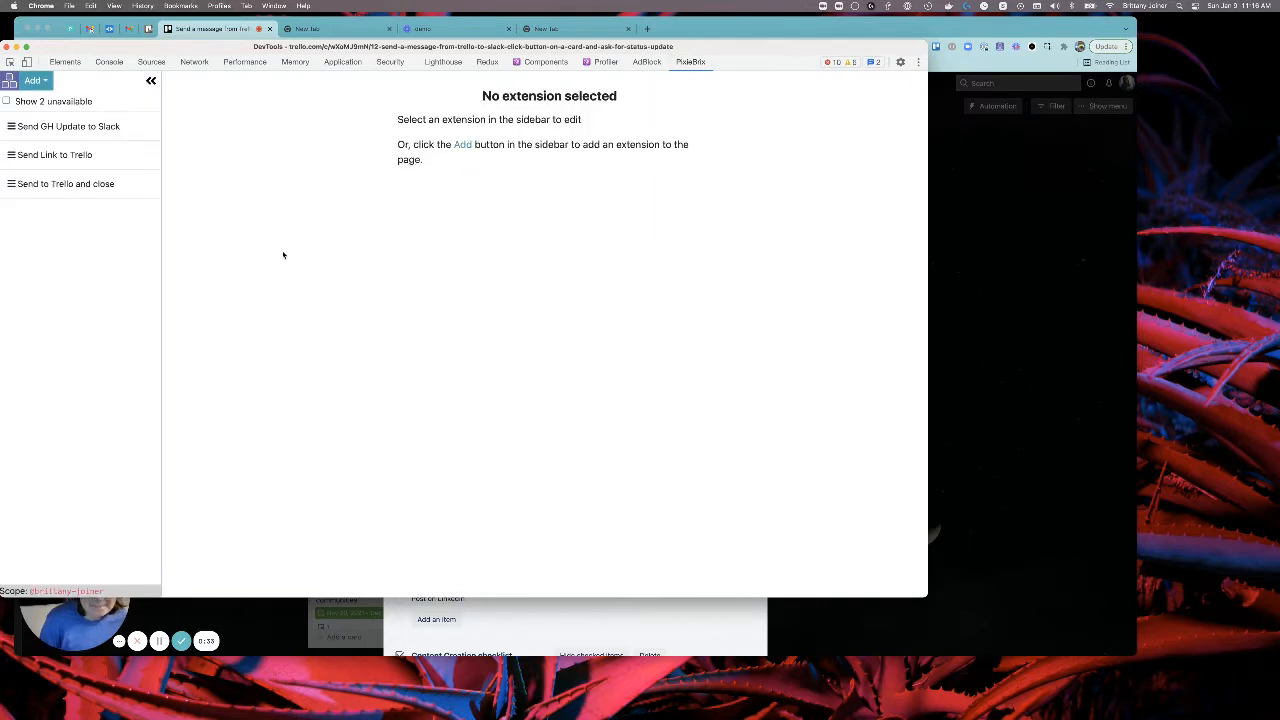
pyautogui.moveTo(319, 47); pyautogui.dragTo(606, 85)
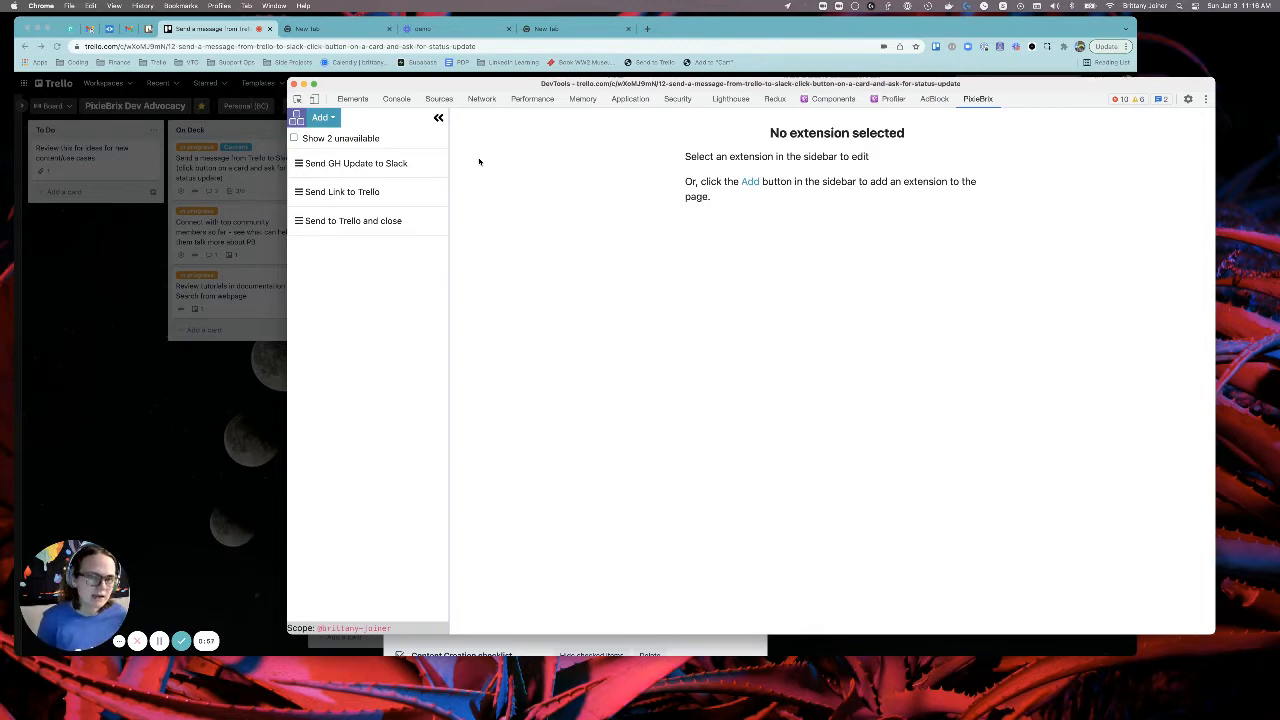
# Step: Examine the configurations of the existing Send GH Update to Slack, Send Status and My trello.com button extensions, including the unavailable ones
pyautogui.click(384, 172)
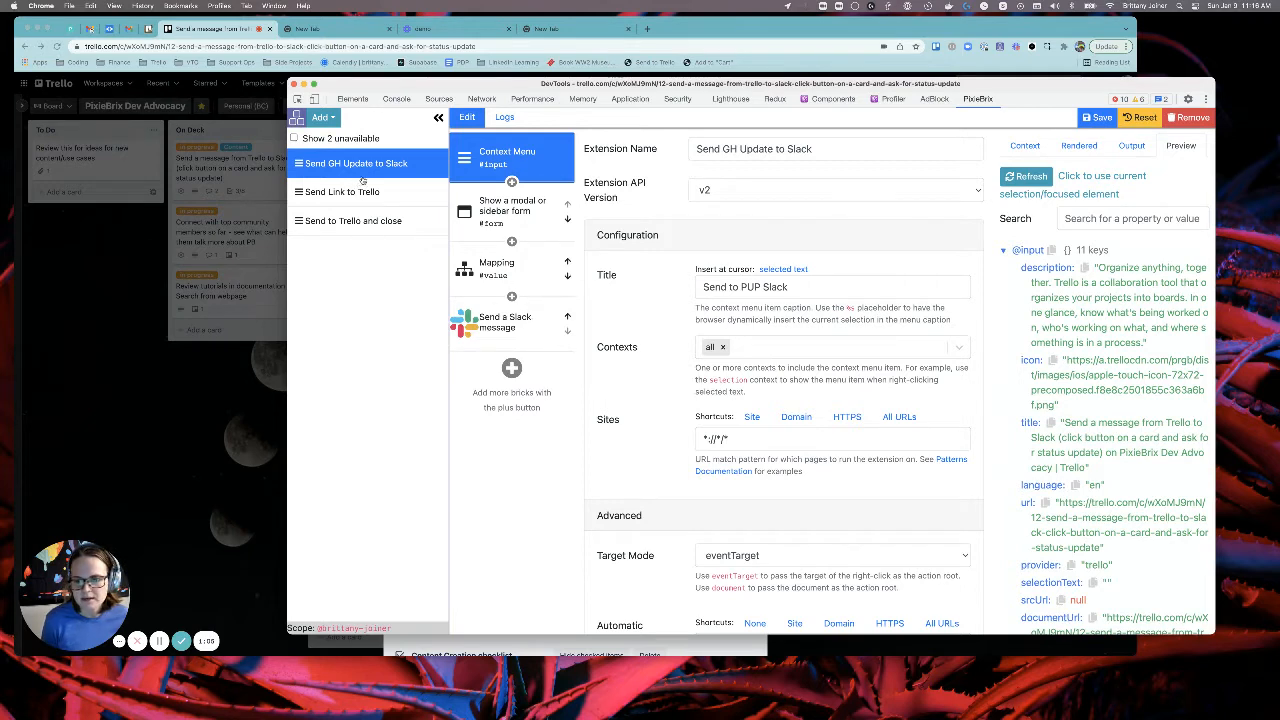
pyautogui.scroll(-3, 638, 281)
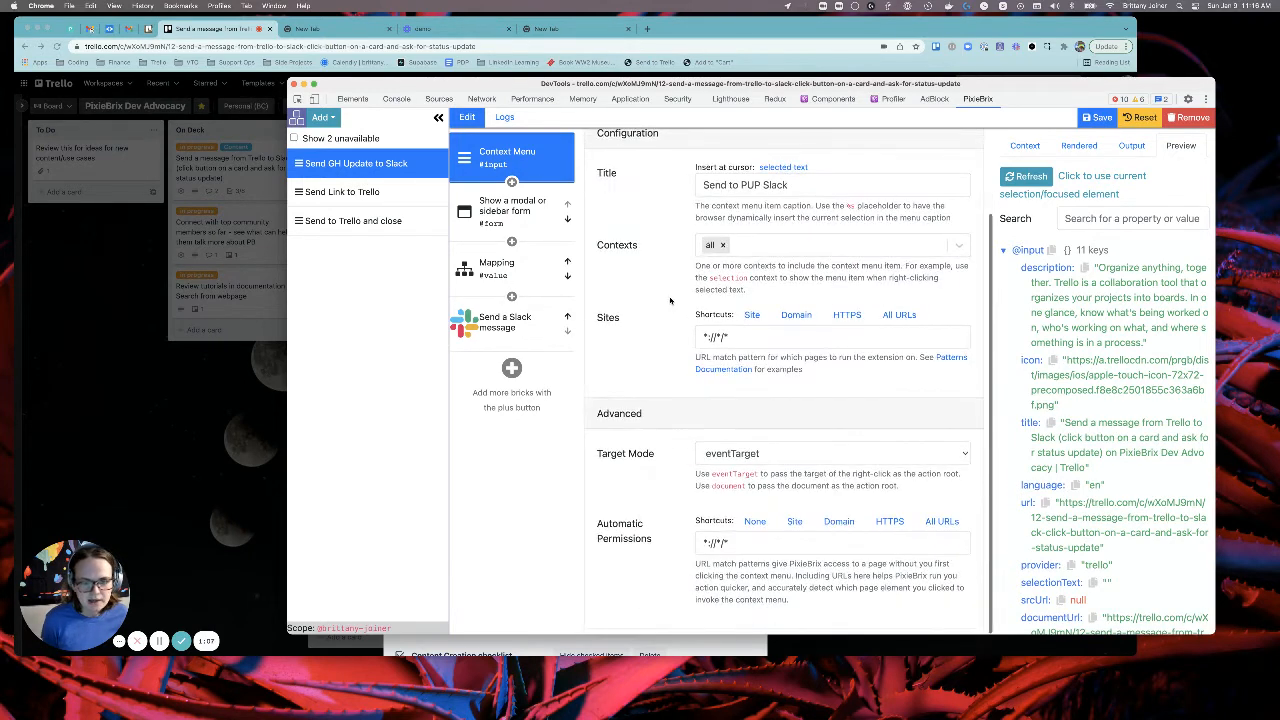
pyautogui.click(511, 216)
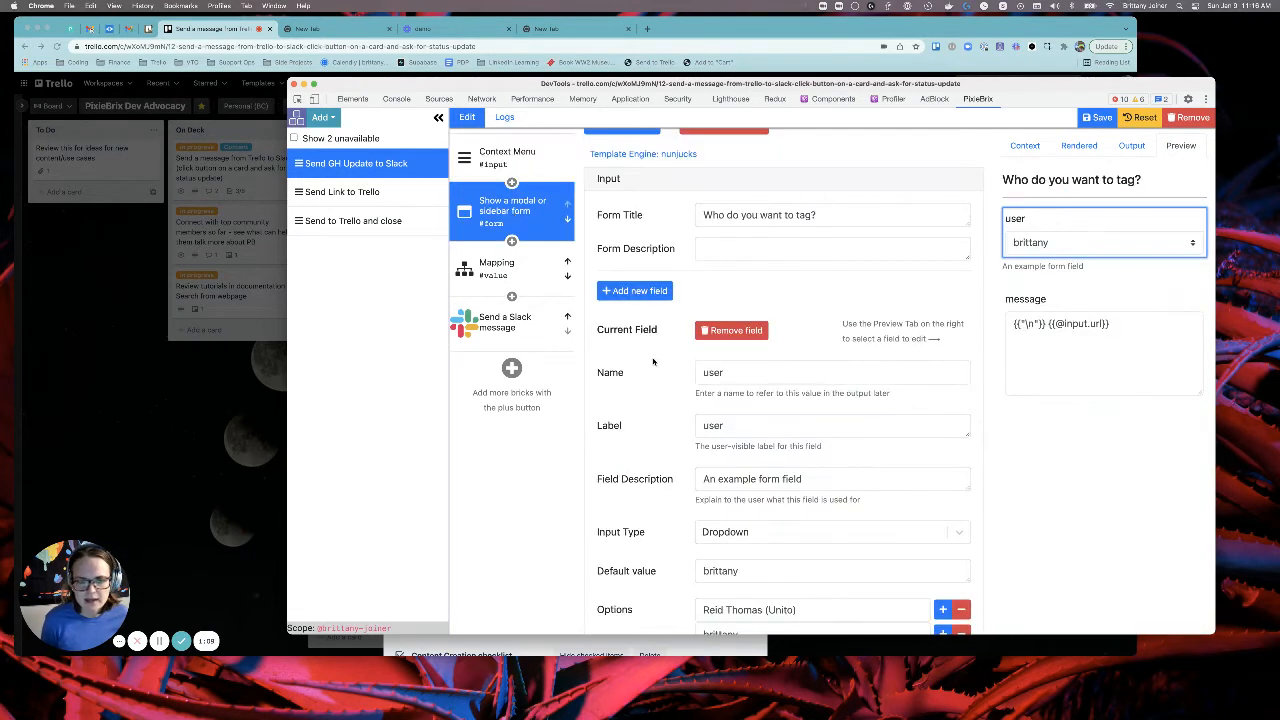
pyautogui.scroll(-2, 653, 362)
pyautogui.scroll(5, 653, 362)
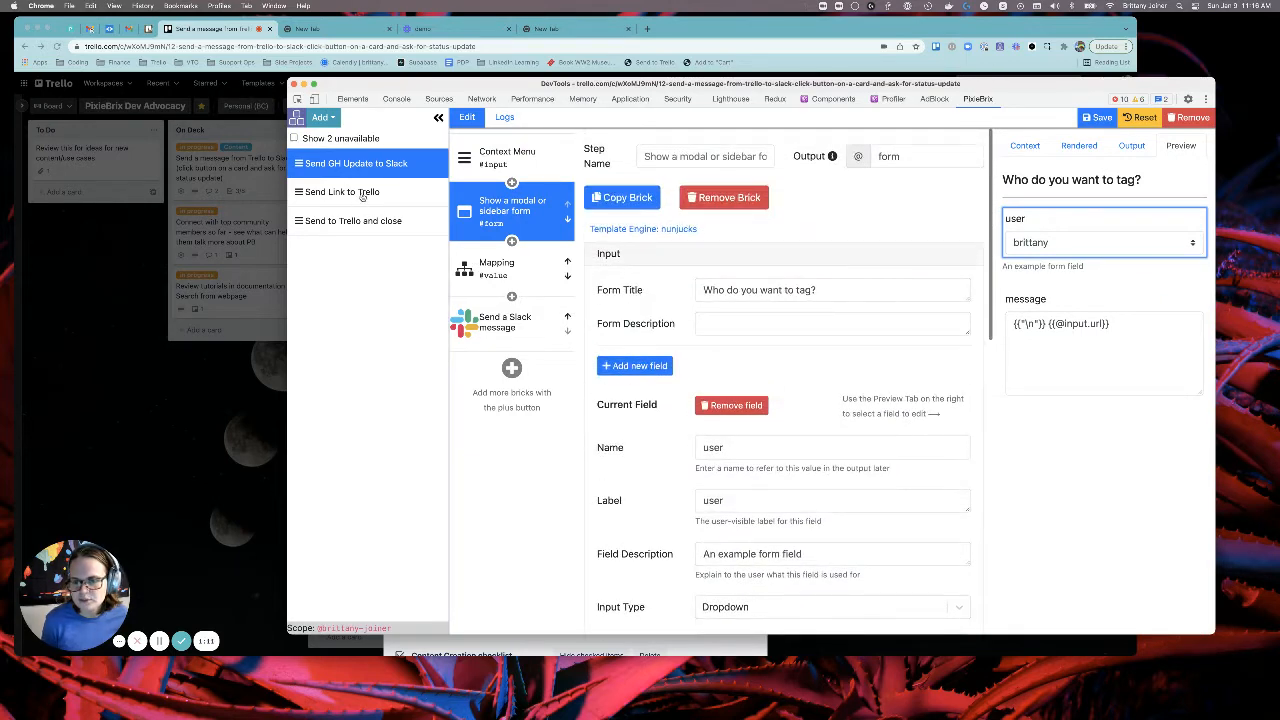
pyautogui.click(293, 138)
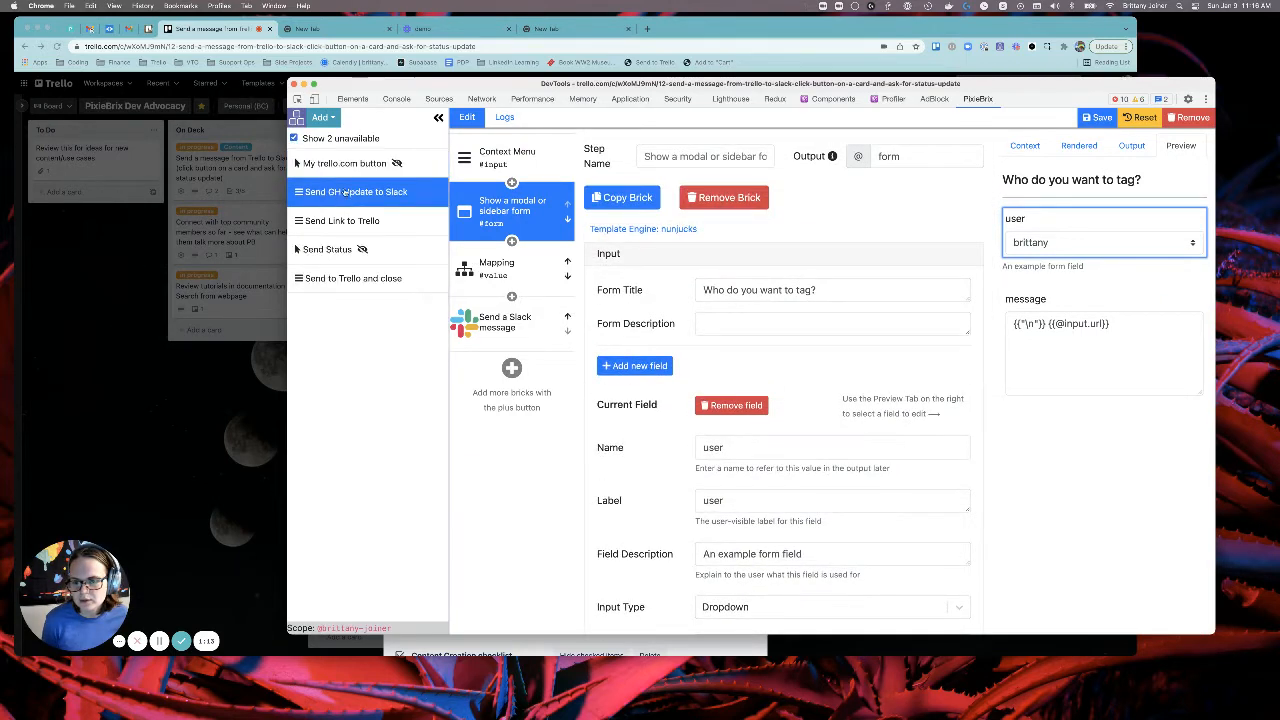
pyautogui.click(325, 250)
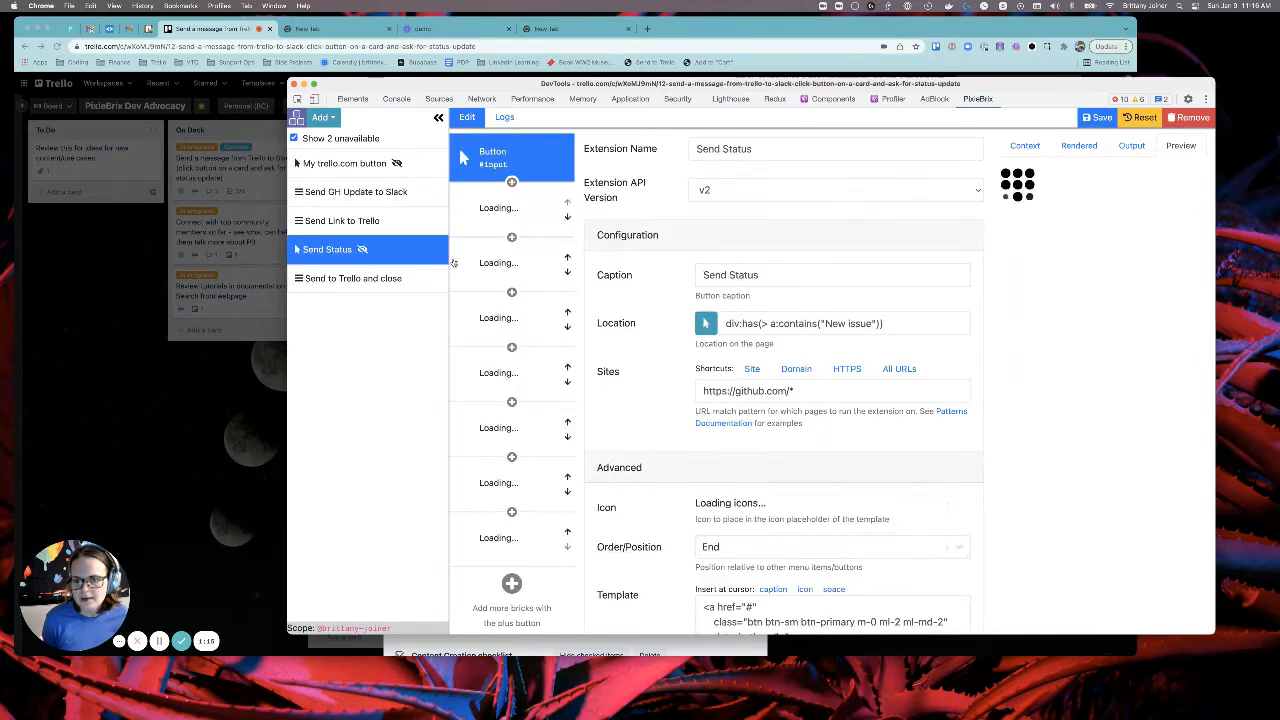
pyautogui.scroll(-2, 644, 299)
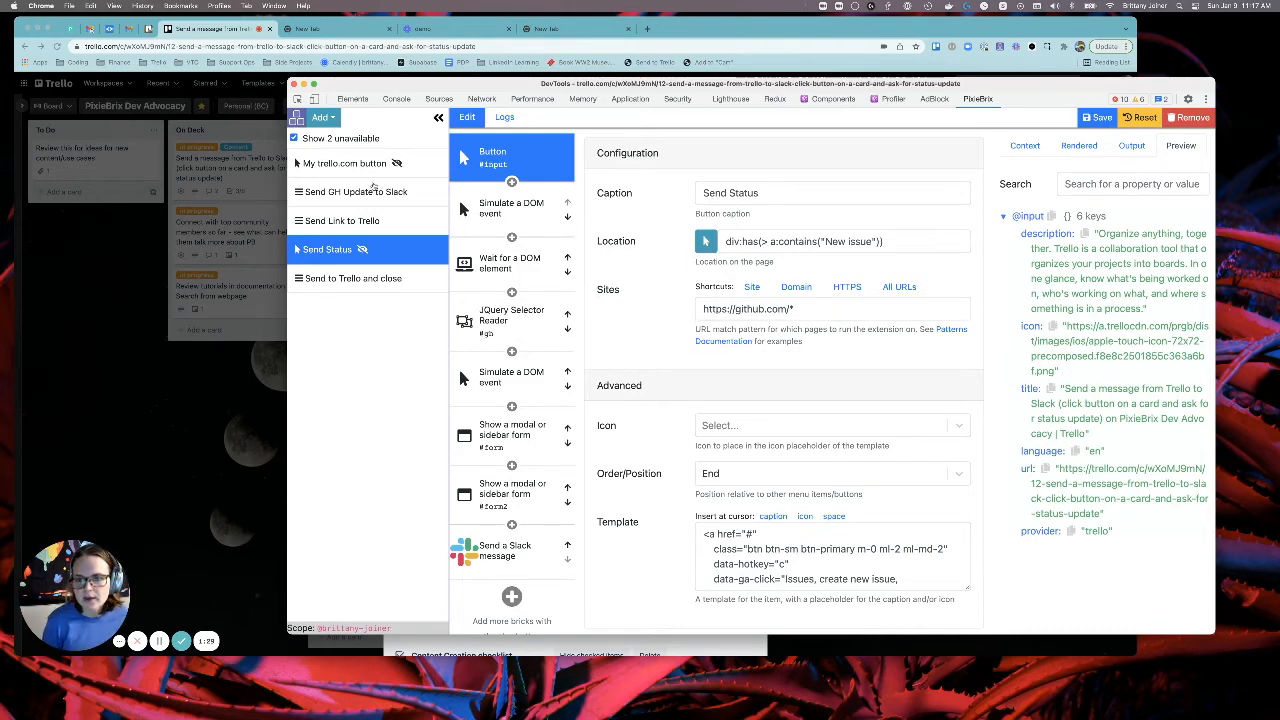
pyautogui.click(372, 168)
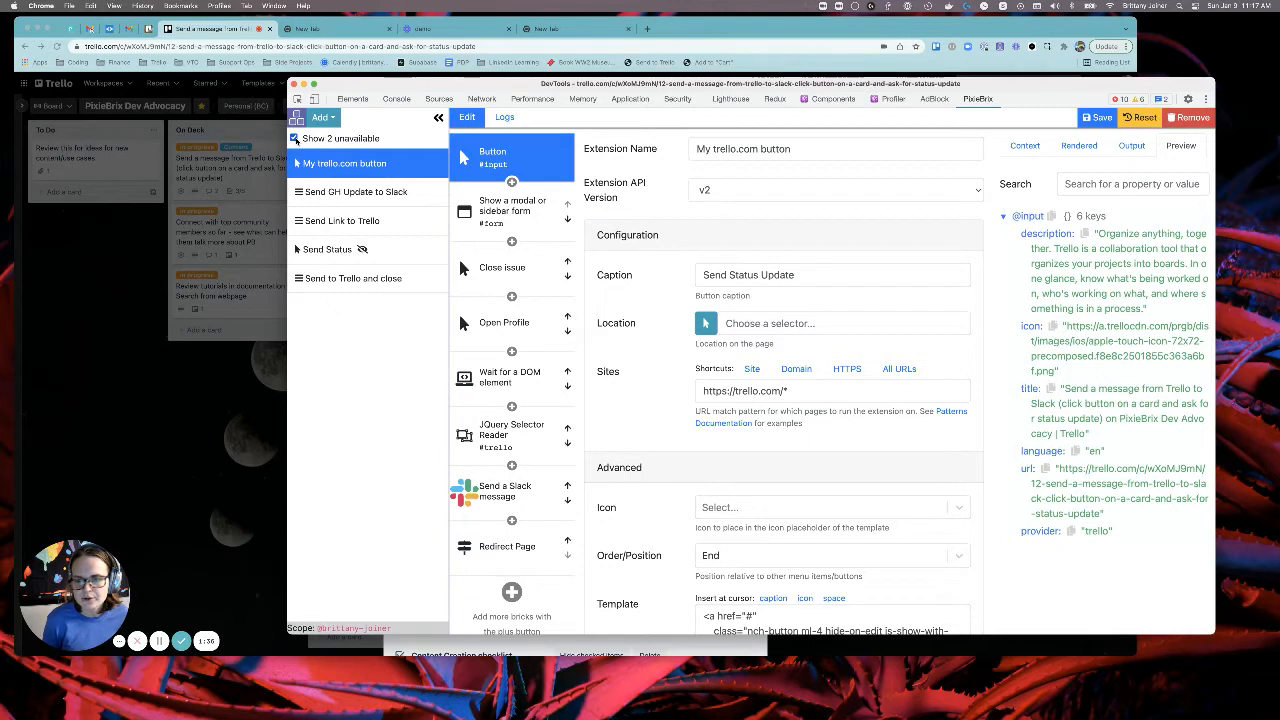
pyautogui.click(294, 139)
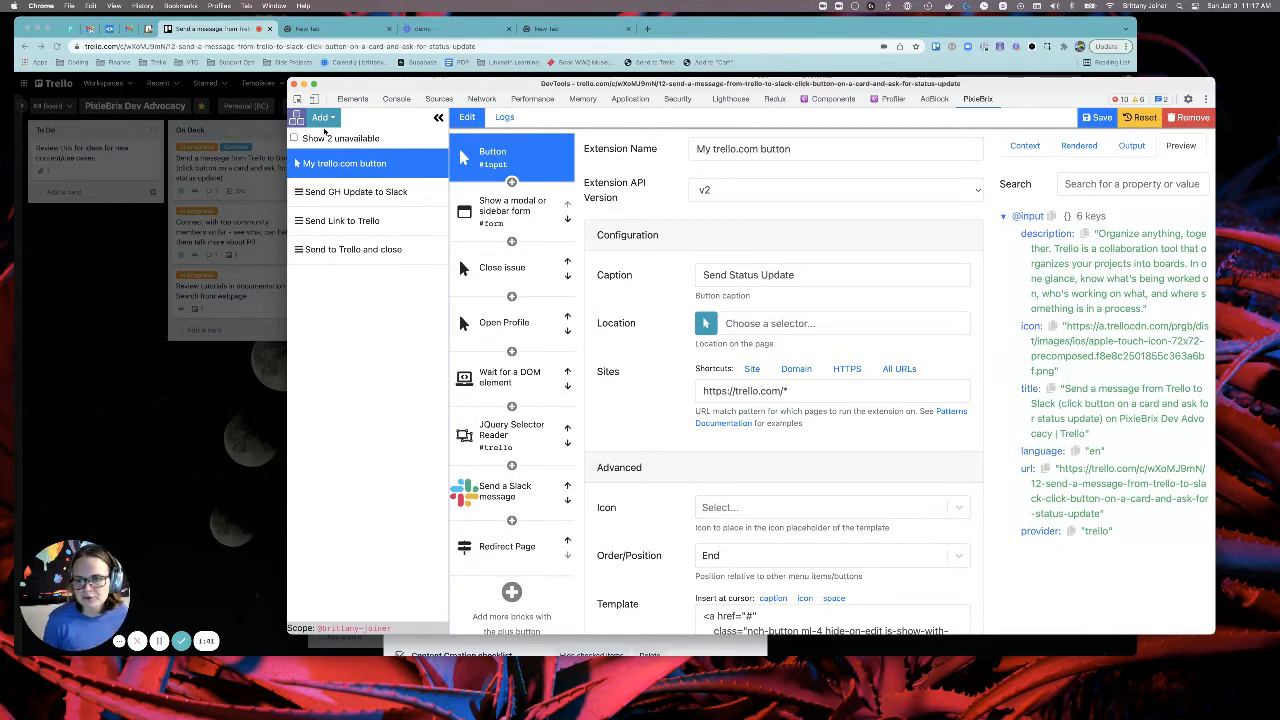
# Step: Try to add a button extension from the marketplace by searching for "button" and choosing Trello card action
pyautogui.click(321, 118)
pyautogui.click(321, 118)
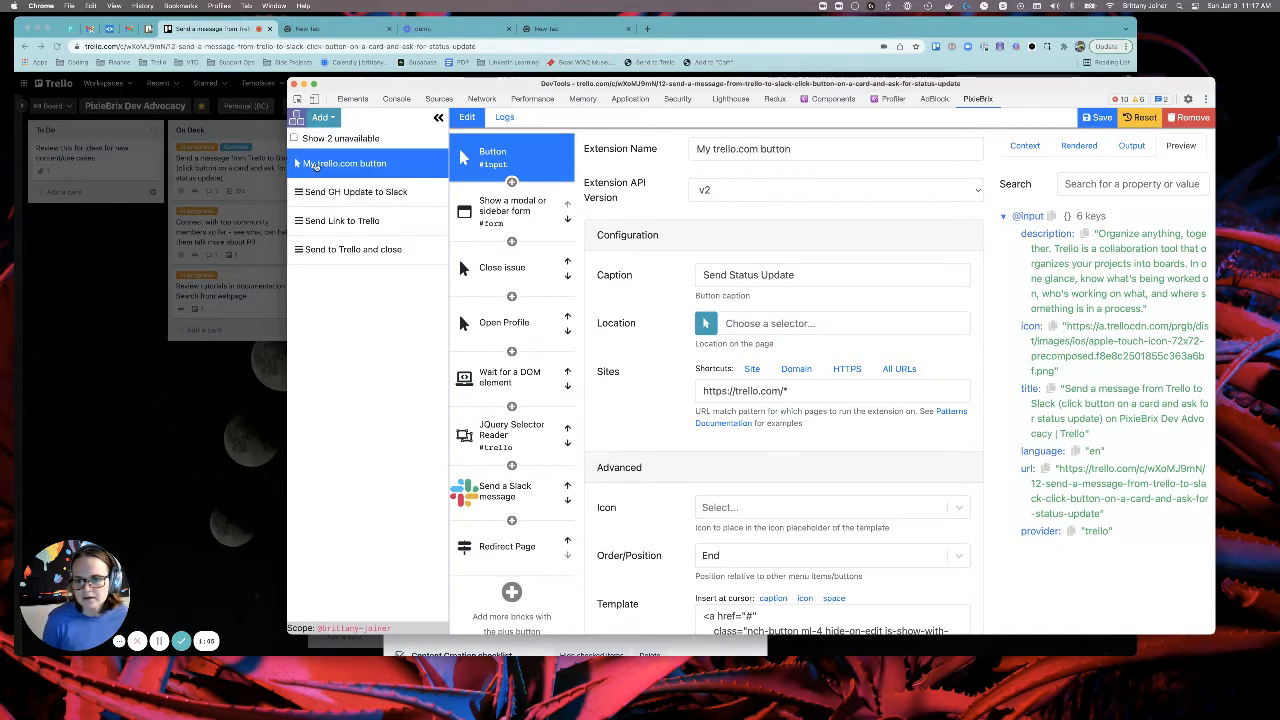
pyautogui.click(321, 118)
pyautogui.click(335, 145)
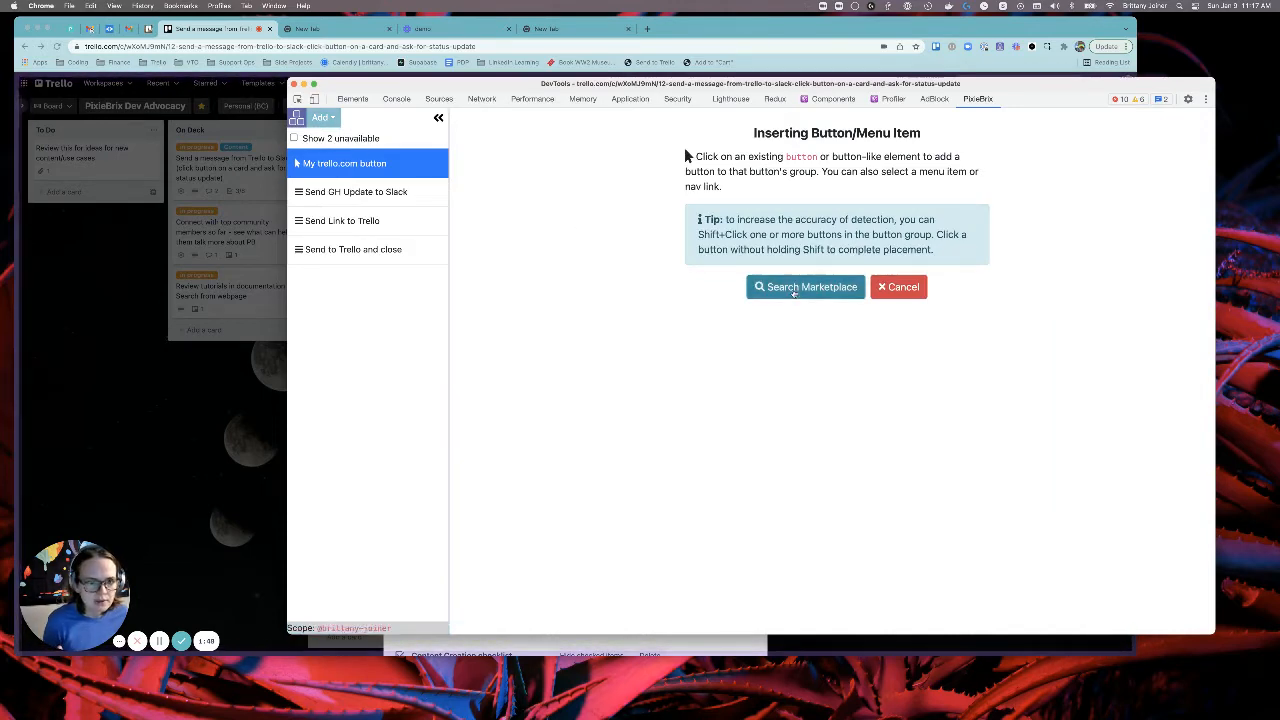
pyautogui.click(832, 287)
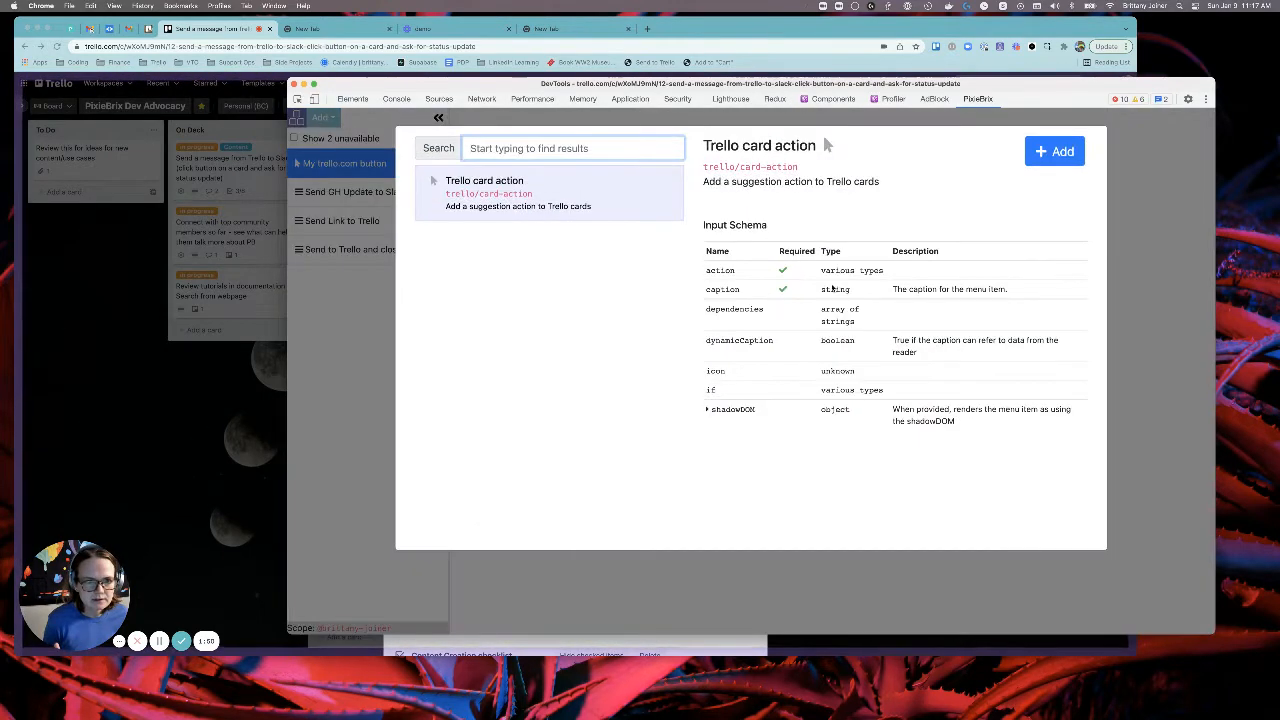
pyautogui.write('button')
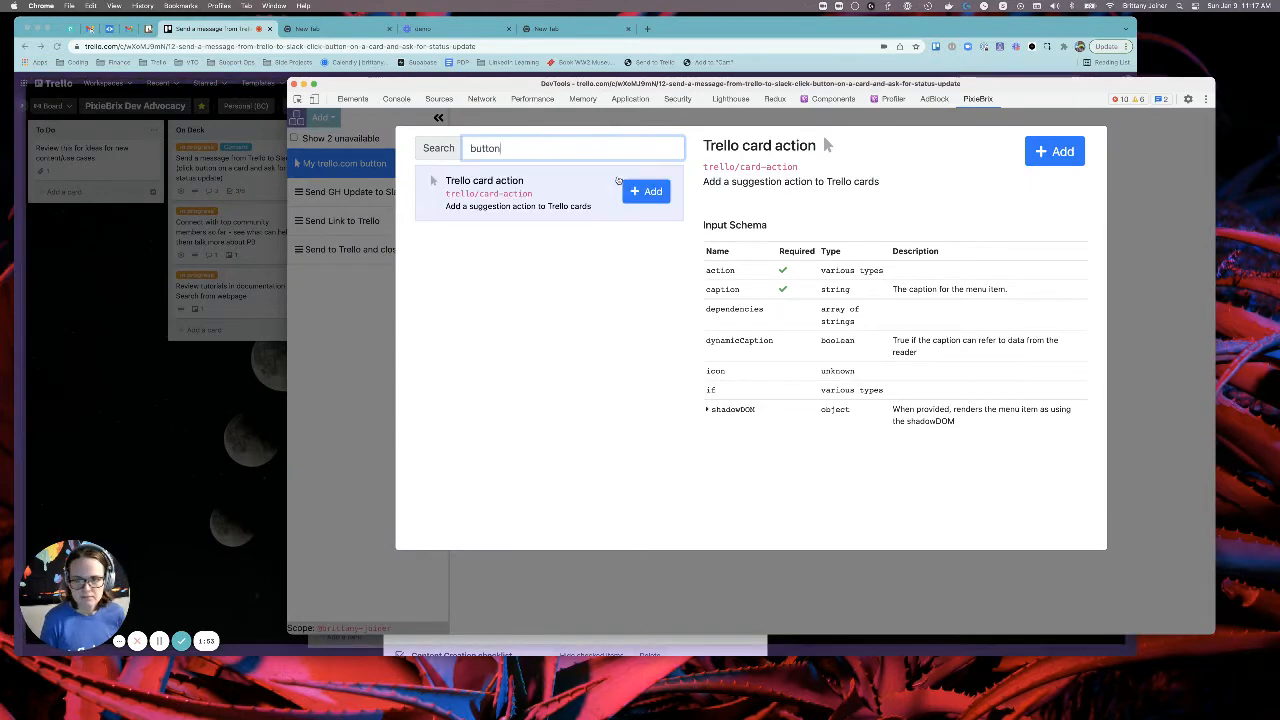
pyautogui.click(646, 191)
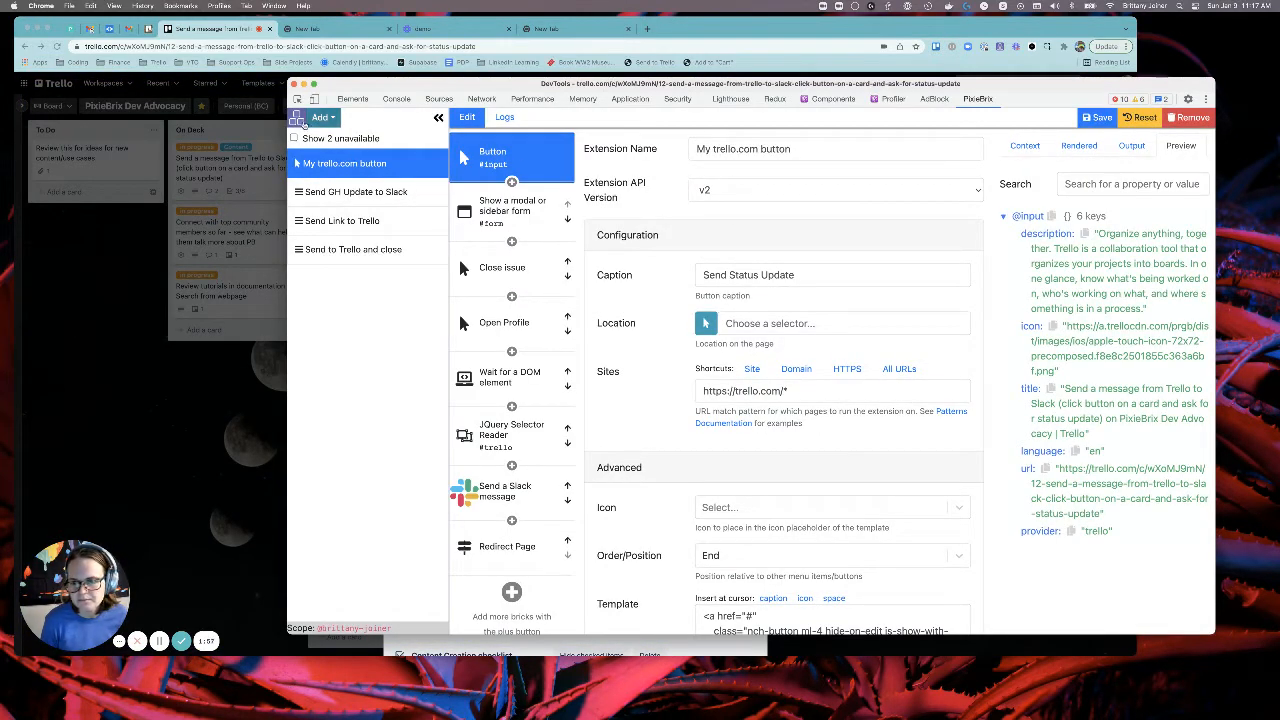
pyautogui.click(302, 125)
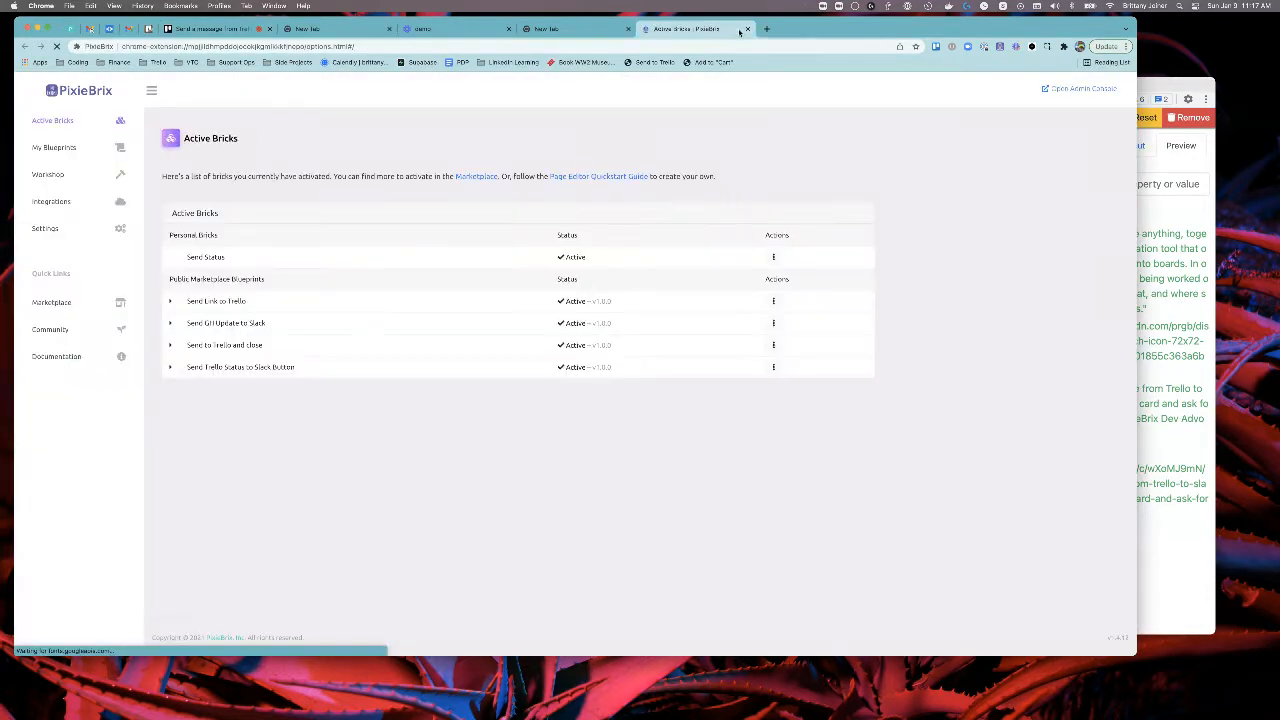
pyautogui.click(748, 30)
pyautogui.click(1142, 223)
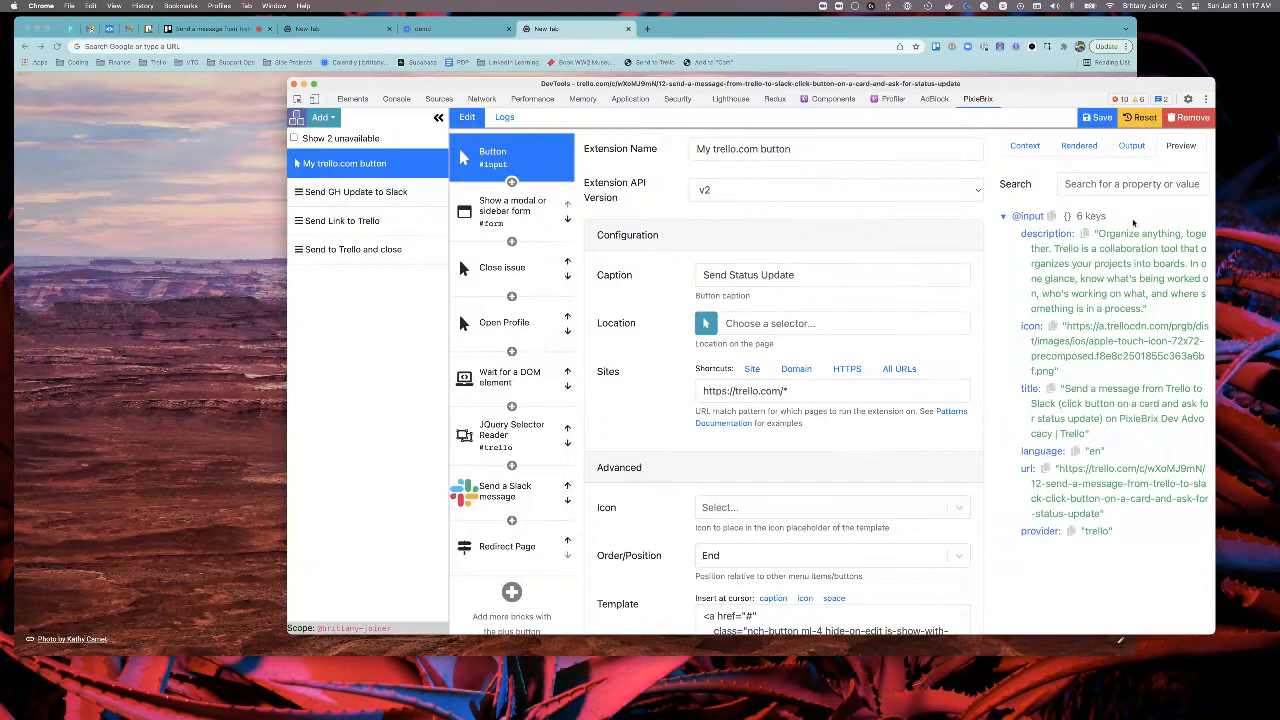
# Step: Close DevTools and the empty browser tab, then reopen DevTools on the Trello card with the PixieBrix editor showing
pyautogui.click(295, 86)
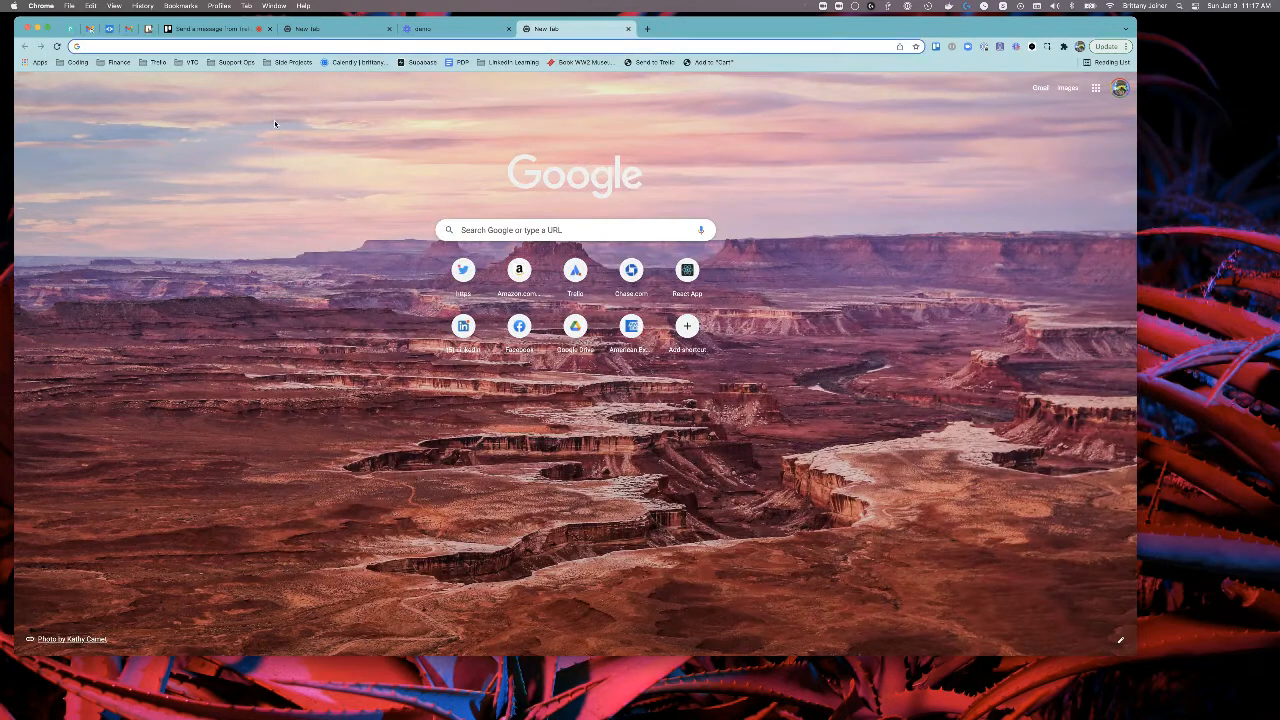
pyautogui.press('super+w')
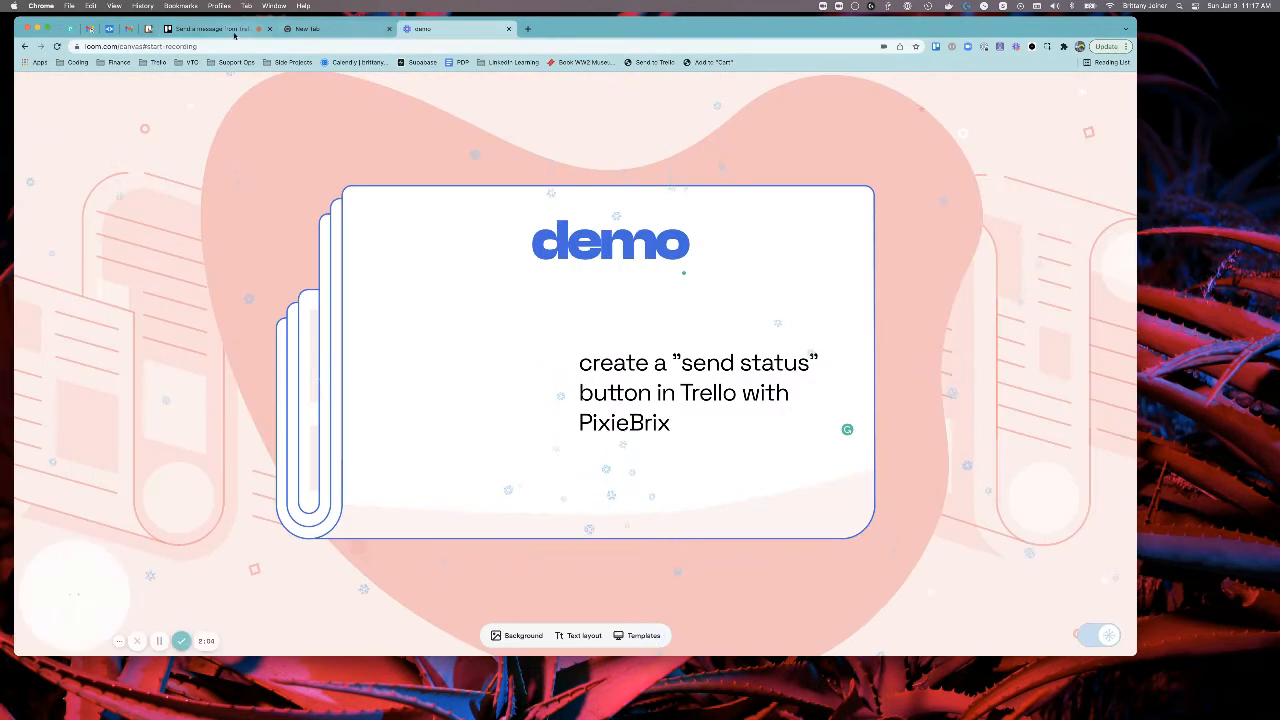
pyautogui.click(234, 30)
pyautogui.rightClick(805, 188)
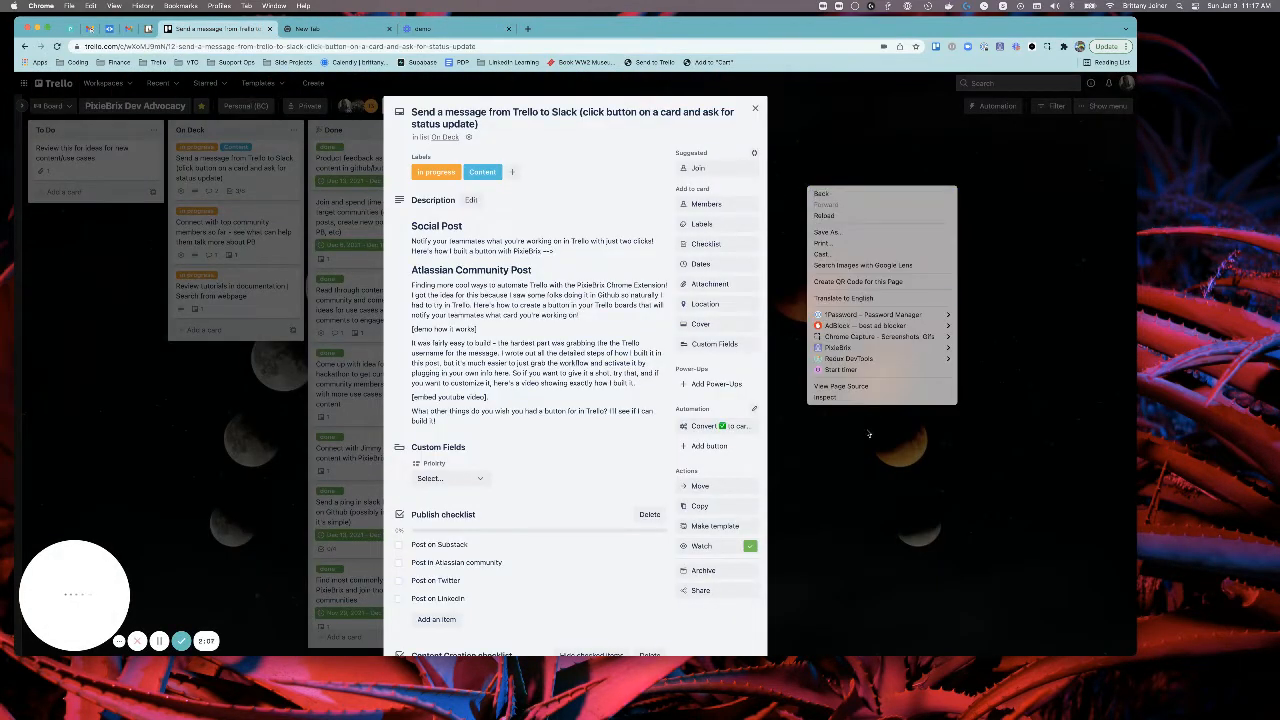
pyautogui.click(847, 399)
pyautogui.scroll(-1, 662, 372)
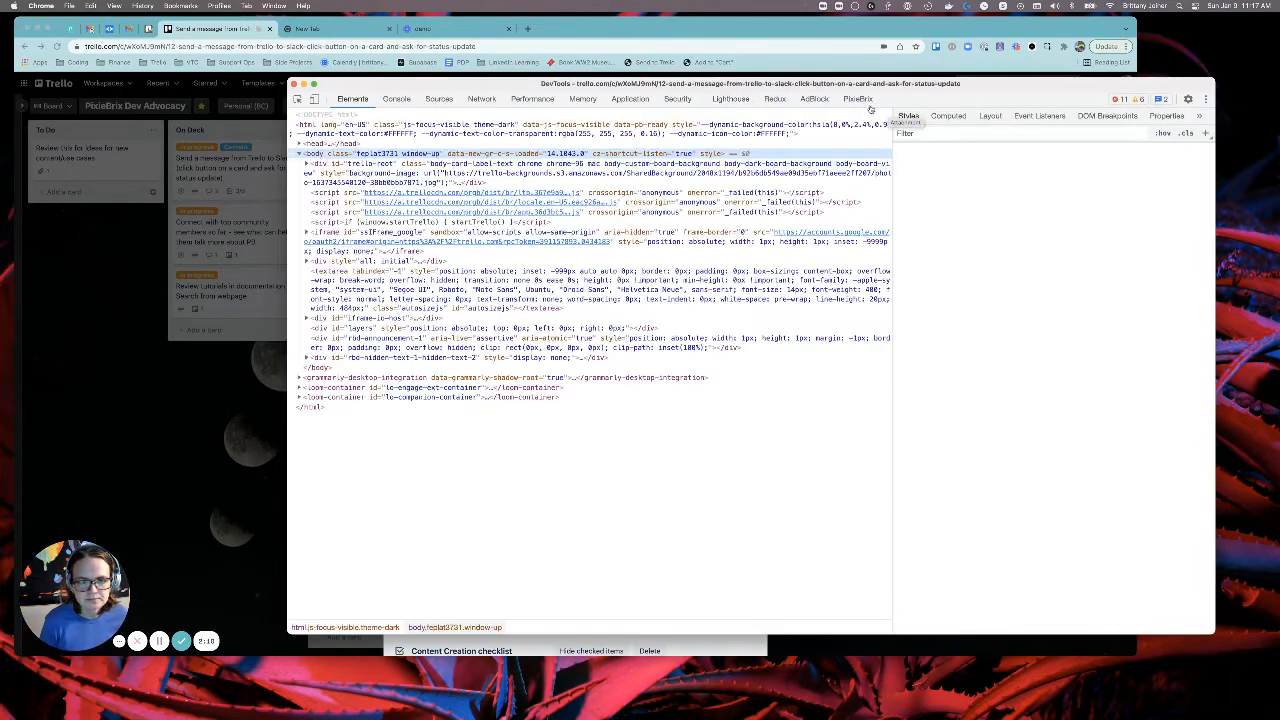
pyautogui.click(866, 102)
pyautogui.click(978, 99)
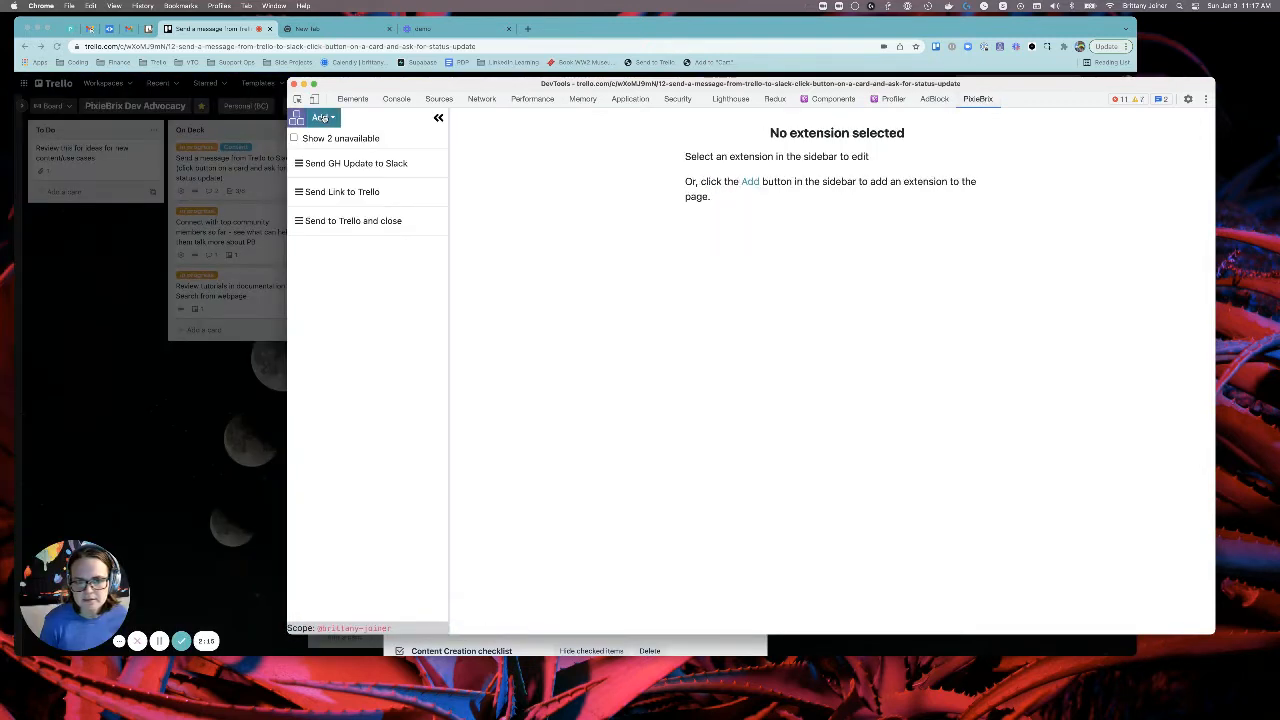
# Step: Add a new button extension placed beside the Edit button of the Trello card's description
pyautogui.click(331, 119)
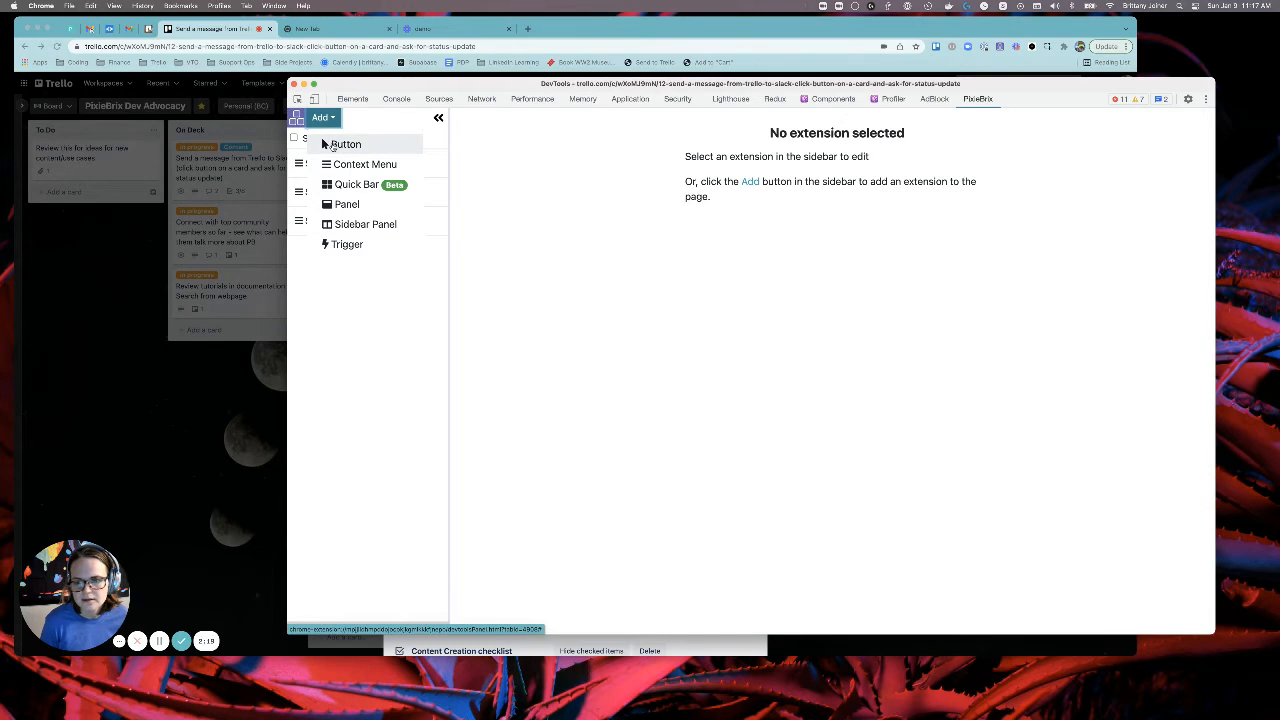
pyautogui.click(330, 145)
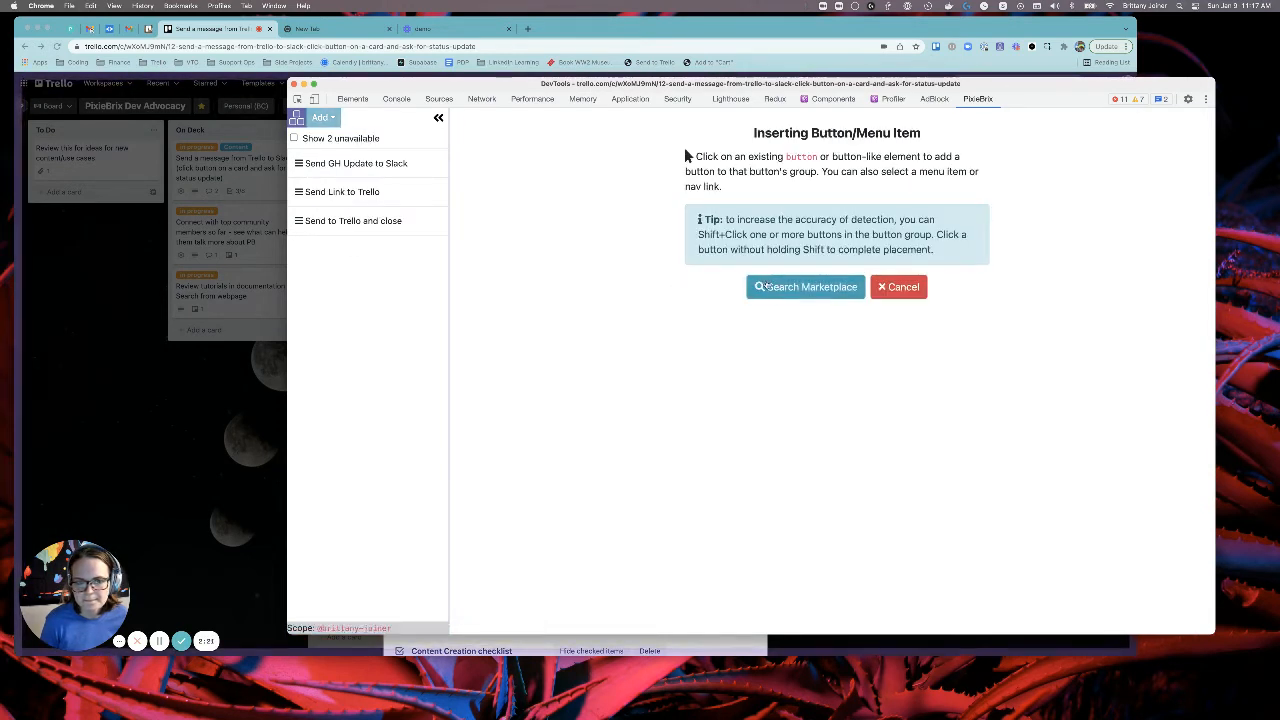
pyautogui.click(245, 390)
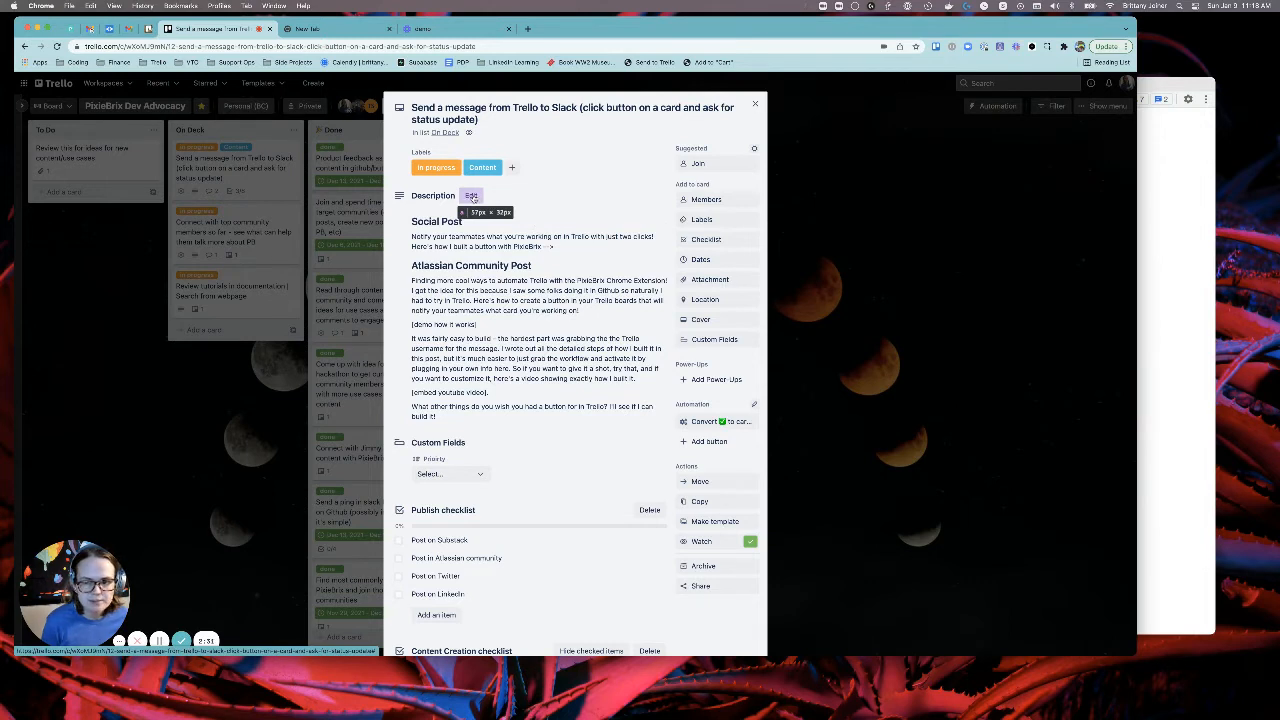
pyautogui.click(472, 197)
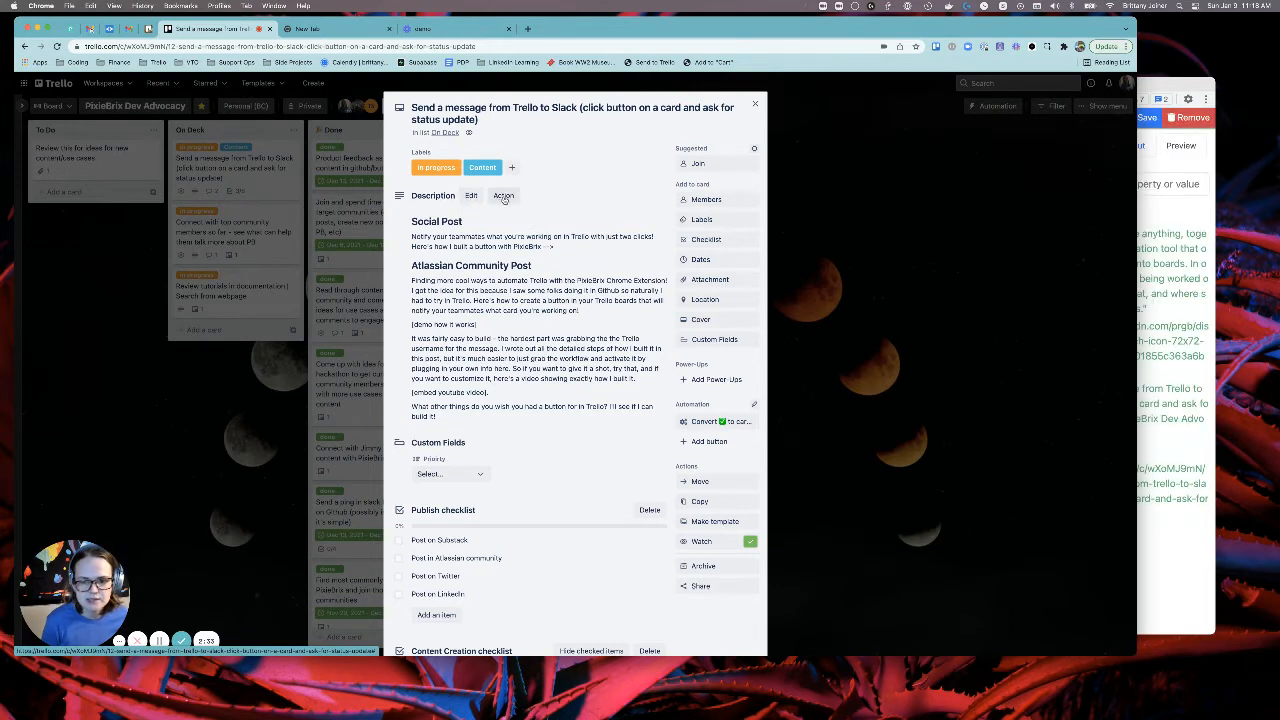
# Step: Set the new button's caption to "Send status" and move the editor window so the button on the card can be checked
pyautogui.hotkey('ctrl', 'Up')
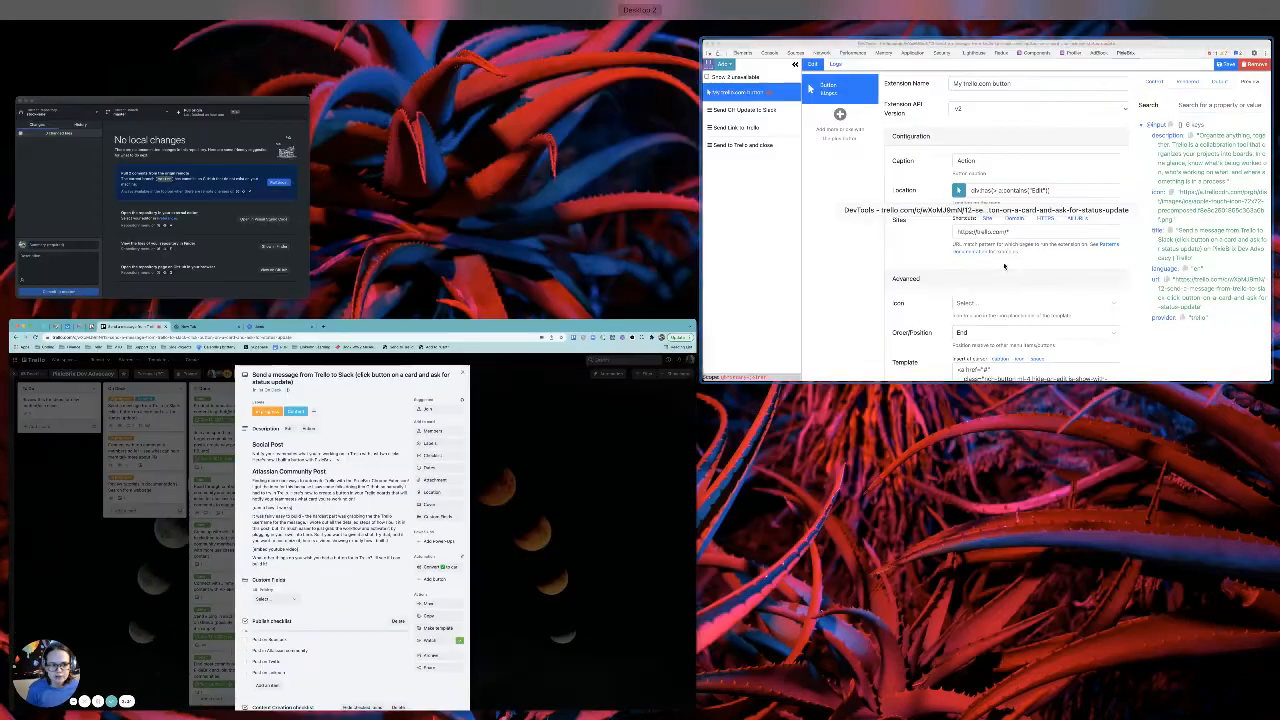
pyautogui.click(1005, 265)
pyautogui.click(735, 276)
pyautogui.doubleClick(735, 276)
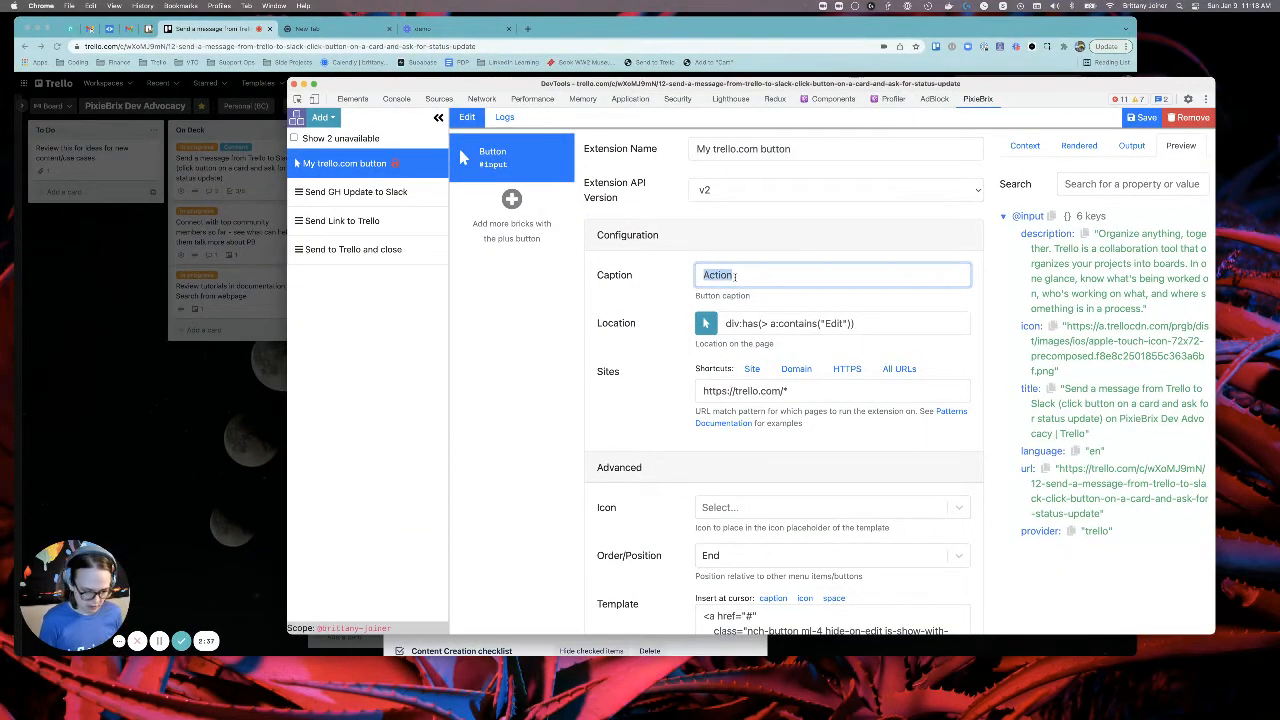
pyautogui.write('Send status')
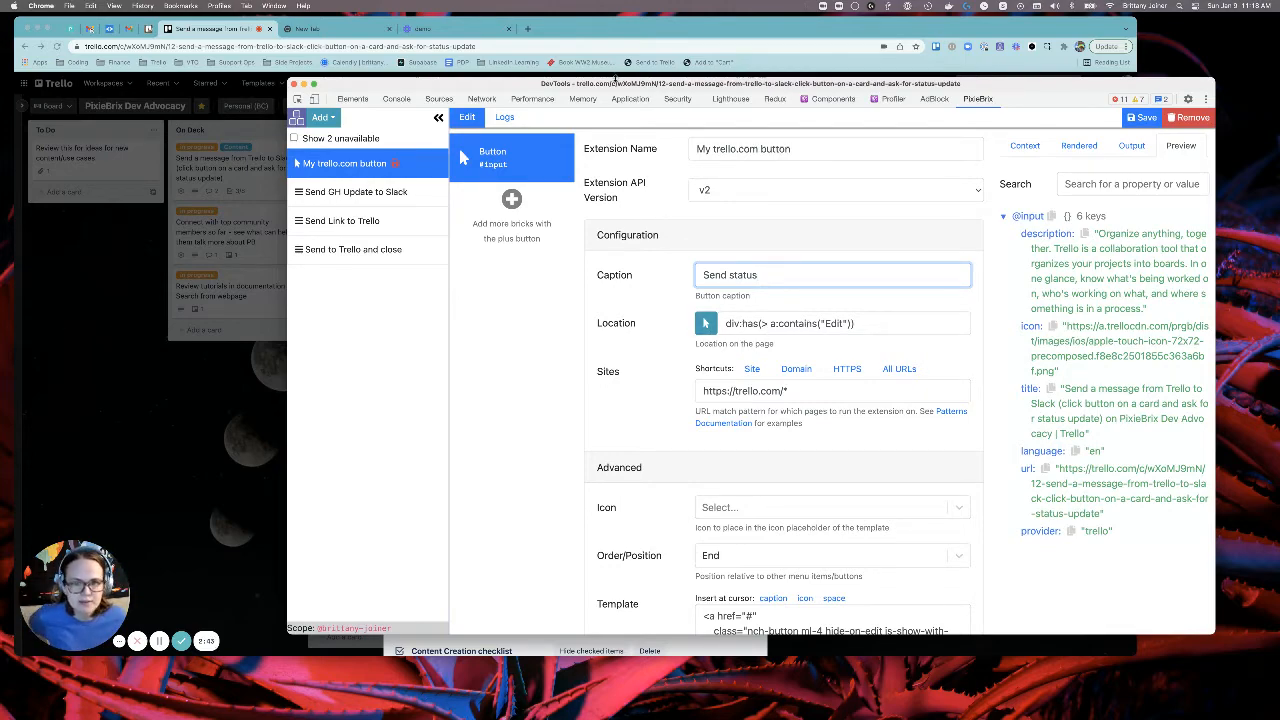
pyautogui.moveTo(609, 83); pyautogui.dragTo(546, 258)
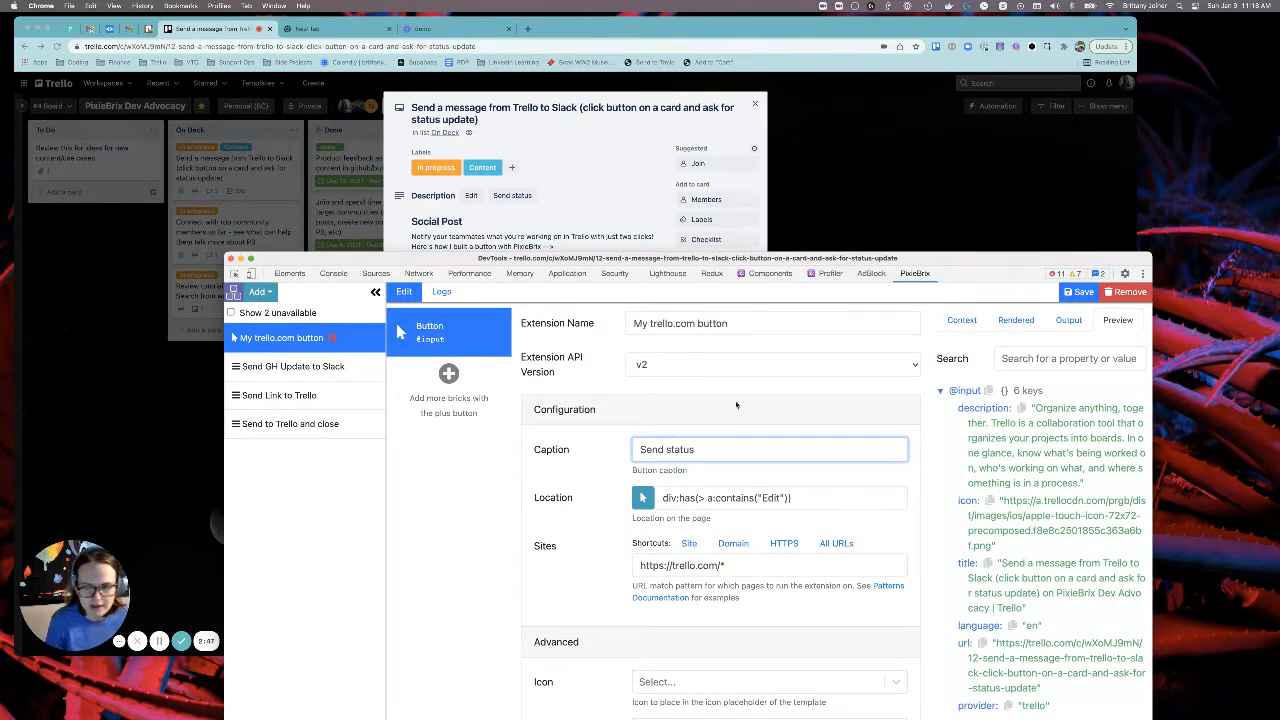
pyautogui.scroll(-2, 752, 505)
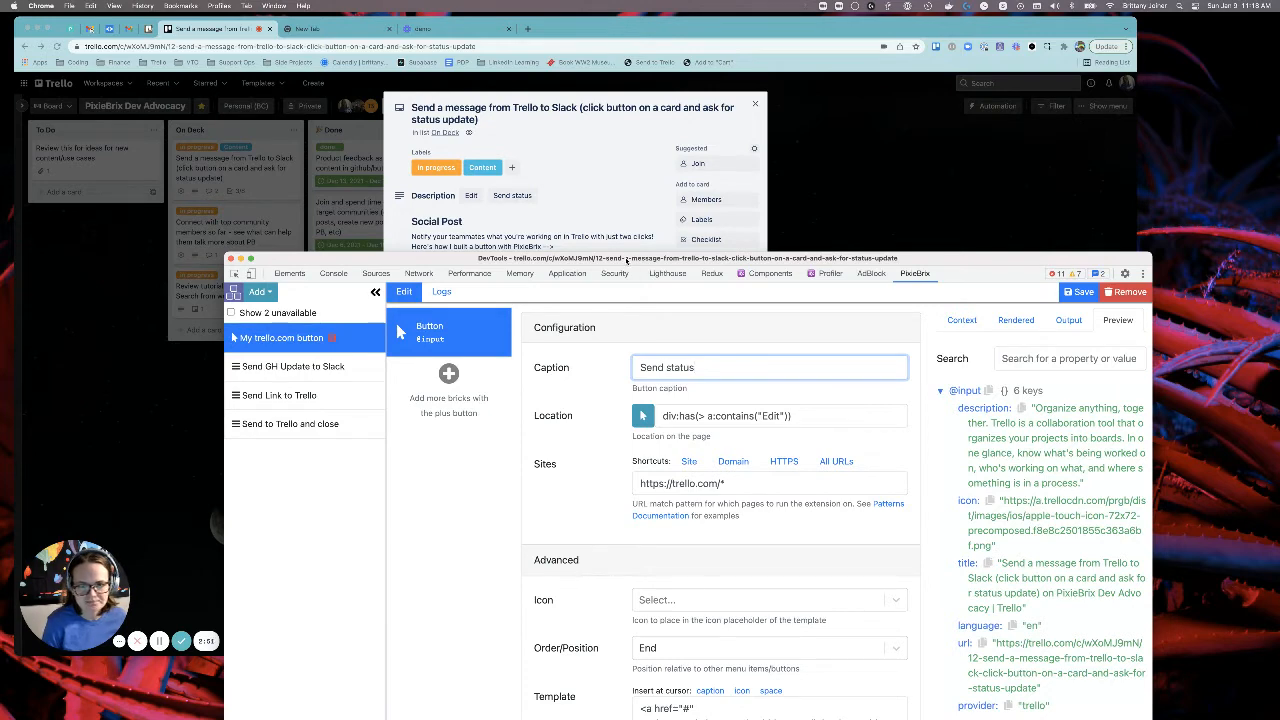
# Step: Rename the extension to "Status Trello Button" and set its extension API version to v1
pyautogui.moveTo(627, 259); pyautogui.dragTo(605, 117)
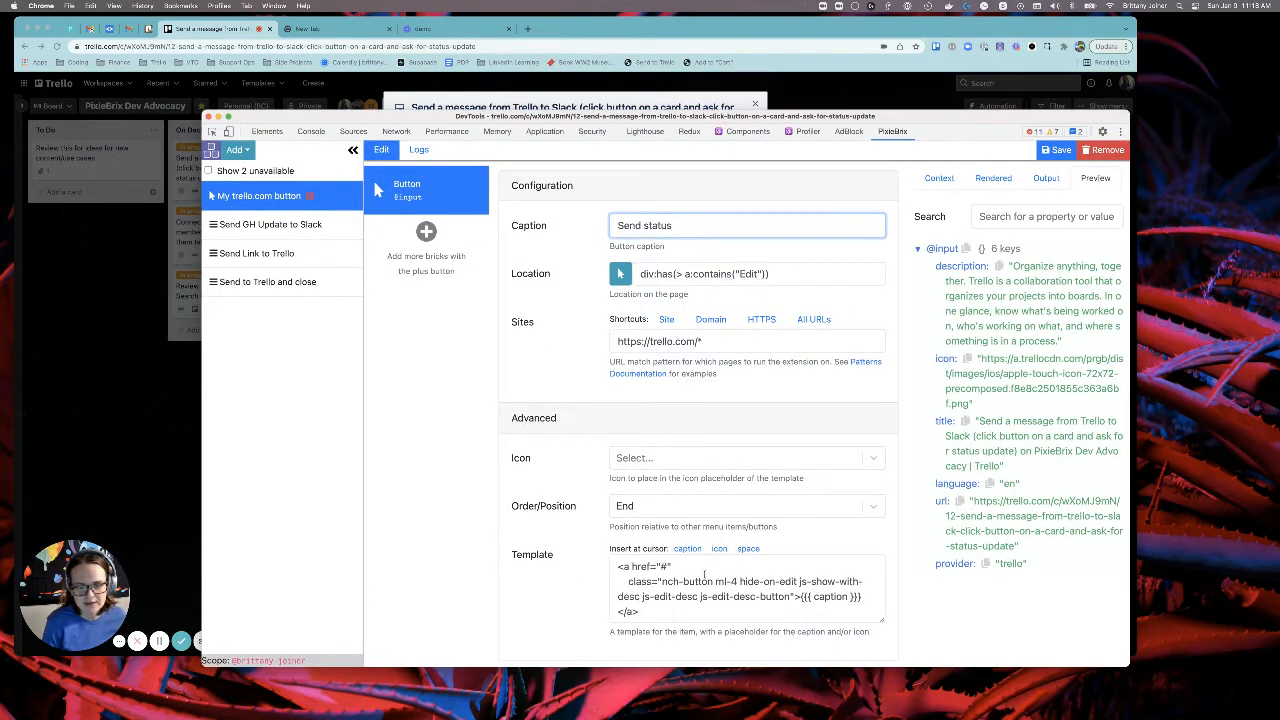
pyautogui.scroll(2, 650, 391)
pyautogui.scroll(-2, 645, 392)
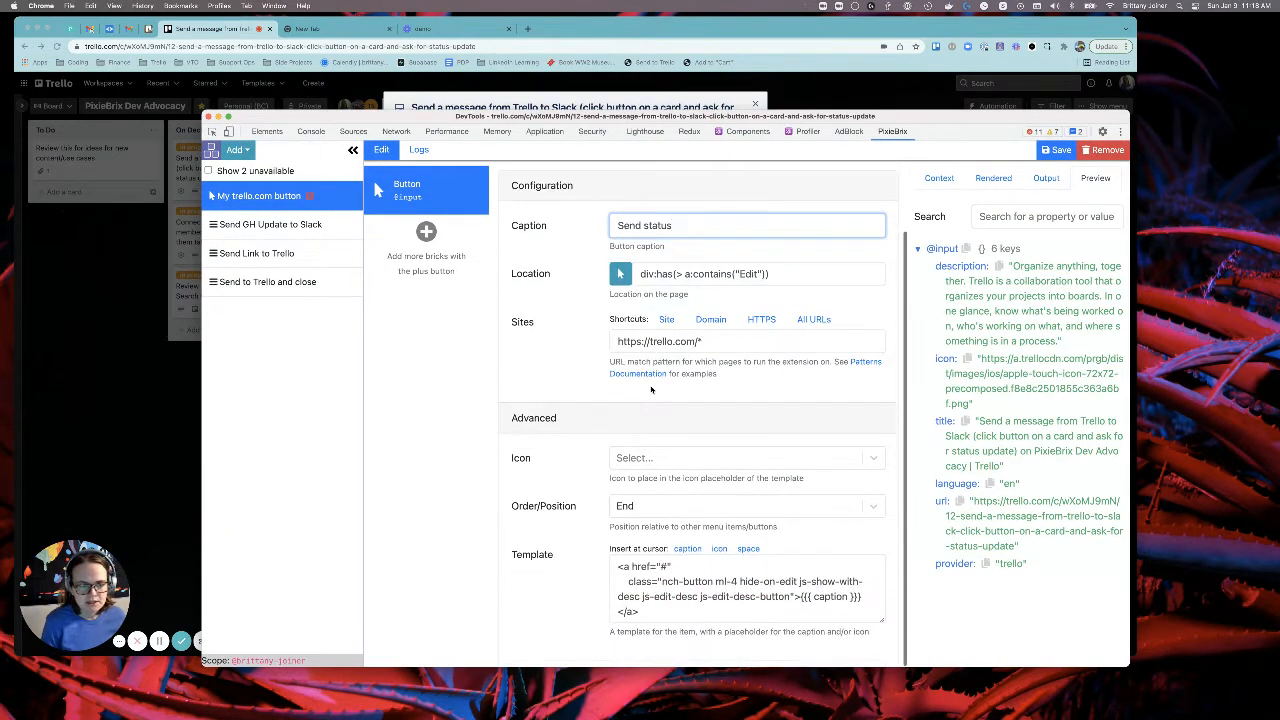
pyautogui.scroll(2, 640, 394)
pyautogui.scroll(-2, 632, 396)
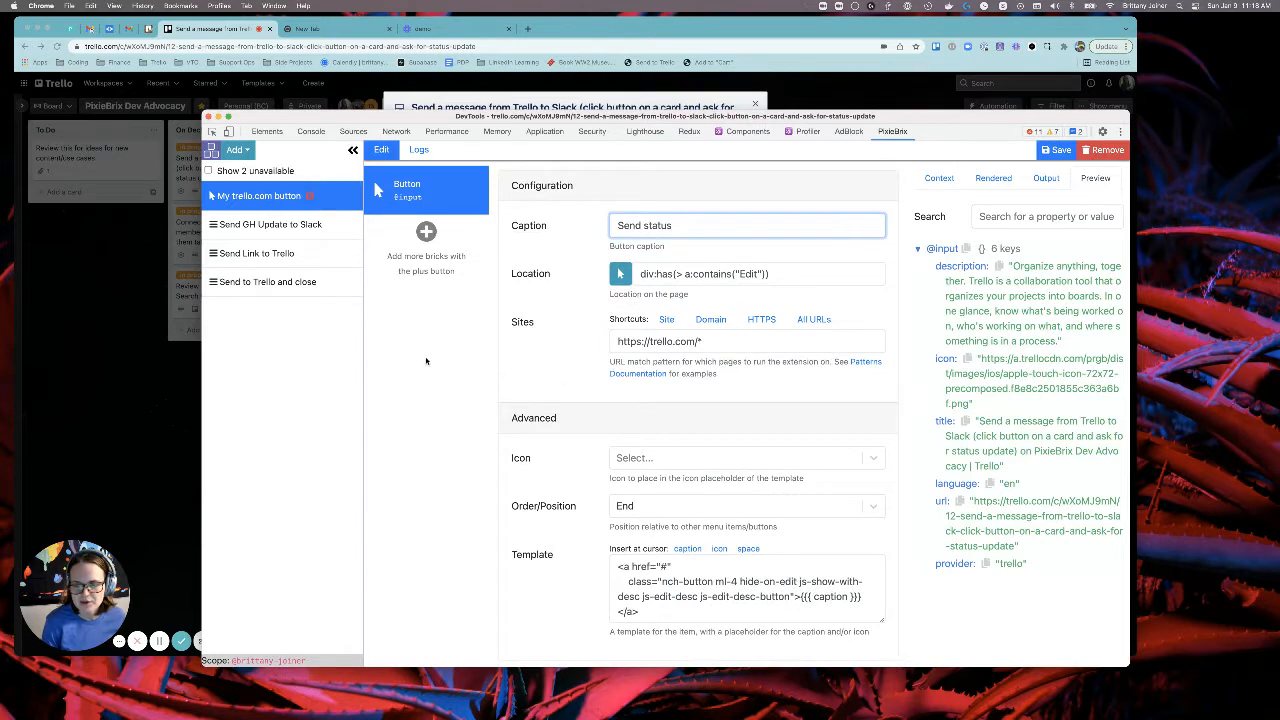
pyautogui.scroll(2, 640, 260)
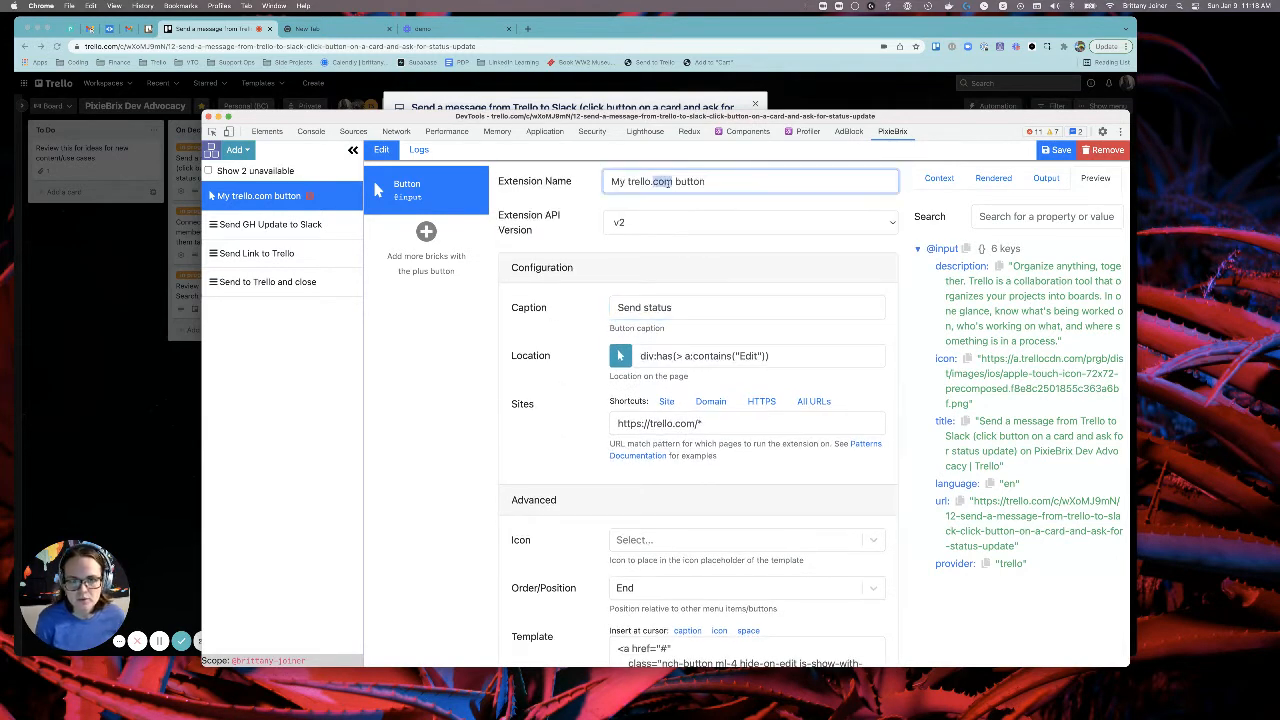
pyautogui.tripleClick(748, 180)
pyautogui.write('Status Trello Butto')
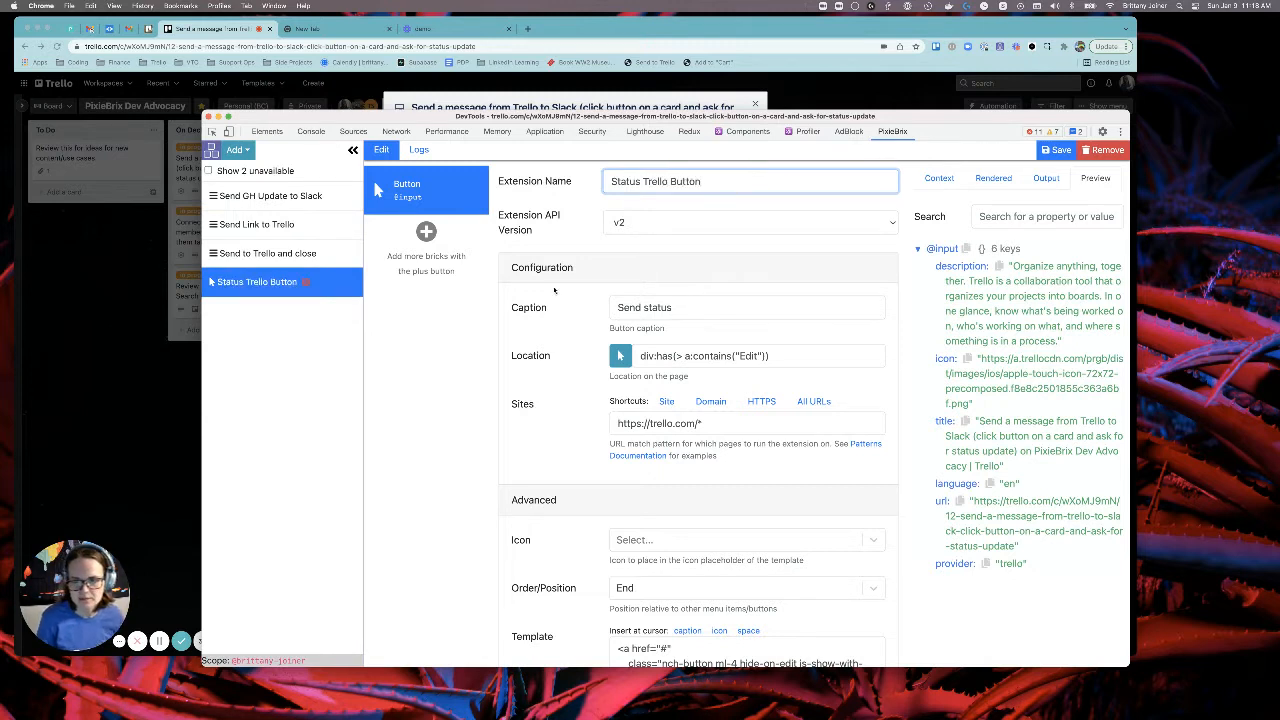
pyautogui.click(464, 360)
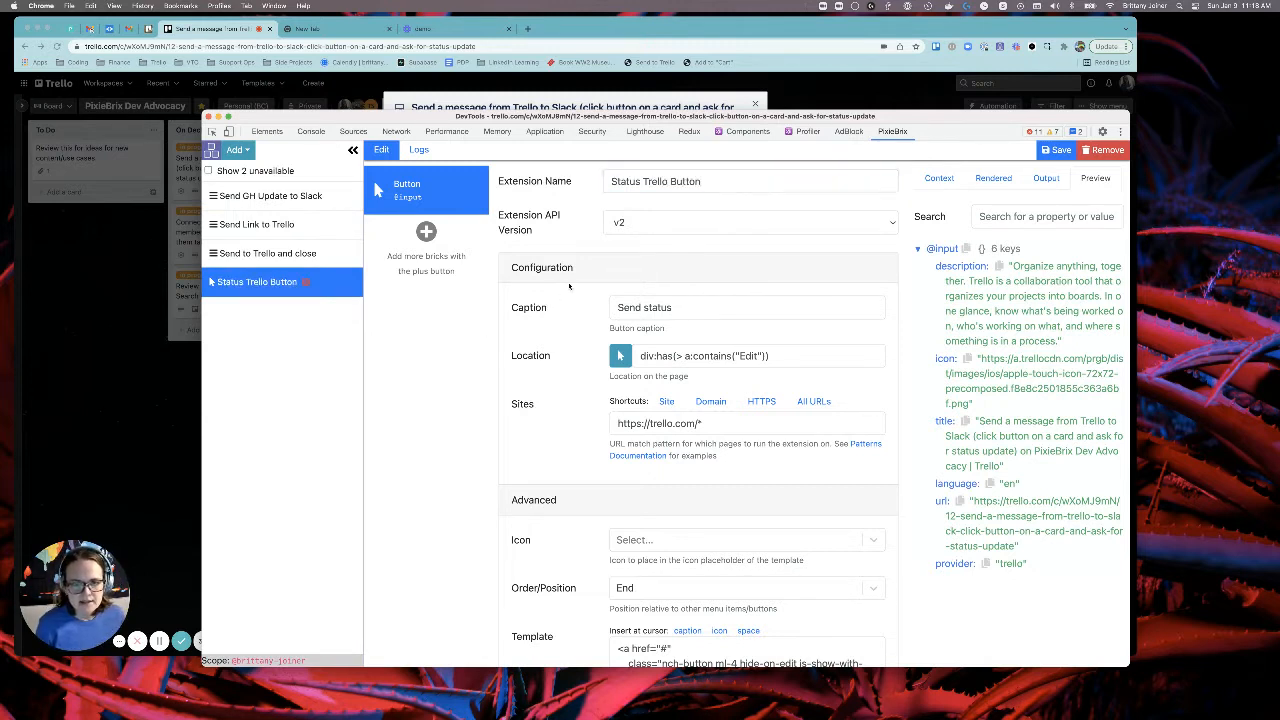
pyautogui.click(616, 223)
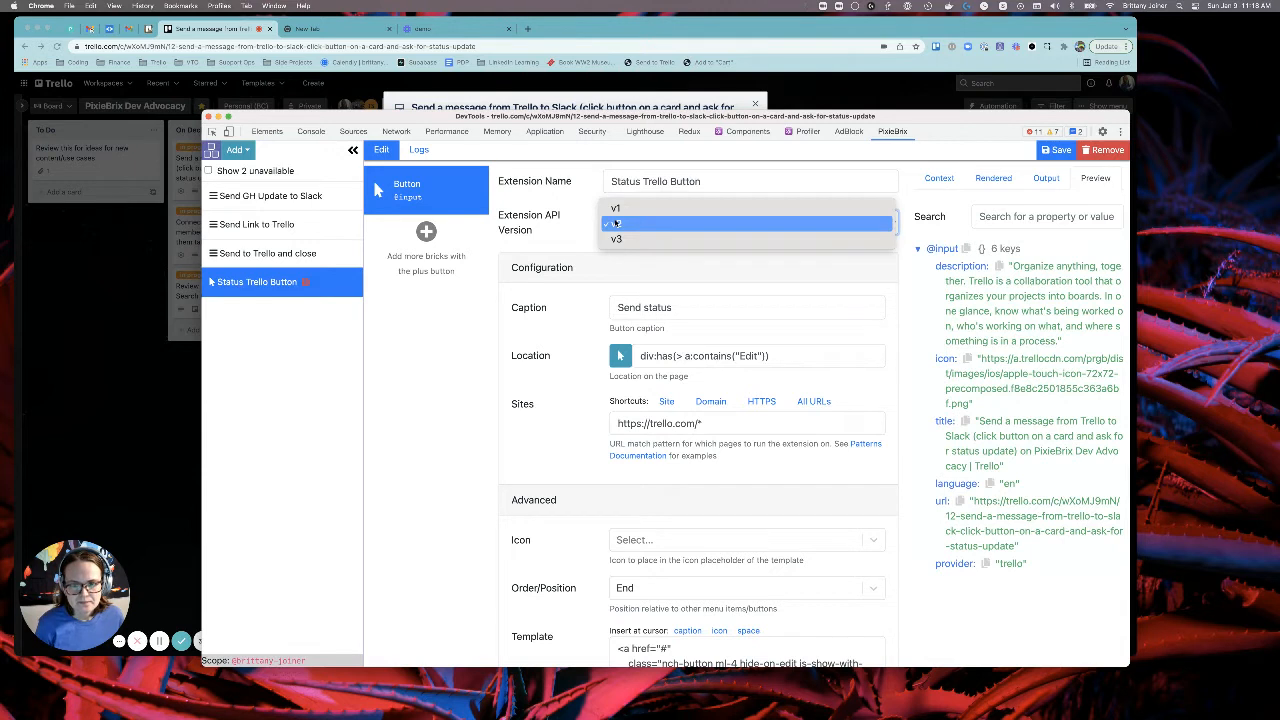
pyautogui.click(615, 208)
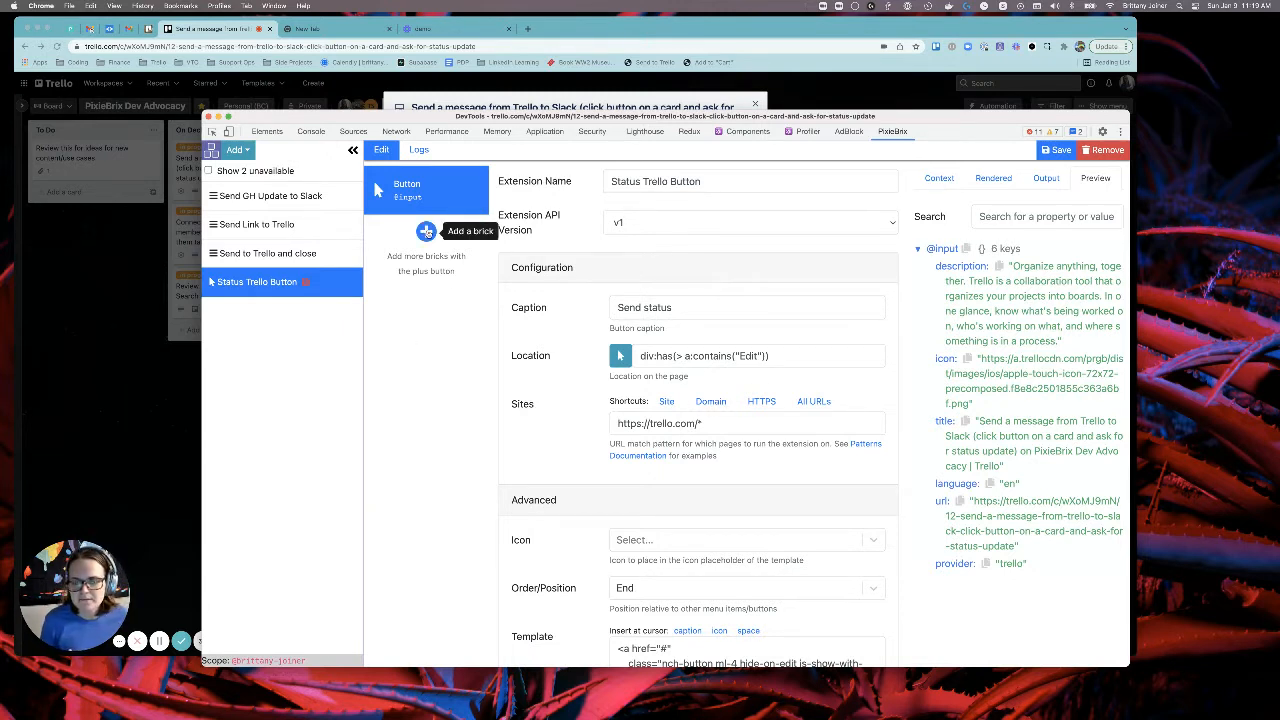
# Step: Add a "Show a modal or sidebar form" brick after the button and title the form "i am..."
pyautogui.click(426, 231)
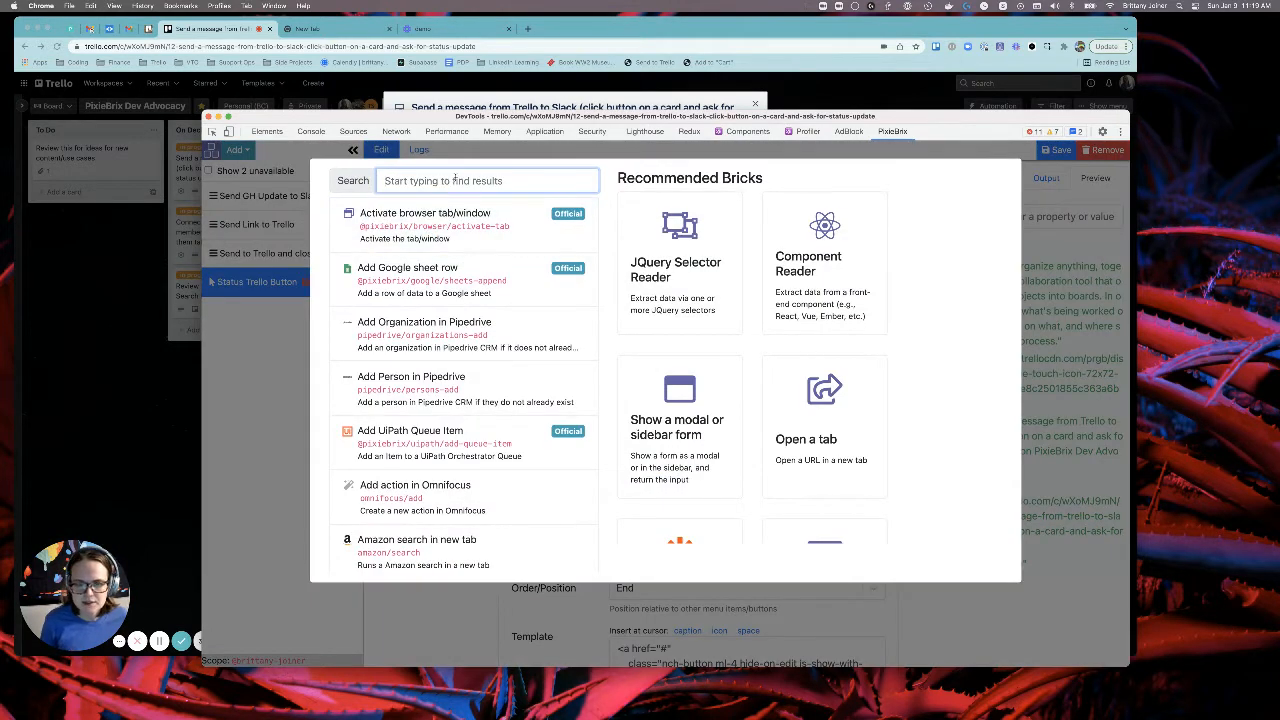
pyautogui.click(677, 404)
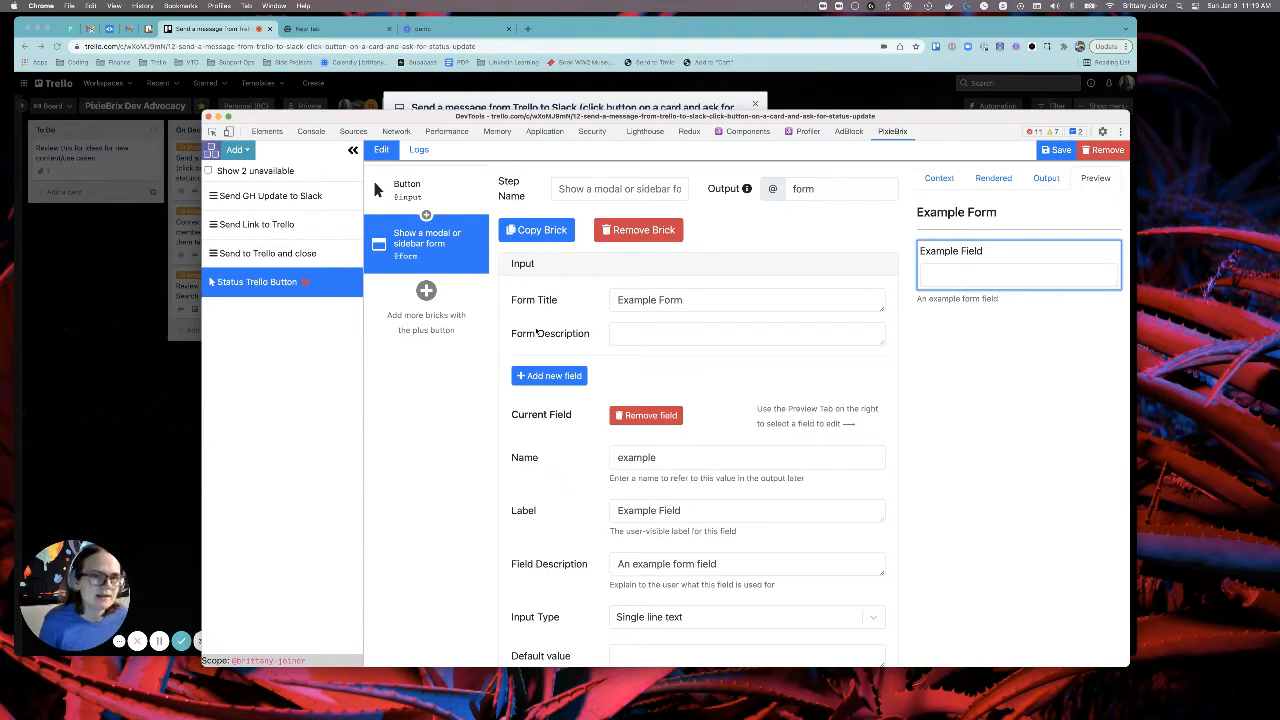
pyautogui.moveTo(615, 300); pyautogui.dragTo(745, 299)
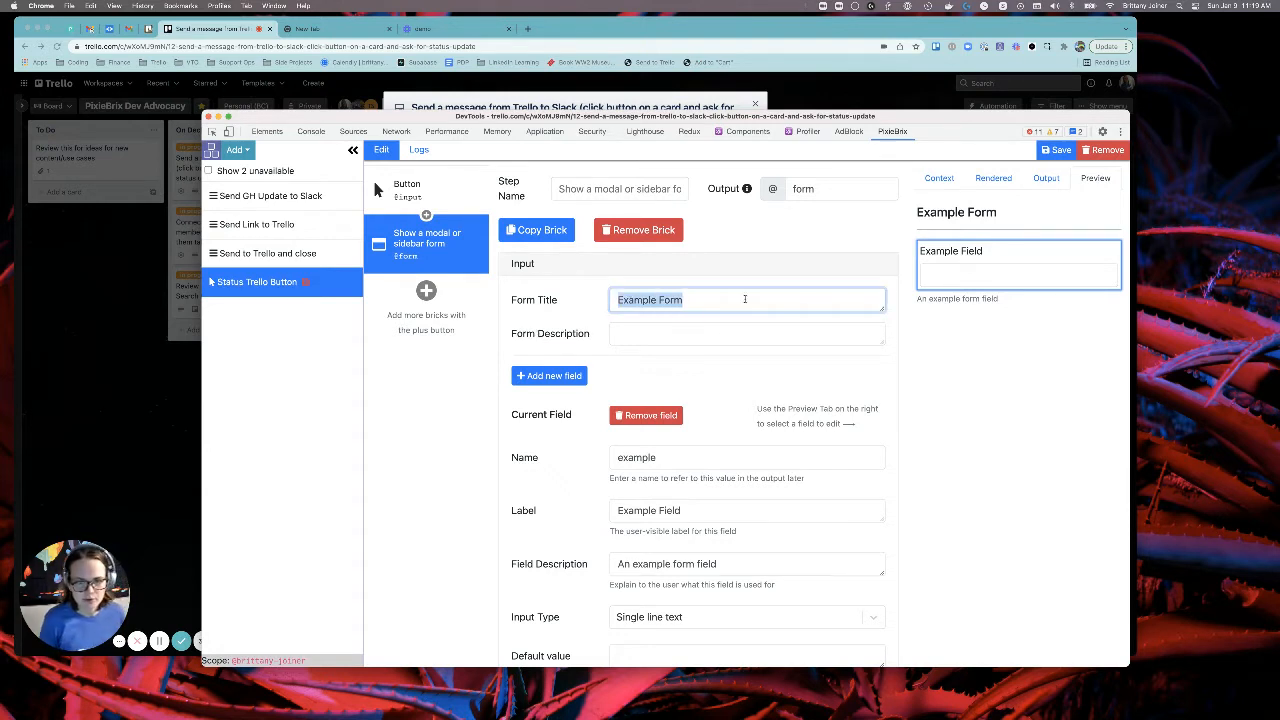
pyautogui.write('i am..')
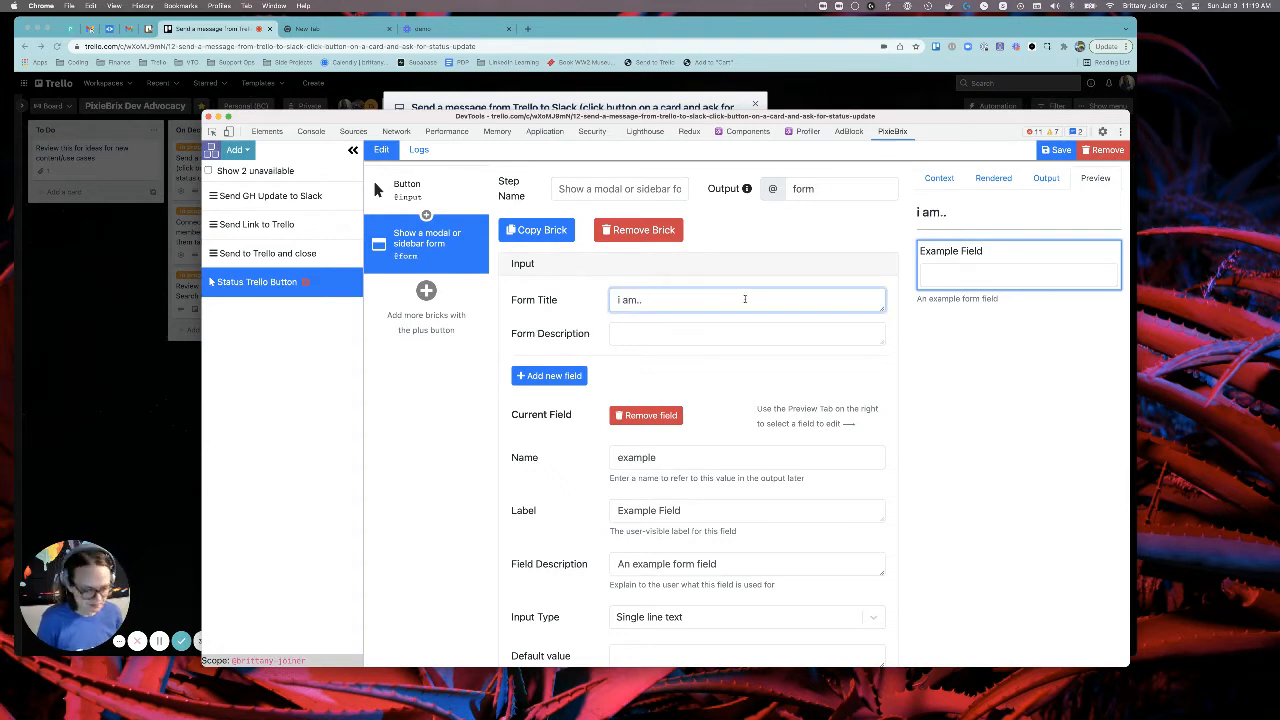
pyautogui.write('.')
# Step: Set both the name and label of the form's example field to "status" and clear its field description
pyautogui.scroll(-2, 692, 423)
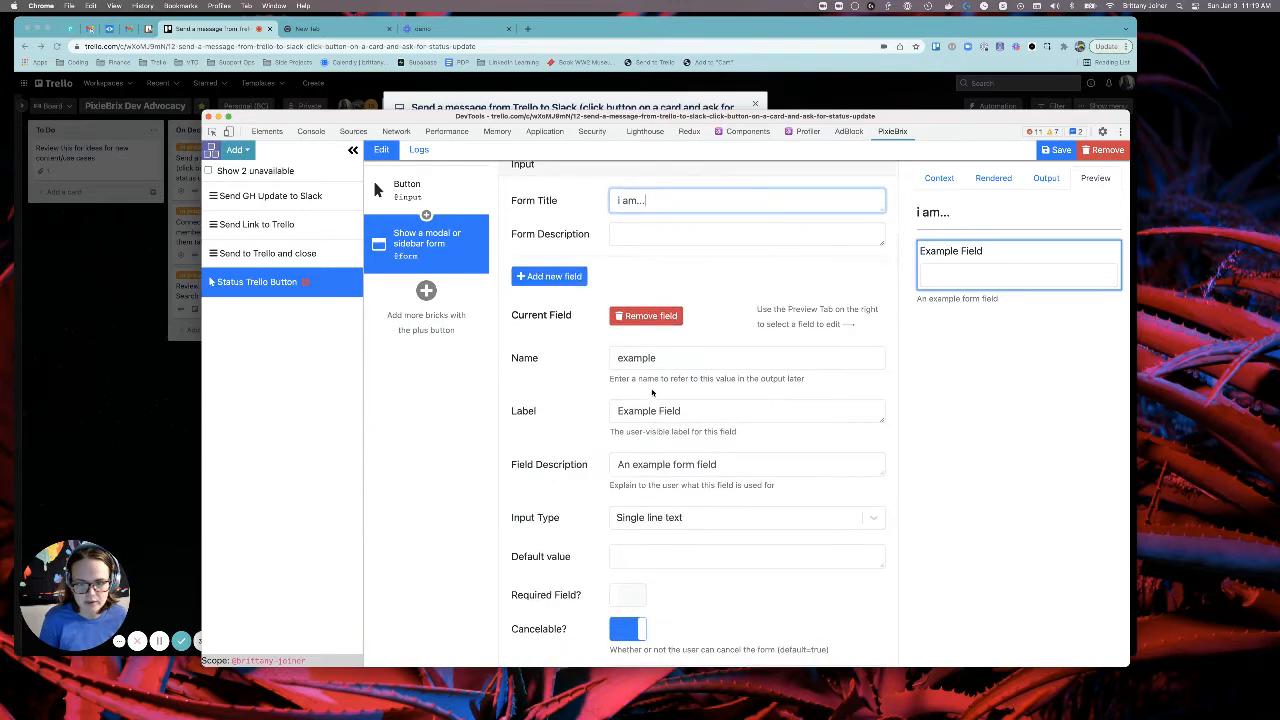
pyautogui.doubleClick(645, 357)
pyautogui.write('status')
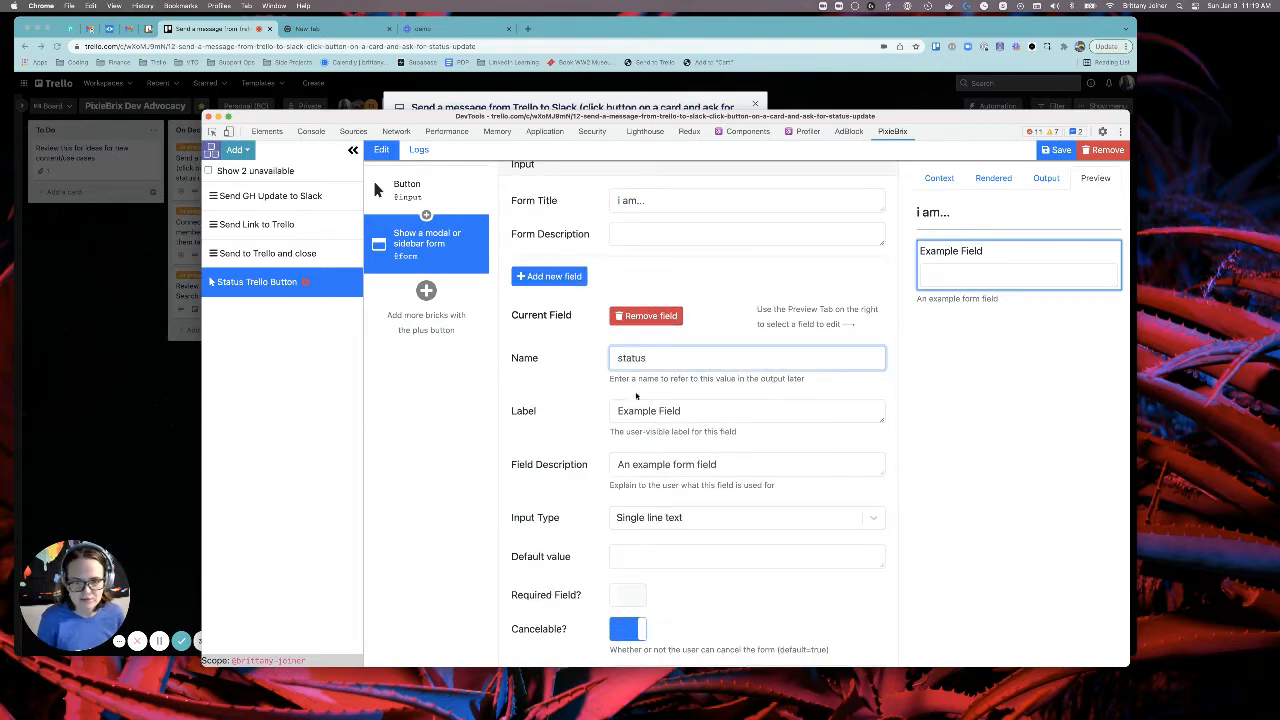
pyautogui.tripleClick(636, 410)
pyautogui.write('status')
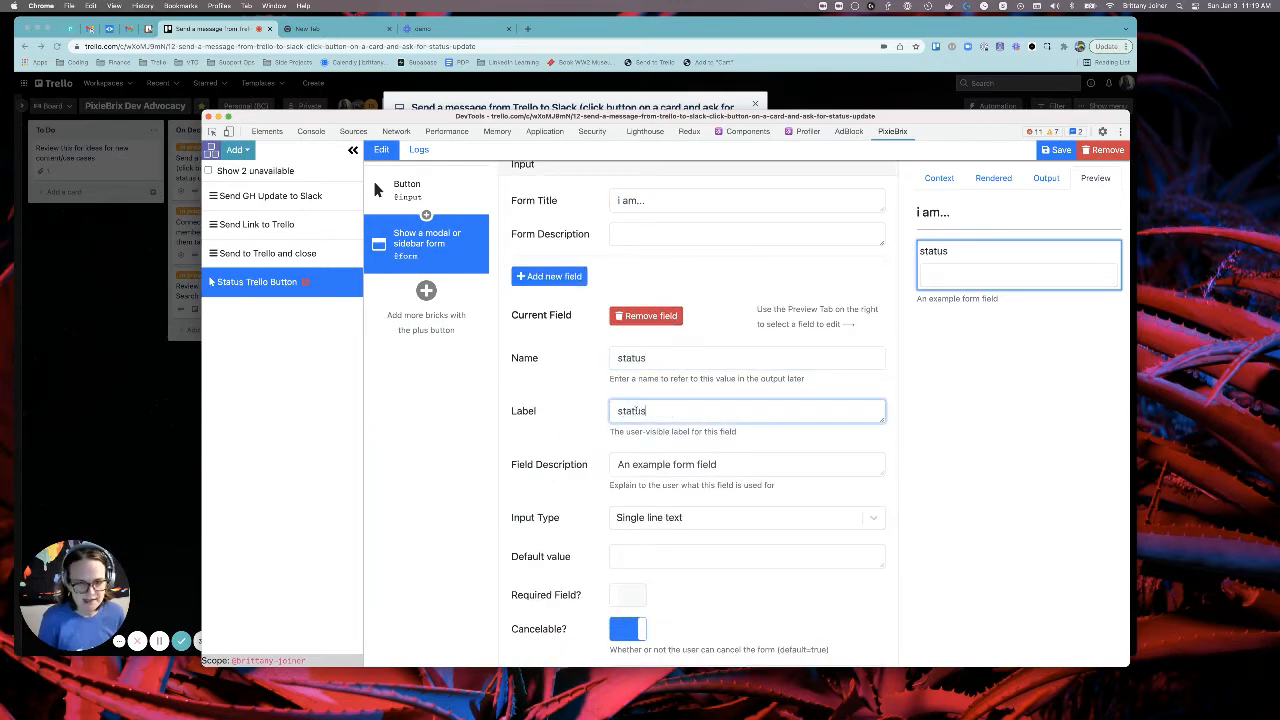
pyautogui.tripleClick(635, 455)
pyautogui.press('BackSpace')
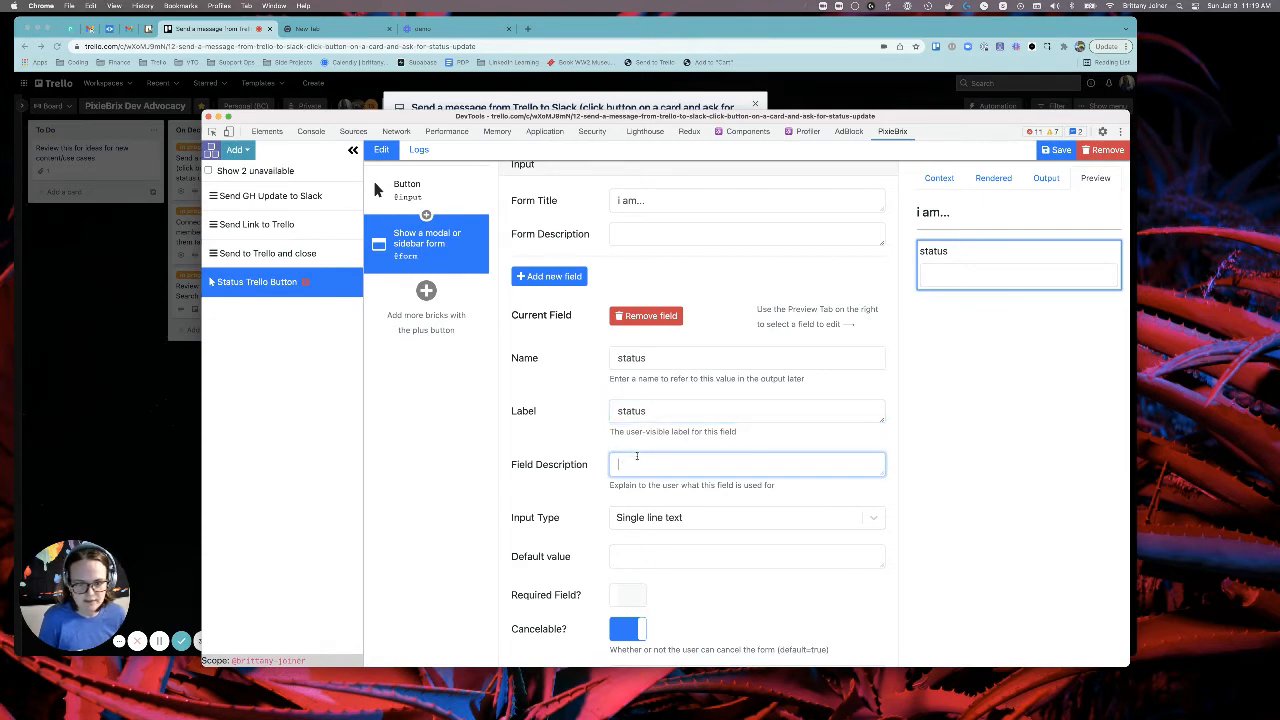
# Step: Change the status field's input type to Dropdown
pyautogui.scroll(-2, 636, 456)
pyautogui.click(660, 445)
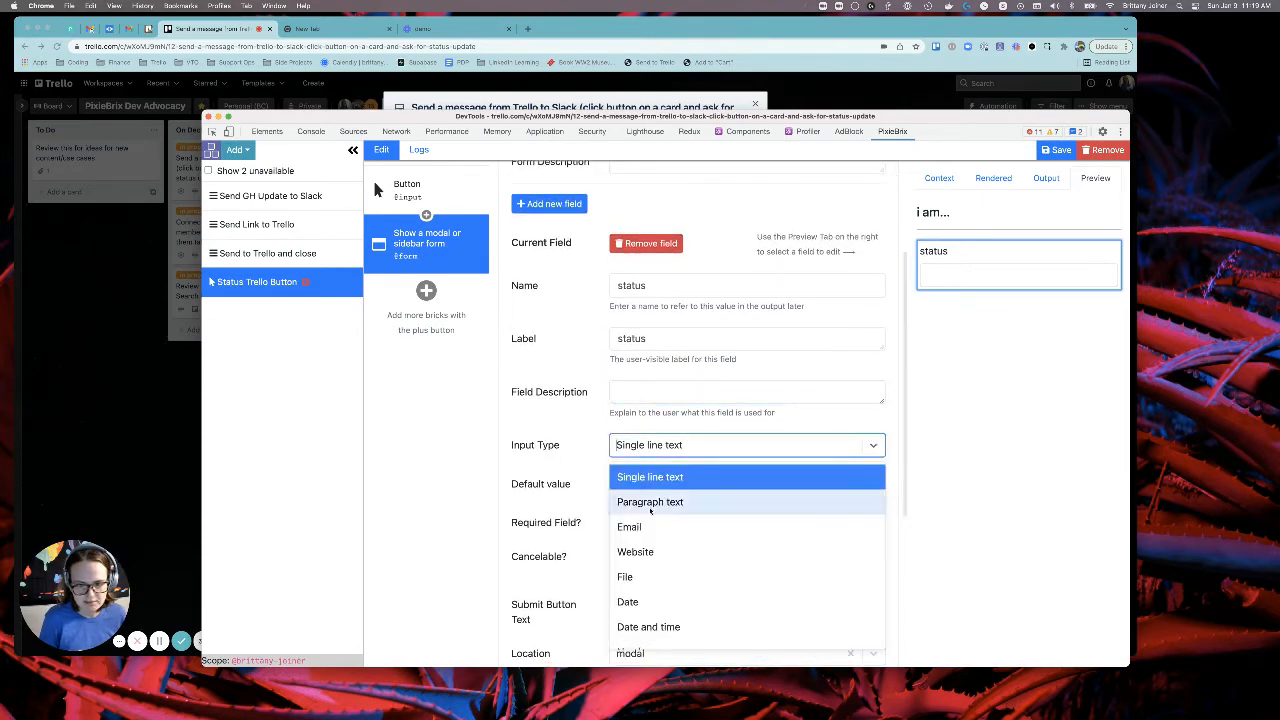
pyautogui.scroll(-2, 660, 593)
pyautogui.click(660, 591)
# Step: Set the status dropdown's default value to "🛠 working on", including the tools emoji
pyautogui.scroll(-1, 618, 437)
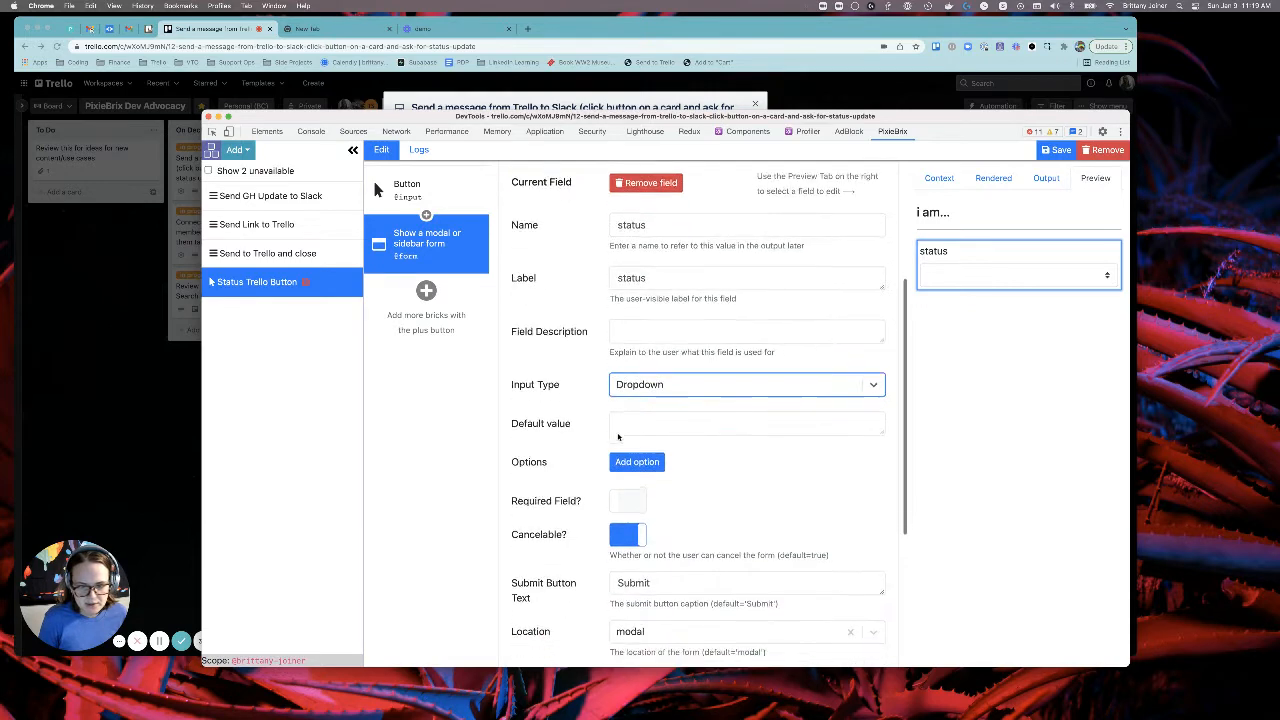
pyautogui.click(679, 416)
pyautogui.write('working on')
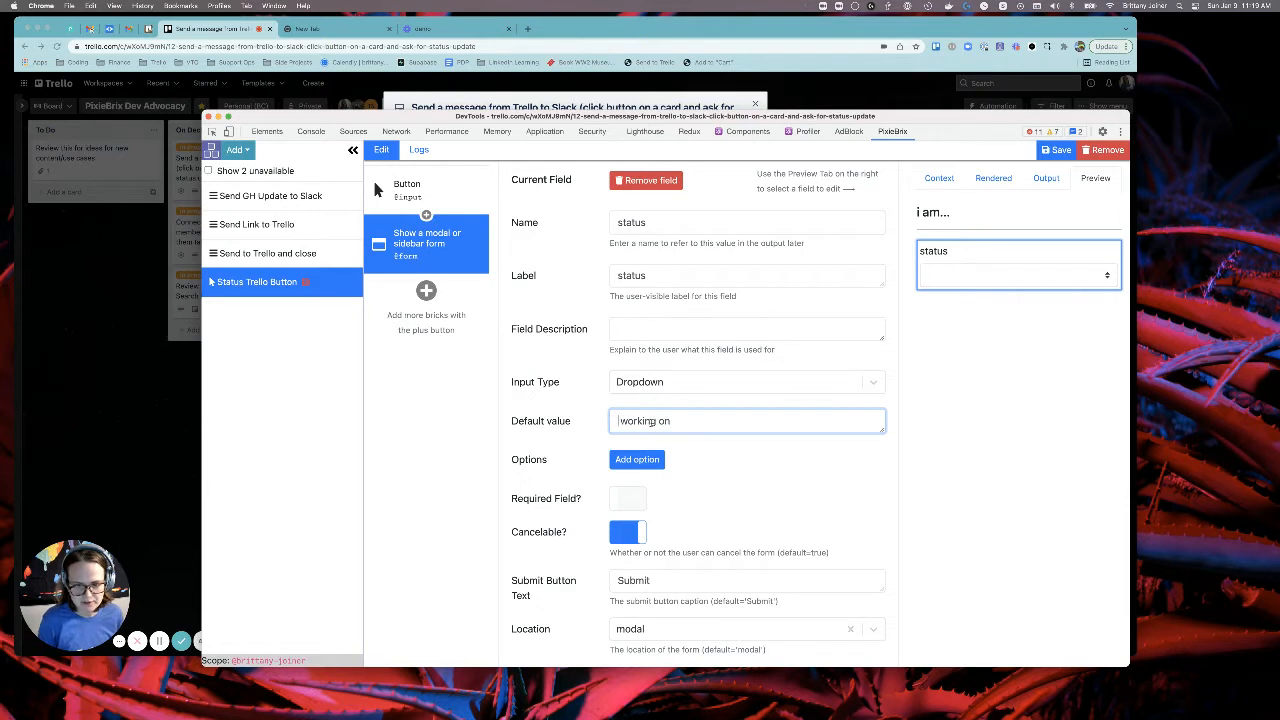
pyautogui.press('ctrl+super+space')
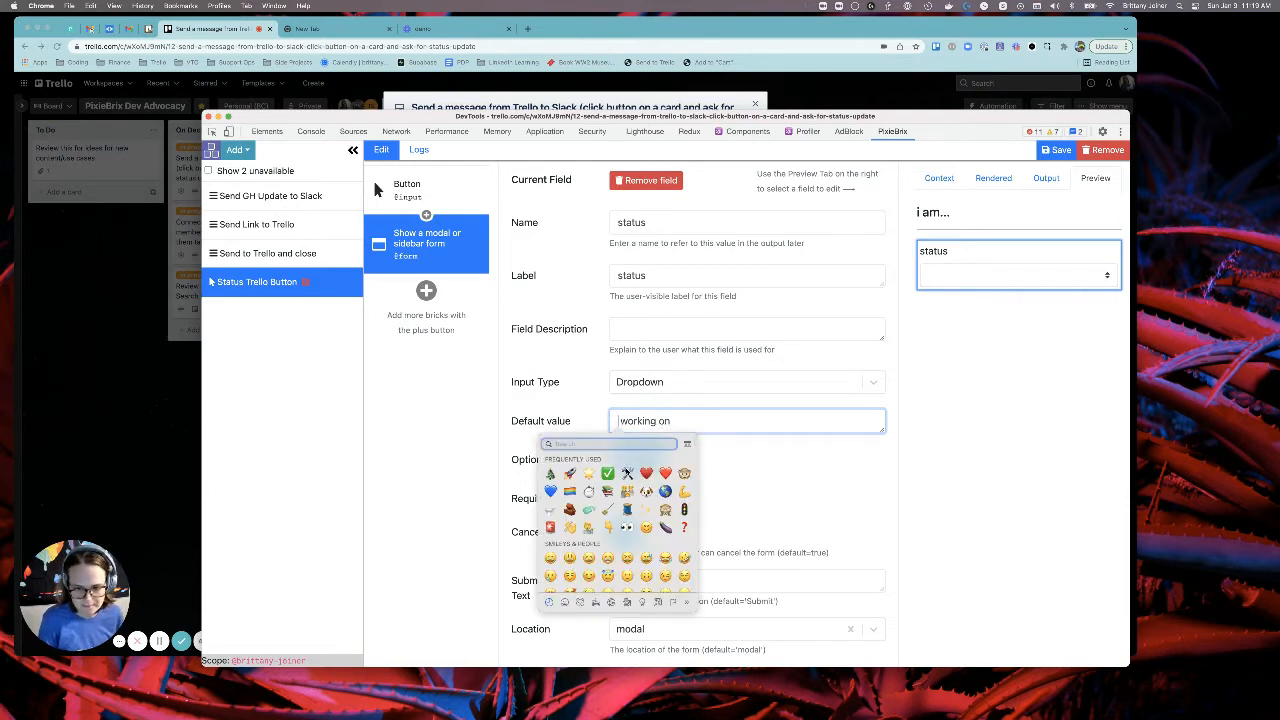
pyautogui.click(627, 473)
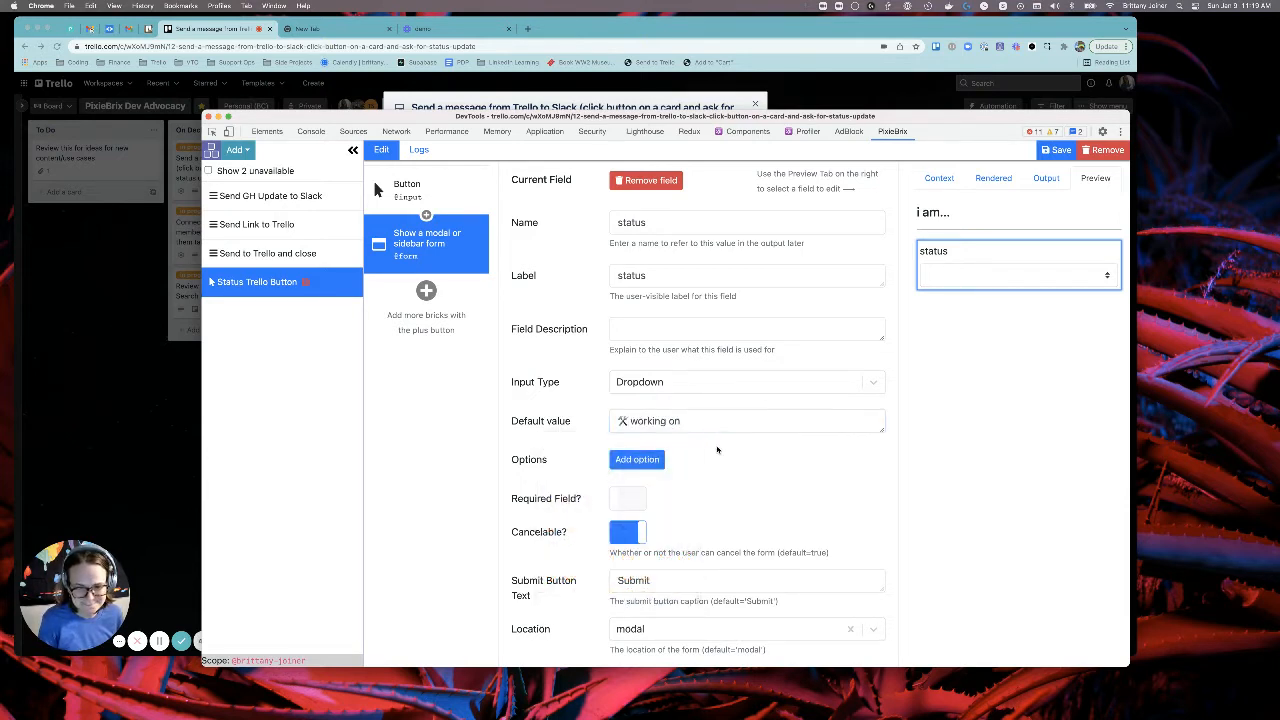
# Step: Add a first option to the status dropdown reading "👀 looking at", with the eyes emoji
pyautogui.click(645, 460)
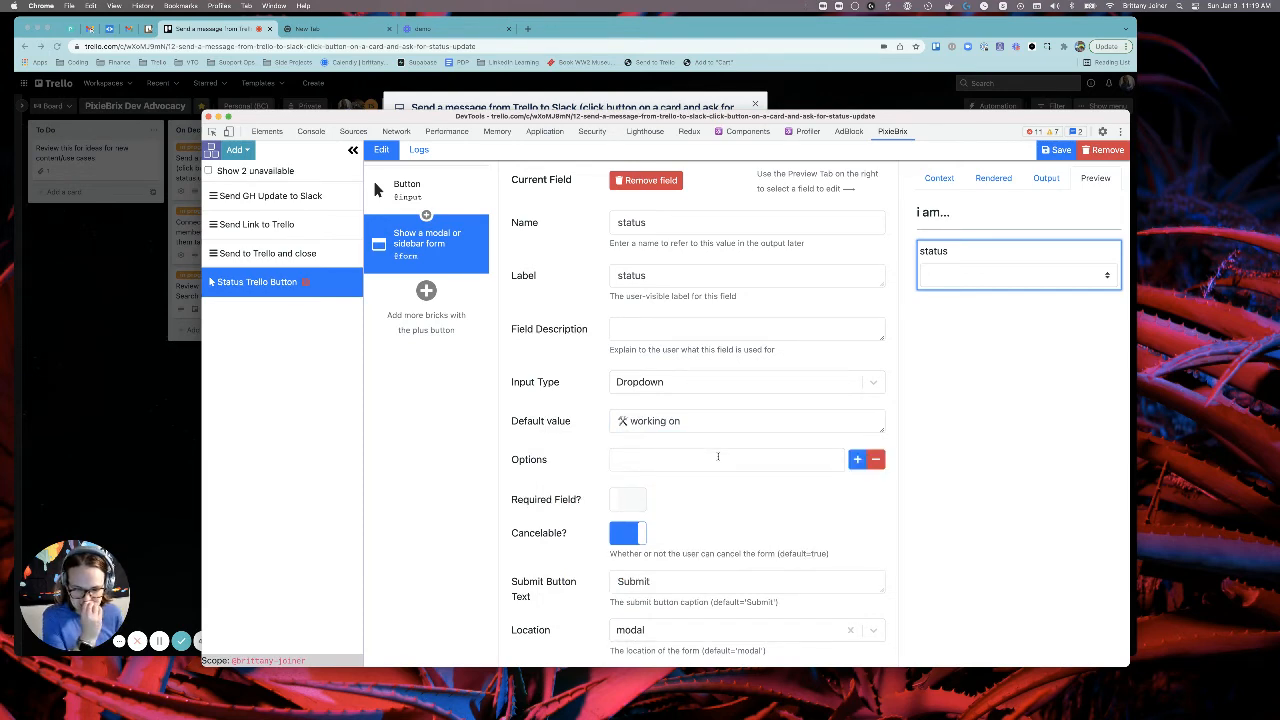
pyautogui.scroll(-3, 718, 457)
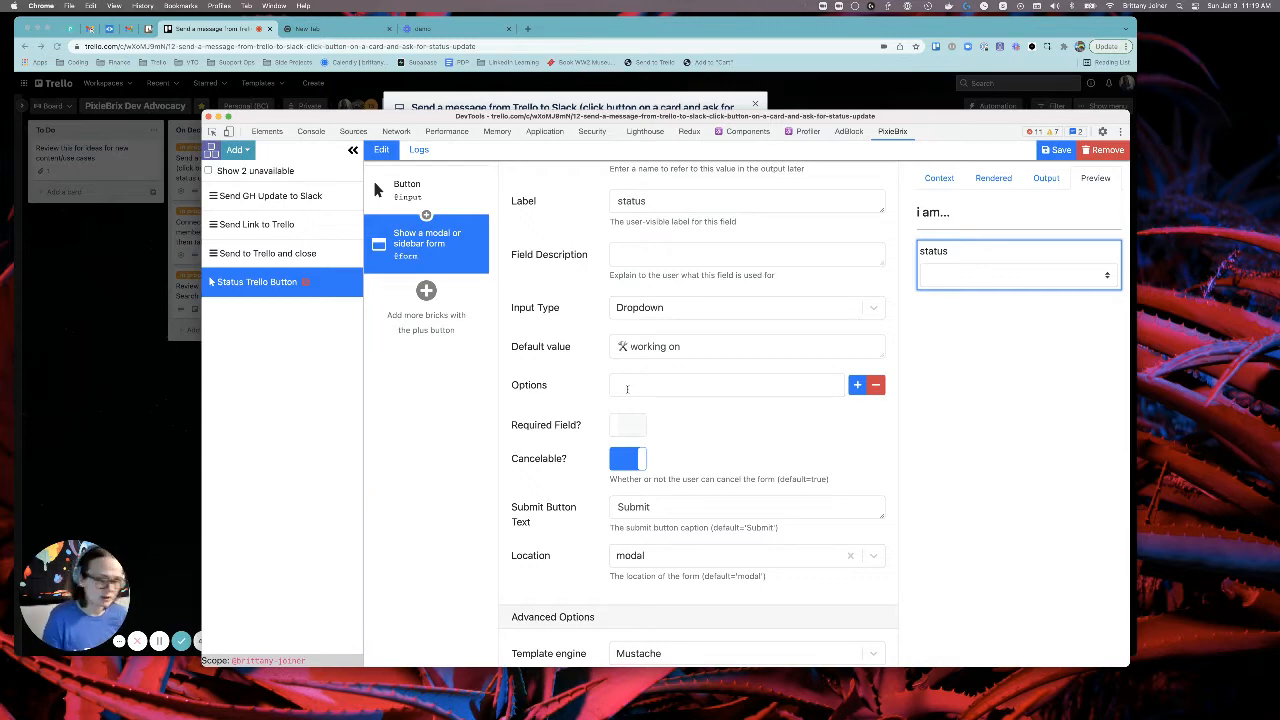
pyautogui.scroll(-2, 627, 389)
pyautogui.click(627, 347)
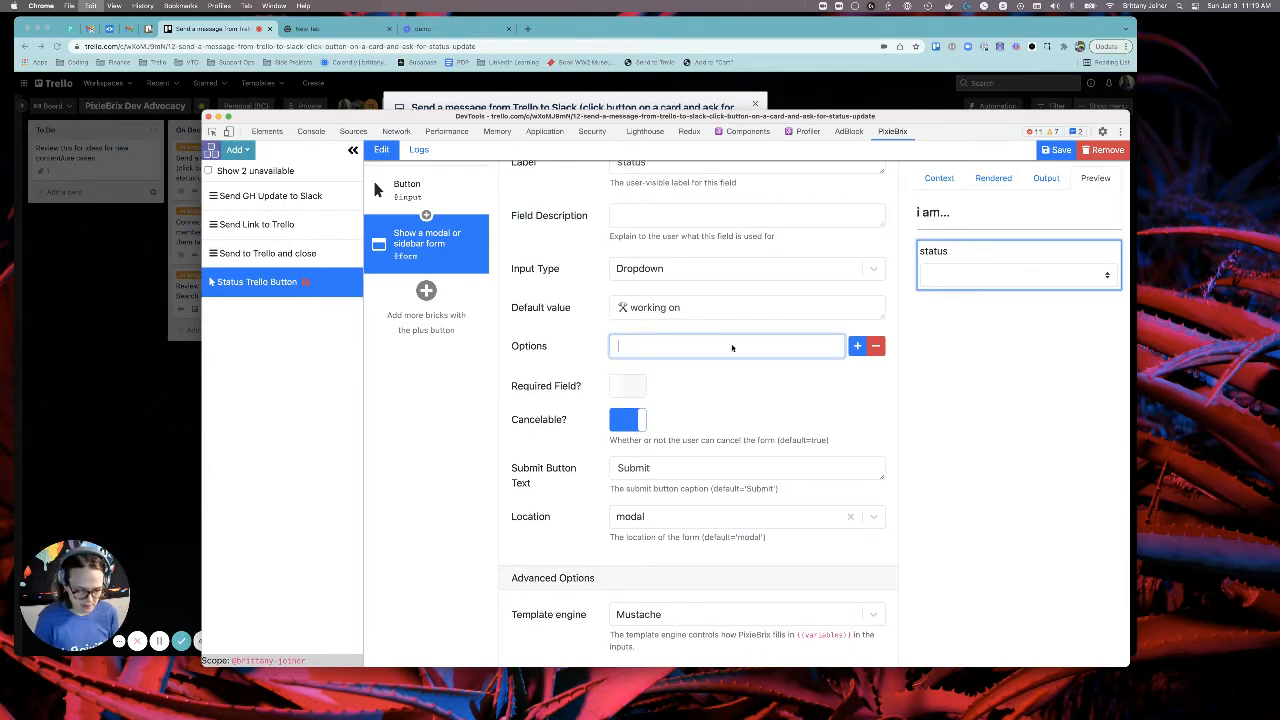
pyautogui.press('ctrl+super+space')
pyautogui.write('tye')
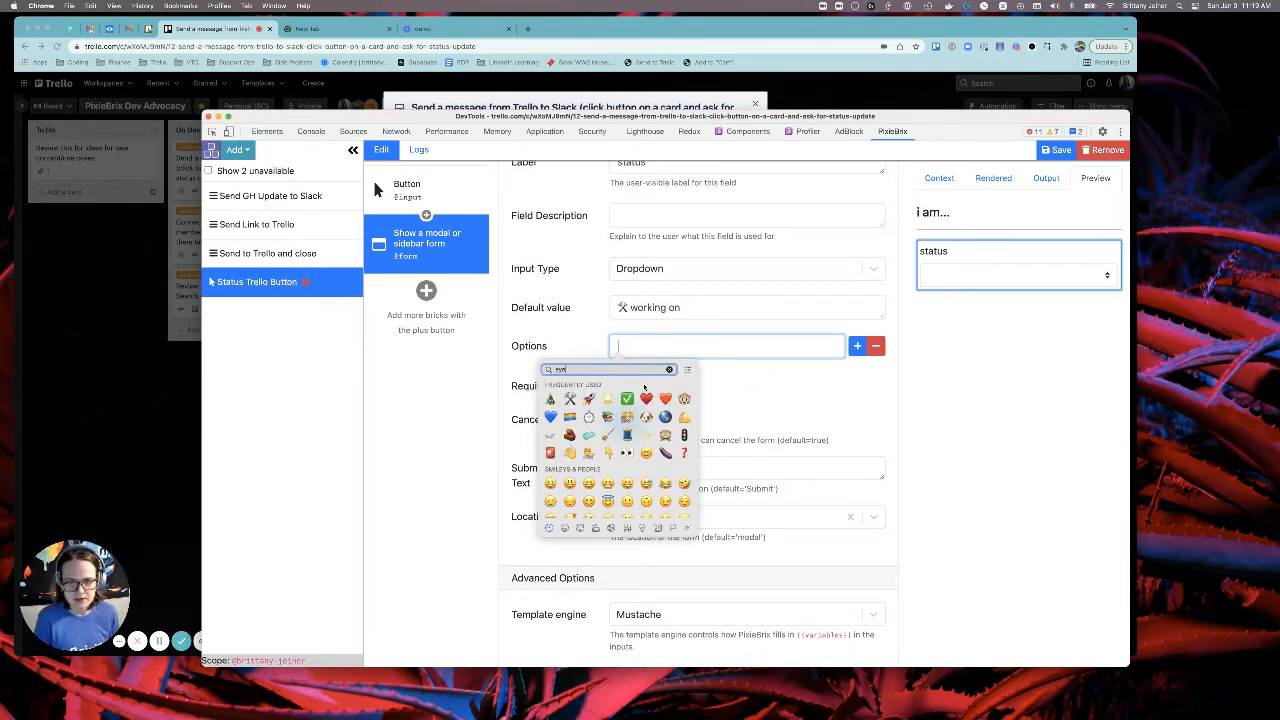
pyautogui.click(626, 388)
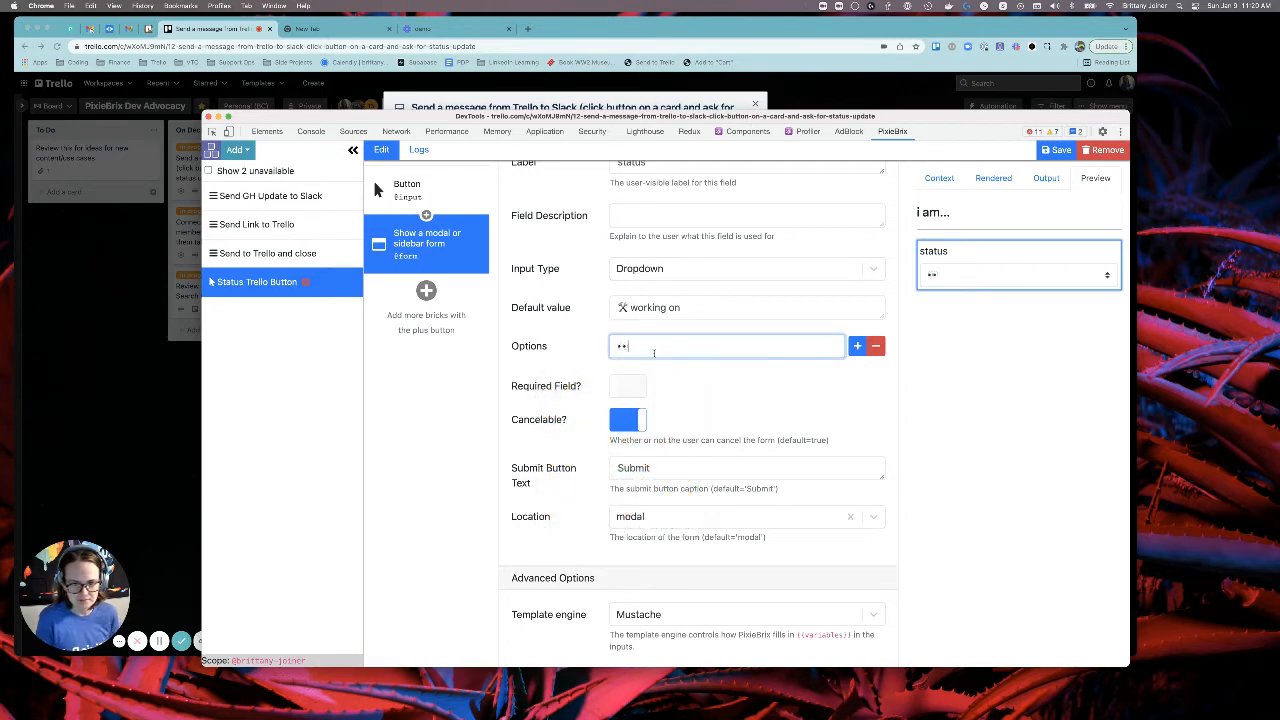
pyautogui.write('looking at')
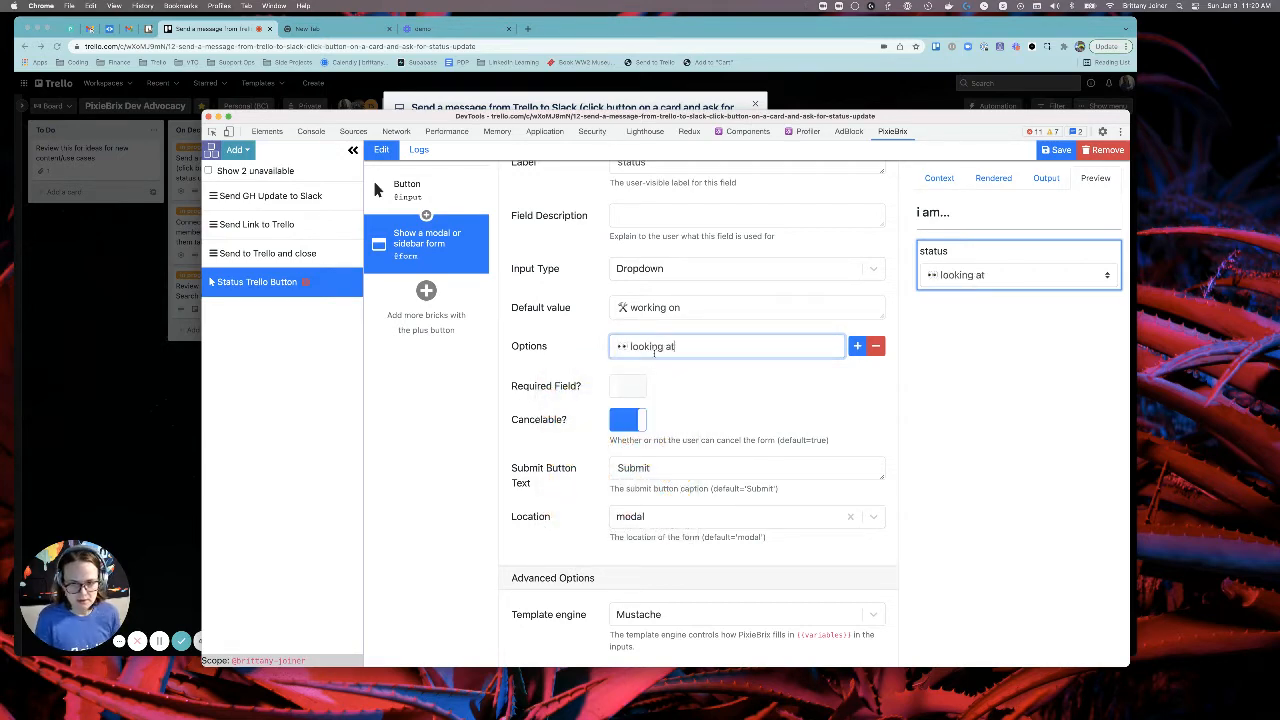
# Step: Add a second dropdown option by copying the default value text "🛠 working on" into it
pyautogui.click(862, 345)
pyautogui.tripleClick(723, 307)
pyautogui.press('super+c')
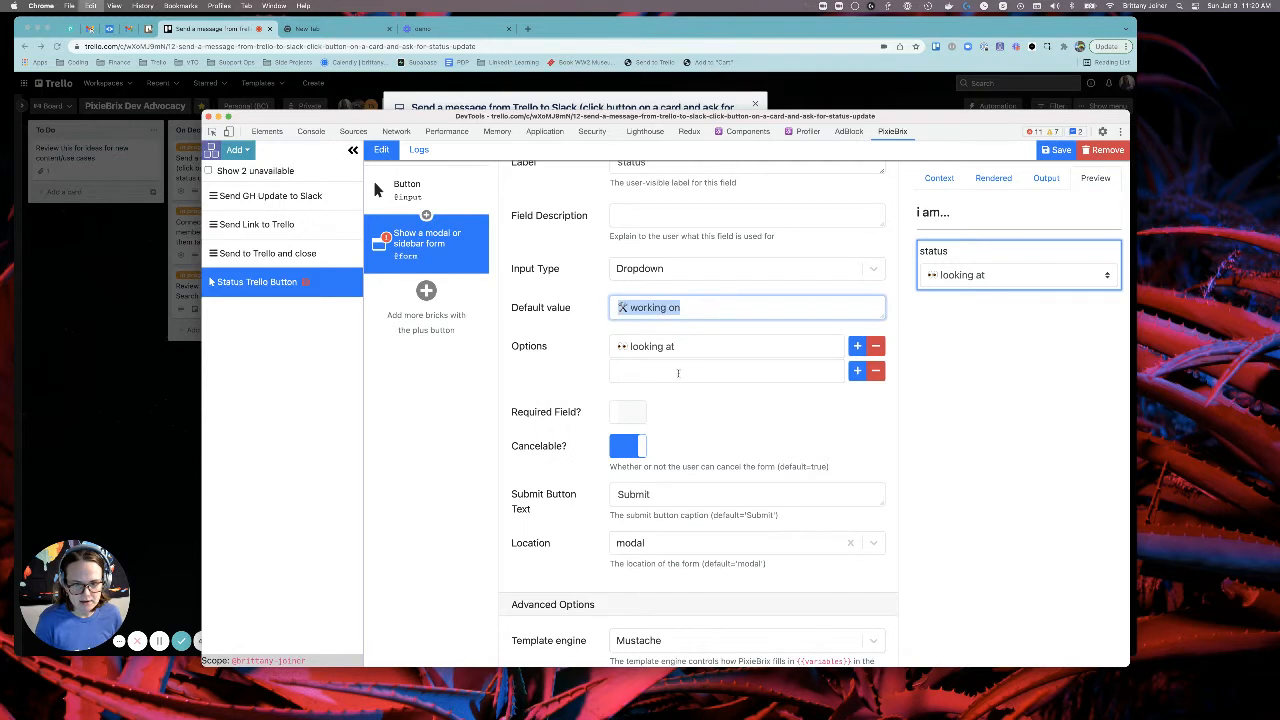
pyautogui.click(761, 375)
pyautogui.press('super+v')
# Step: Add a third dropdown option reading "🚨need help on" with the siren emoji, leaving no empty option after it
pyautogui.click(857, 371)
pyautogui.click(746, 396)
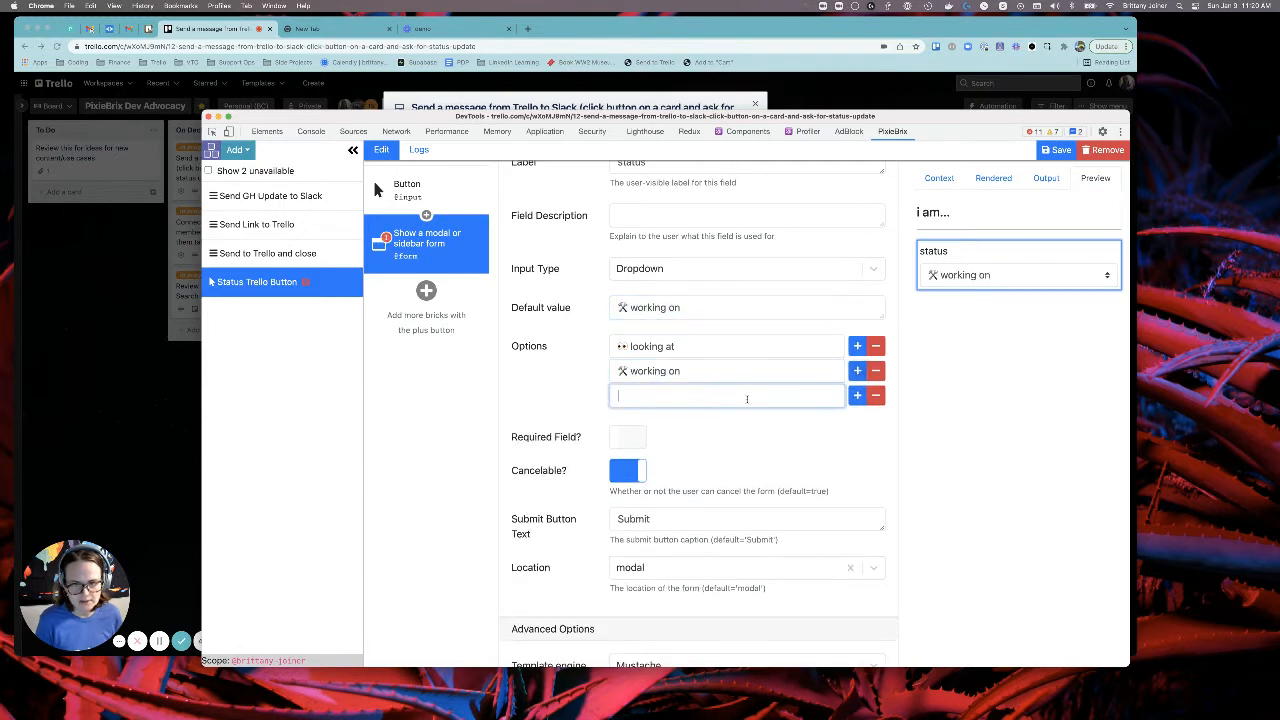
pyautogui.press('ctrl+super+space')
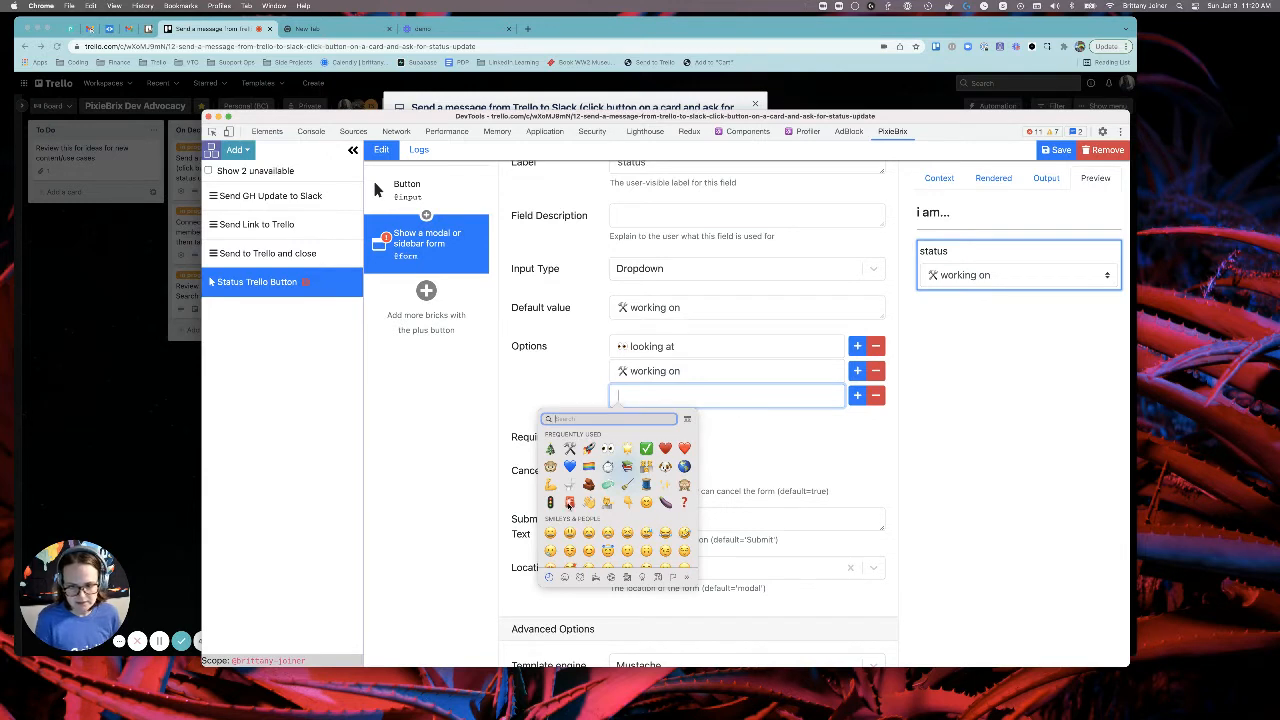
pyautogui.write('need help pr')
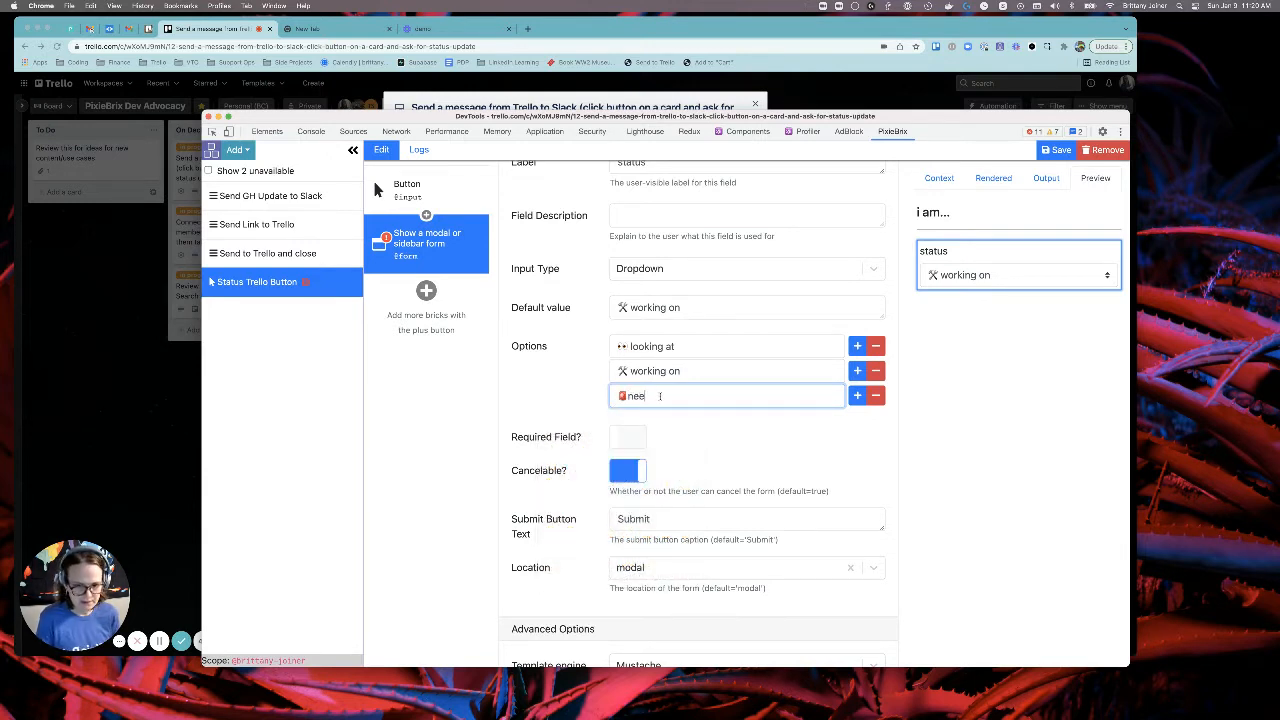
pyautogui.press('BackSpace')
pyautogui.press('BackSpace')
pyautogui.press('BackSpace')
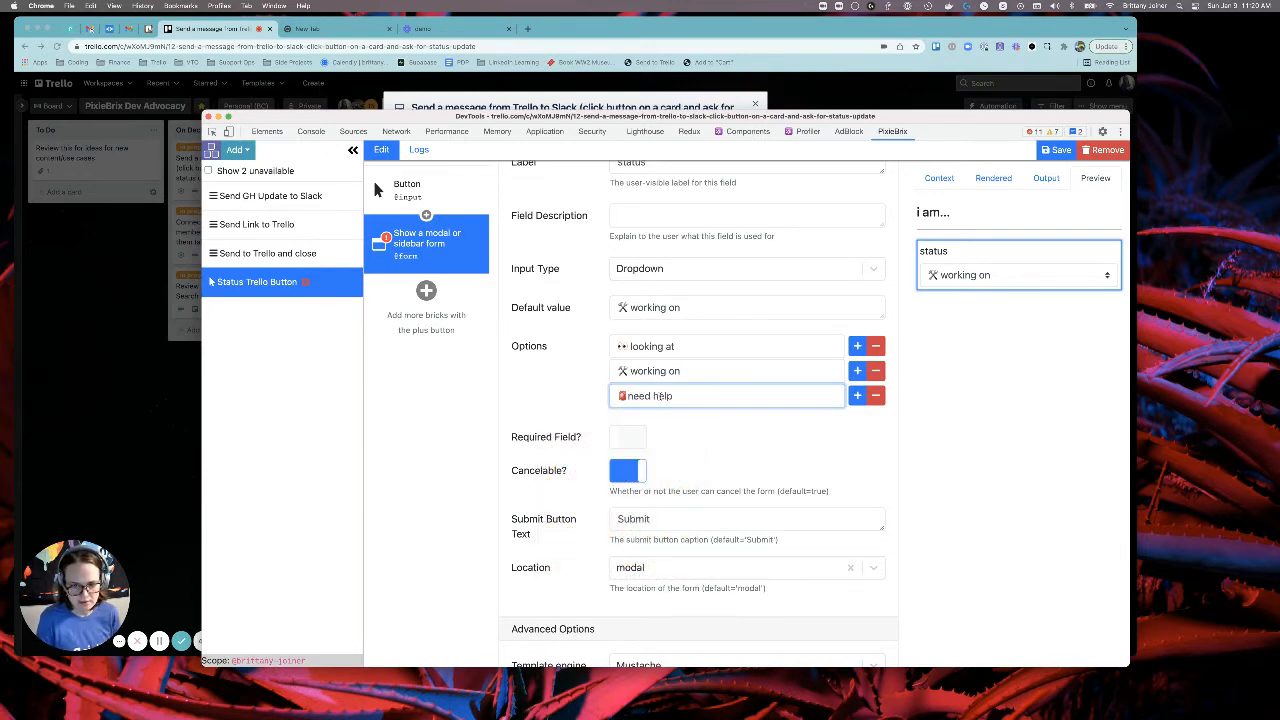
pyautogui.write('on')
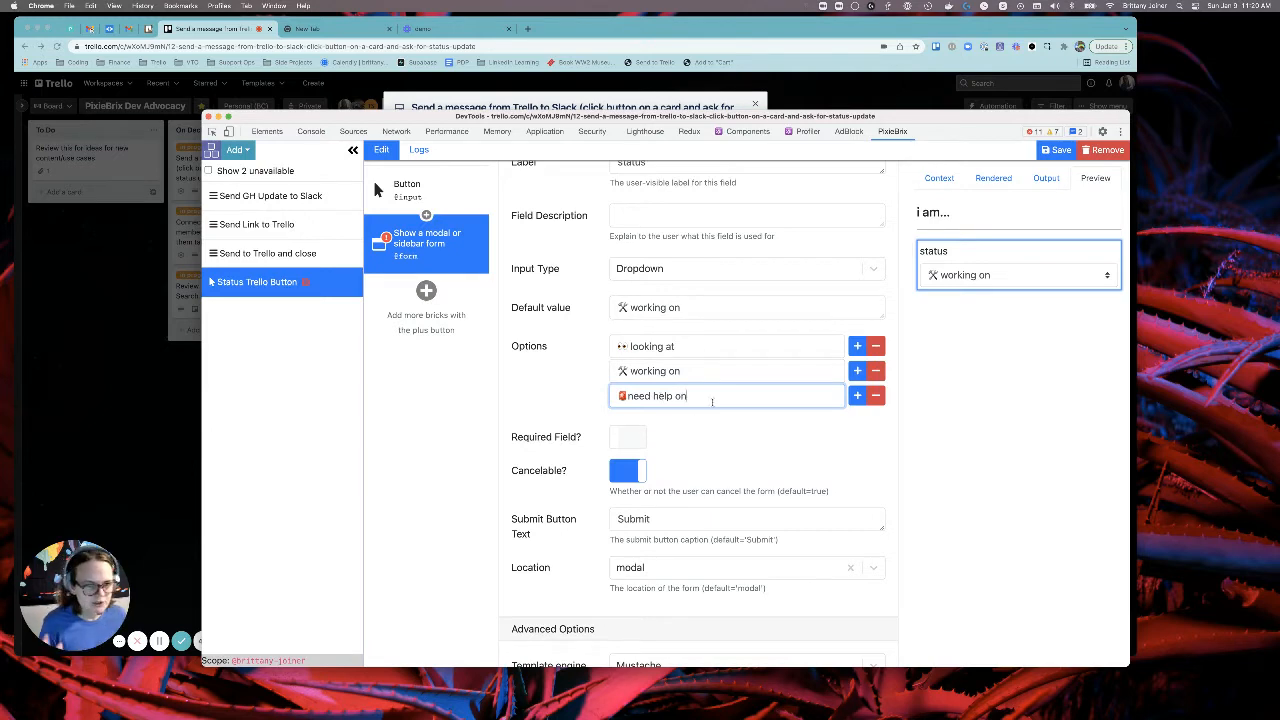
pyautogui.click(858, 396)
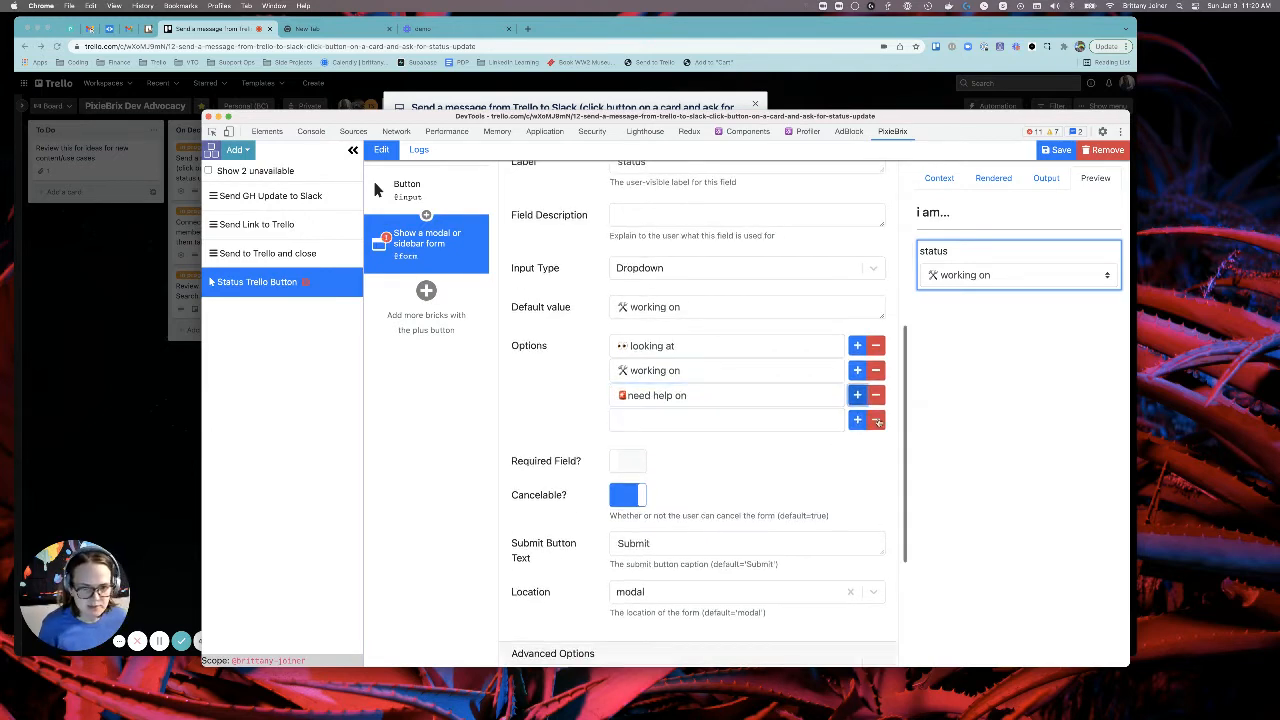
pyautogui.click(876, 421)
pyautogui.scroll(-2, 723, 427)
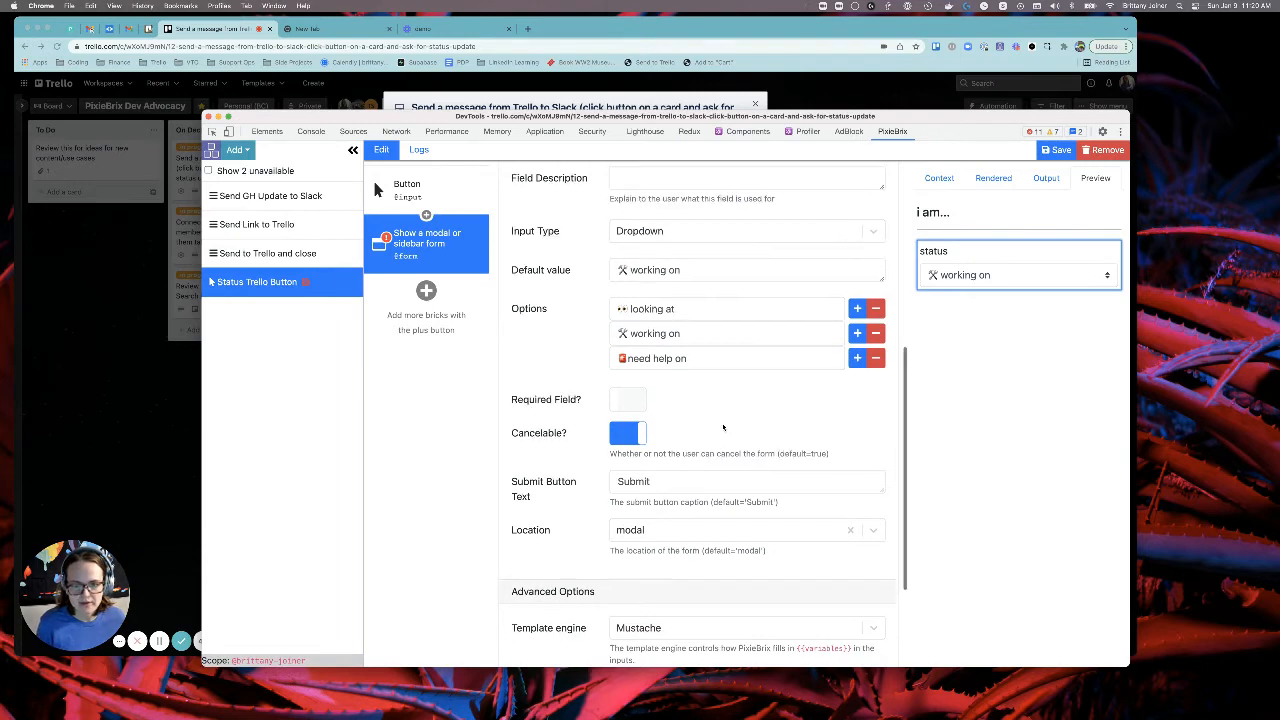
pyautogui.scroll(2, 723, 427)
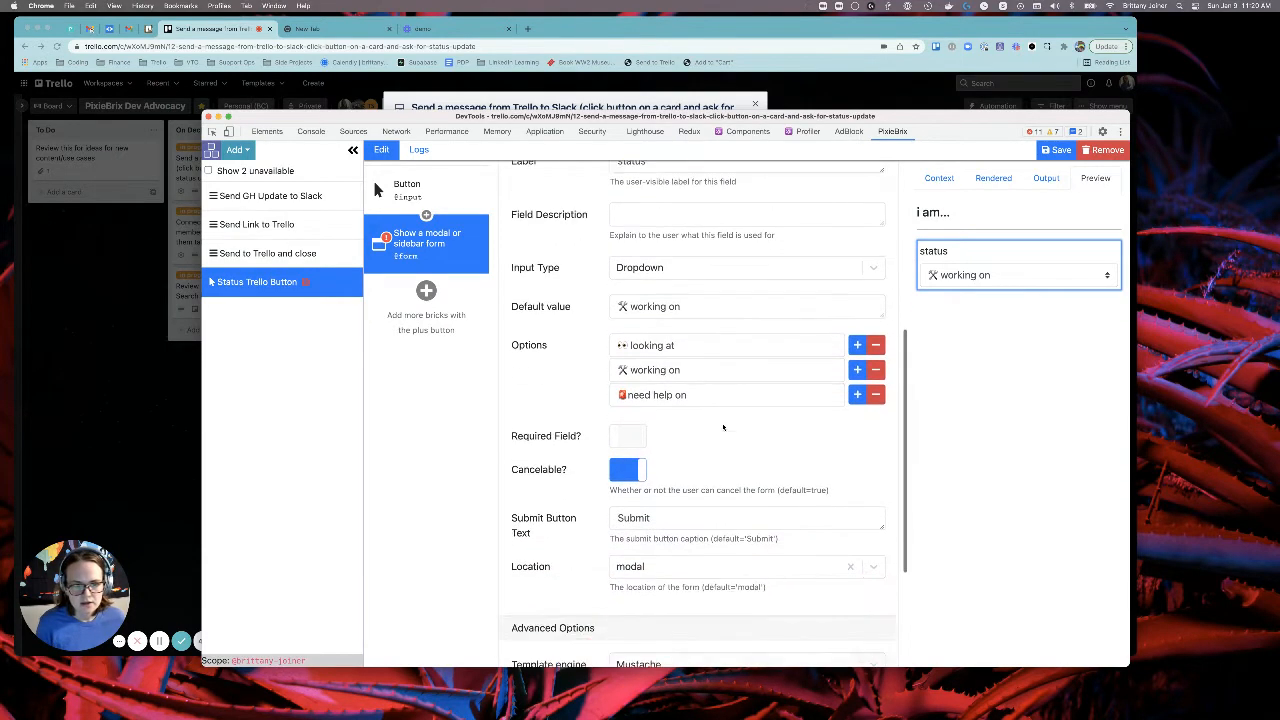
pyautogui.scroll(-1, 723, 427)
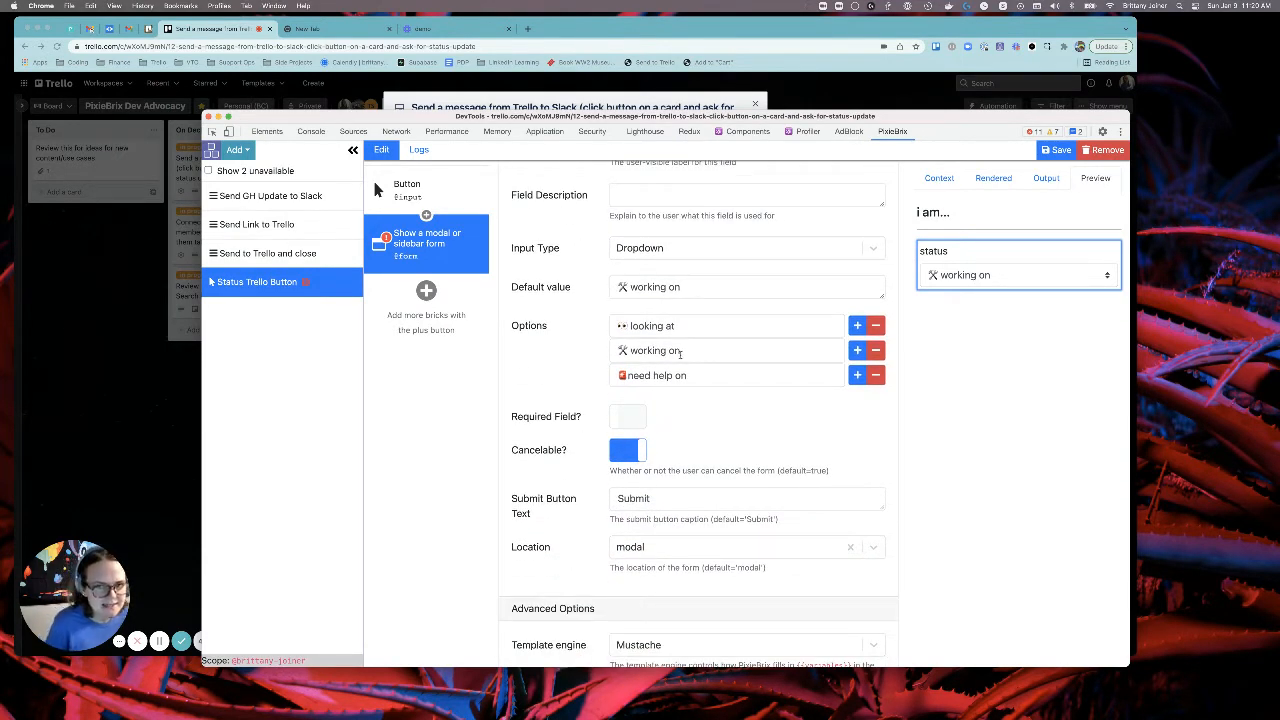
pyautogui.scroll(10, 680, 352)
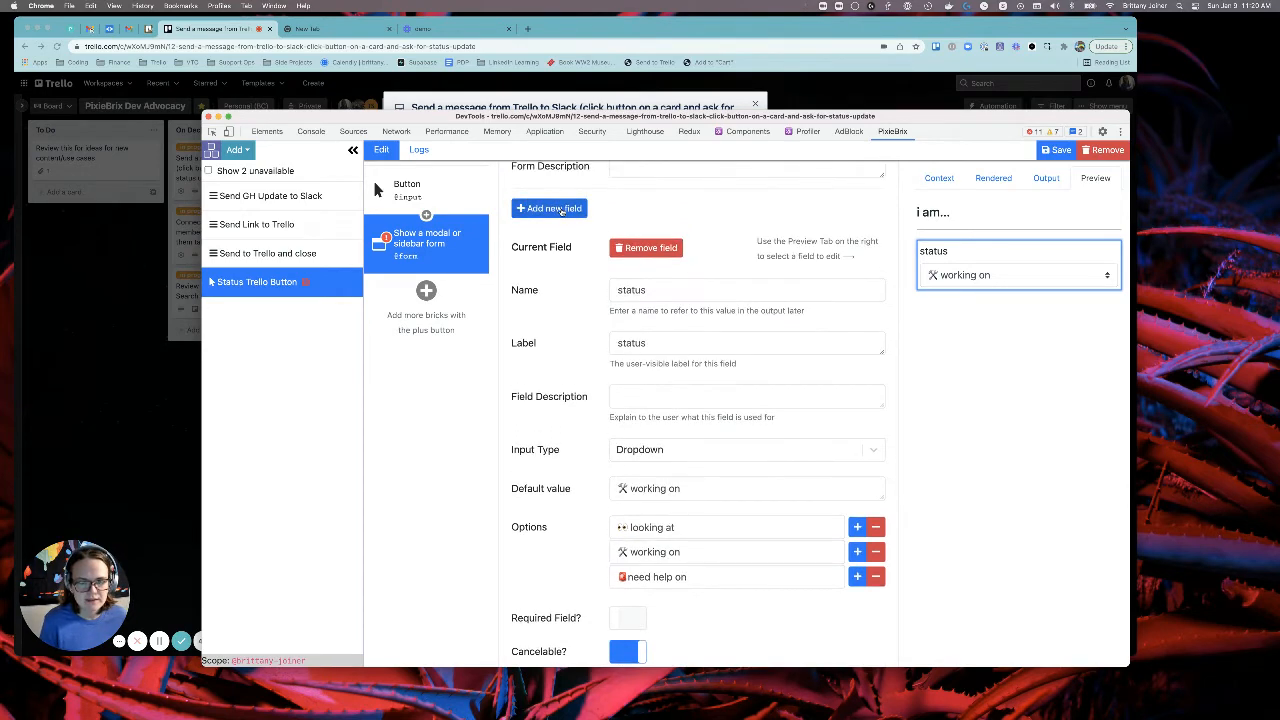
pyautogui.click(562, 210)
pyautogui.scroll(-8, 622, 343)
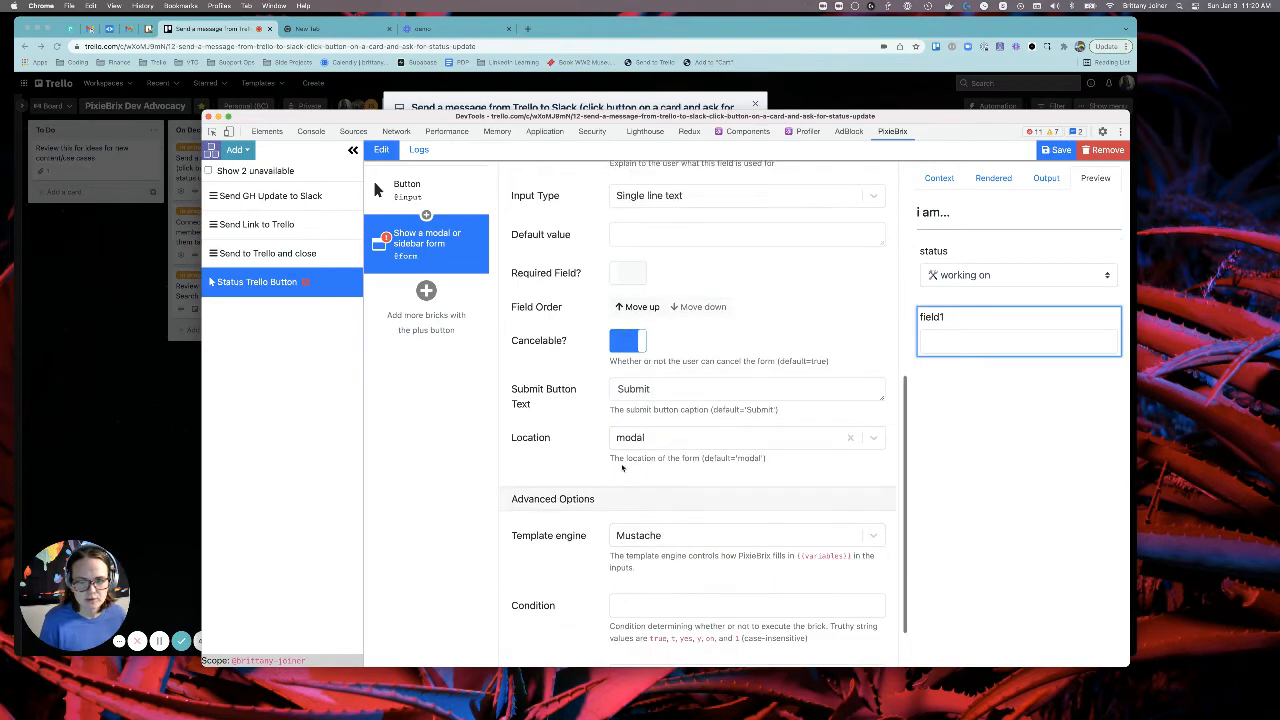
pyautogui.scroll(5, 635, 343)
pyautogui.click(711, 237)
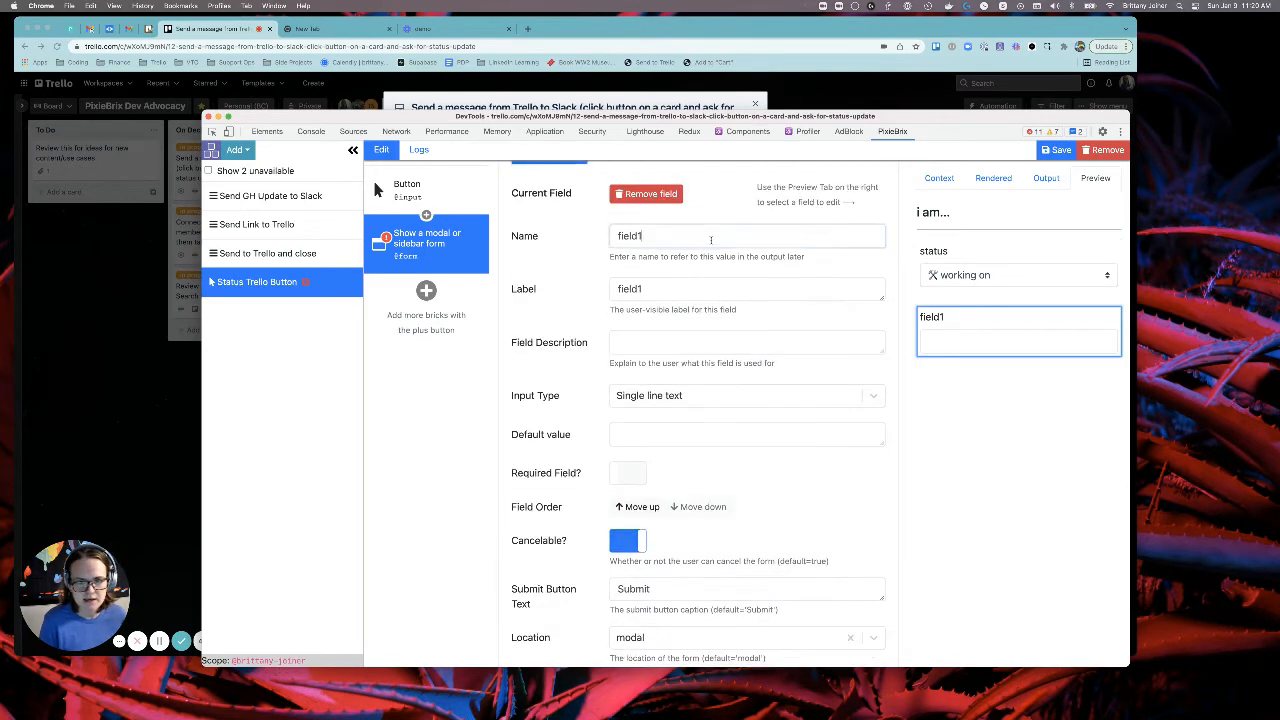
pyautogui.hotkey('ctrl', 'a')
pyautogui.write('message')
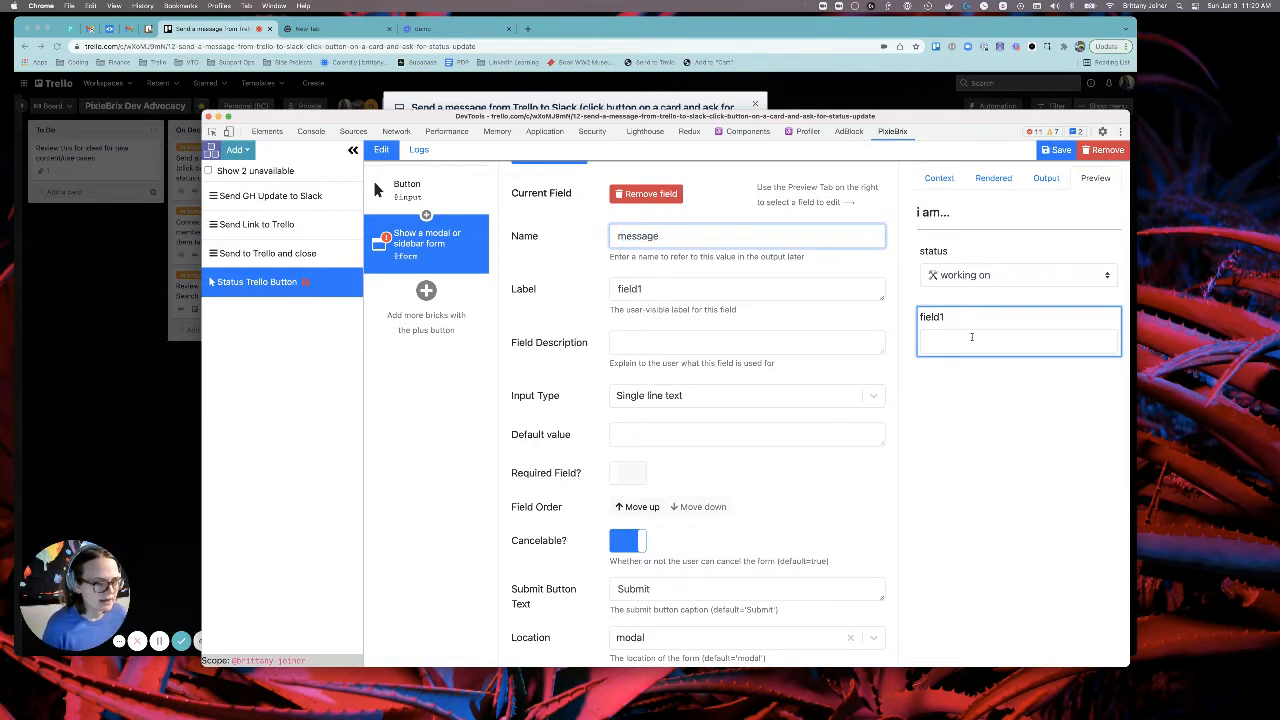
pyautogui.scroll(2, 611, 255)
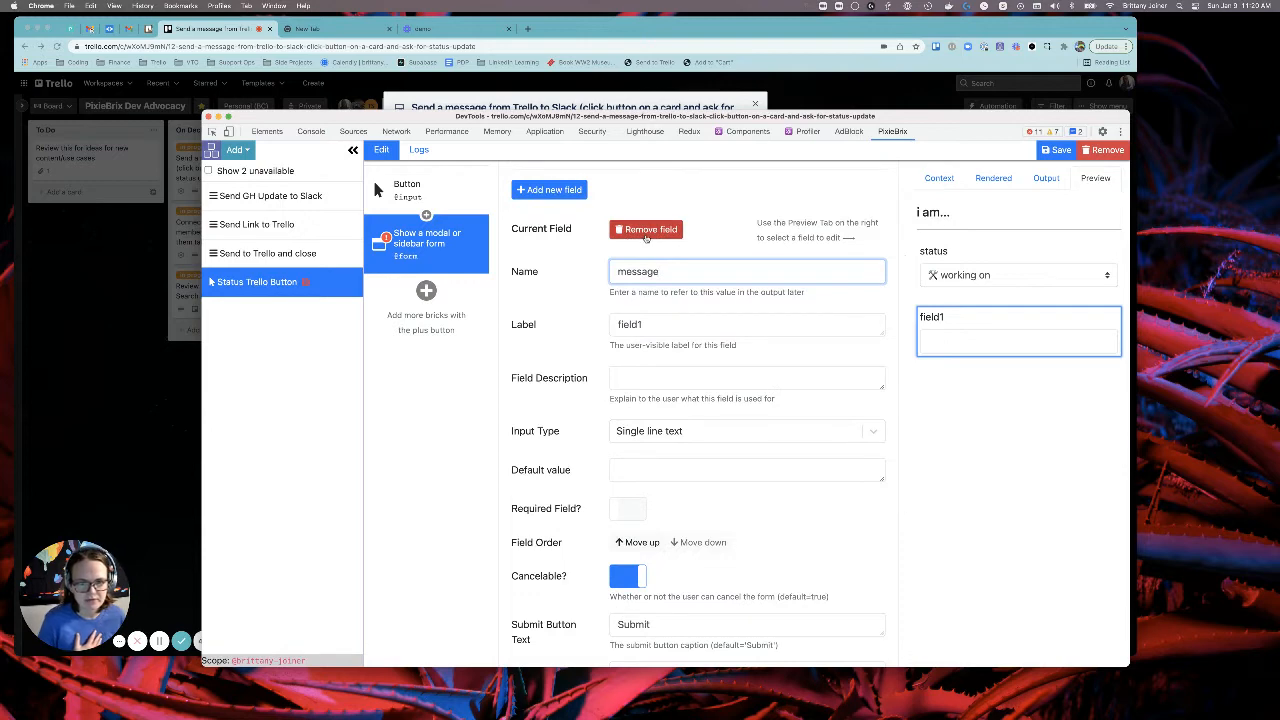
pyautogui.click(667, 230)
# Step: Set the form's submit button text to "Send to slack" and keep the form location as modal
pyautogui.scroll(-5, 685, 384)
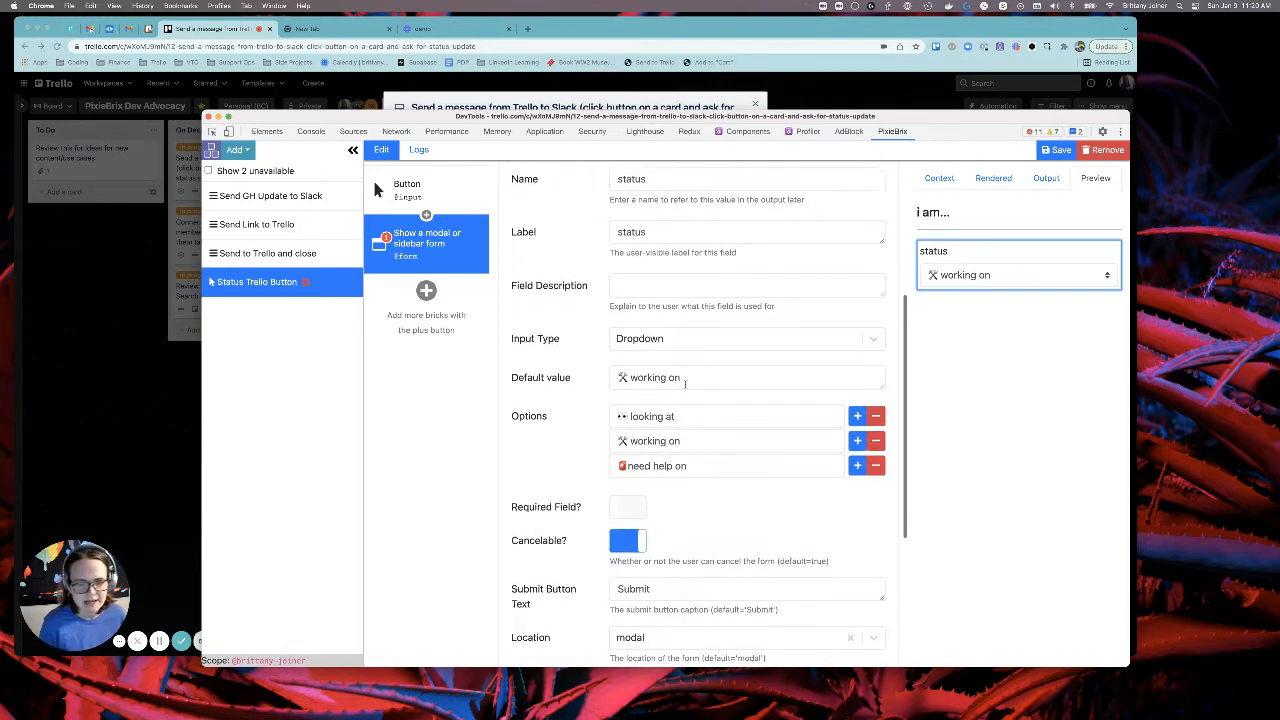
pyautogui.doubleClick(648, 457)
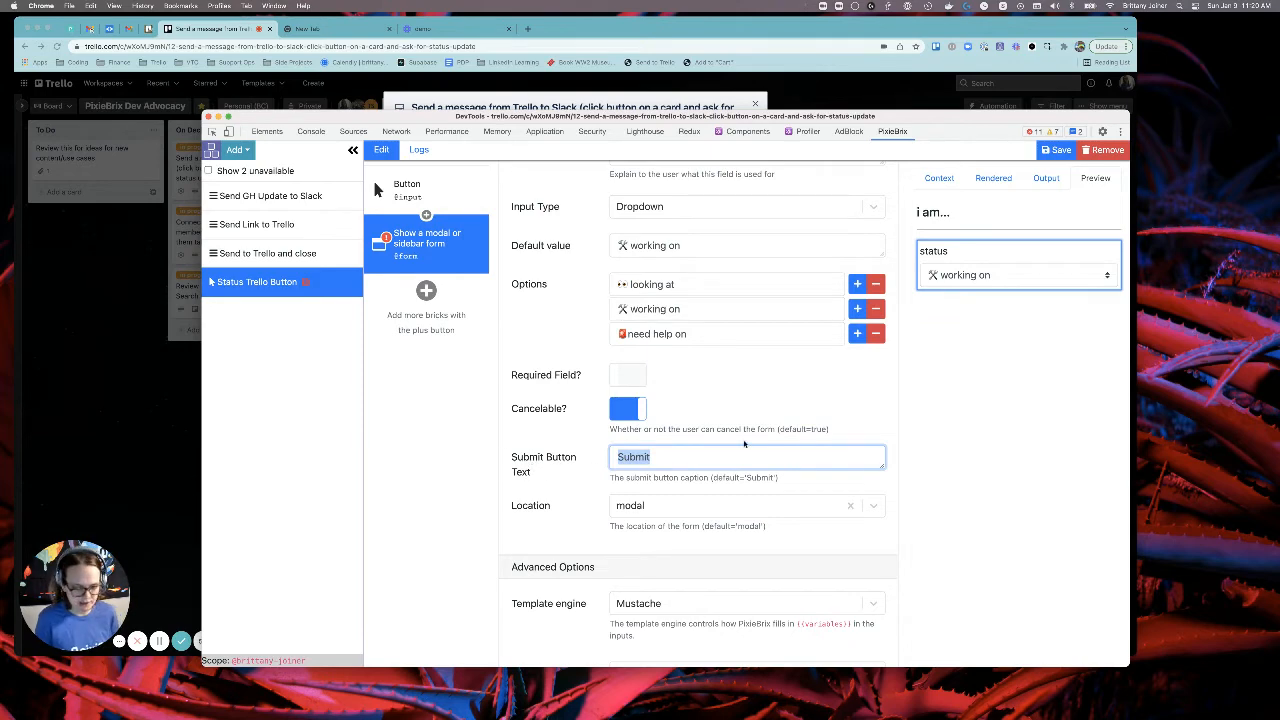
pyautogui.write('Send to slack')
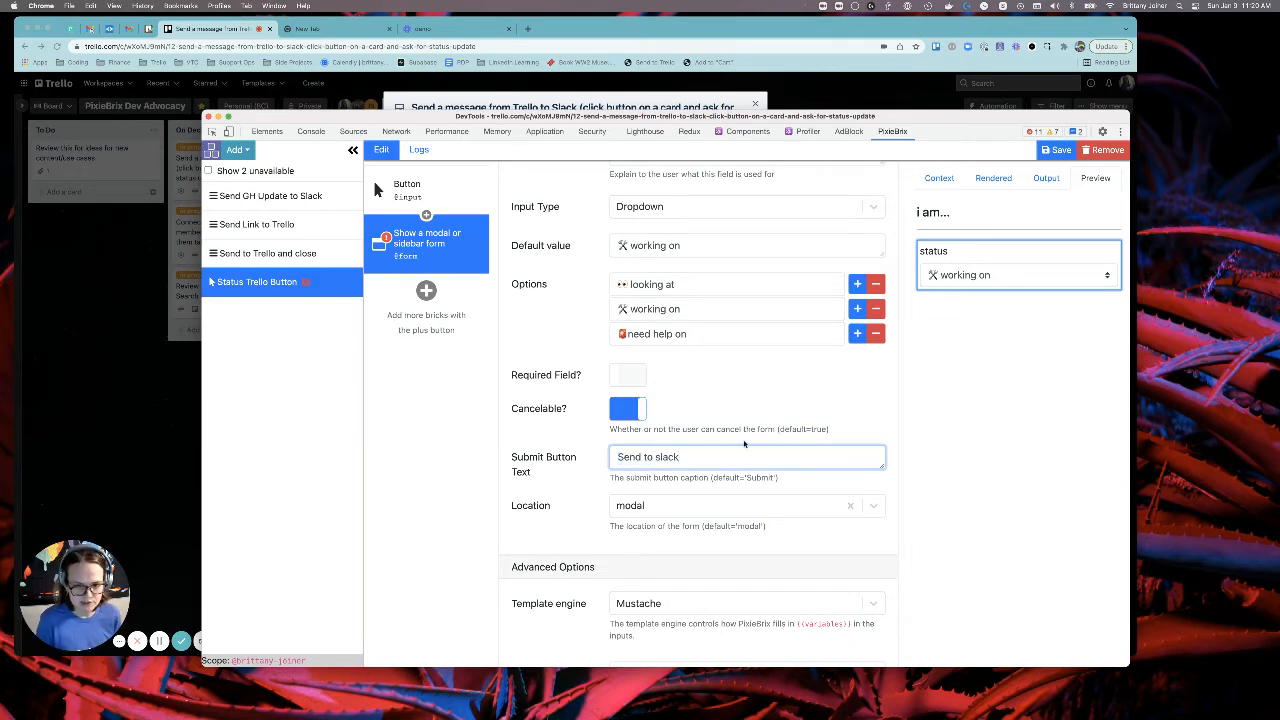
pyautogui.scroll(-2, 713, 457)
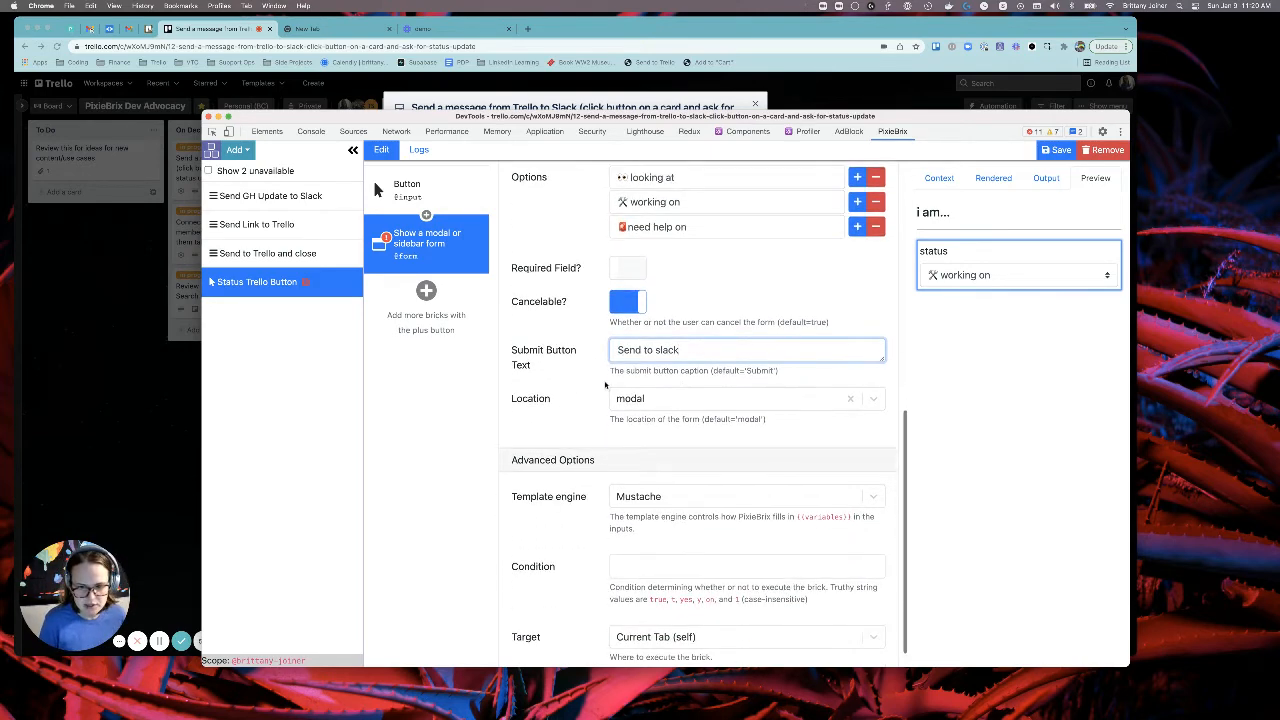
pyautogui.click(876, 399)
pyautogui.click(876, 401)
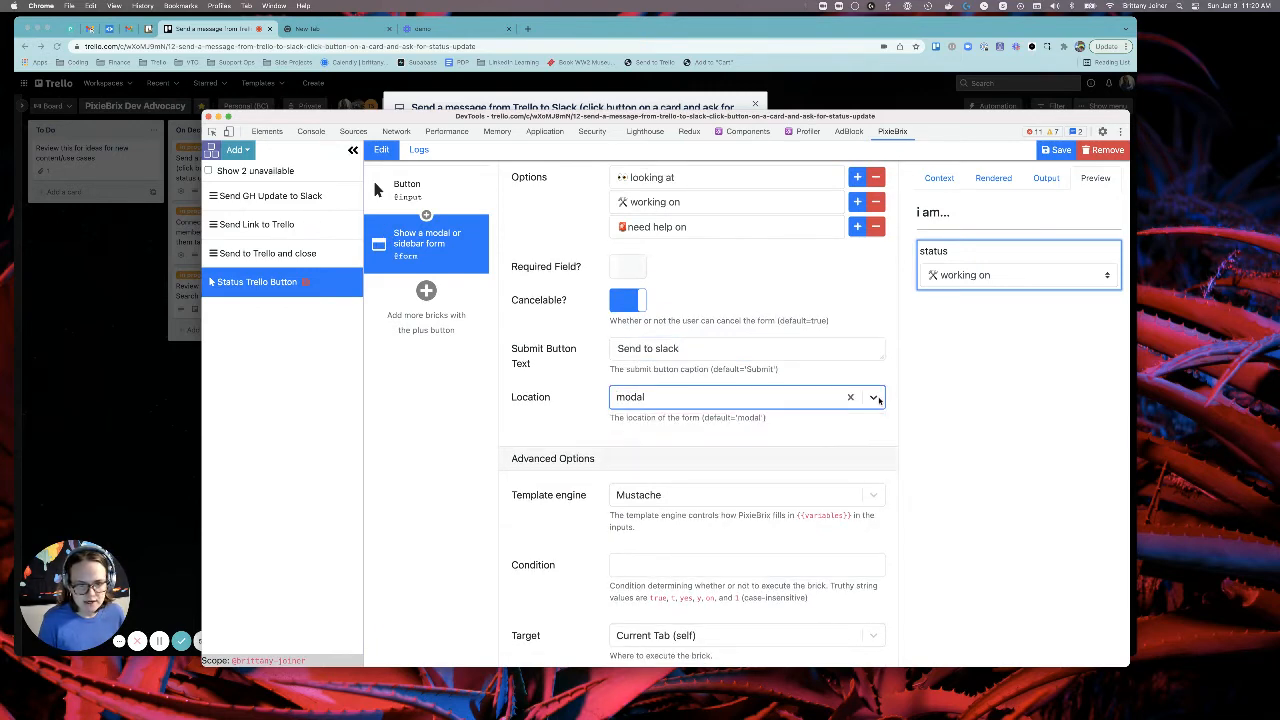
pyautogui.scroll(-1, 745, 378)
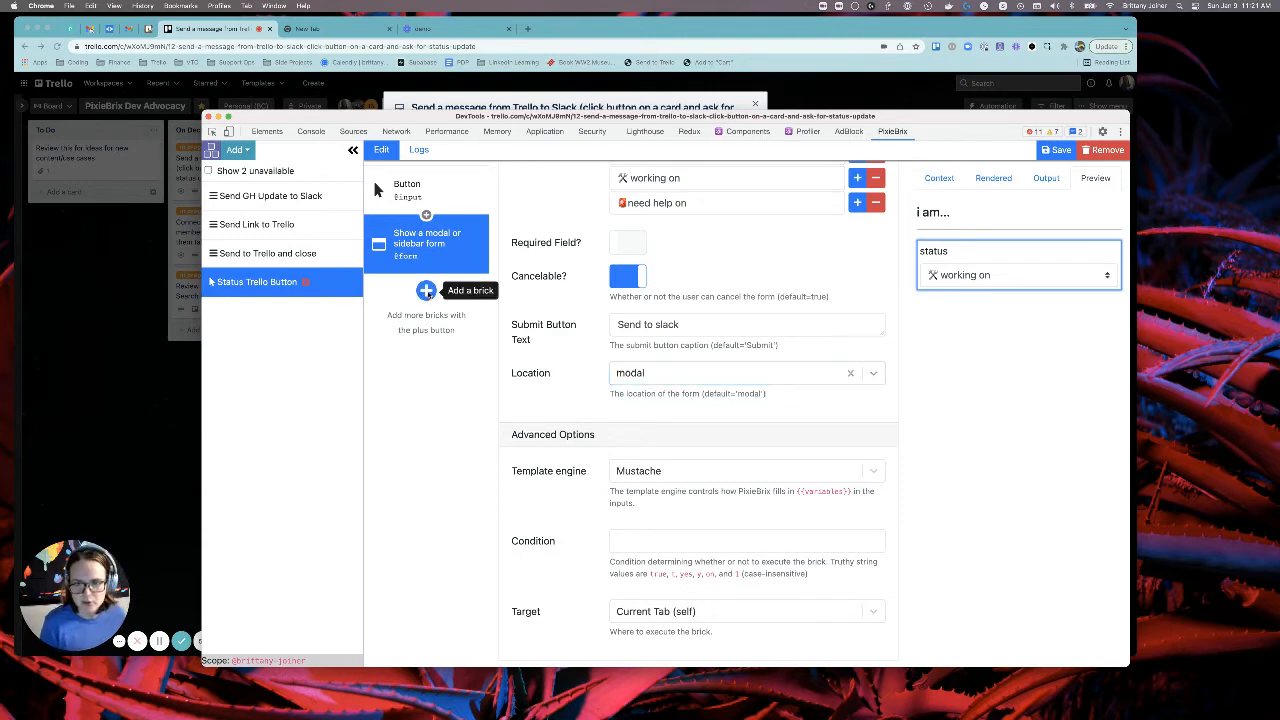
# Step: Open the brick picker, switch to Trello, close the card to look at the account menu, and reopen the card
pyautogui.click(426, 291)
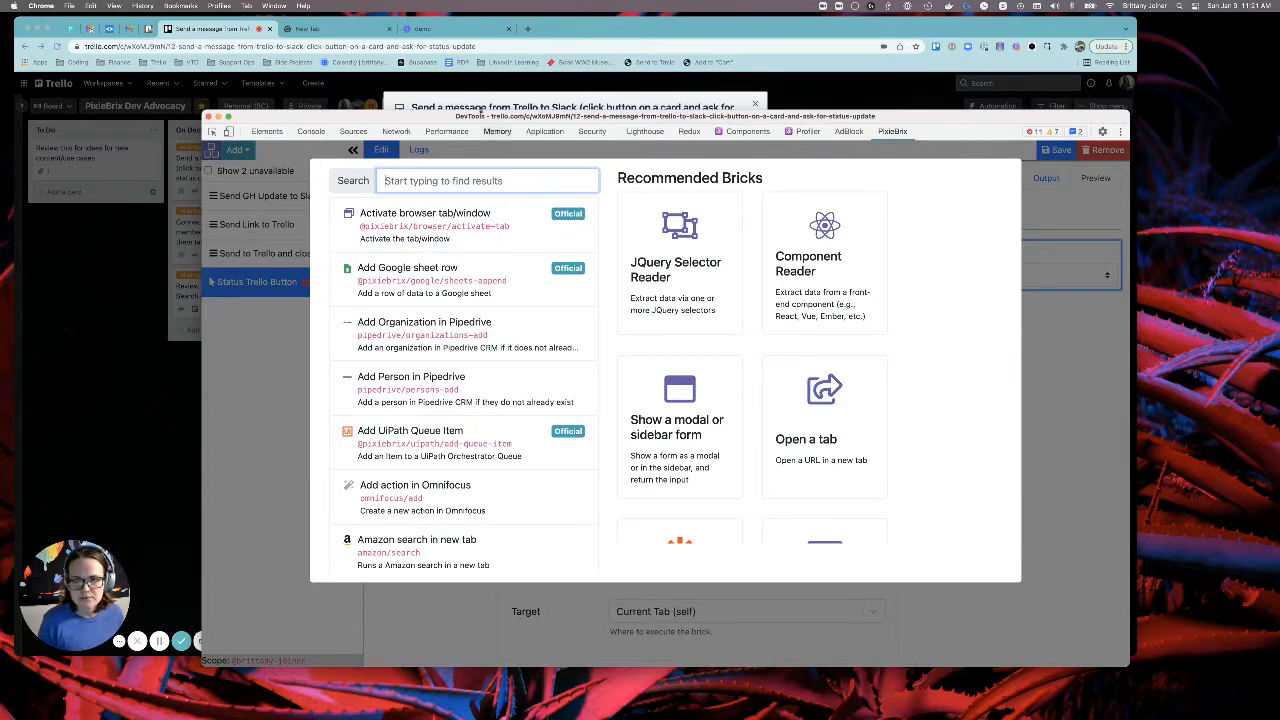
pyautogui.click(480, 110)
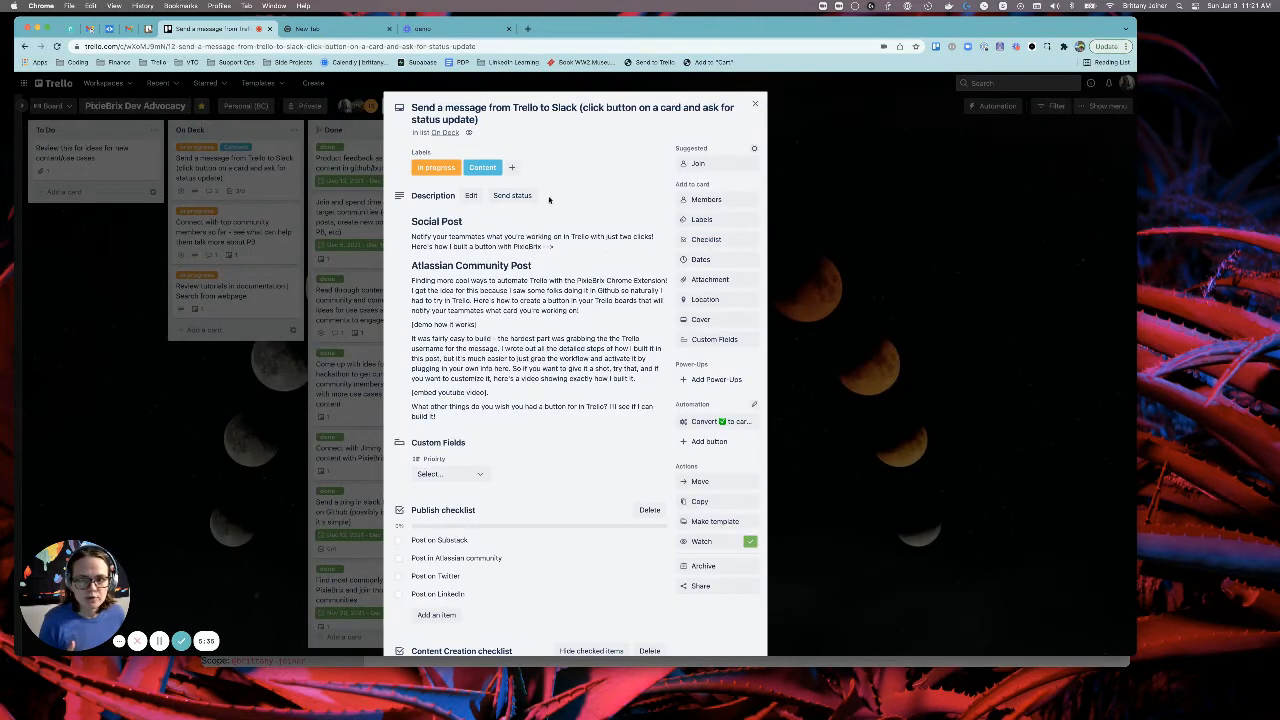
pyautogui.click(1129, 88)
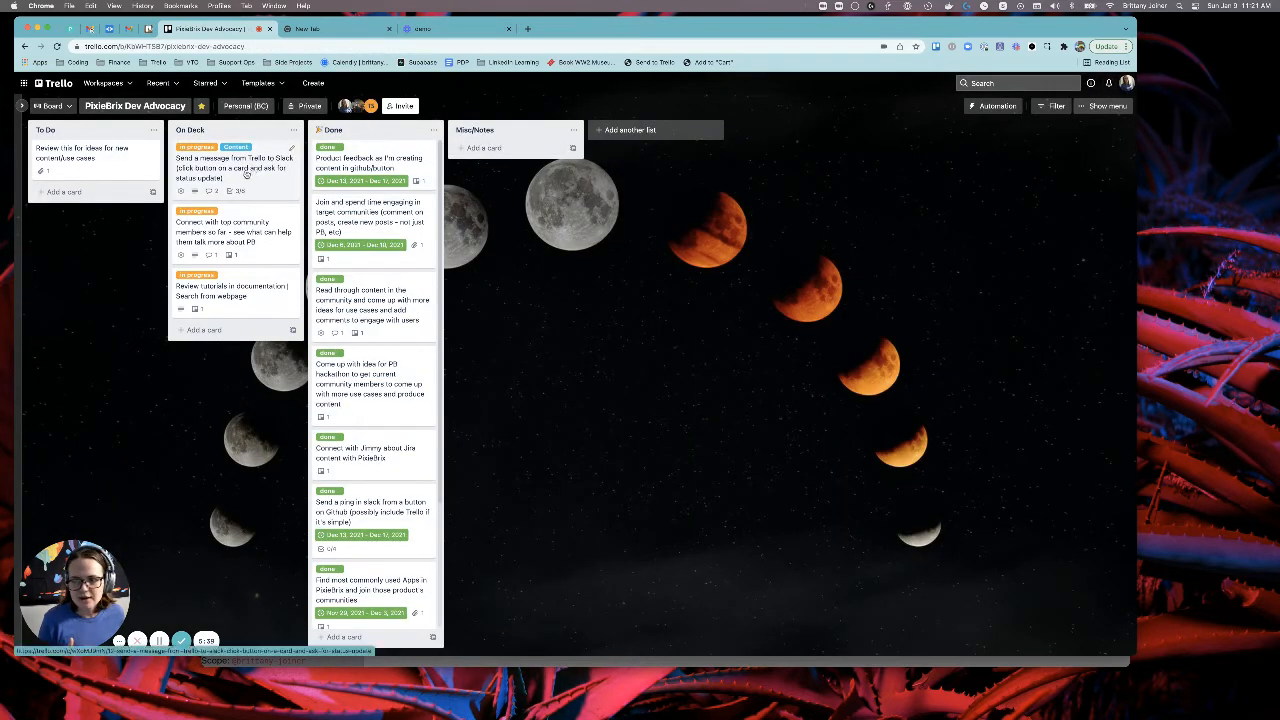
pyautogui.click(1126, 83)
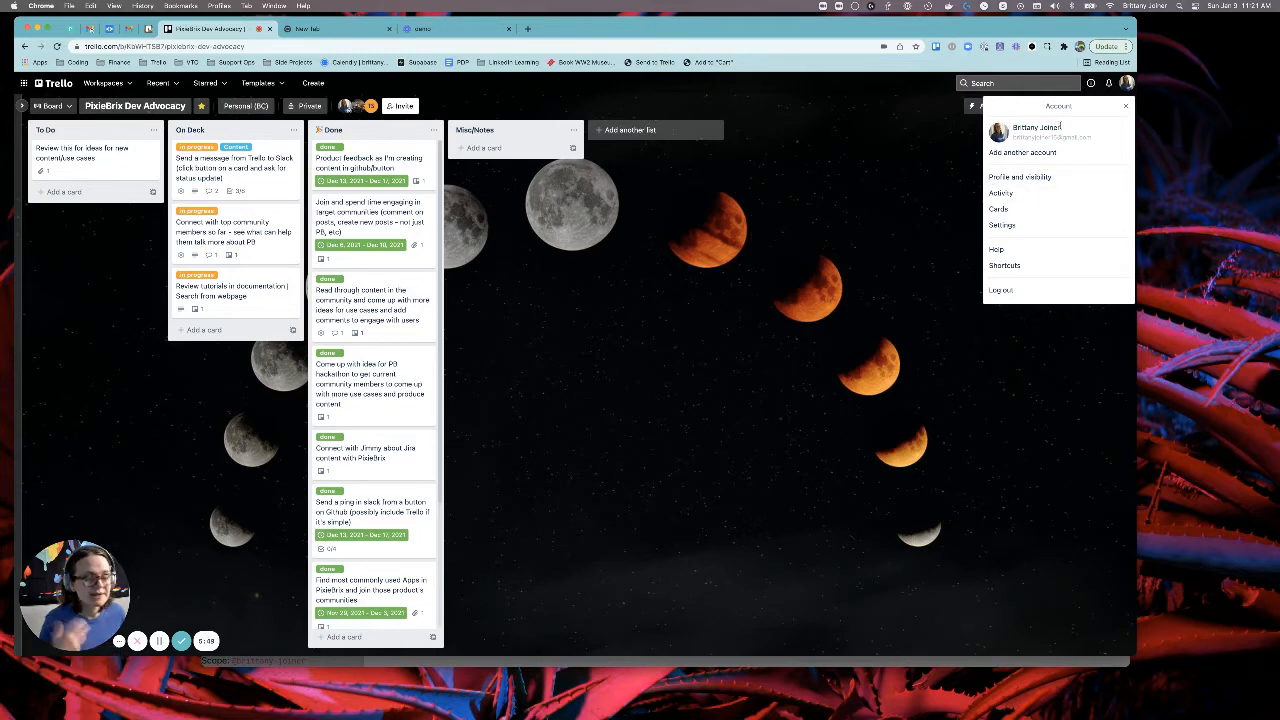
pyautogui.click(1125, 87)
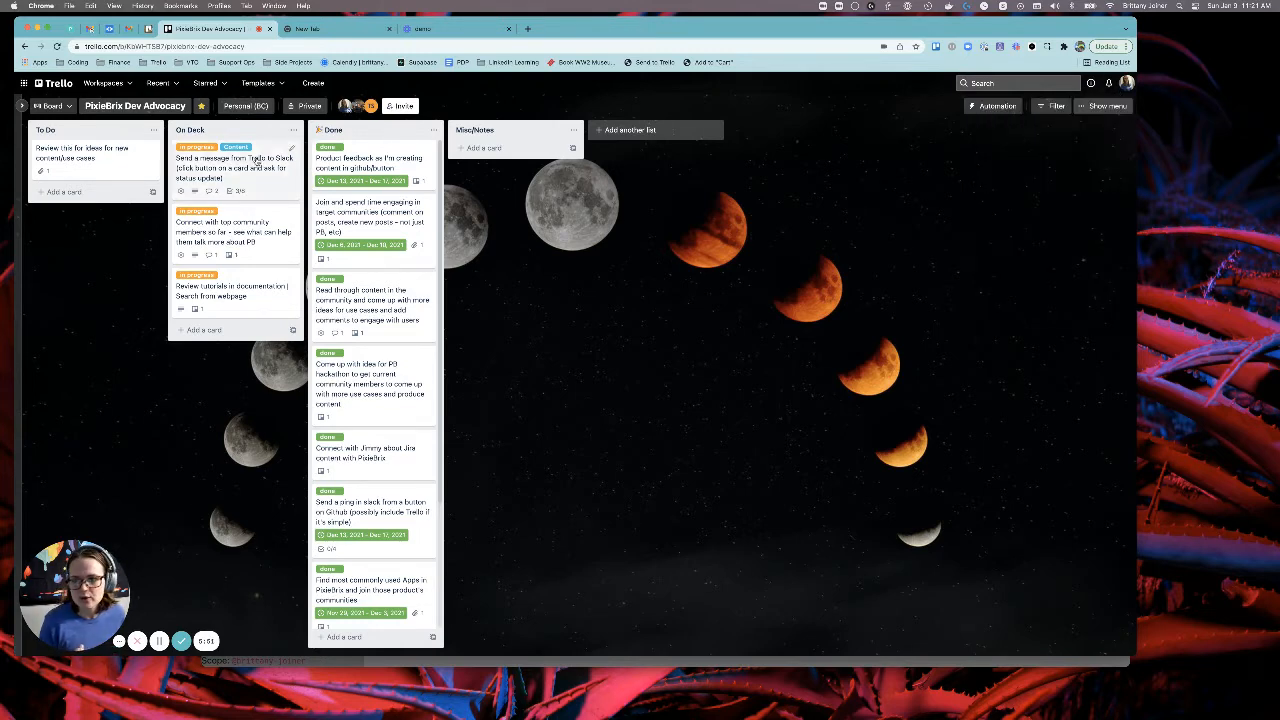
pyautogui.click(258, 162)
# Step: Back in the PixieBrix editor, add a Simulate a DOM event brick after the form and name the step "Closing the card"
pyautogui.hotkey('ctrl', 'Up')
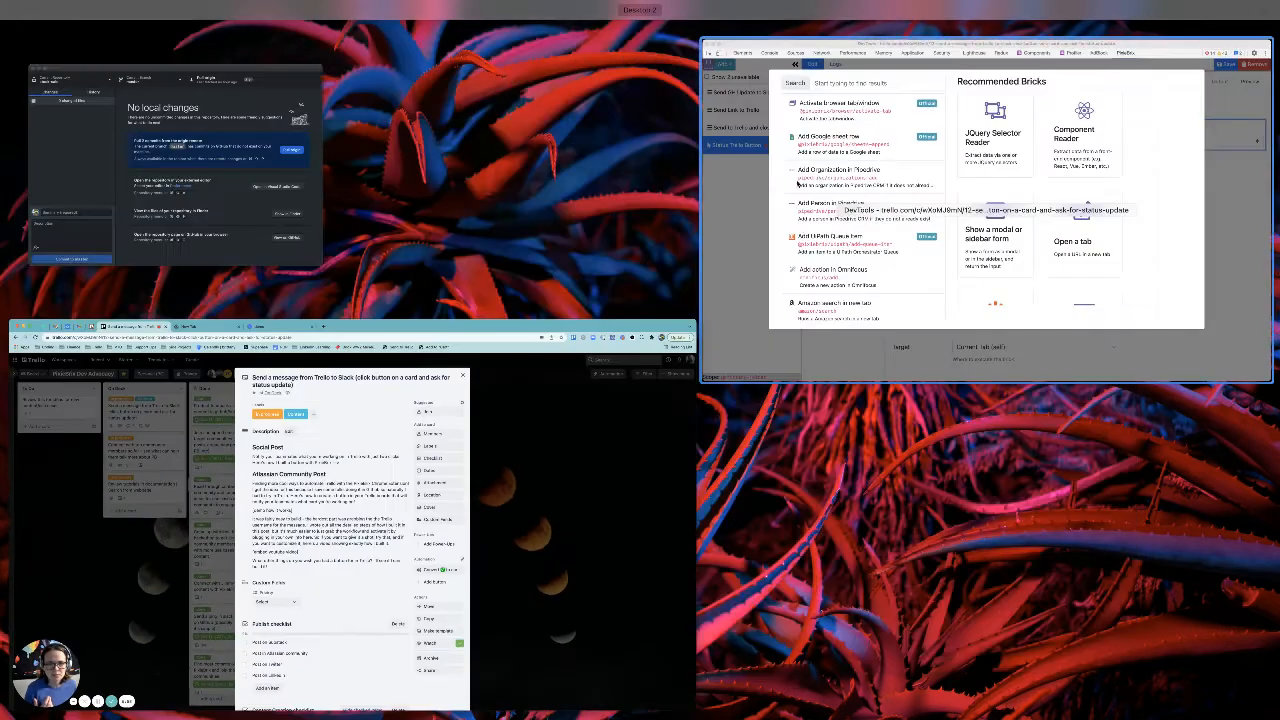
pyautogui.click(798, 183)
pyautogui.write('simul')
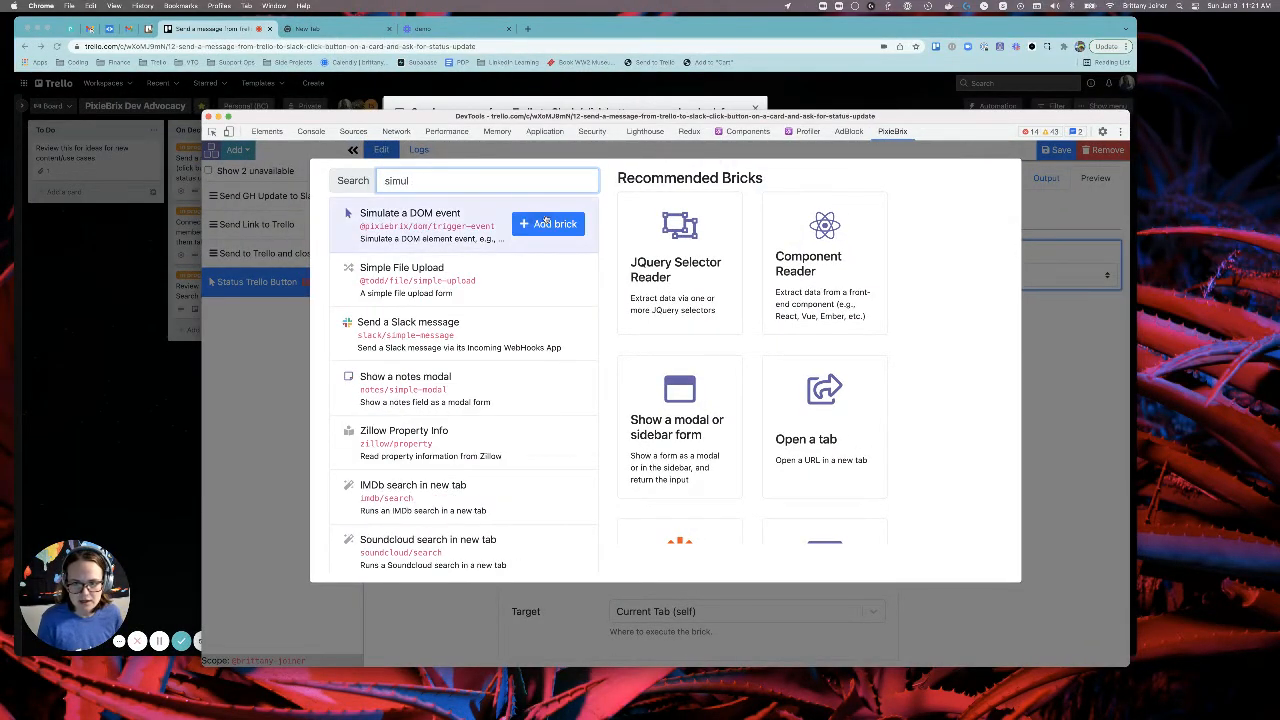
pyautogui.click(548, 224)
pyautogui.click(620, 188)
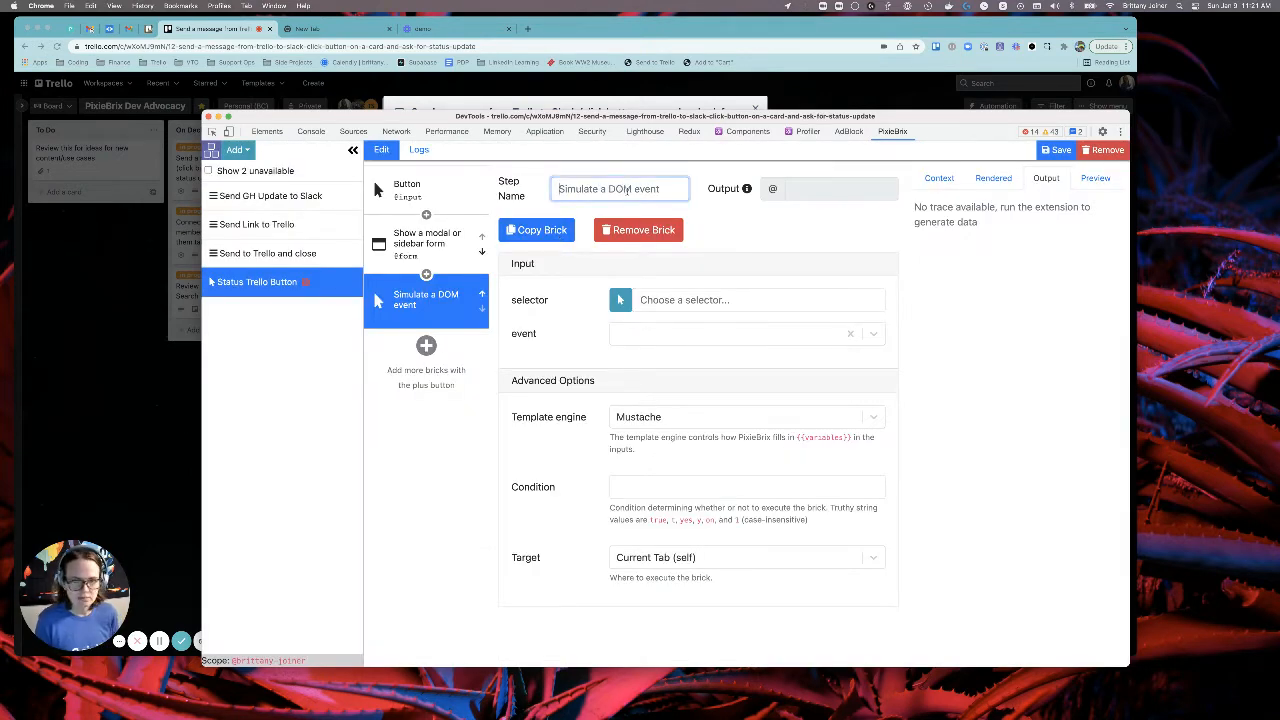
pyautogui.hotkey('ctrl', 'a')
pyautogui.write('Closing the')
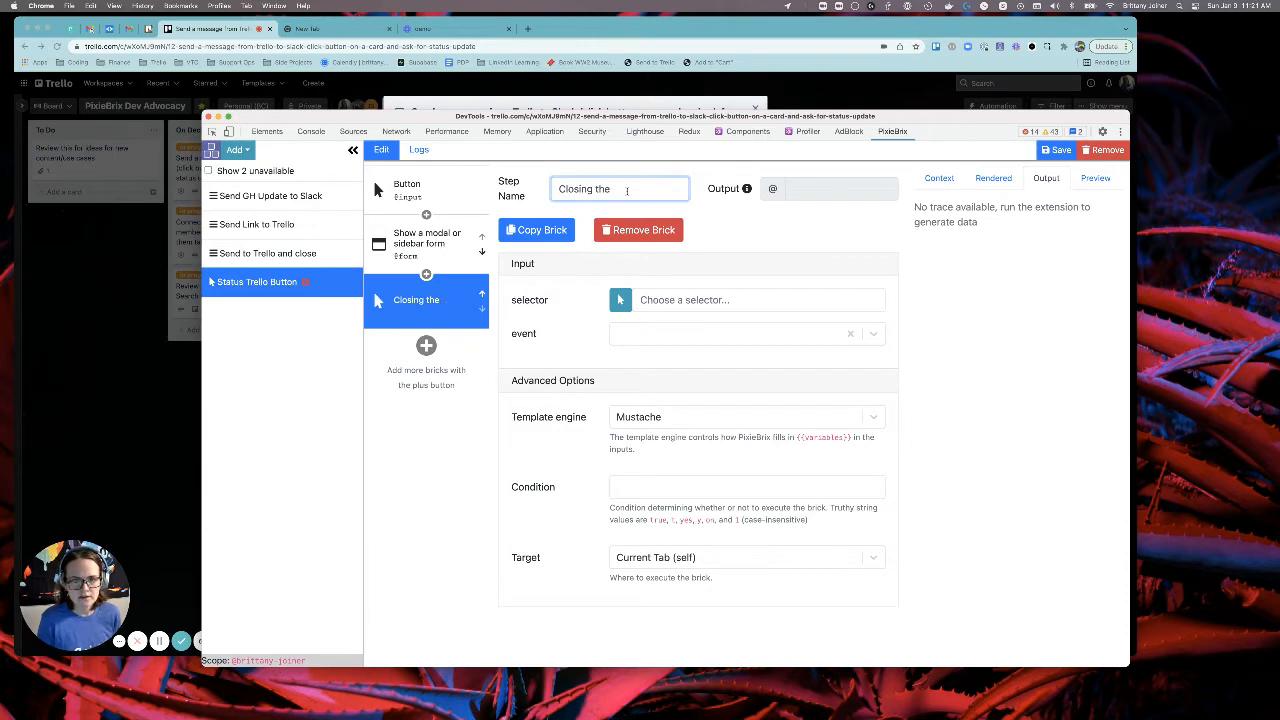
pyautogui.write(' card')
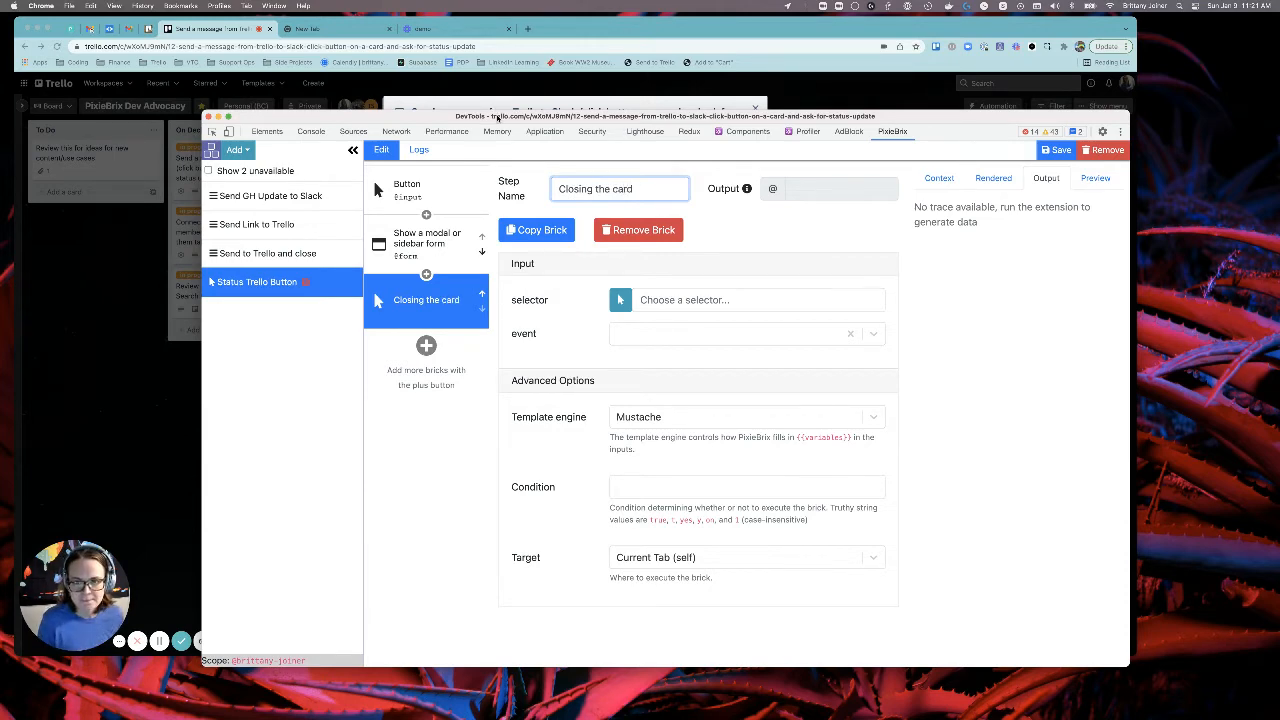
# Step: Select the Trello card's close icon as the "Closing the card" brick's selector and set its event to click
pyautogui.moveTo(497, 117); pyautogui.dragTo(571, 282)
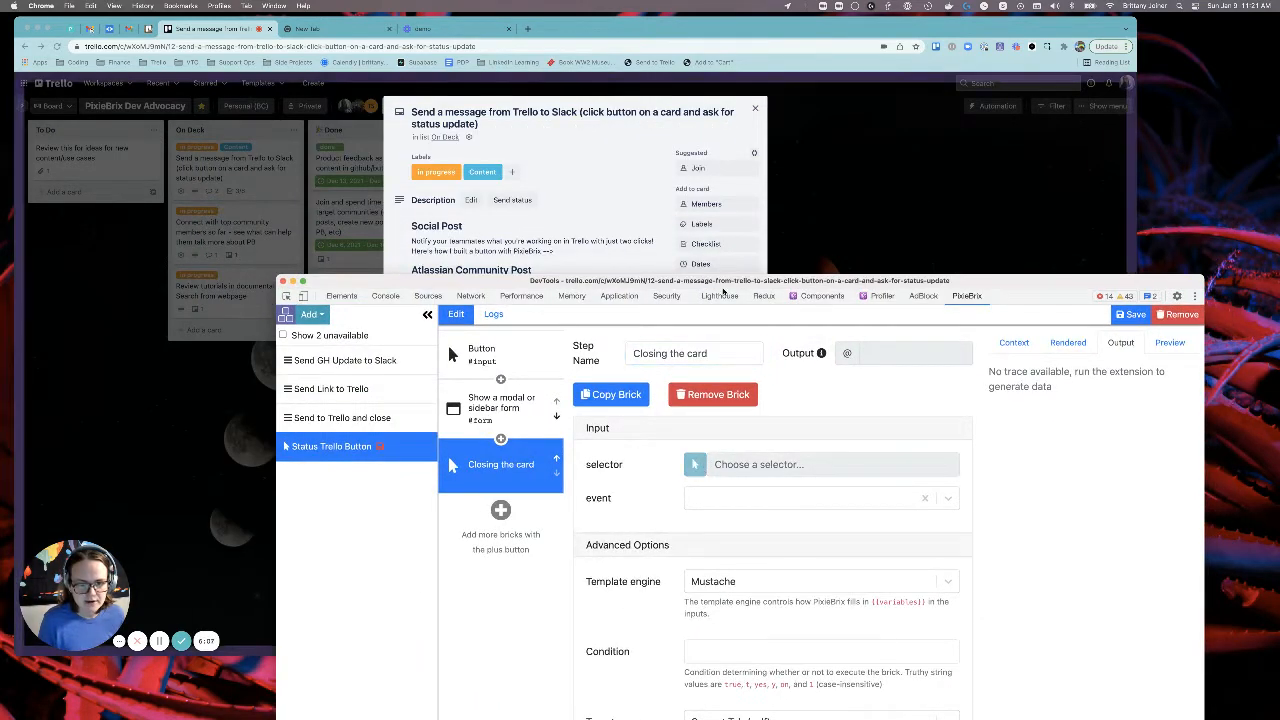
pyautogui.click(756, 111)
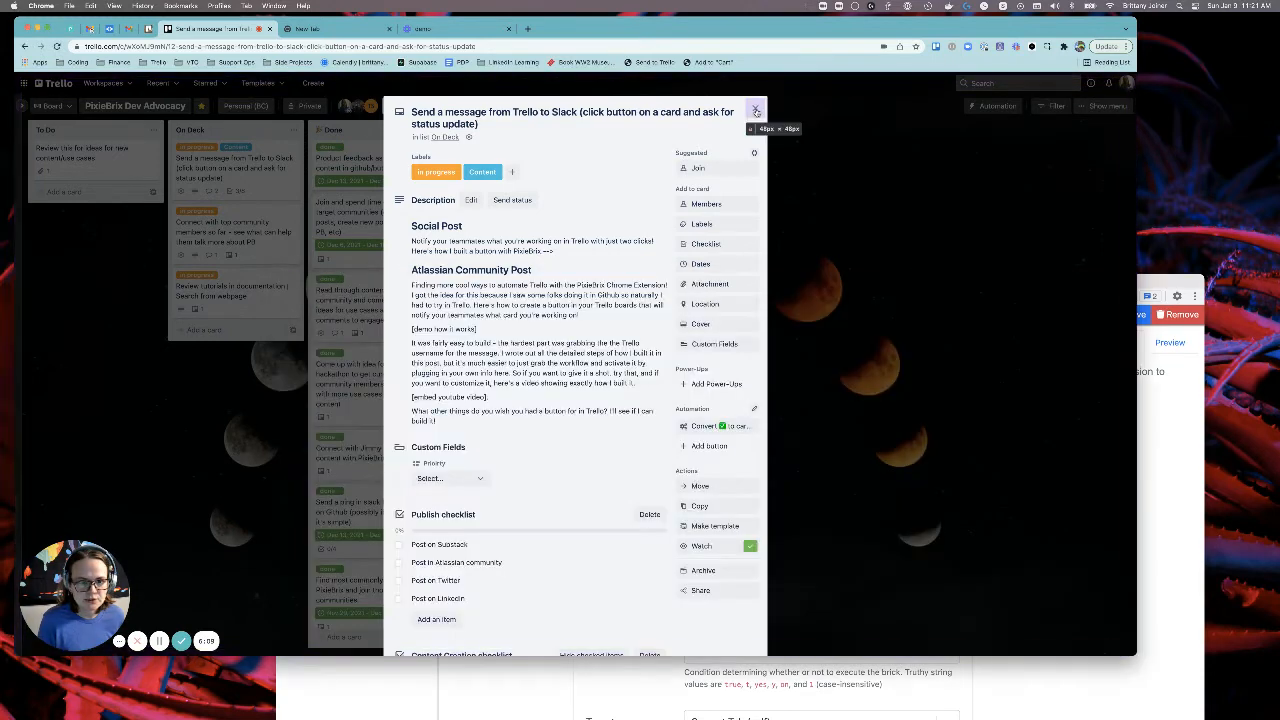
pyautogui.click(756, 111)
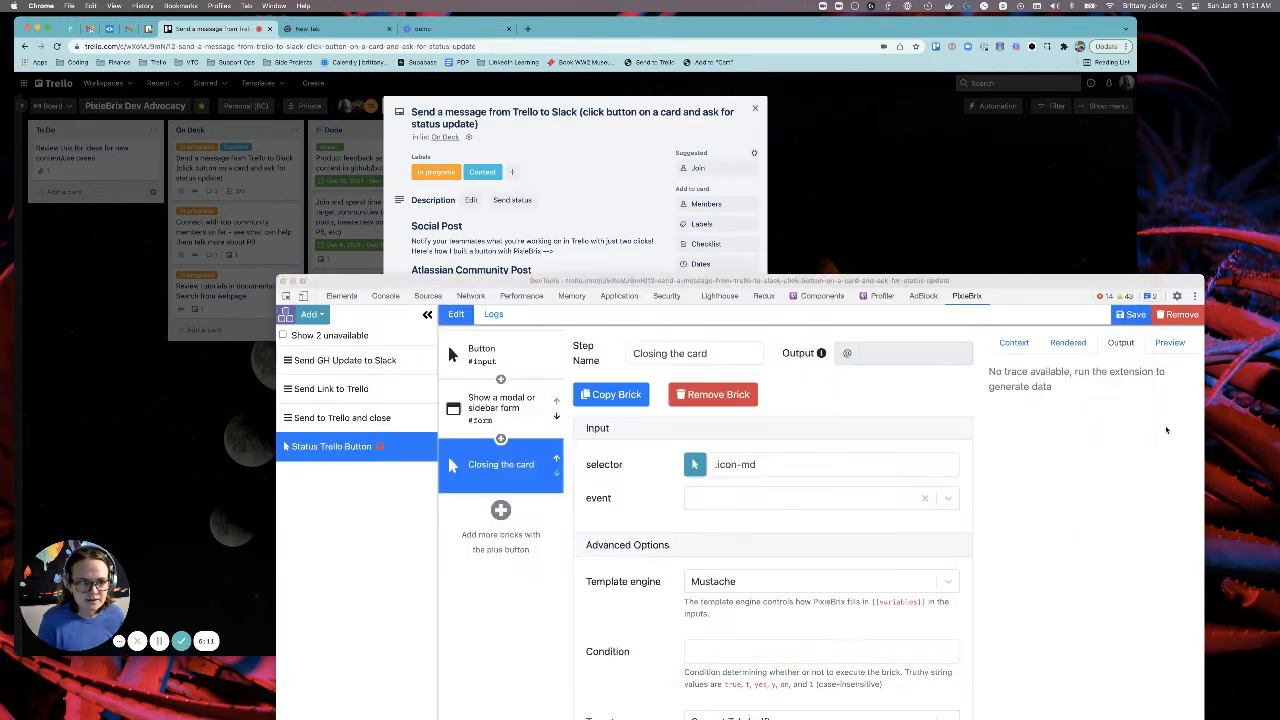
pyautogui.click(766, 502)
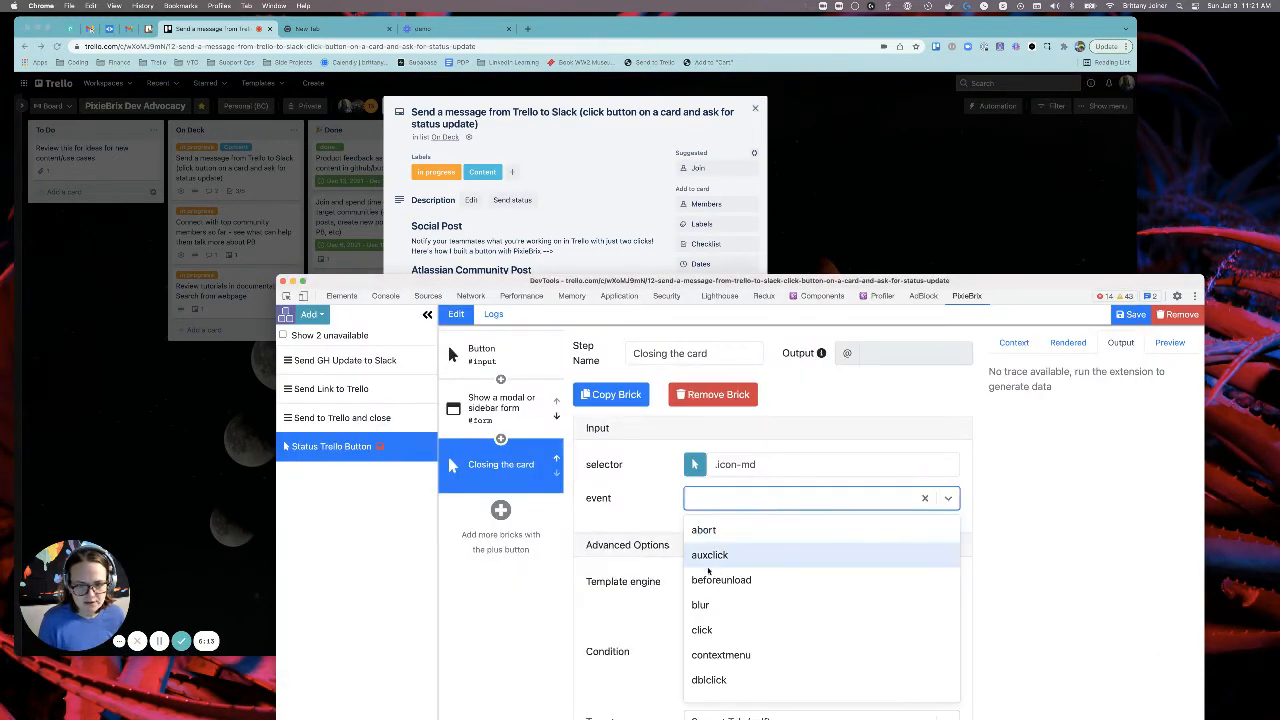
pyautogui.click(730, 630)
# Step: Add a second Simulate a DOM event brick after the "Closing the card" brick
pyautogui.moveTo(668, 281); pyautogui.dragTo(624, 110)
pyautogui.click(591, 349)
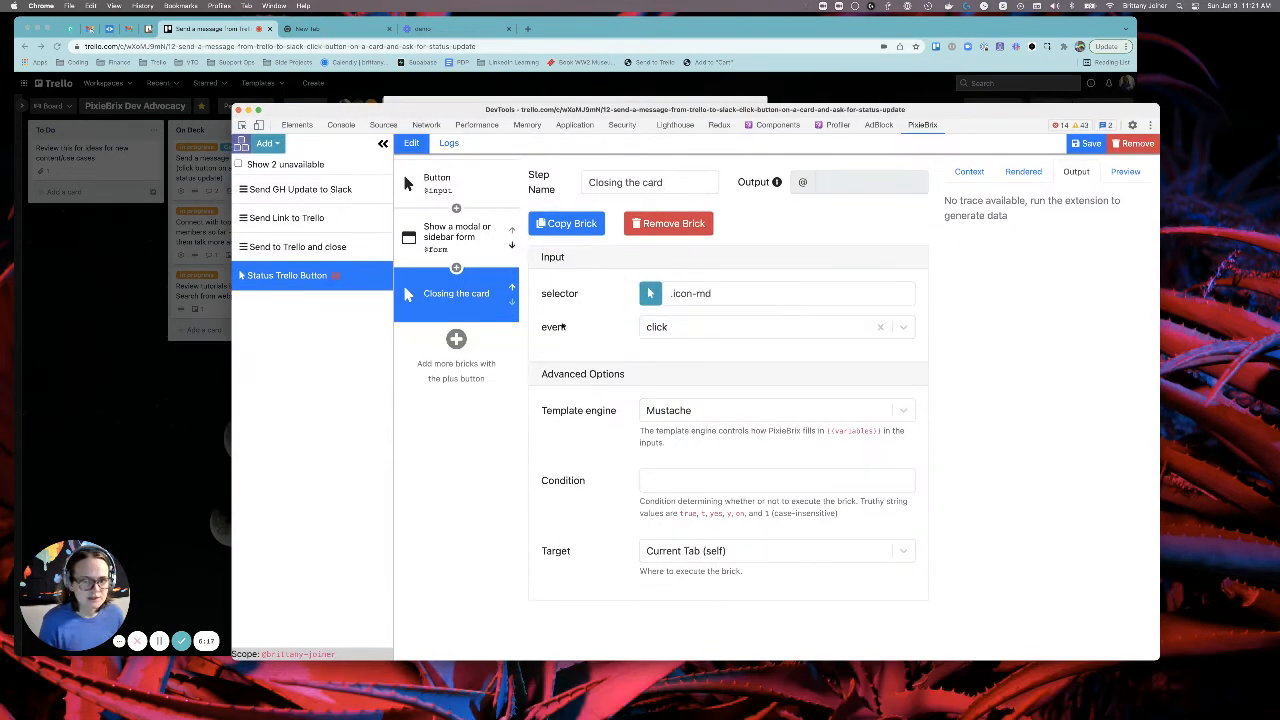
pyautogui.click(456, 338)
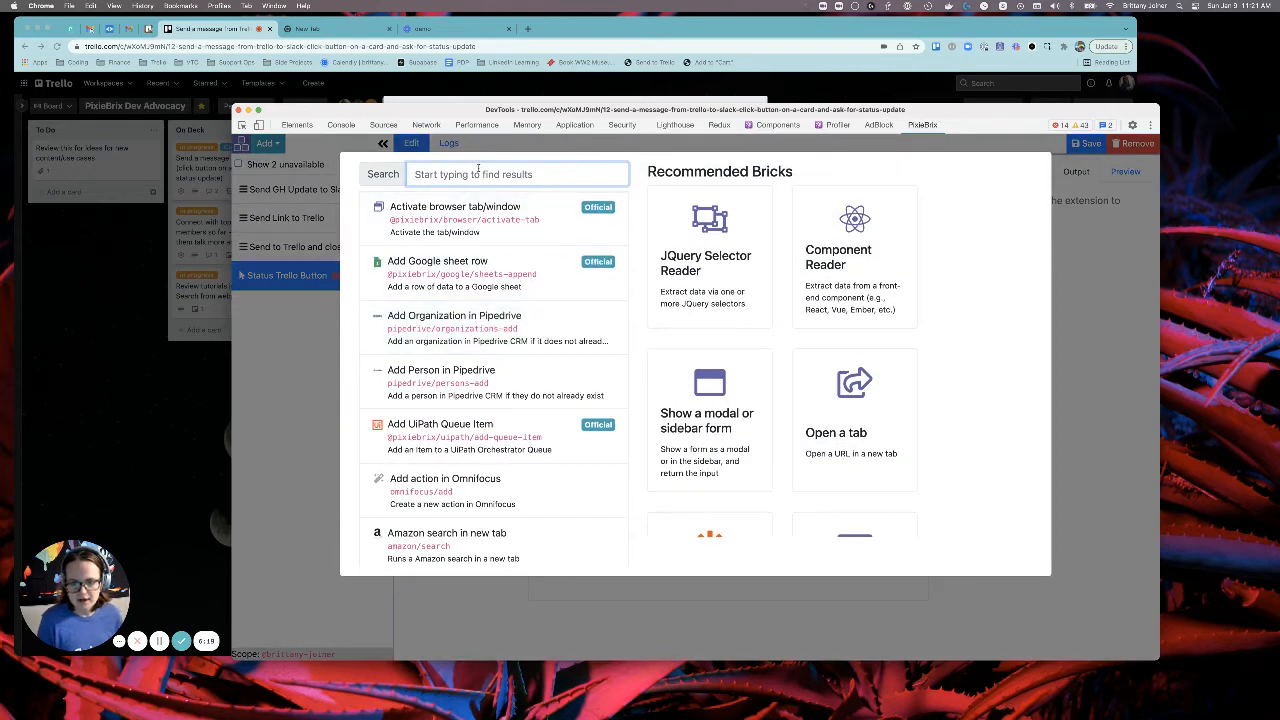
pyautogui.write('simulate')
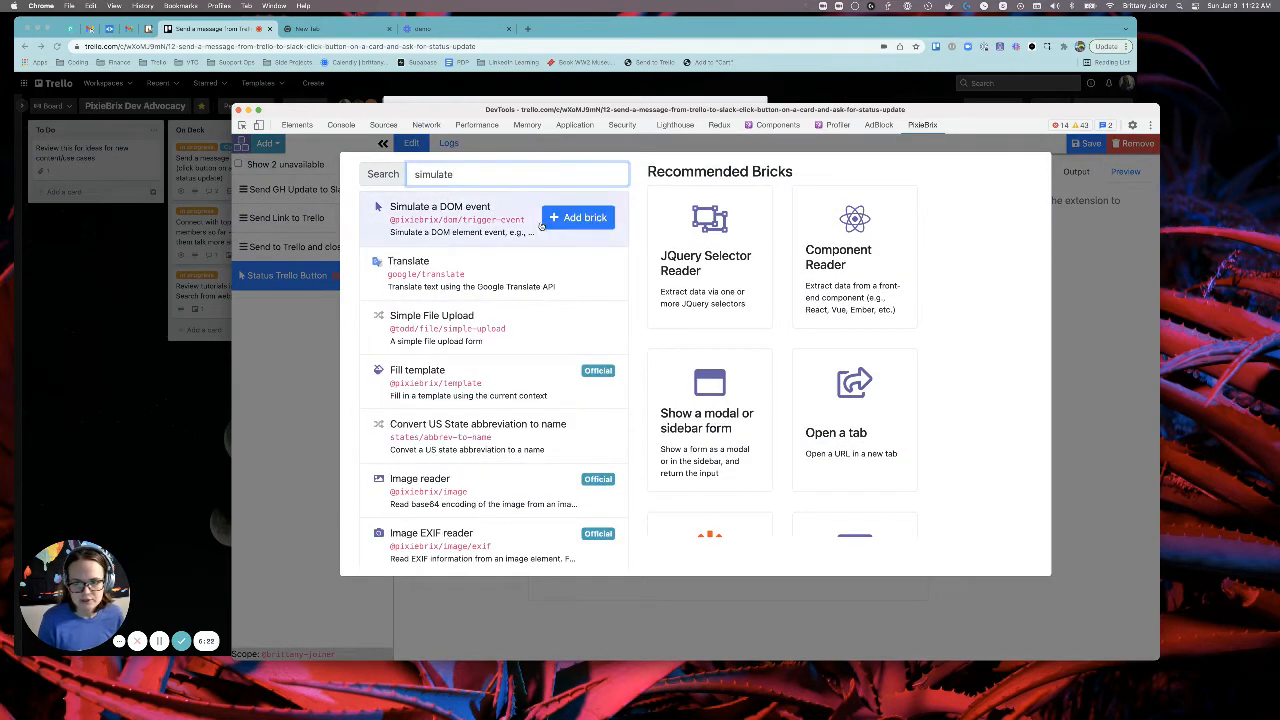
pyautogui.click(541, 225)
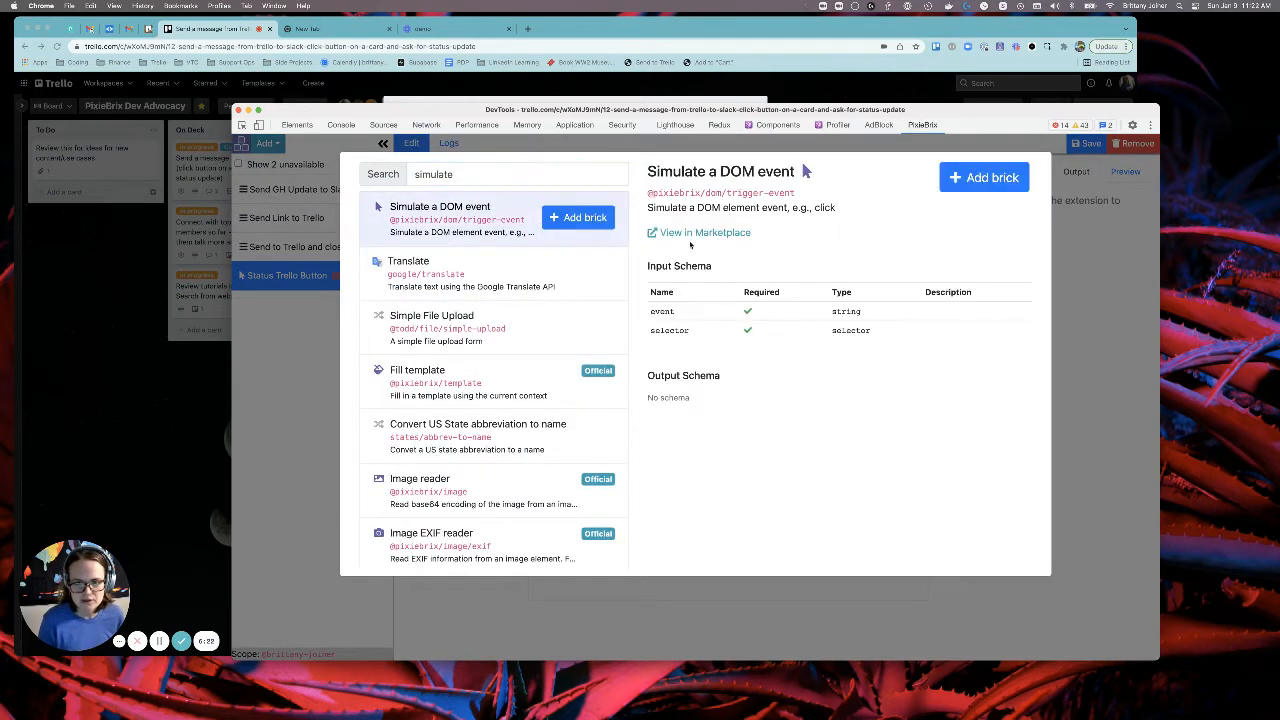
pyautogui.click(983, 177)
# Step: Close the open Trello card and pick the account avatar on the board as the new brick's selector
pyautogui.click(589, 99)
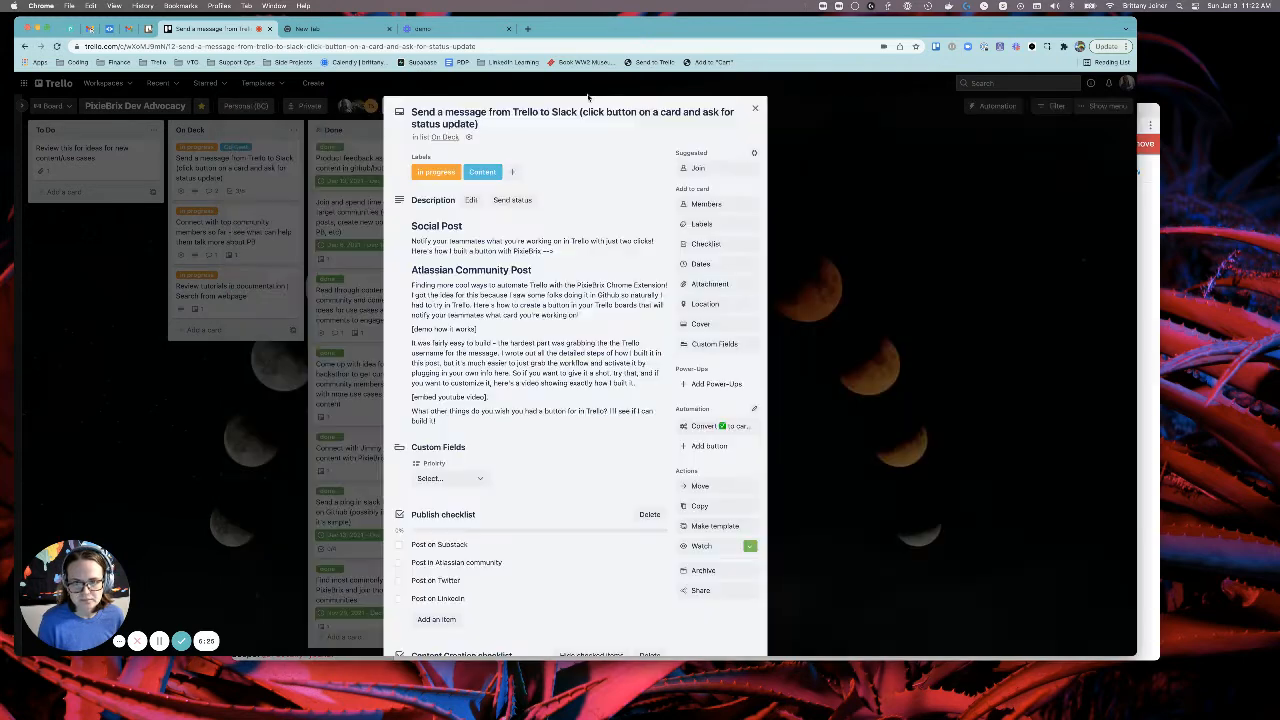
pyautogui.click(756, 109)
pyautogui.click(1149, 221)
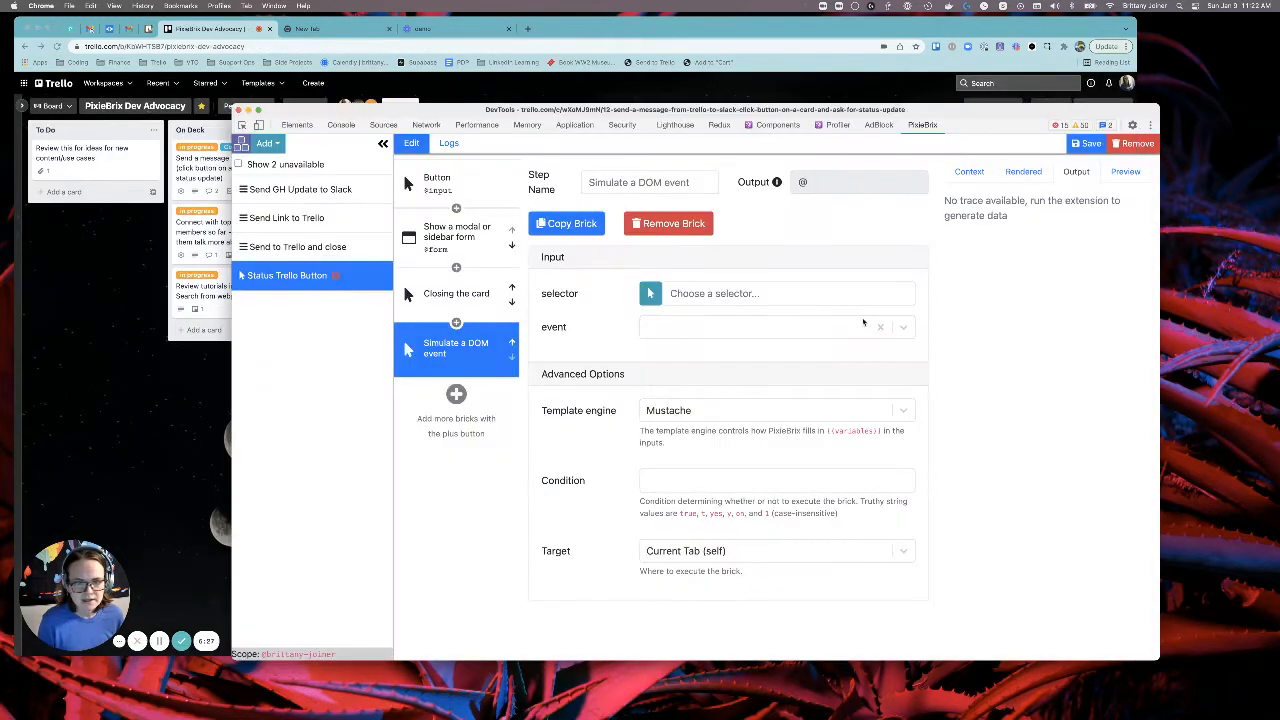
pyautogui.click(650, 293)
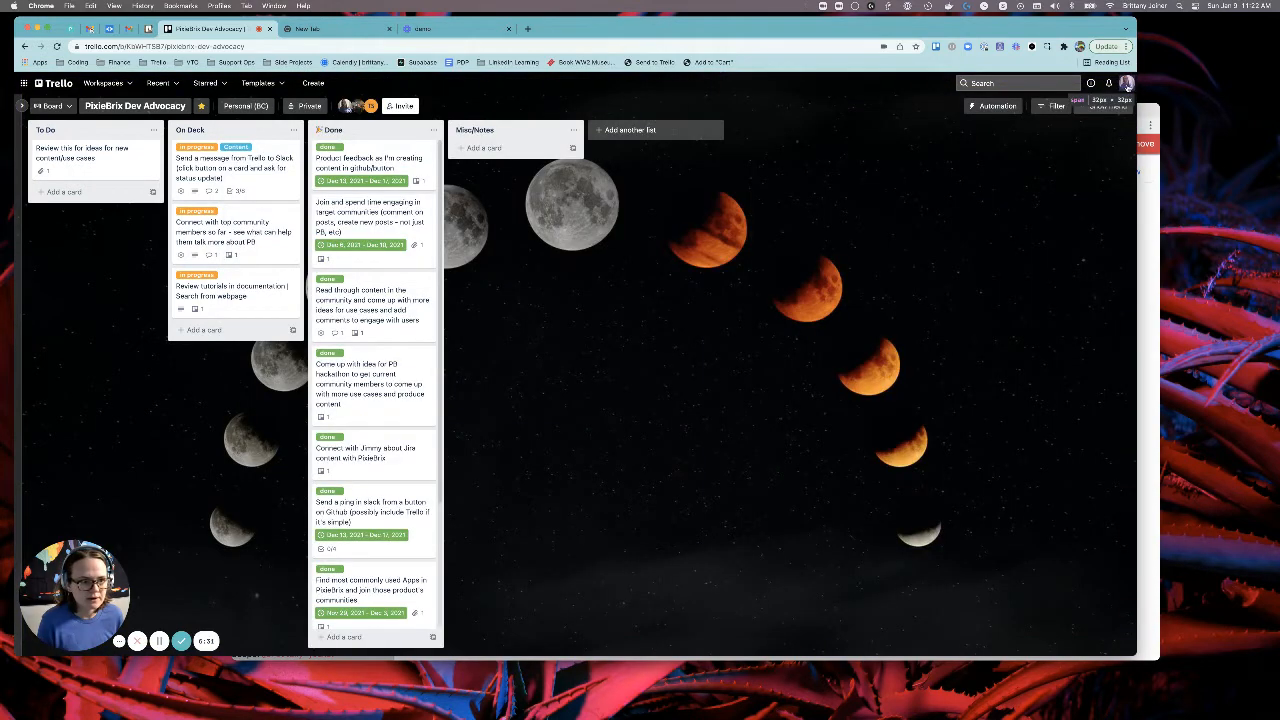
pyautogui.click(1126, 85)
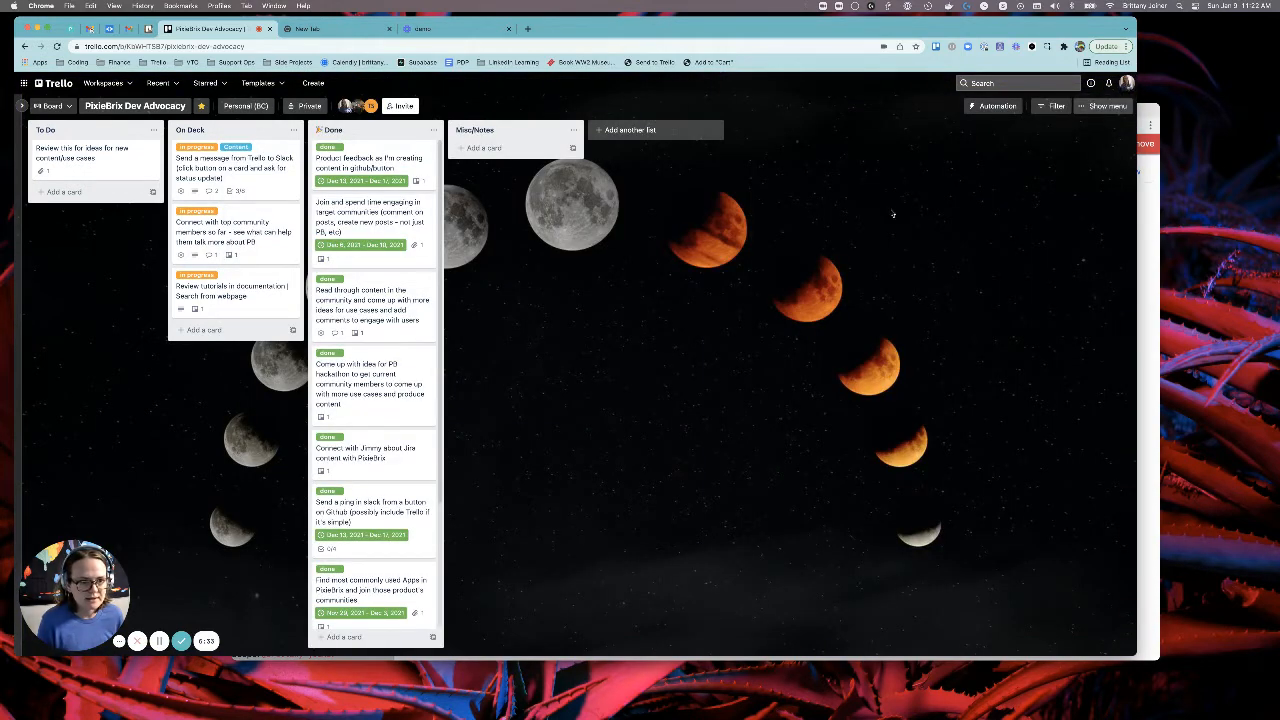
# Step: Back in the PixieBrix editor, set the event of the second Simulate a DOM event brick to click
pyautogui.hotkey('ctrl', 'Up')
pyautogui.click(938, 216)
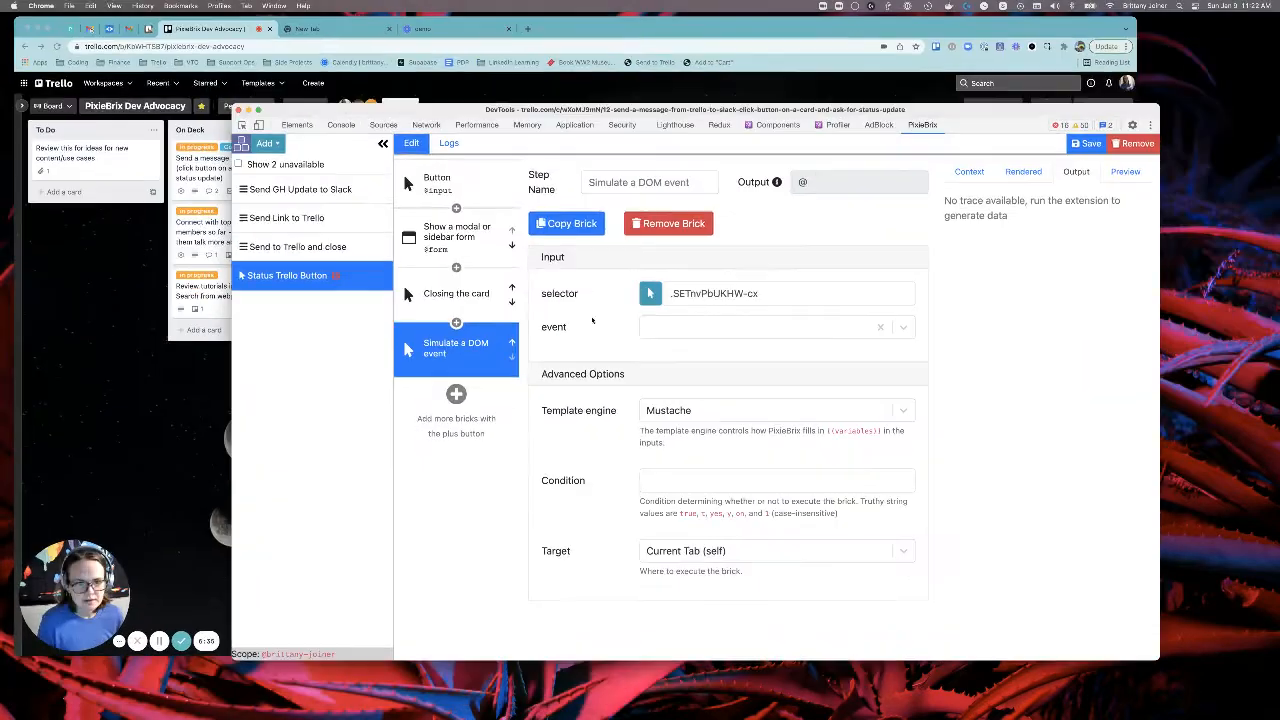
pyautogui.click(680, 327)
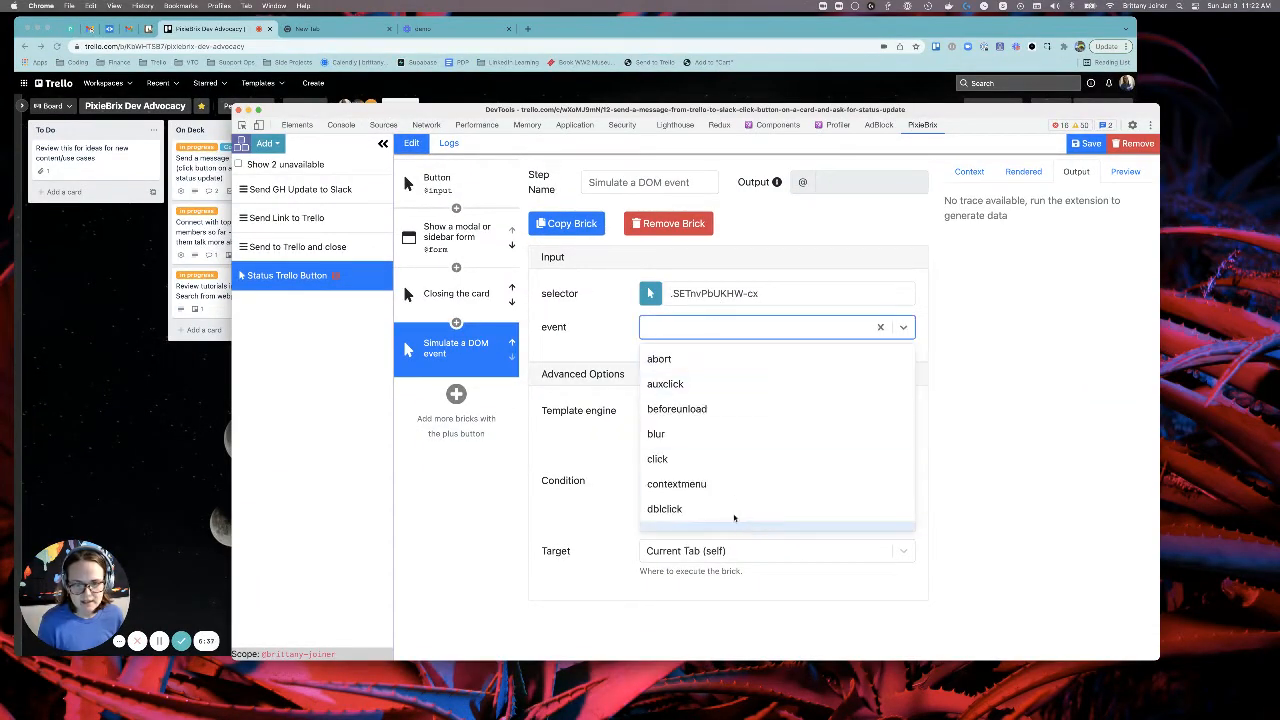
pyautogui.click(697, 457)
pyautogui.click(440, 501)
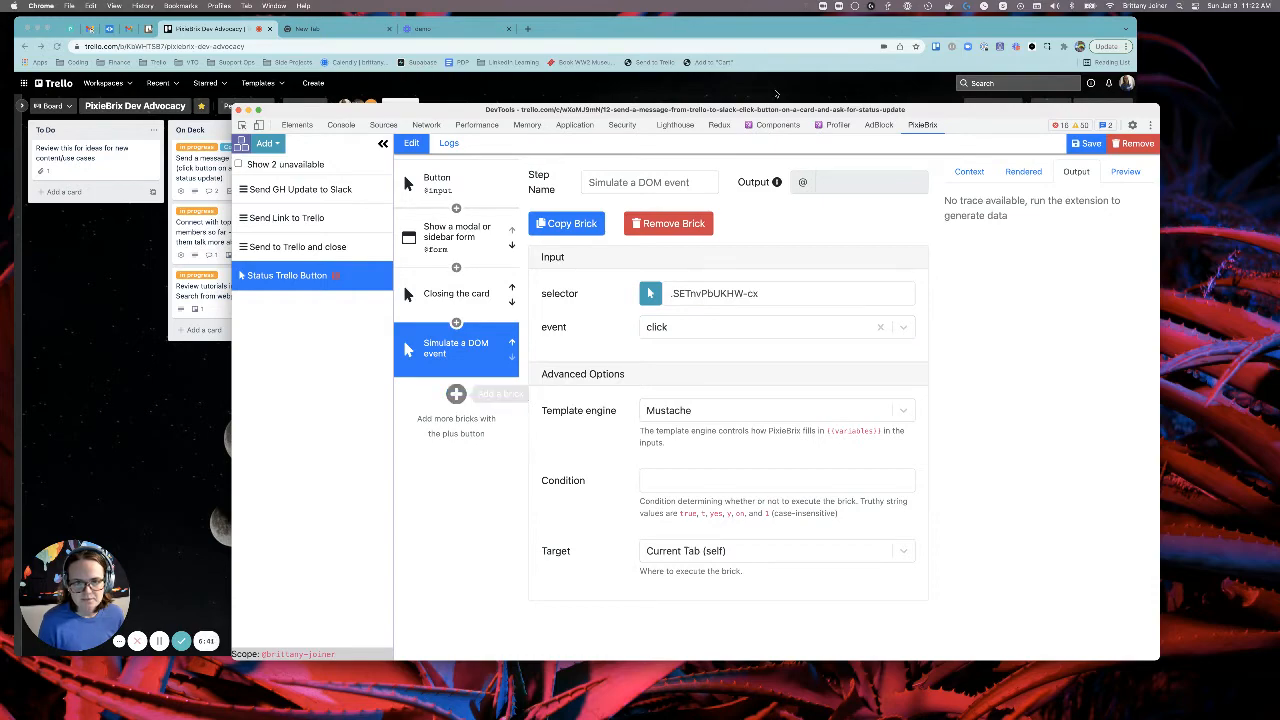
# Step: Open the account menu on the Trello board and return to the PixieBrix editor
pyautogui.click(1105, 96)
pyautogui.click(1127, 85)
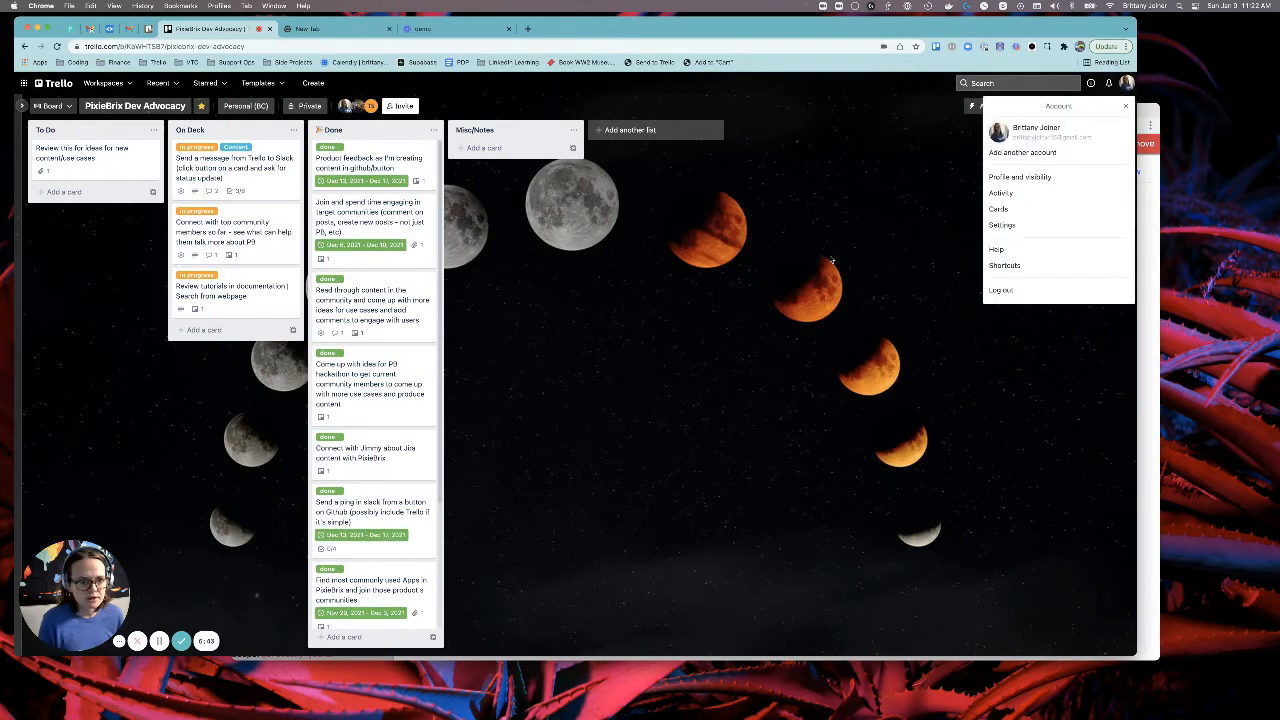
pyautogui.hotkey('ctrl', 'Up')
pyautogui.click(916, 236)
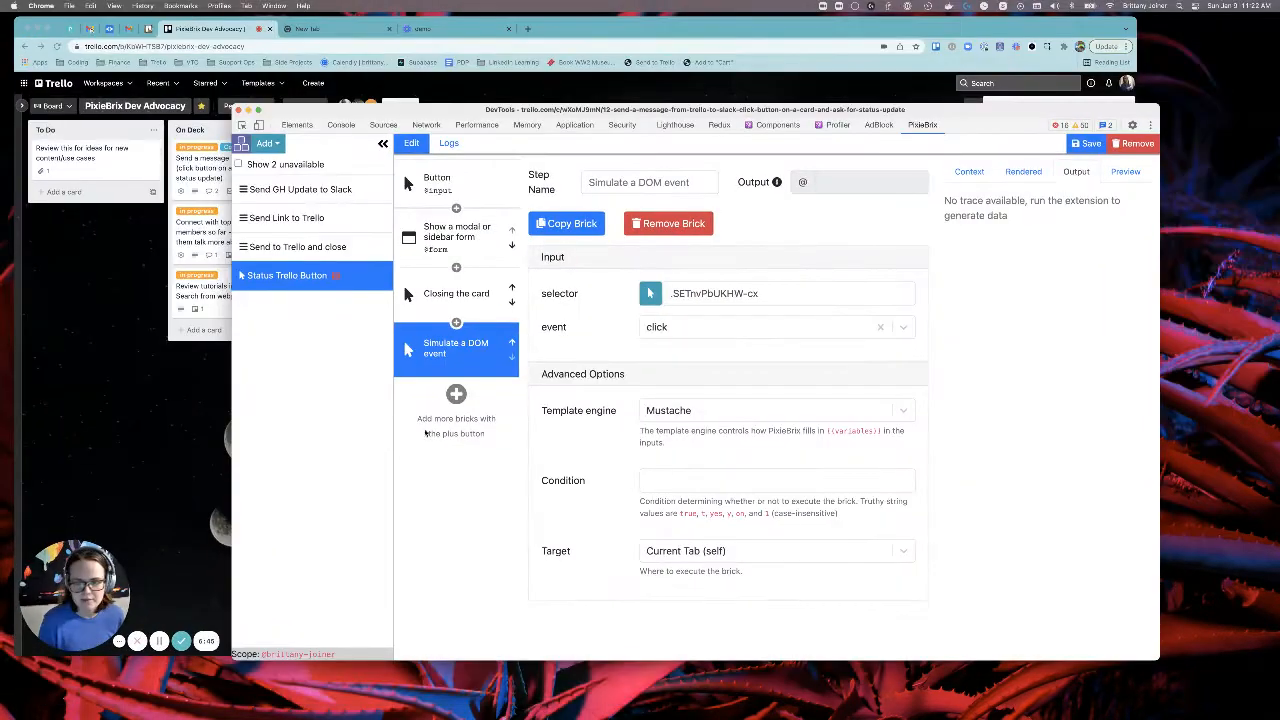
# Step: Add a Wait for a DOM element brick at the end of the Status Trello Button's bricks
pyautogui.click(456, 394)
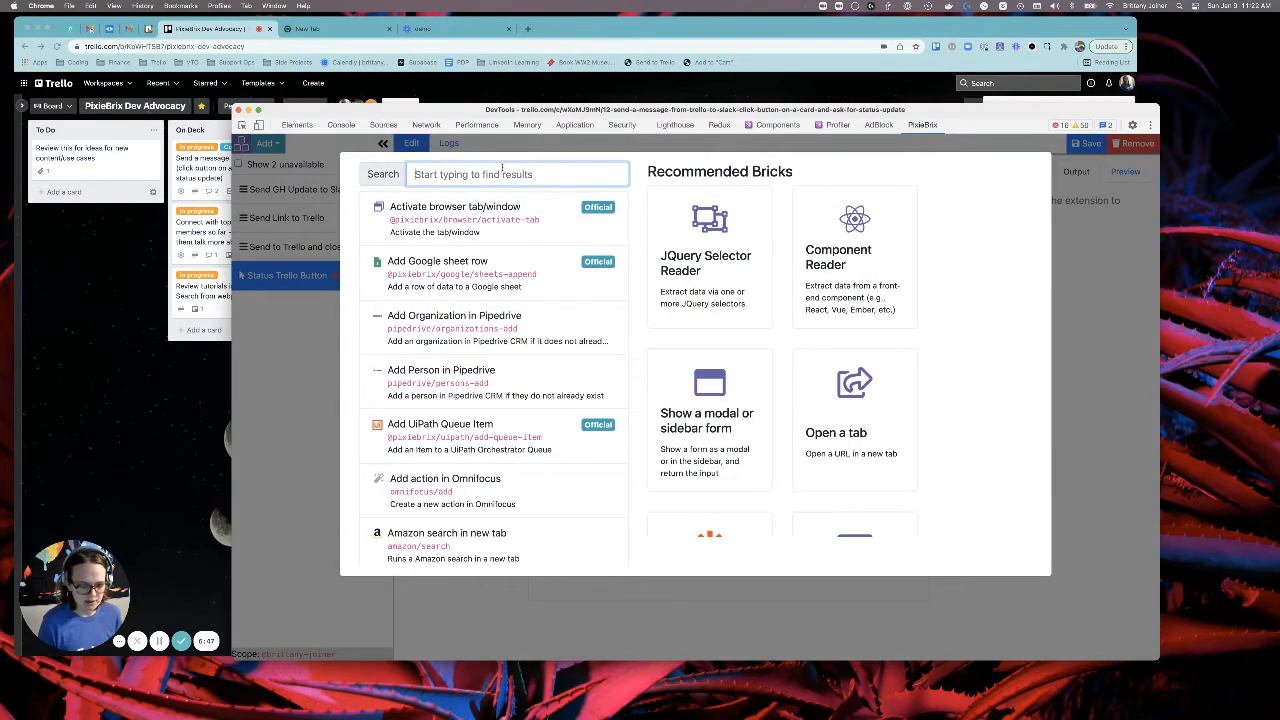
pyautogui.write('wait for dom')
pyautogui.moveTo(527, 221)
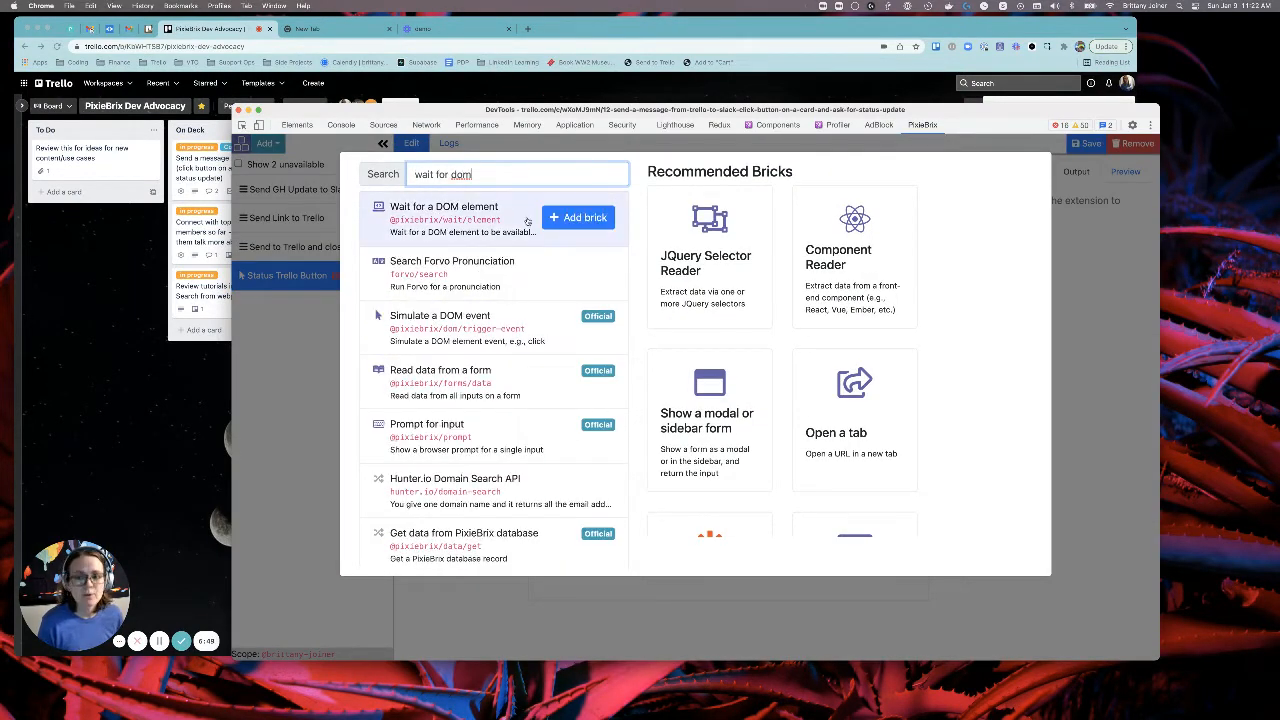
pyautogui.click(575, 218)
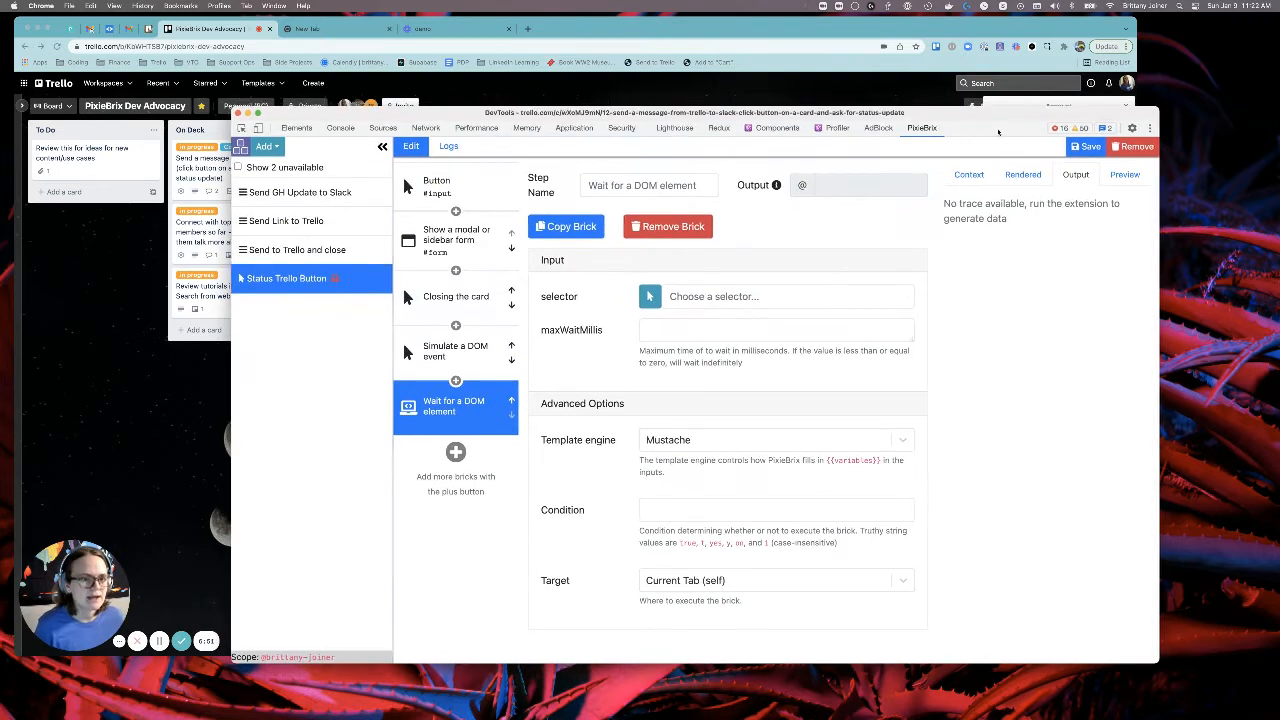
# Step: Pick the account holder's name in the open Trello account menu as the Wait for a DOM element brick's selector
pyautogui.moveTo(1004, 103); pyautogui.dragTo(1012, 187)
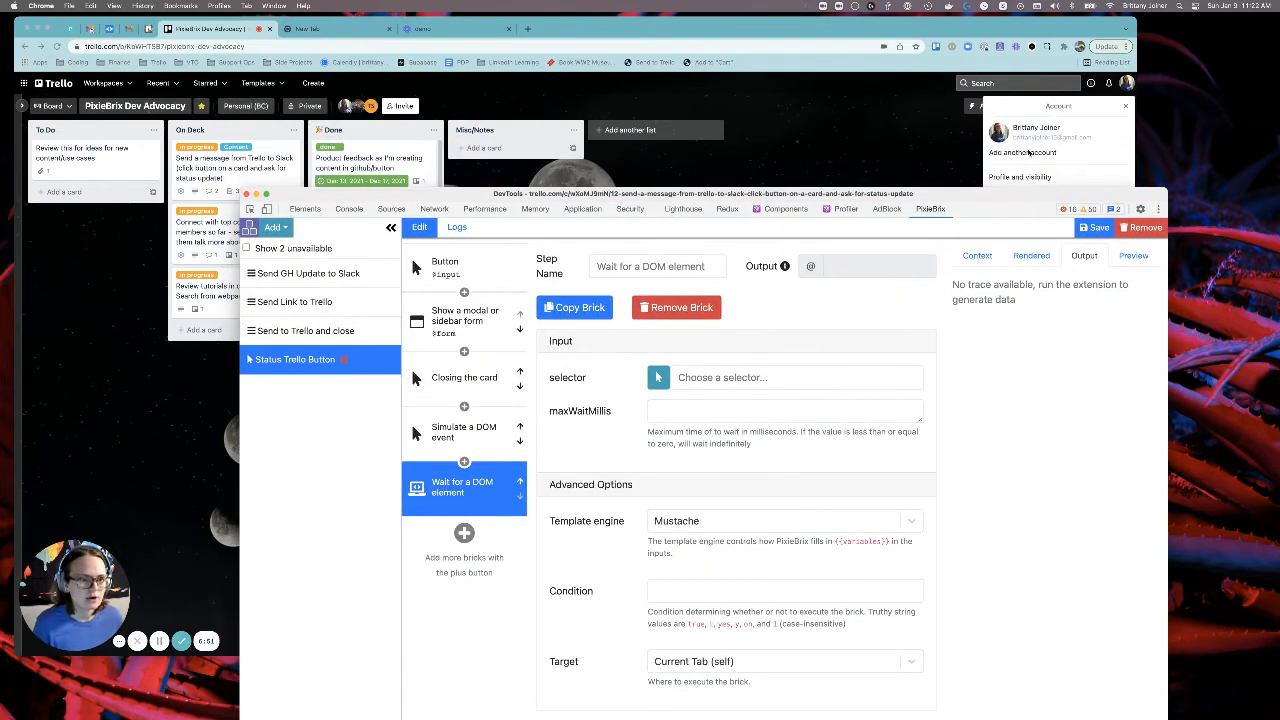
pyautogui.click(658, 377)
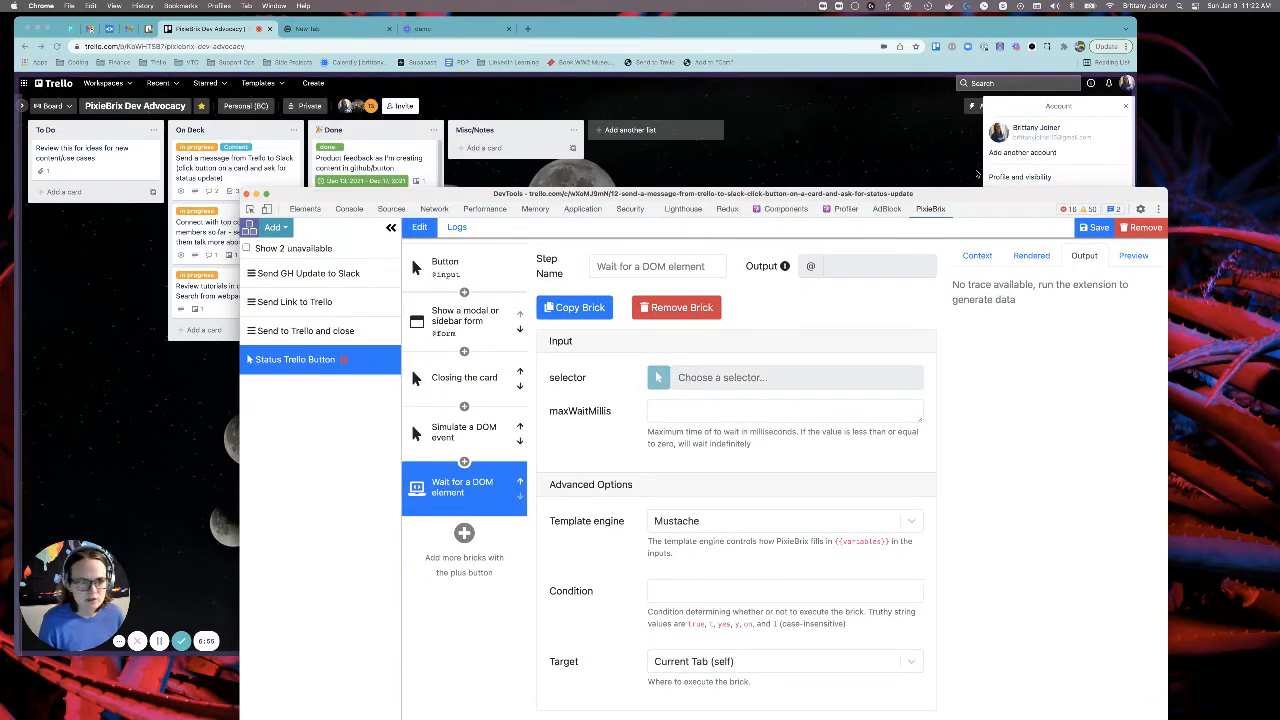
pyautogui.click(1023, 128)
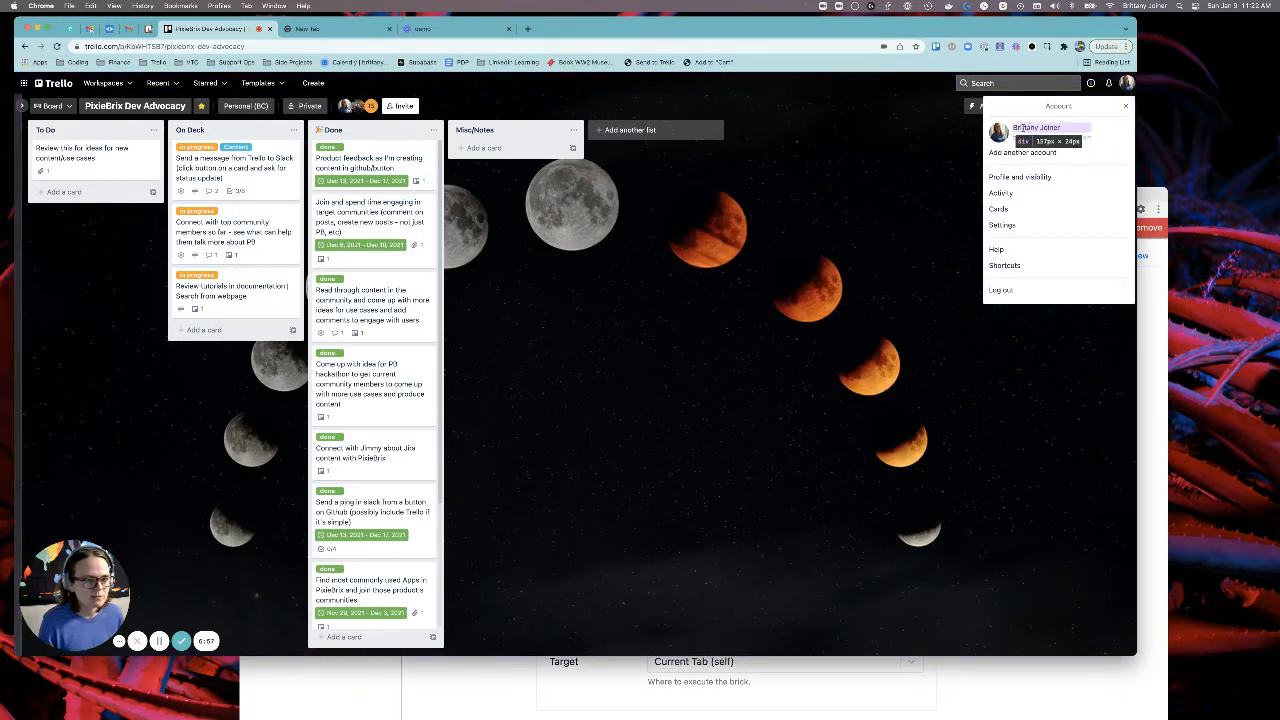
pyautogui.click(1022, 128)
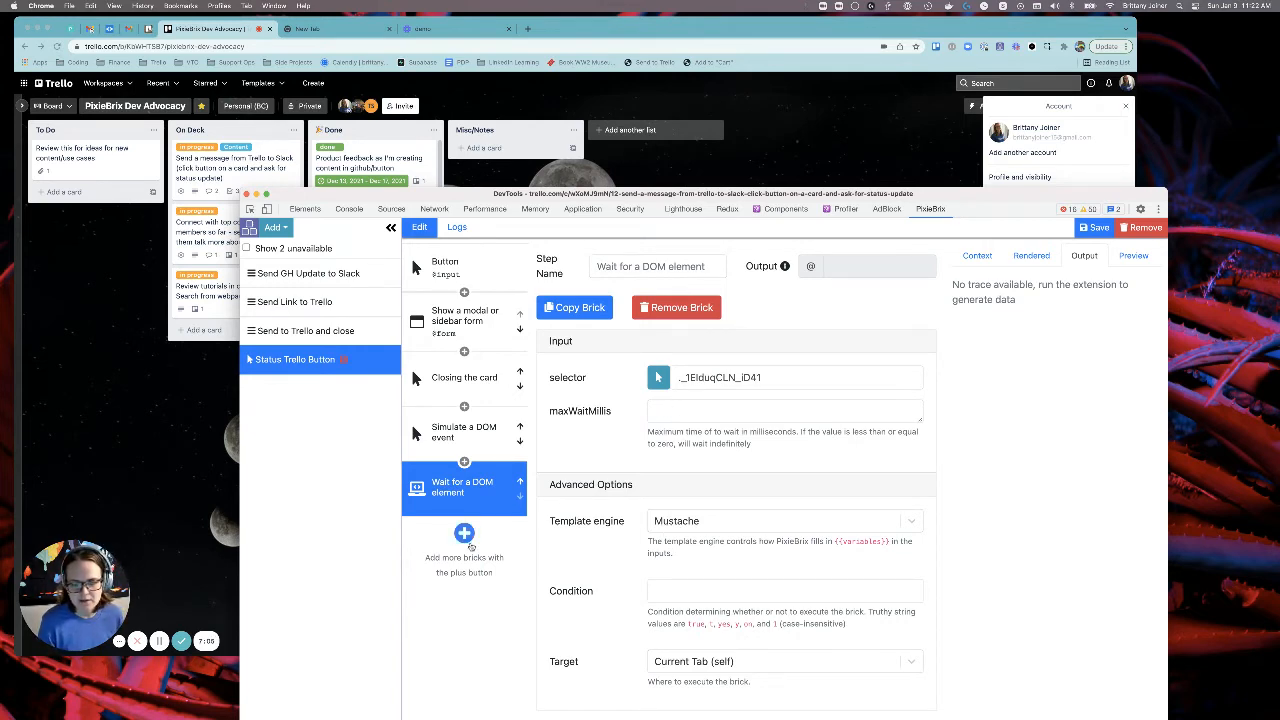
# Step: Add a JQuery Selector Reader brick after the Wait for a DOM element brick
pyautogui.click(464, 533)
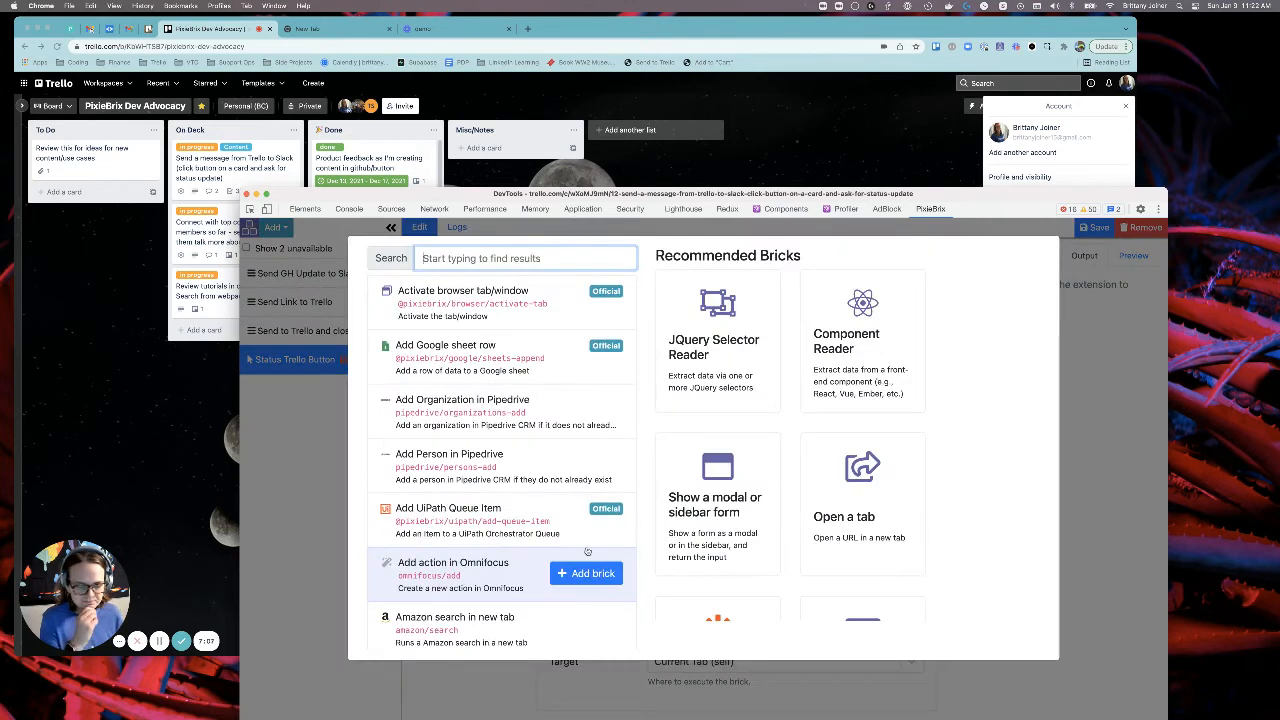
pyautogui.scroll(-1, 588, 518)
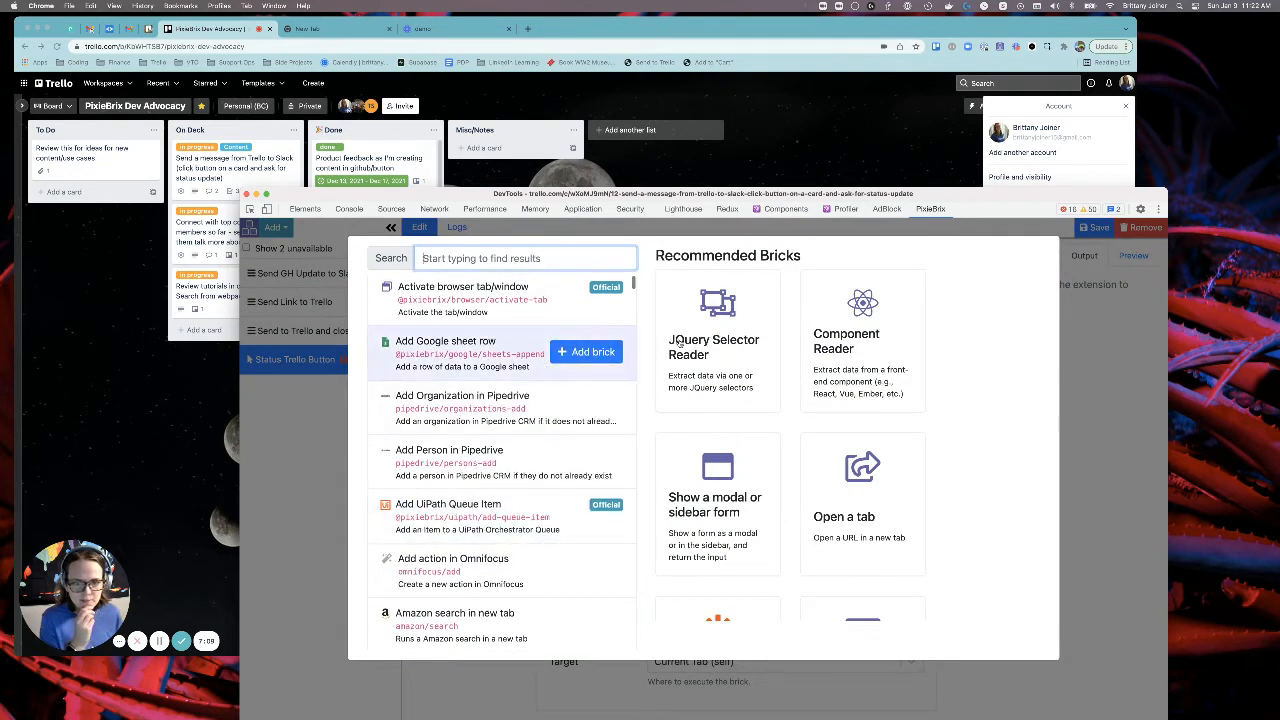
pyautogui.click(724, 331)
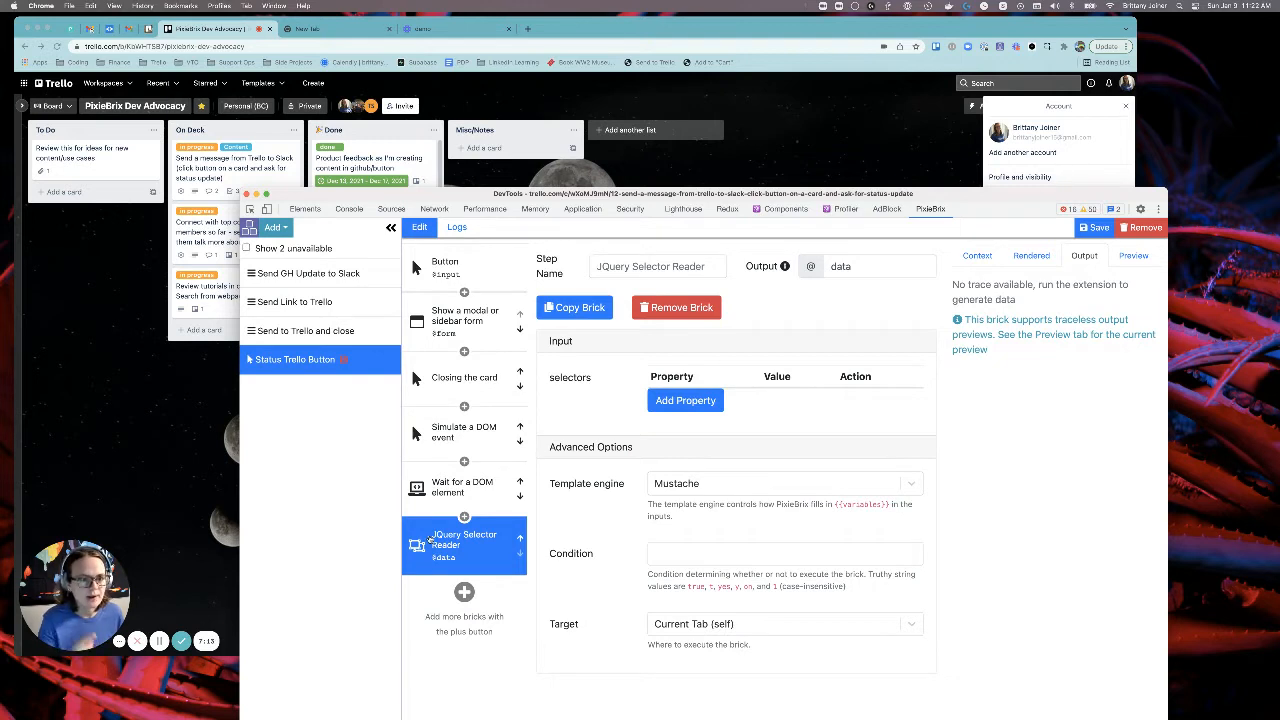
# Step: Add a property to the JQuery Selector Reader and give it the selector copied from the Wait for a DOM element brick
pyautogui.click(478, 488)
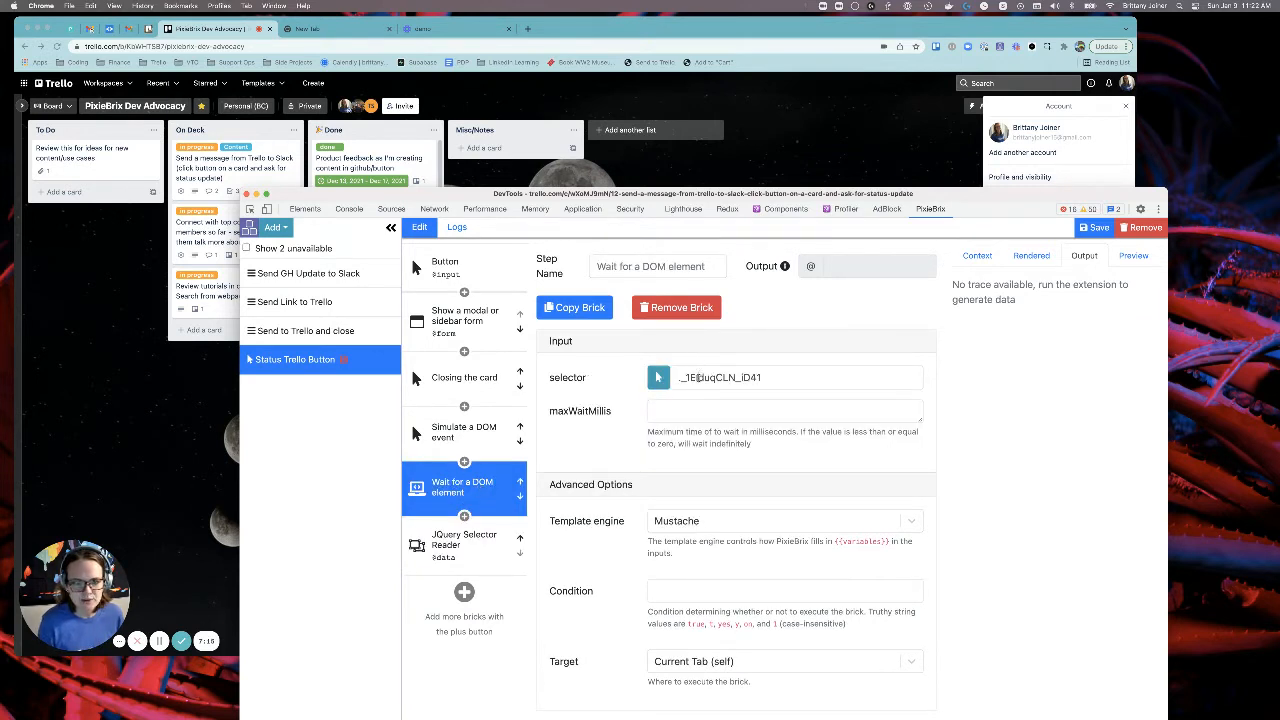
pyautogui.doubleClick(700, 377)
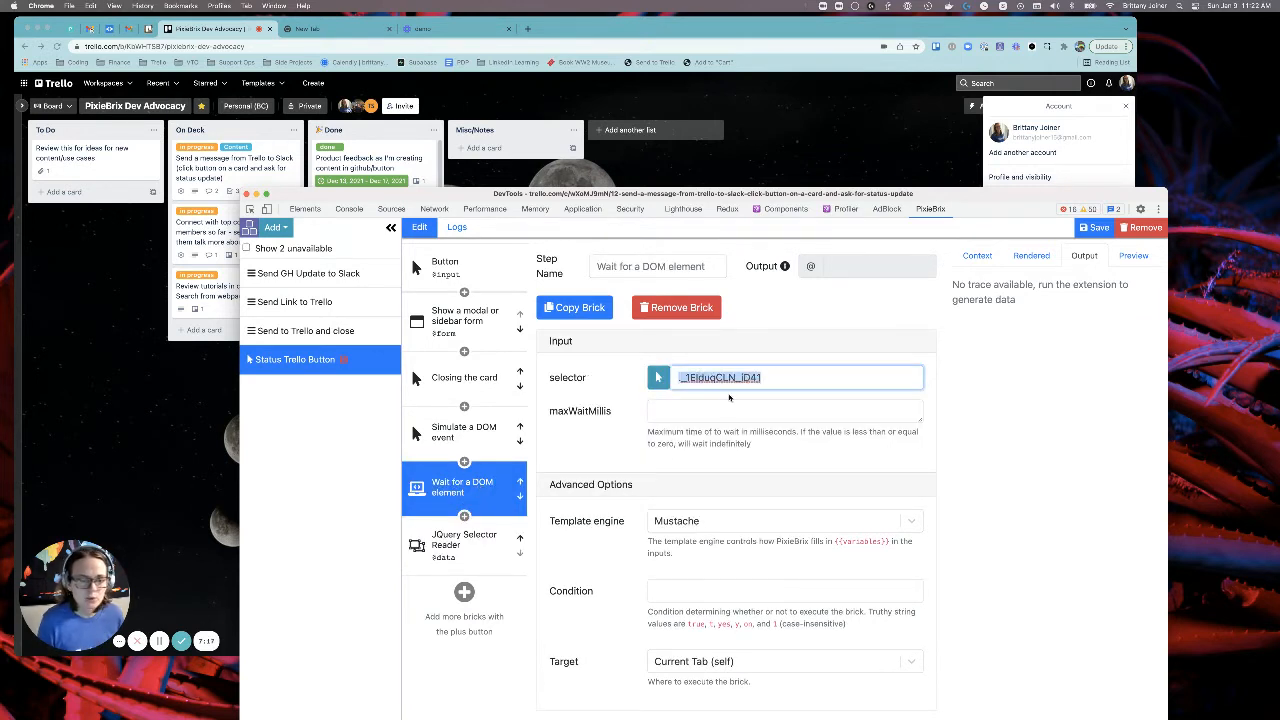
pyautogui.click(450, 550)
pyautogui.click(712, 400)
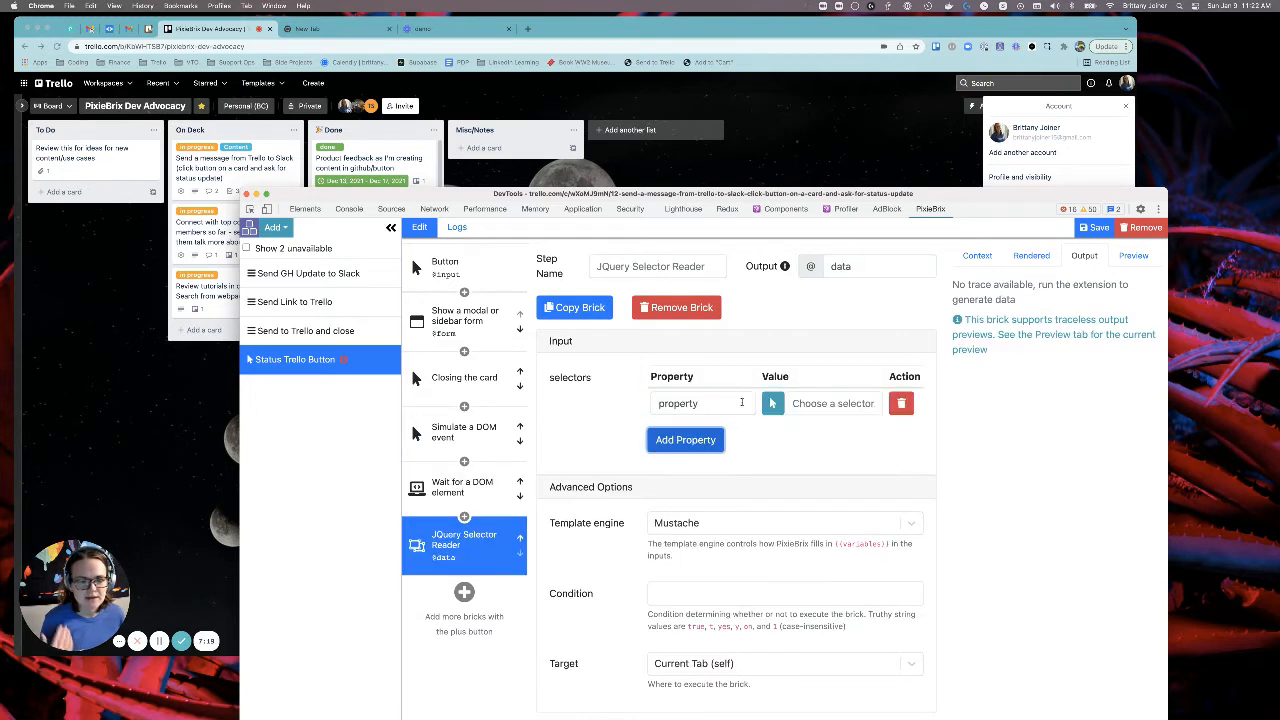
pyautogui.click(810, 403)
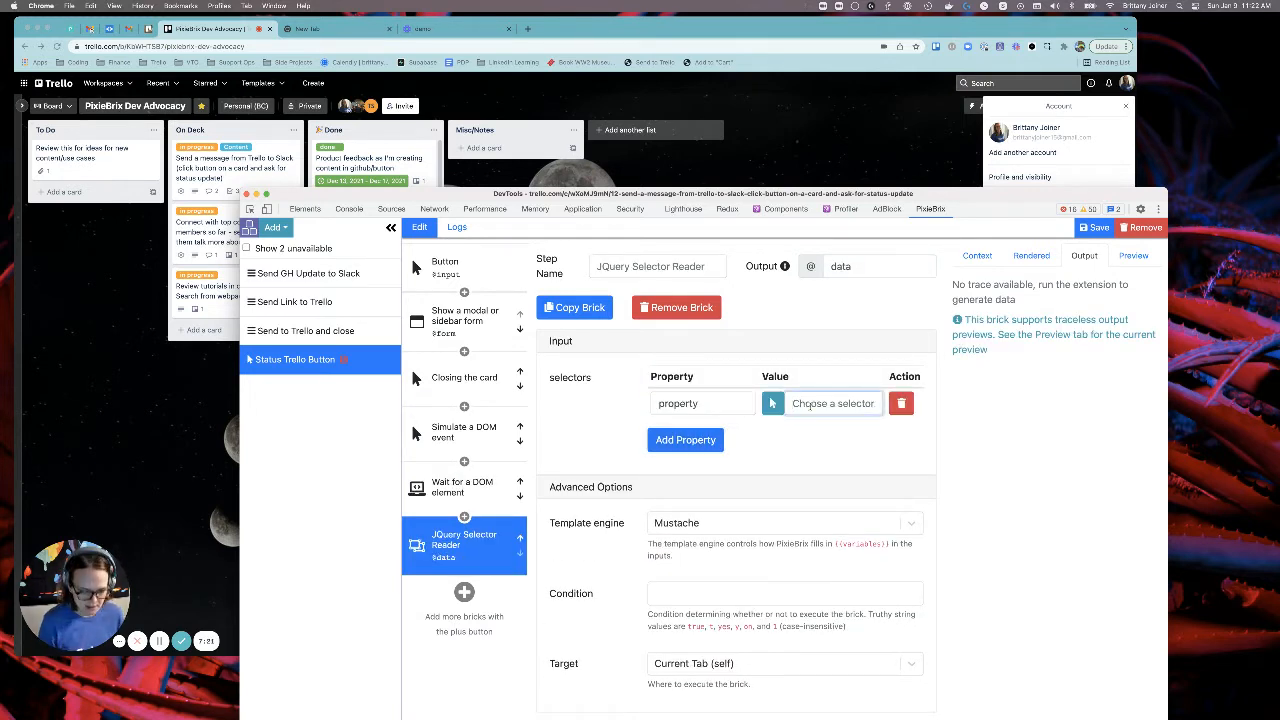
pyautogui.write('_1EIduqCLN_iD41')
# Step: Name the reader's property "user" and set the brick's output variable to "trello"
pyautogui.doubleClick(700, 403)
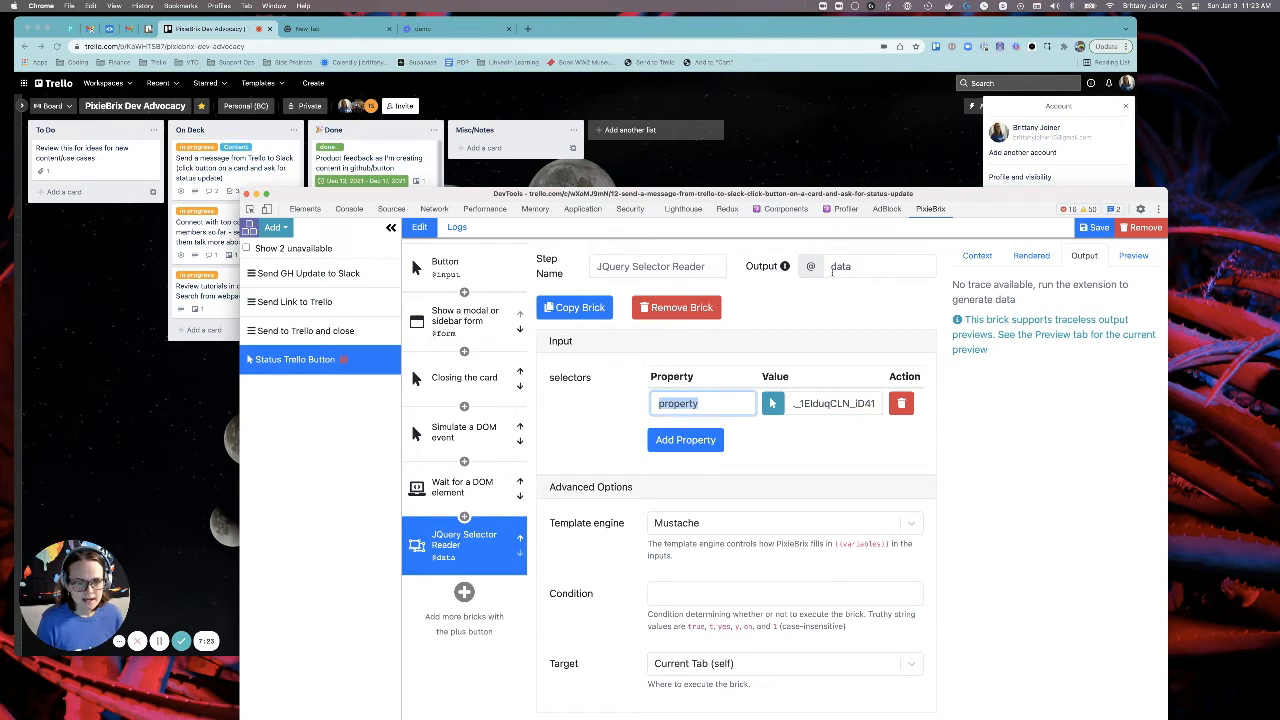
pyautogui.write('user')
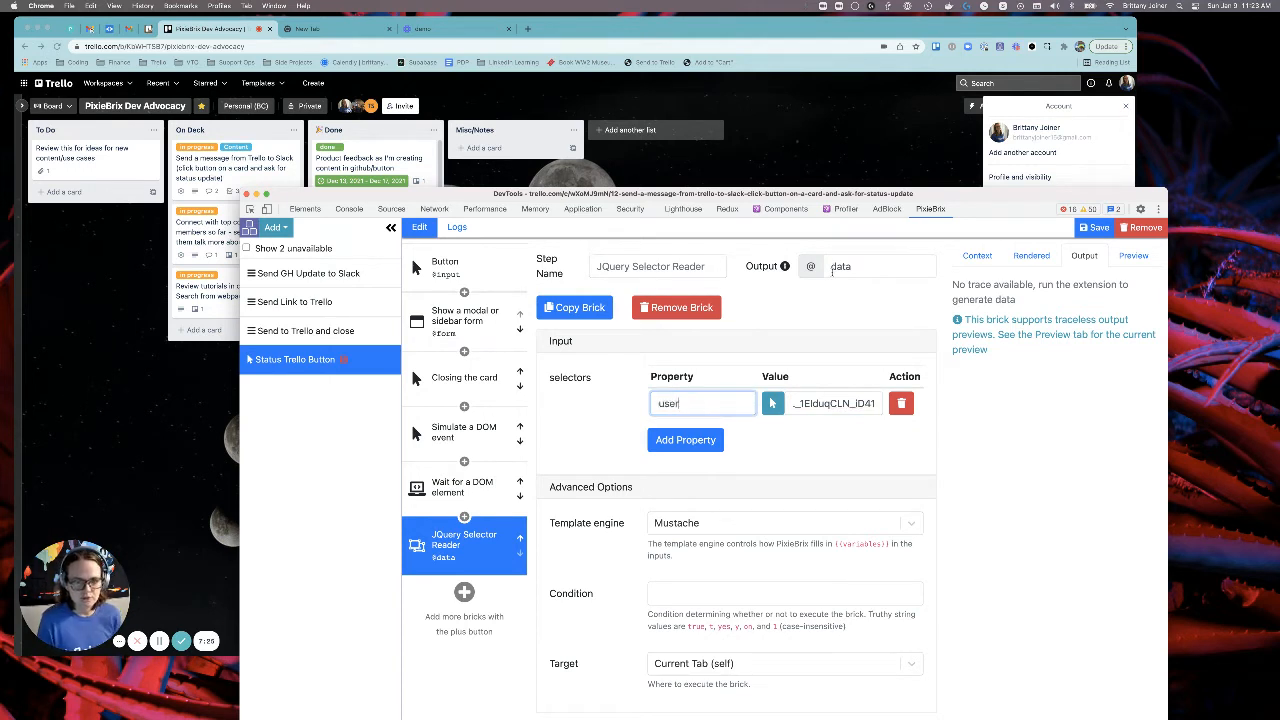
pyautogui.doubleClick(832, 266)
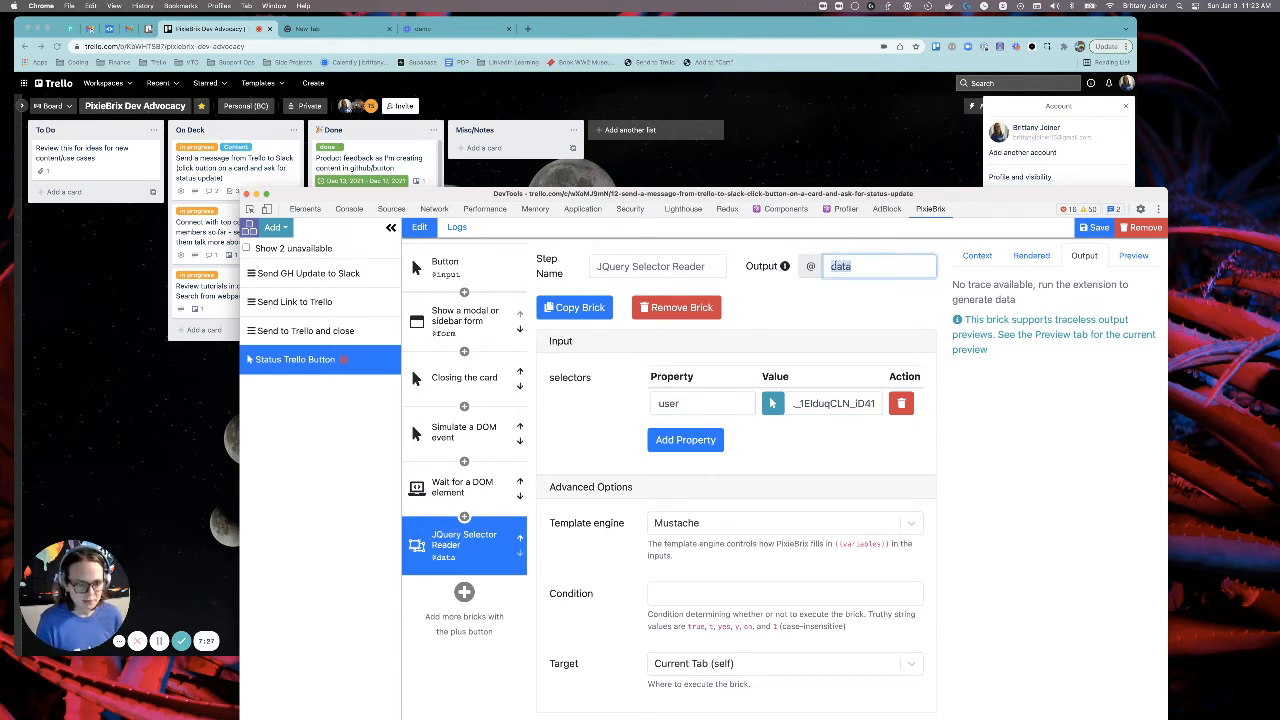
pyautogui.write('trello')
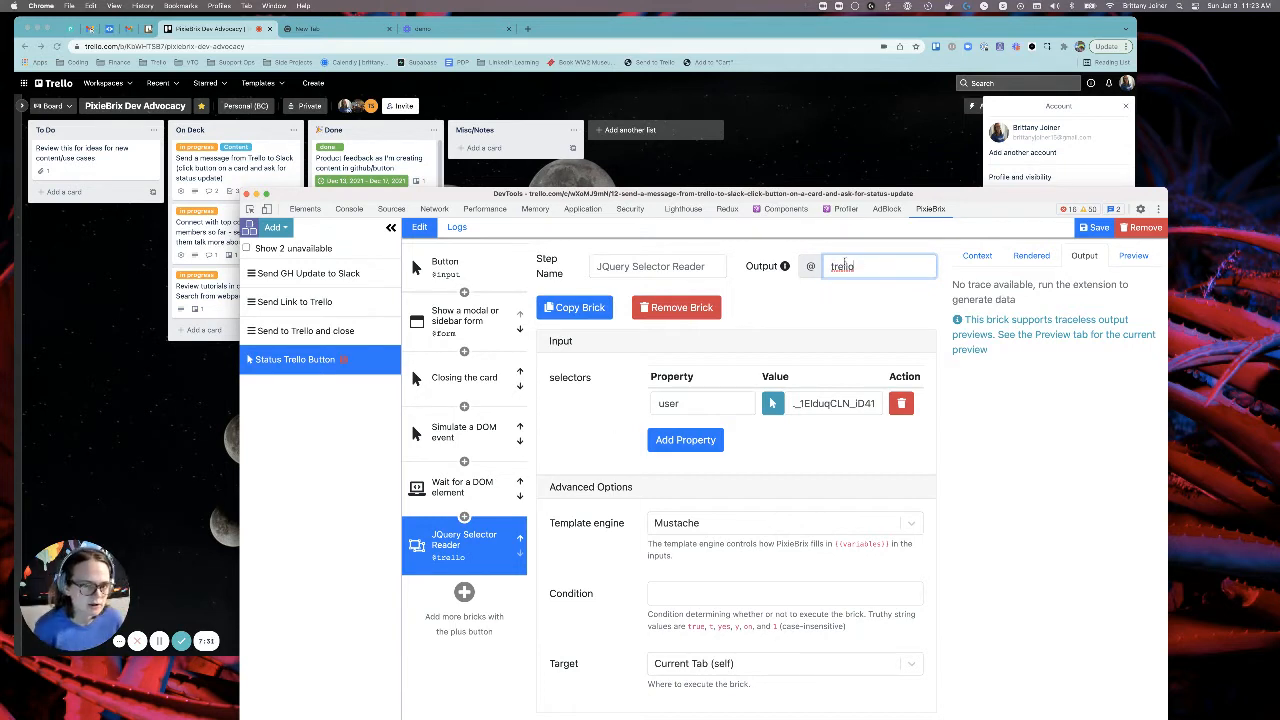
pyautogui.click(565, 445)
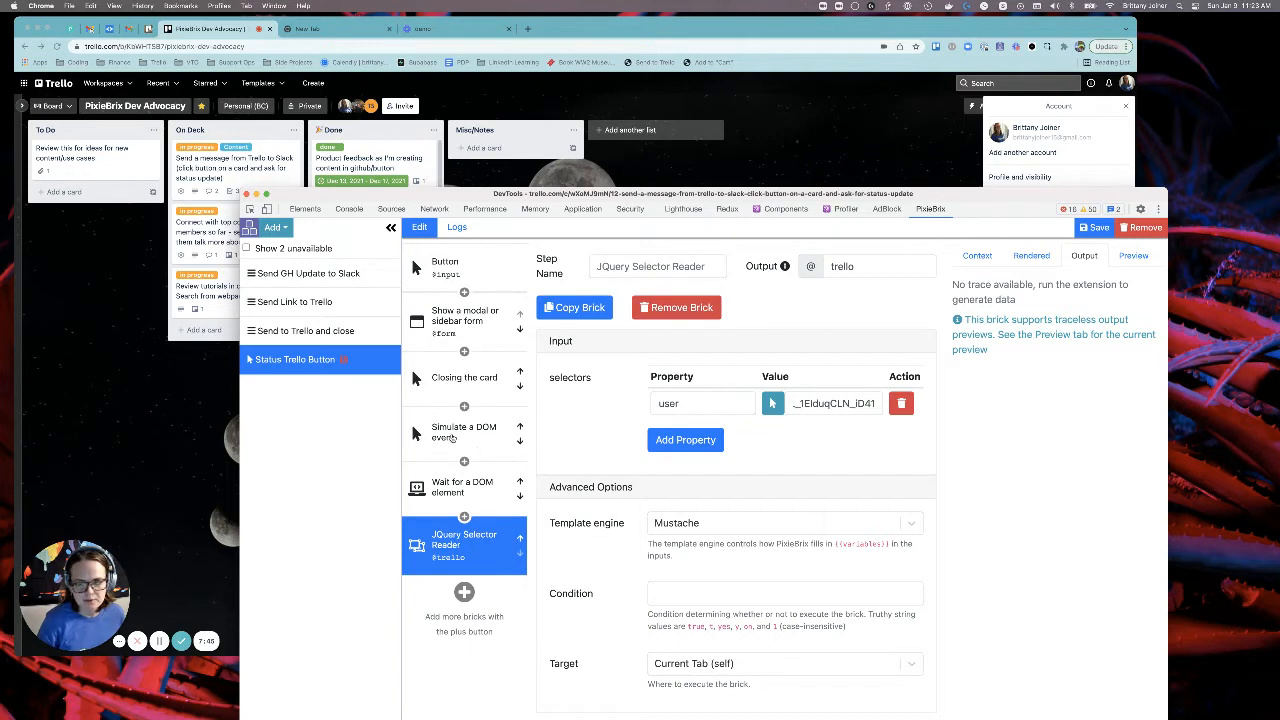
# Step: Rename the second Simulate a DOM event step as "Open Profile" and the Wait for a DOM element step as "Wait for name"
pyautogui.click(453, 436)
pyautogui.click(642, 268)
pyautogui.write('Open Profile')
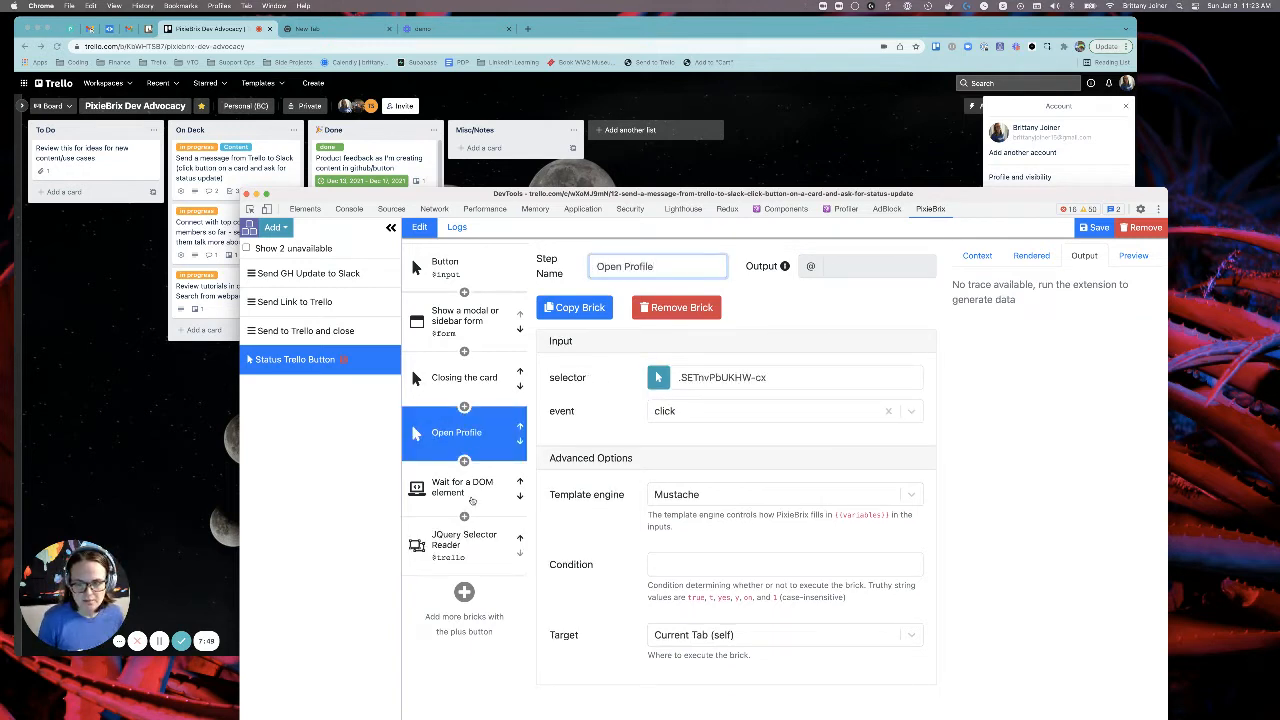
pyautogui.click(462, 487)
pyautogui.click(643, 267)
pyautogui.write('Wait for name')
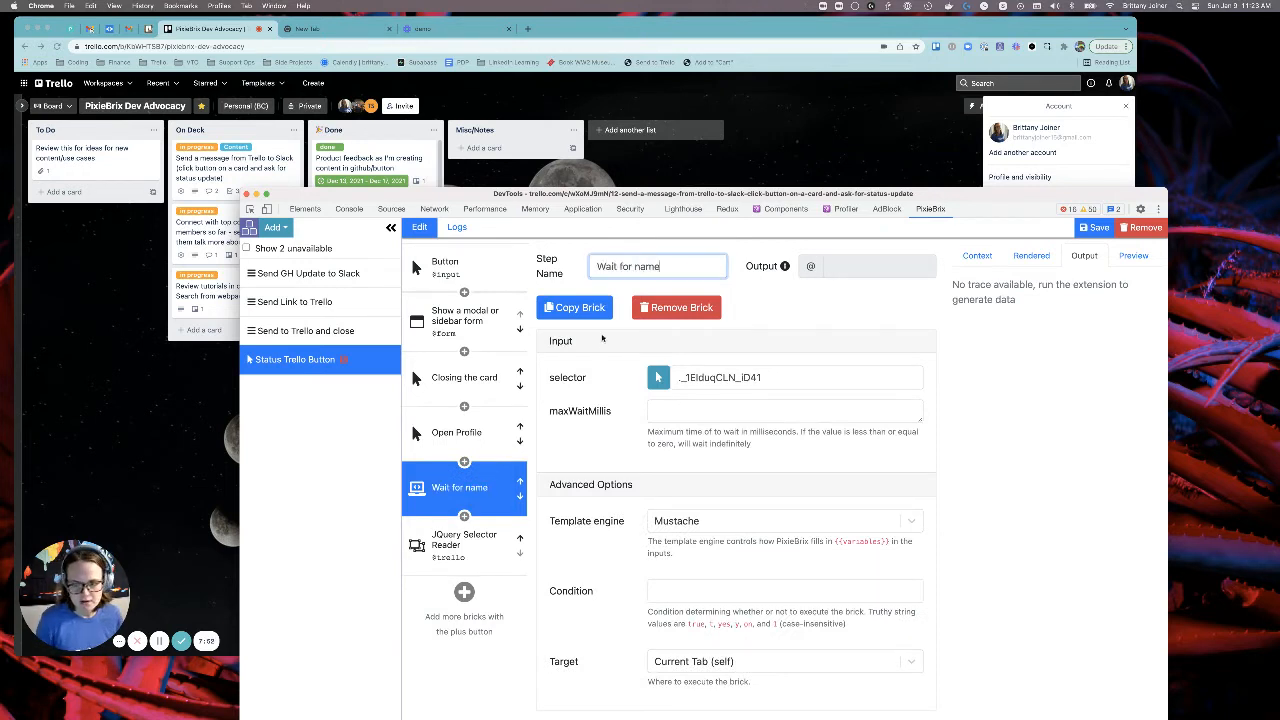
# Step: Rename the JQuery Selector Reader step as "Grab the user name"
pyautogui.click(464, 540)
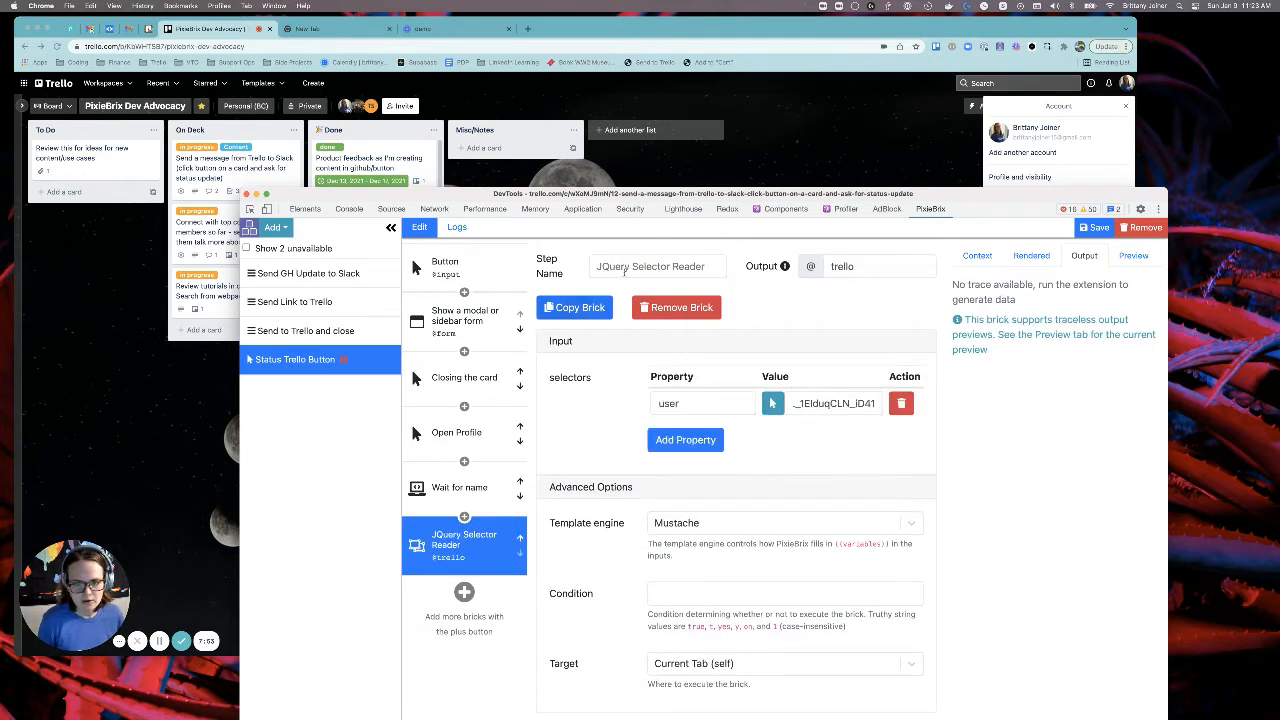
pyautogui.click(641, 264)
pyautogui.write('Grab the')
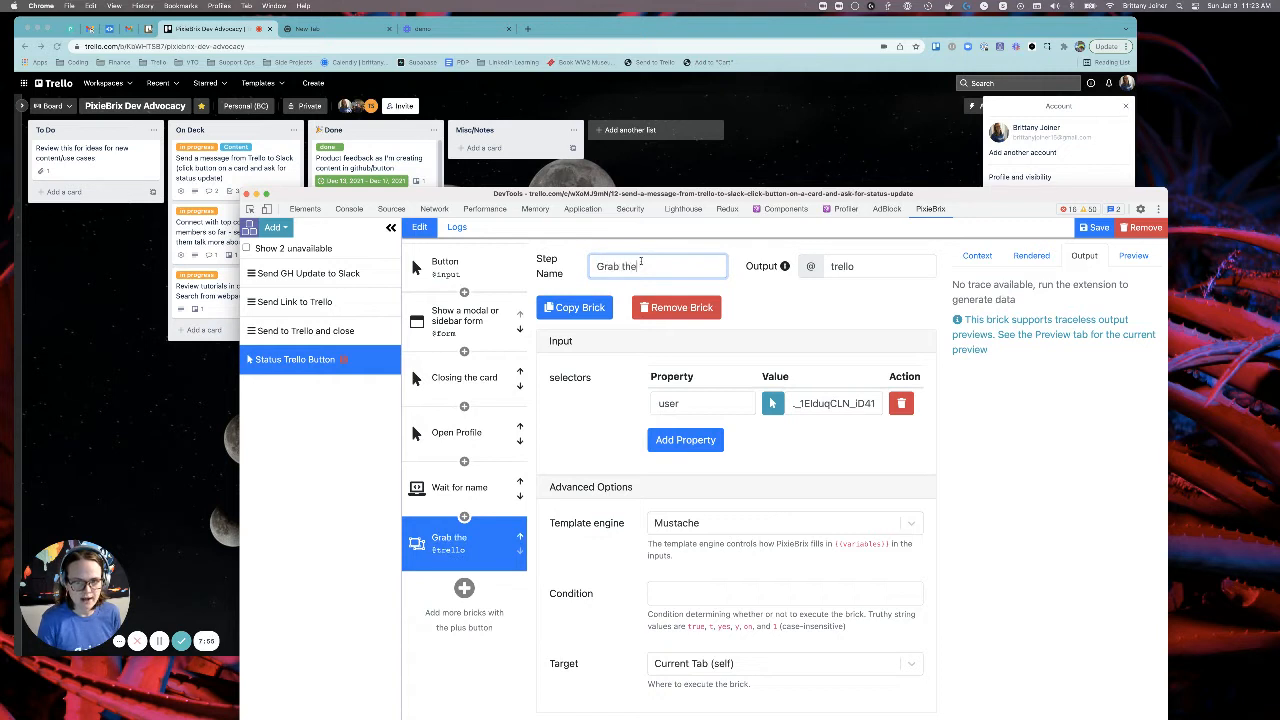
pyautogui.write(' user name')
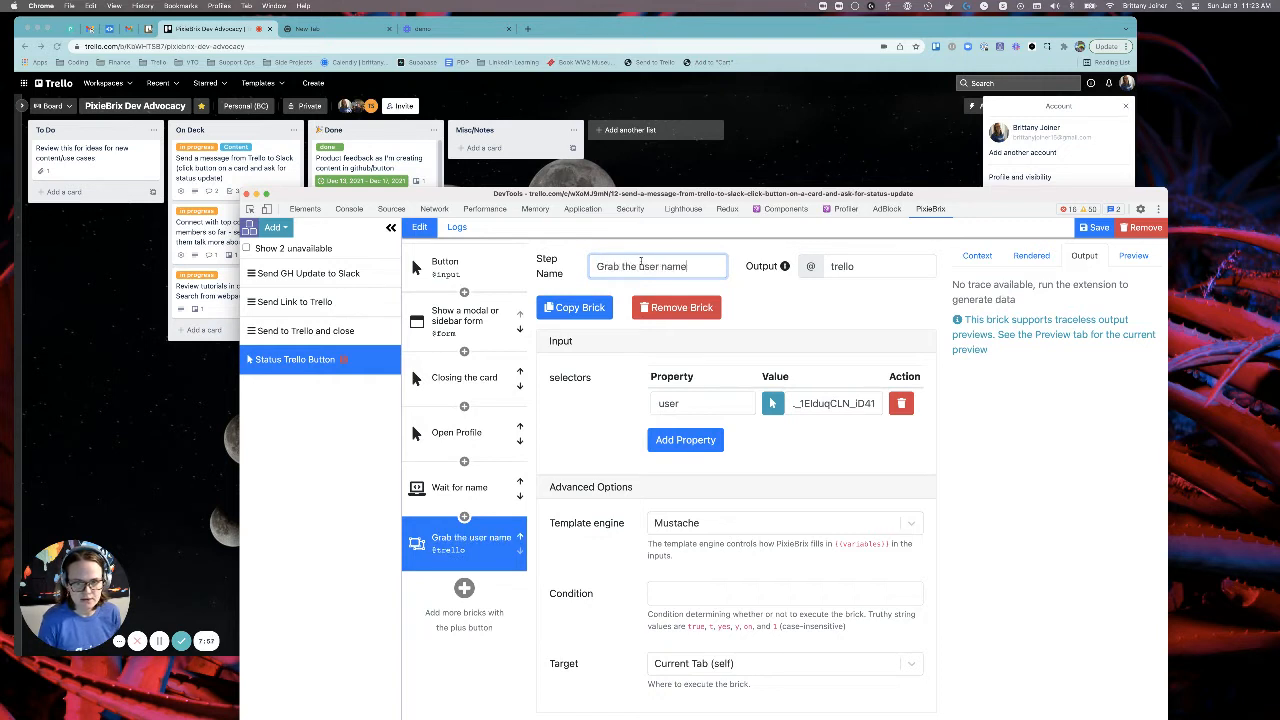
pyautogui.click(459, 703)
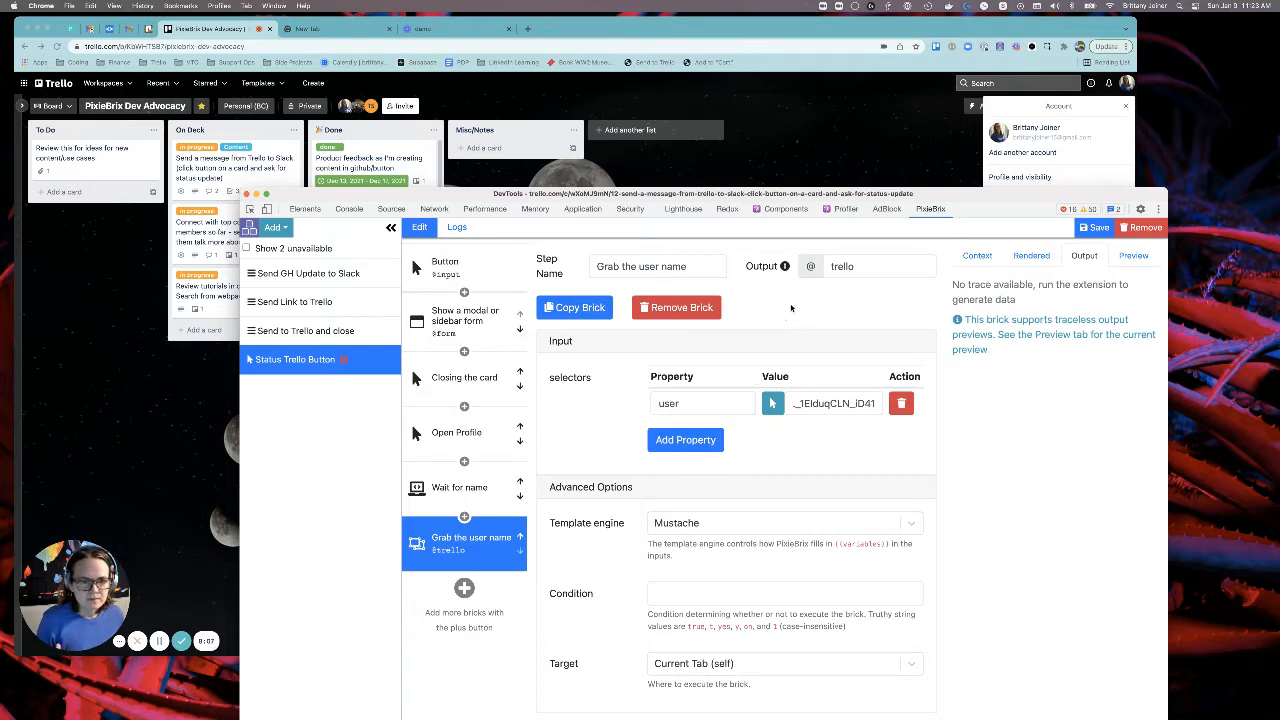
# Step: Add a Send a Slack message brick after the "Grab the user name" step
pyautogui.click(464, 588)
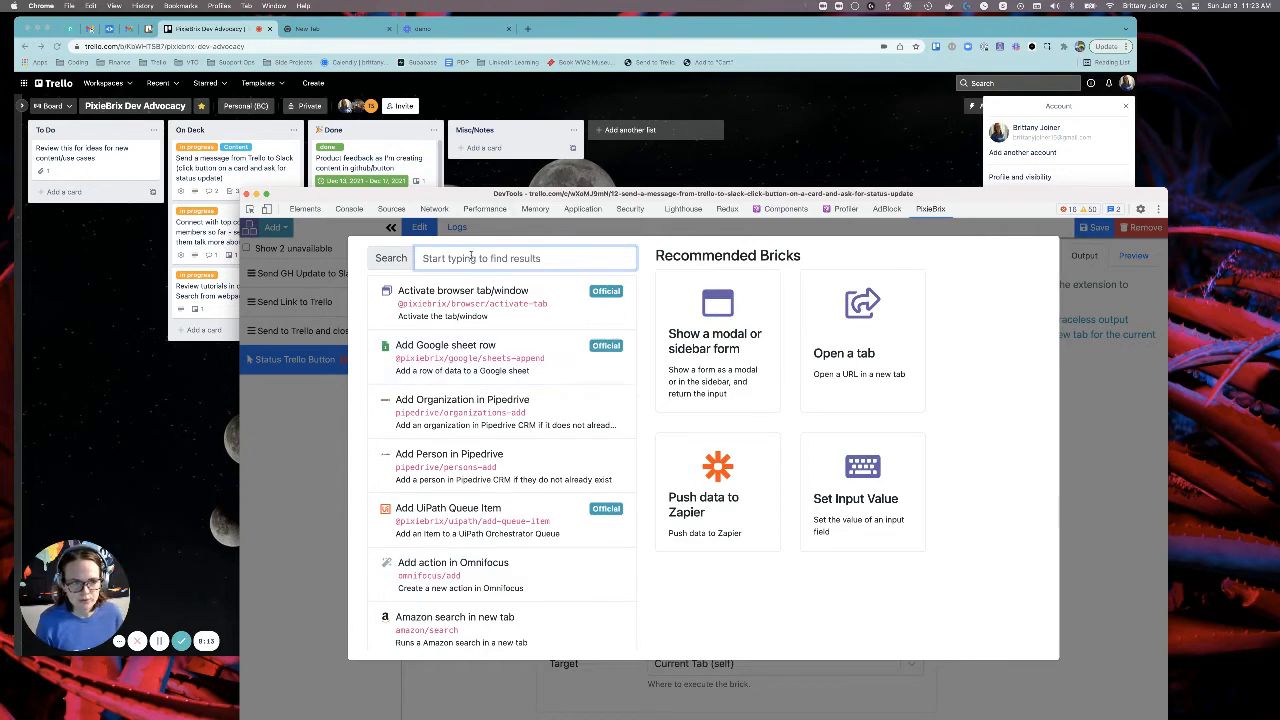
pyautogui.write('send to slac')
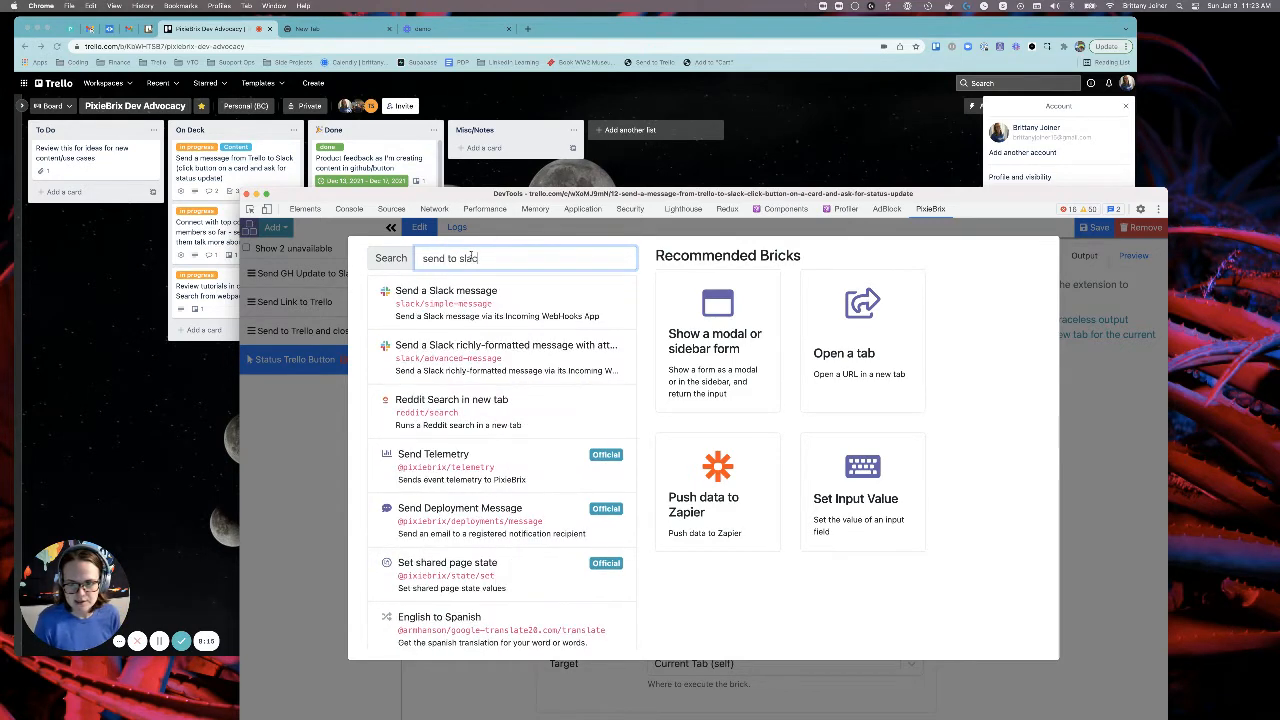
pyautogui.click(587, 302)
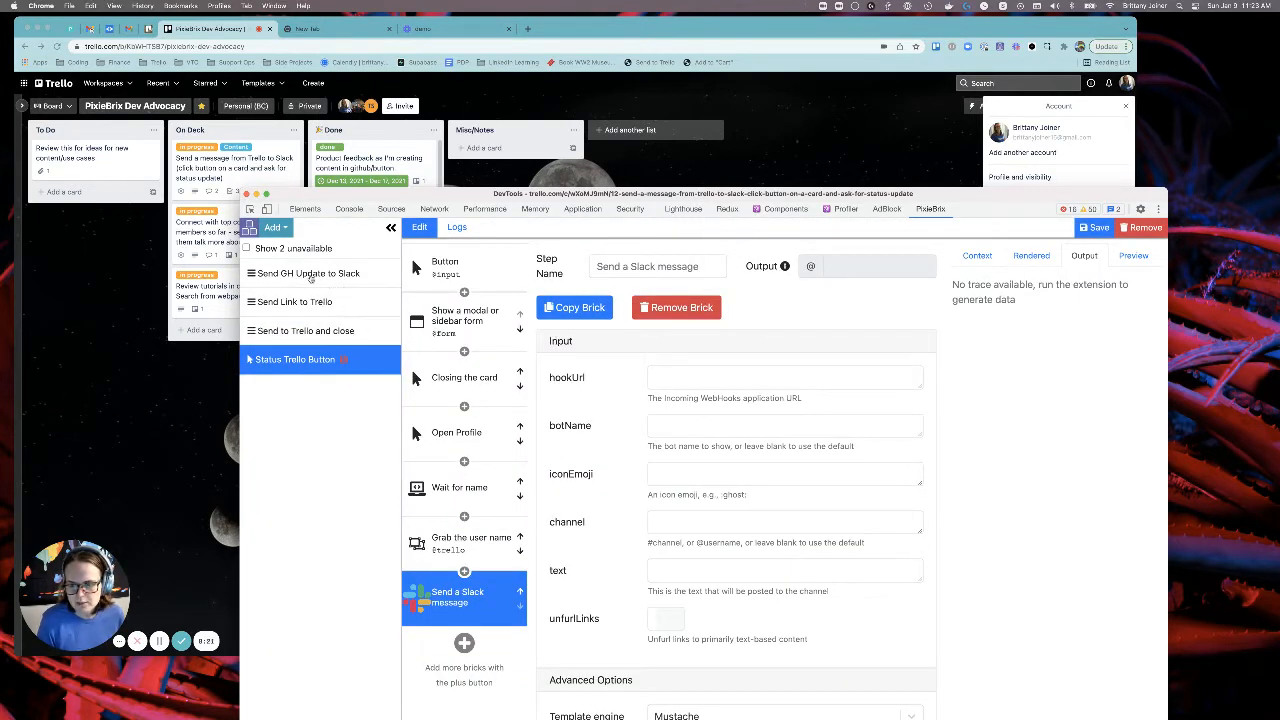
# Step: Copy the Slack webhook URL from the Send GH Update to Slack message step into the Status Trello Button's Slack message hookUrl
pyautogui.click(310, 276)
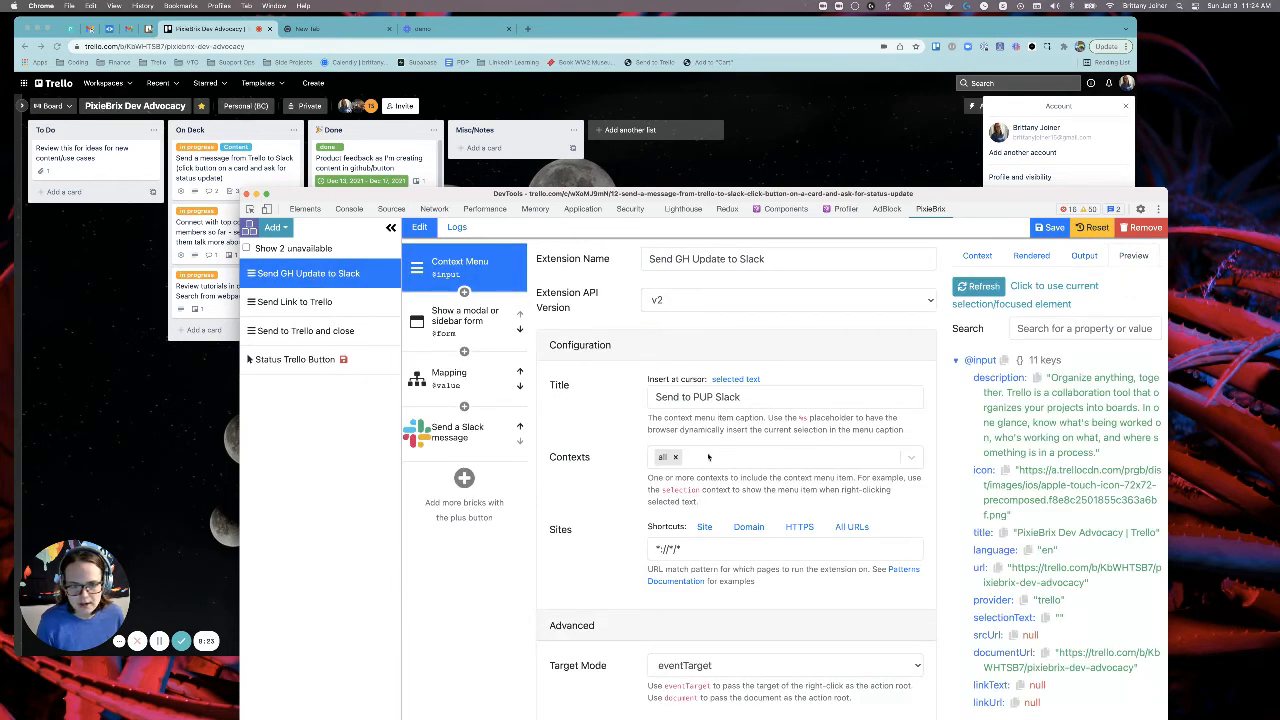
pyautogui.click(471, 428)
pyautogui.tripleClick(686, 392)
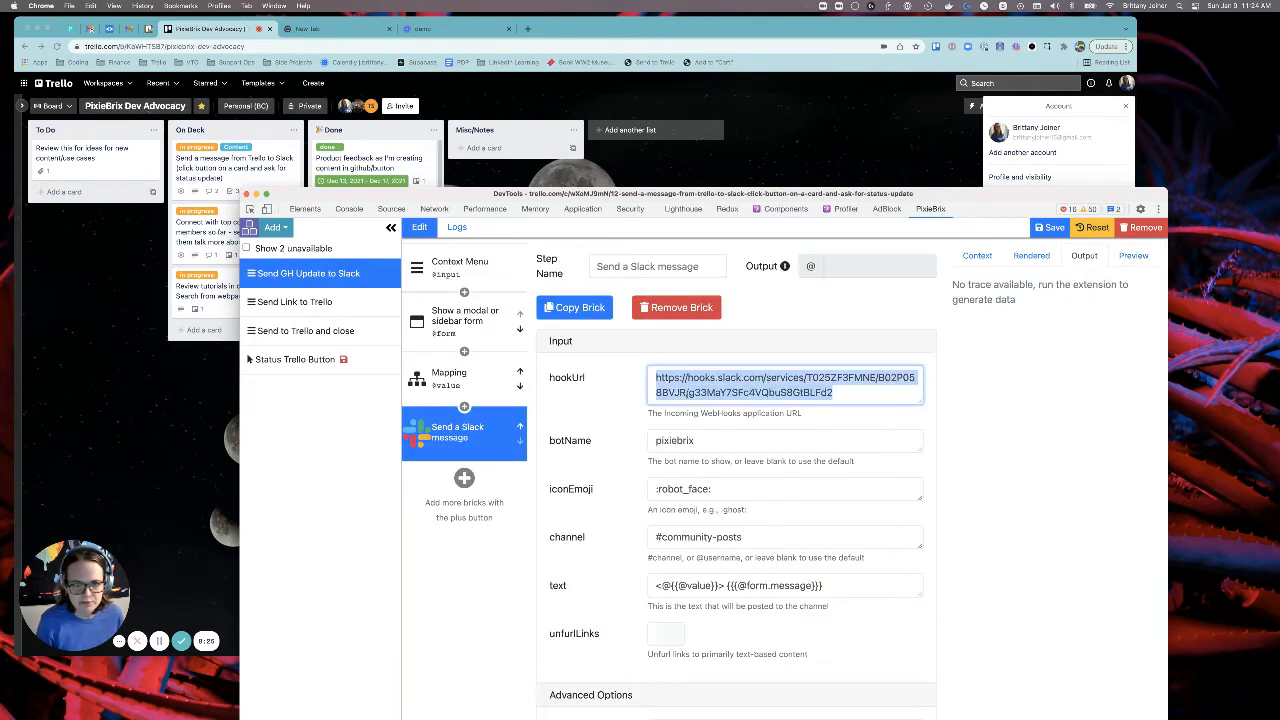
pyautogui.moveTo(665, 413); pyautogui.dragTo(802, 413)
pyautogui.tripleClick(752, 391)
pyautogui.press('super+c')
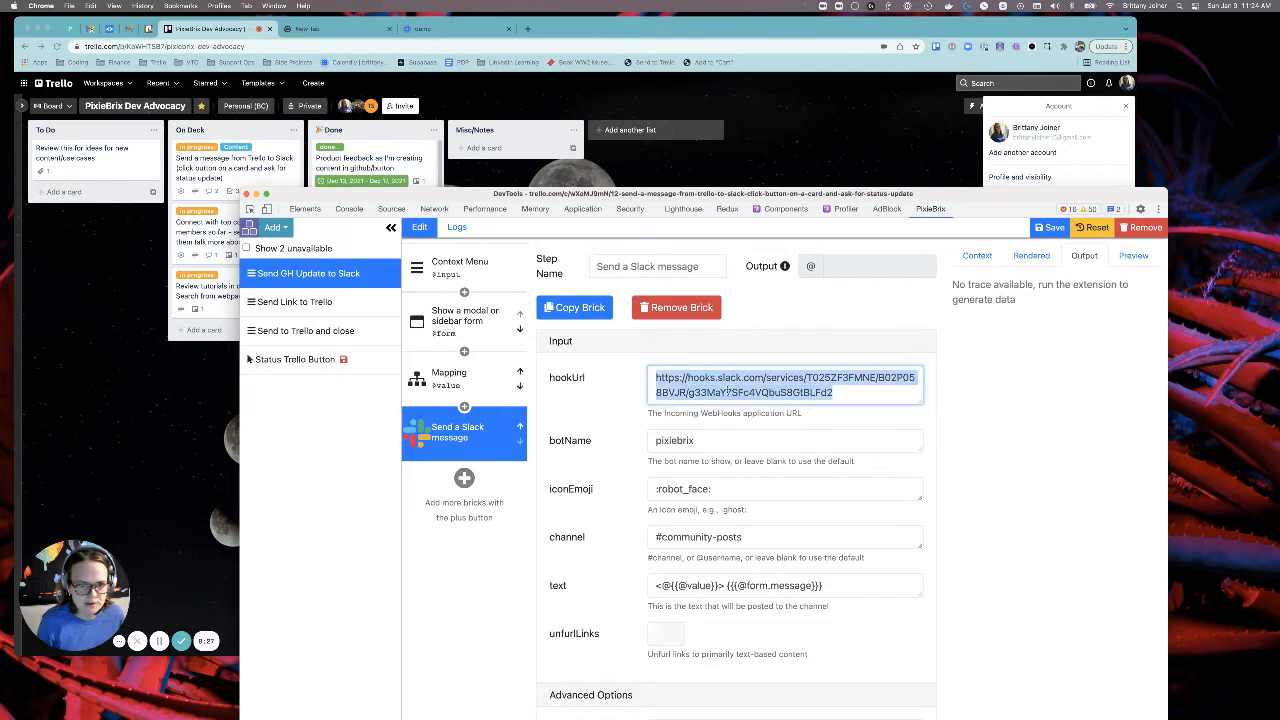
pyautogui.click(292, 359)
pyautogui.click(668, 377)
pyautogui.press('super+v')
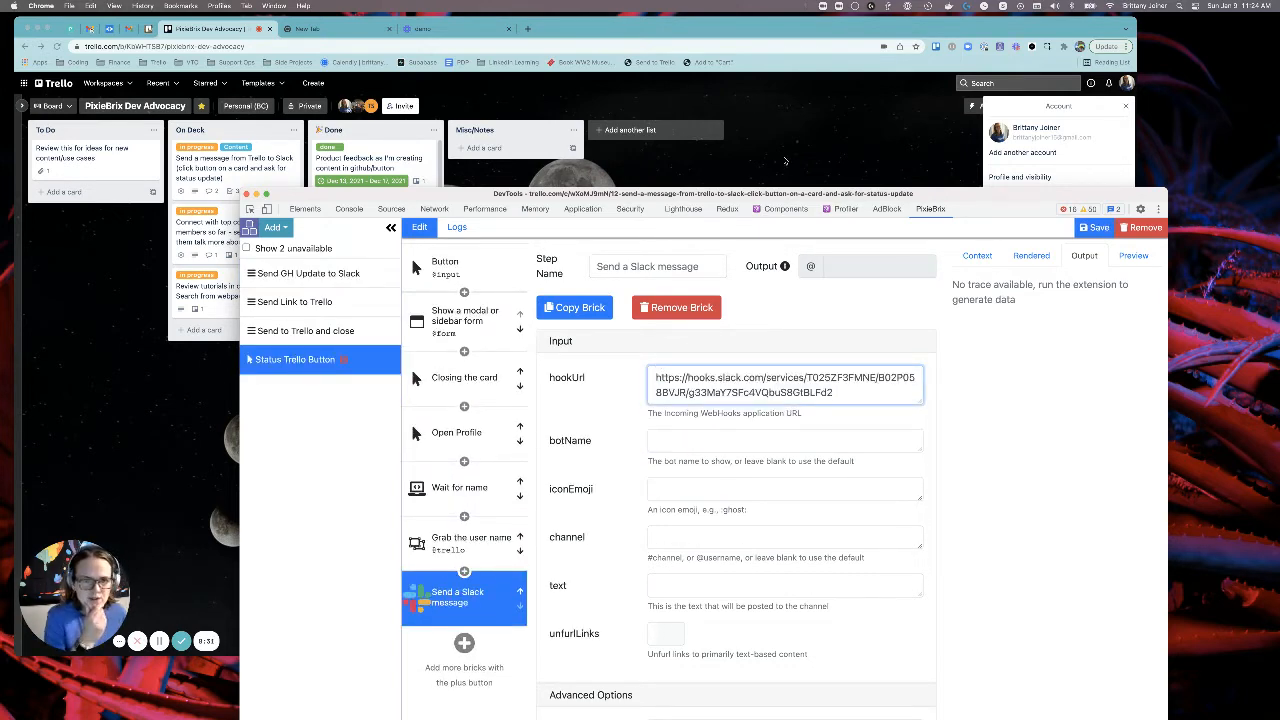
# Step: Search the web for "incoming webhook url app slack" and open the Slack App Directory page for Incoming WebHooks
pyautogui.click(711, 69)
pyautogui.press('super+t')
pyautogui.write('inco')
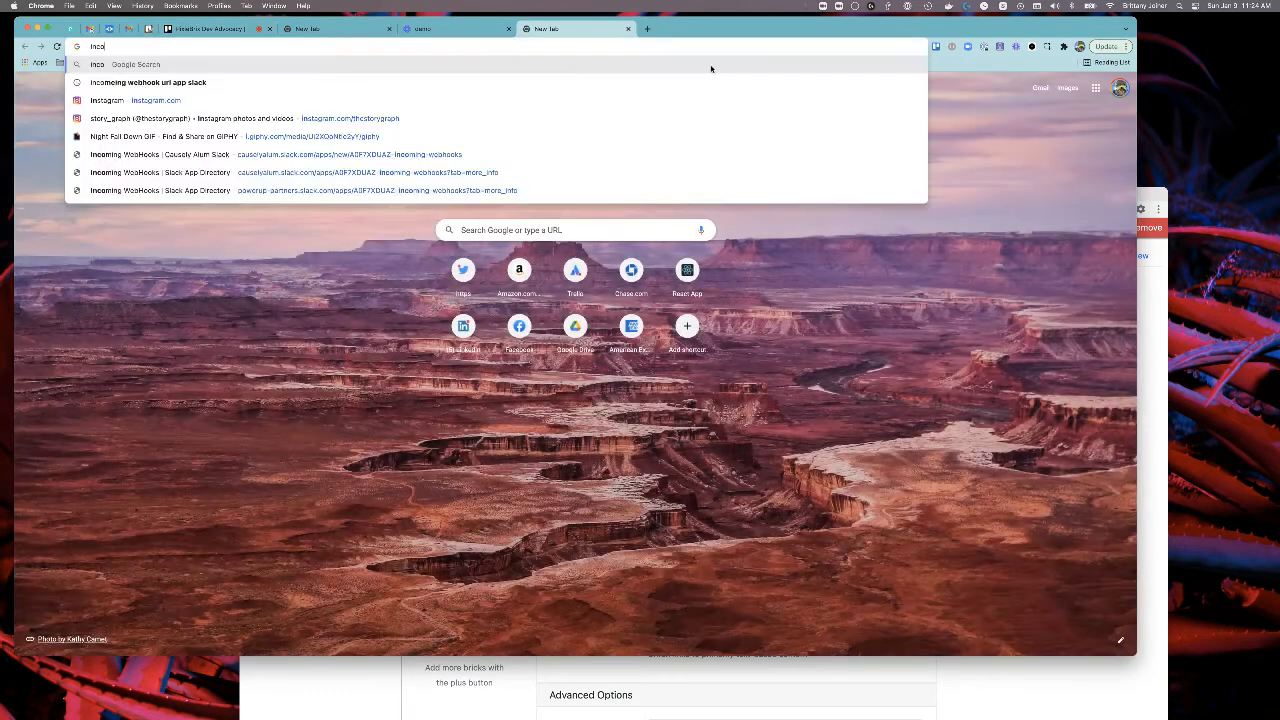
pyautogui.write('ming webh')
pyautogui.press('Down')
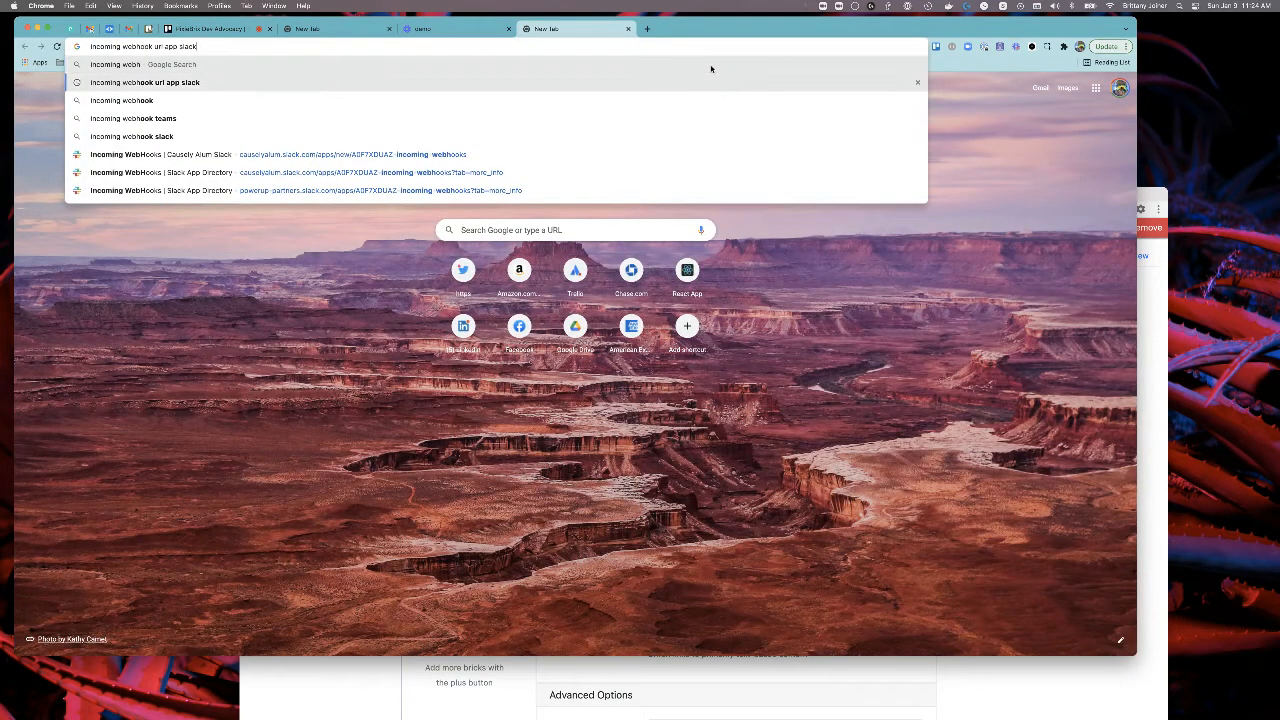
pyautogui.press('Return')
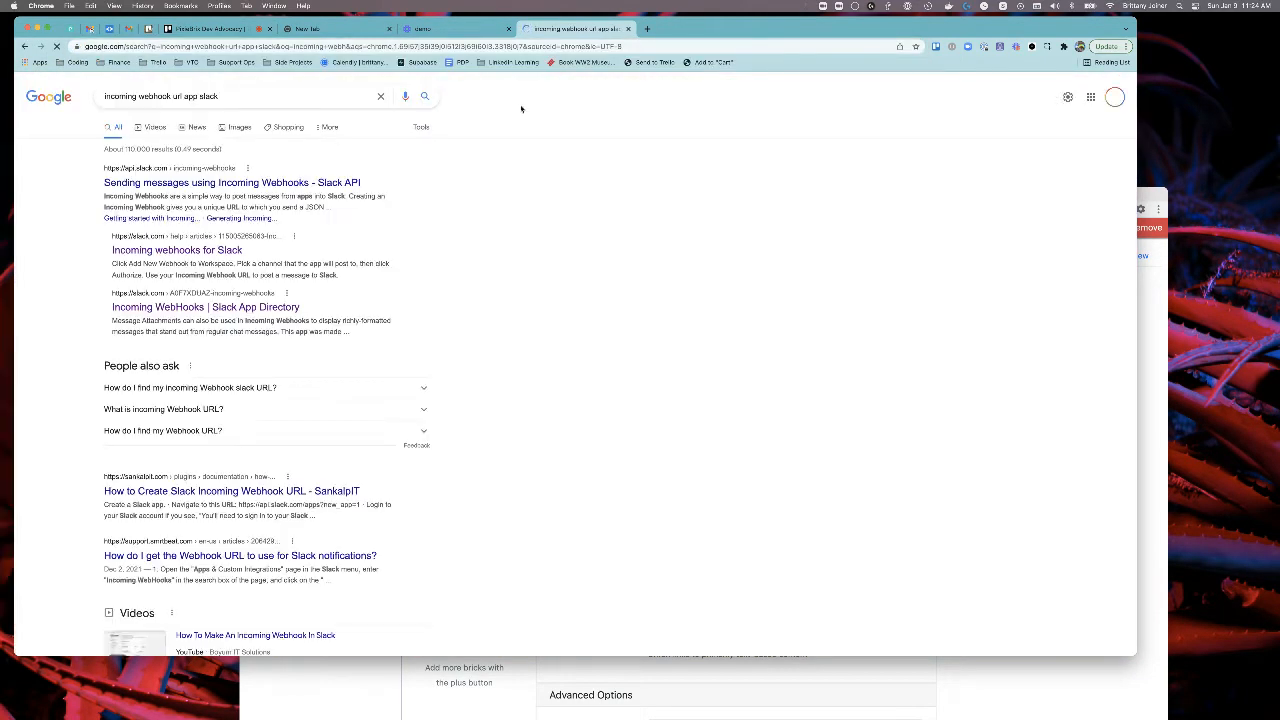
pyautogui.click(158, 250)
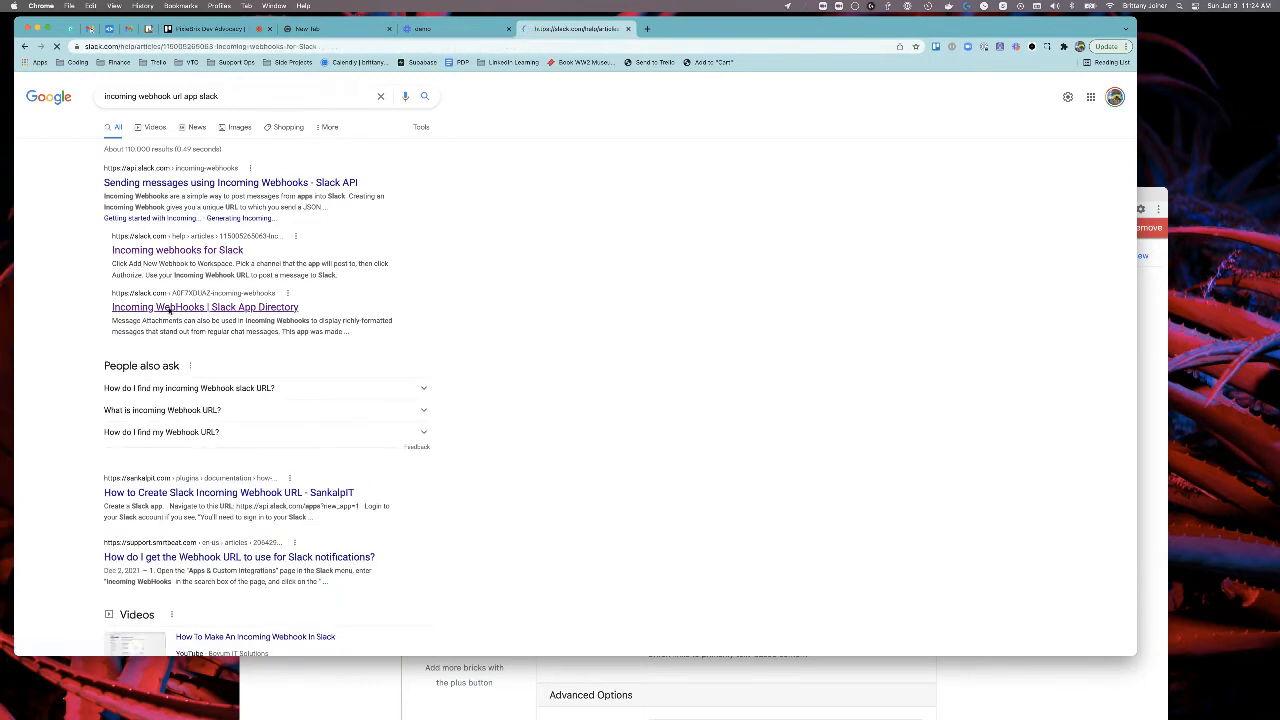
pyautogui.hscroll(-5, 225, 295)
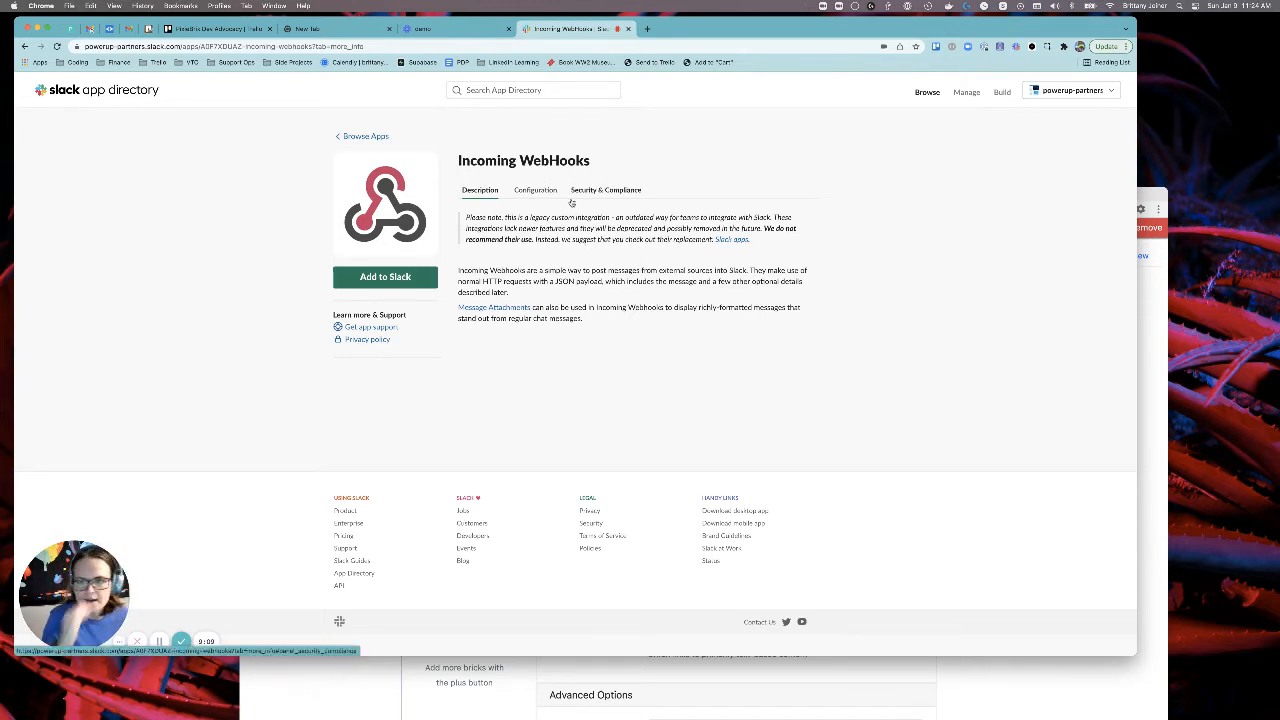
# Step: Return to the PixieBrix DevTools window and move it higher on the screen so the whole editor is in view
pyautogui.click(456, 34)
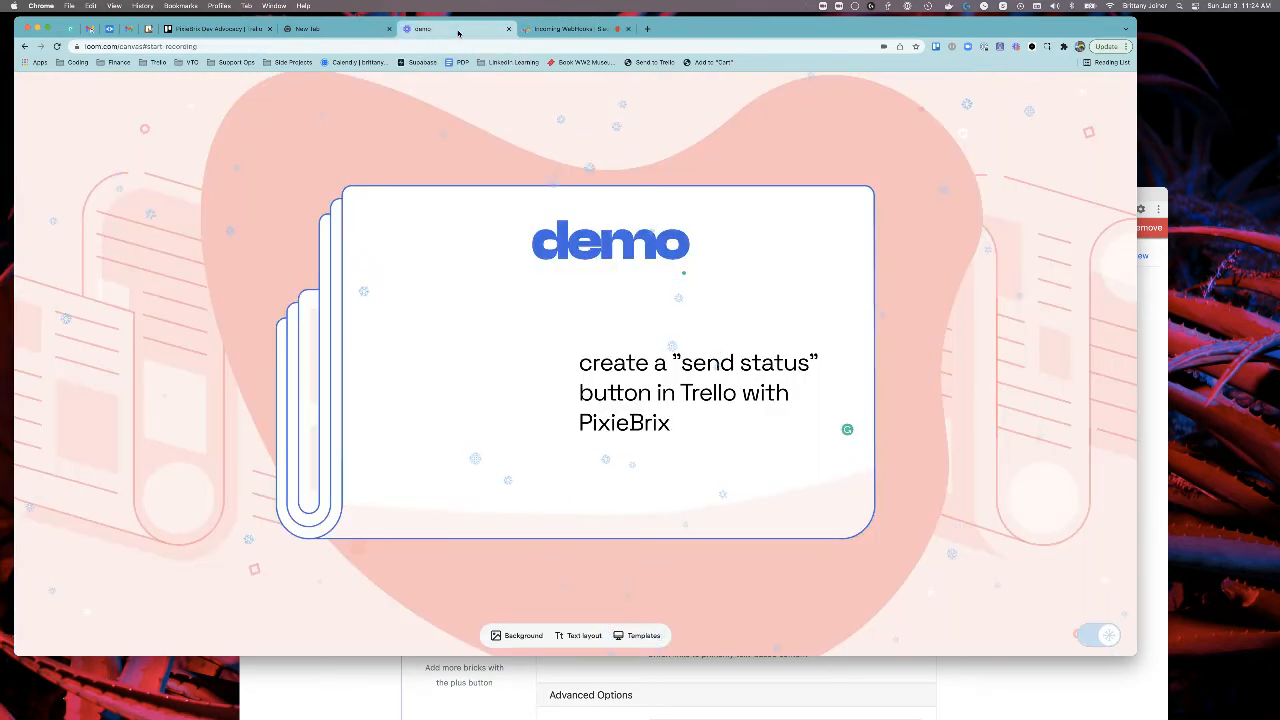
pyautogui.click(545, 35)
pyautogui.click(230, 33)
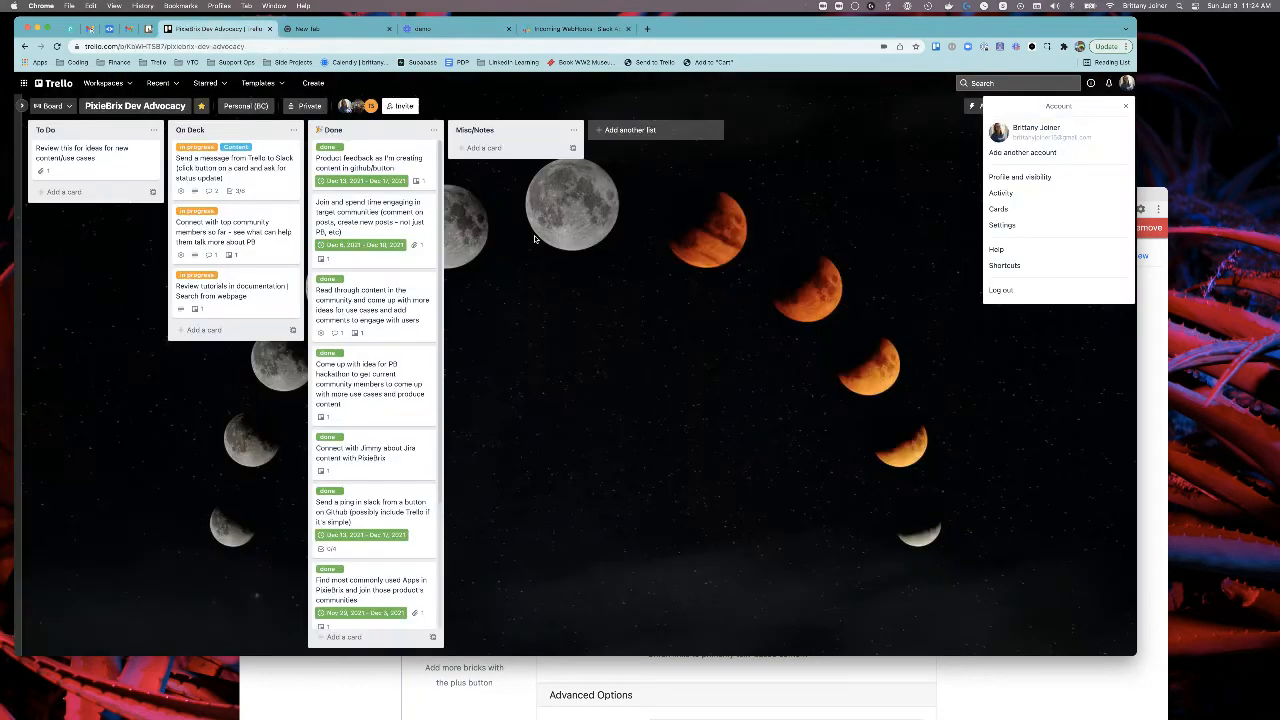
pyautogui.hotkey('ctrl', 'Up')
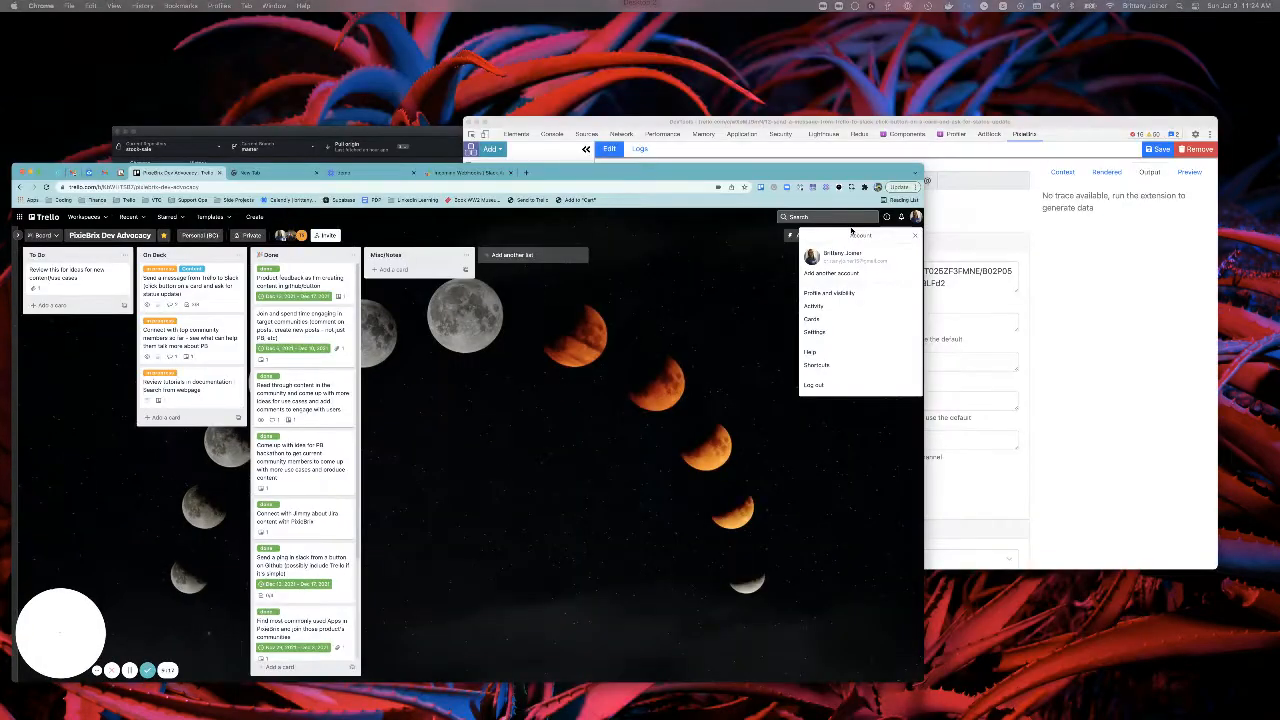
pyautogui.click(994, 237)
pyautogui.click(745, 391)
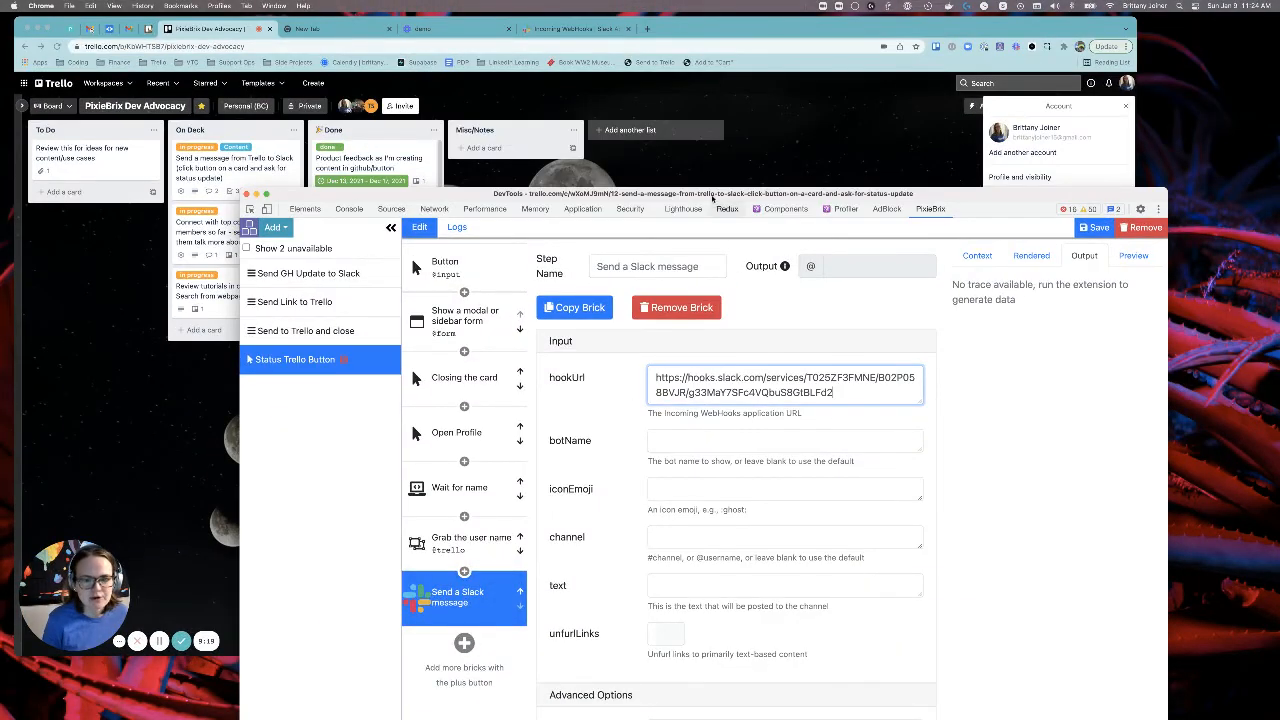
pyautogui.moveTo(711, 194); pyautogui.dragTo(655, 63)
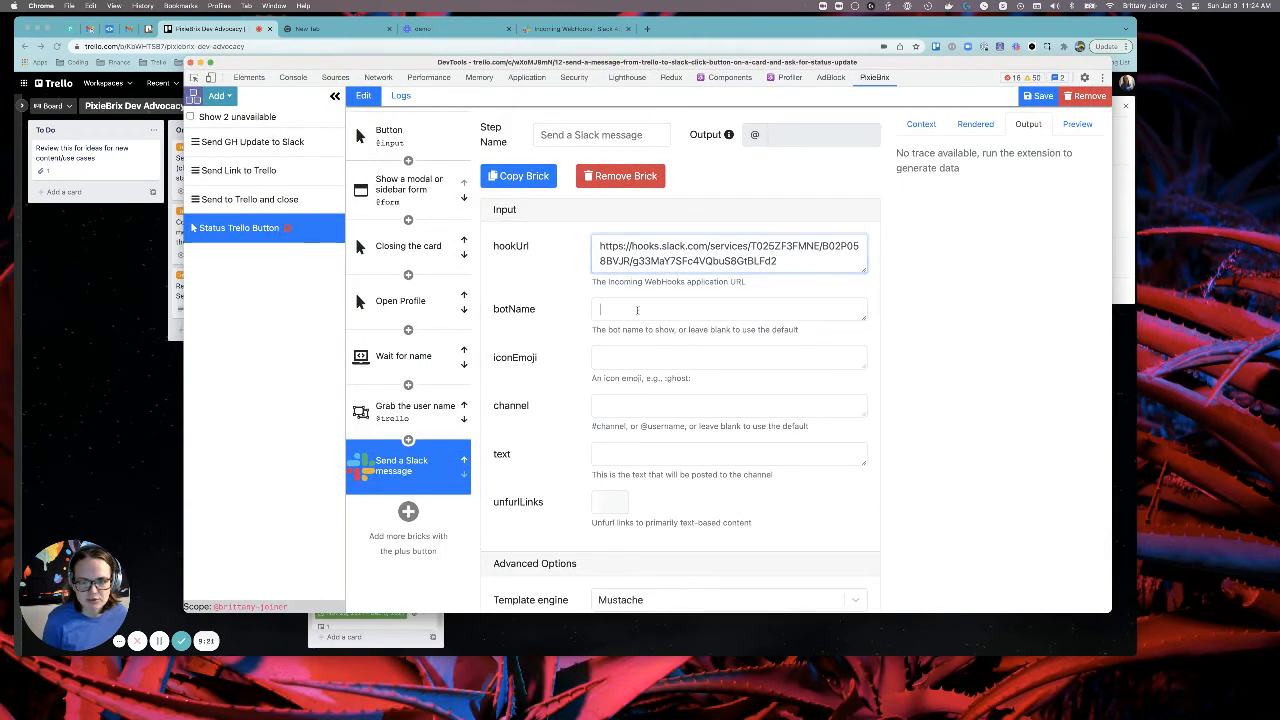
# Step: Set the Slack message's bot name to "trello-update" and its channel to "#status"
pyautogui.click(643, 304)
pyautogui.write('t')
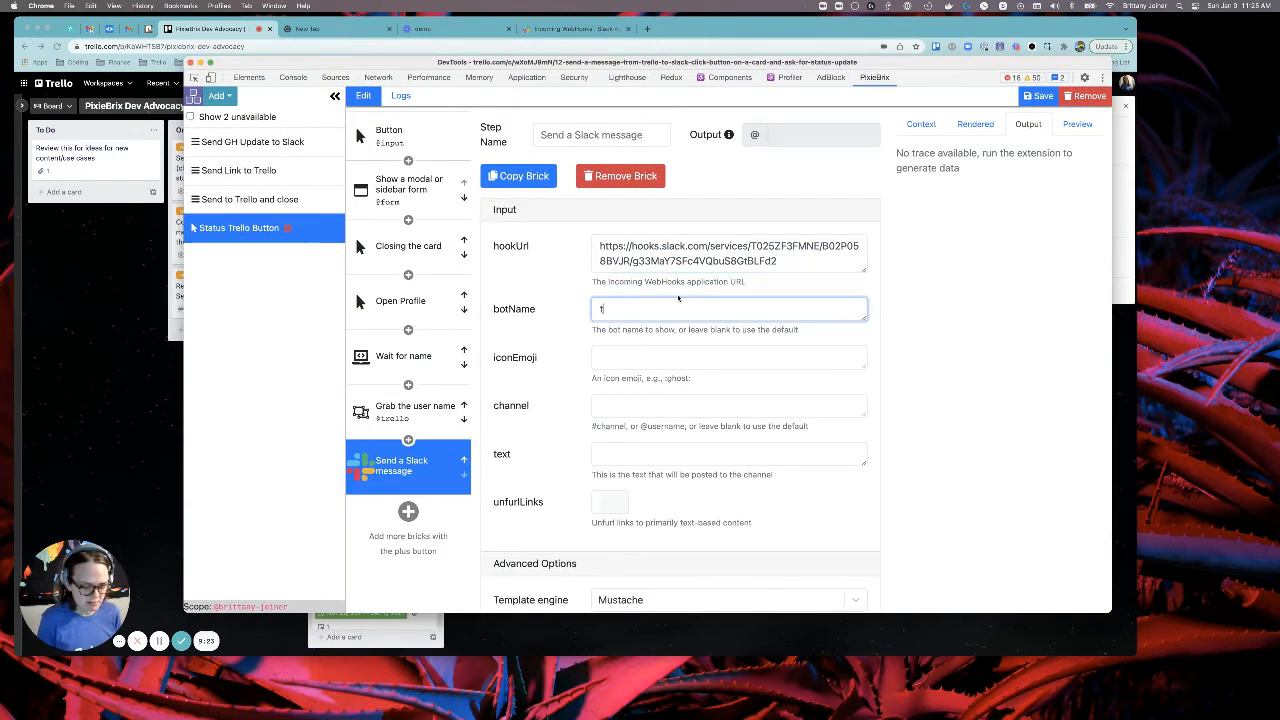
pyautogui.write('rello-update')
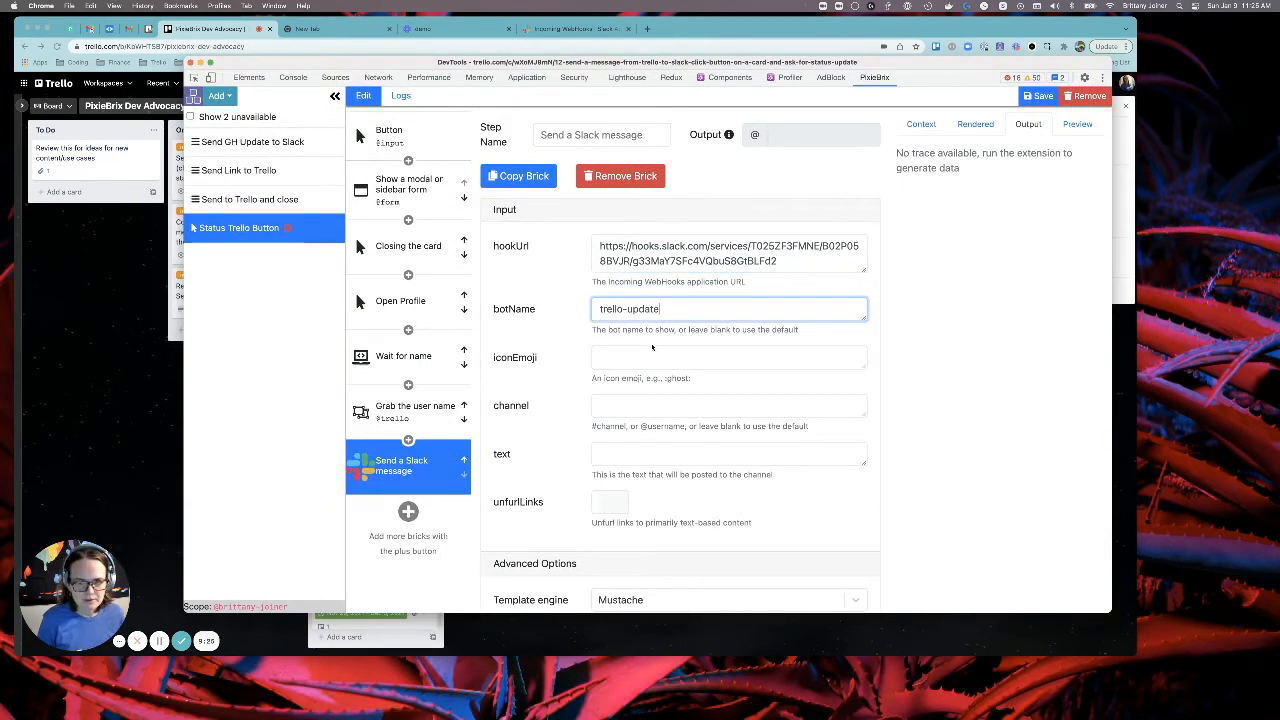
pyautogui.press('Tab')
pyautogui.scroll(-2, 652, 347)
pyautogui.click(597, 310)
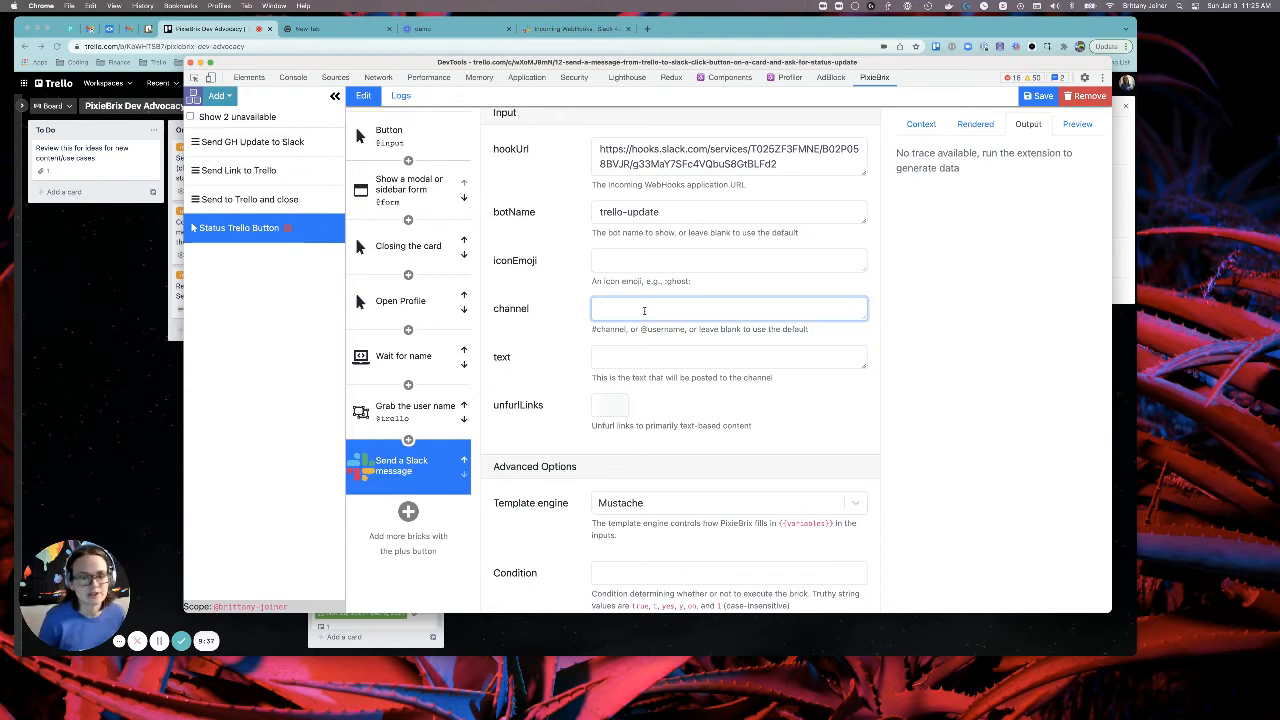
pyautogui.write('@status')
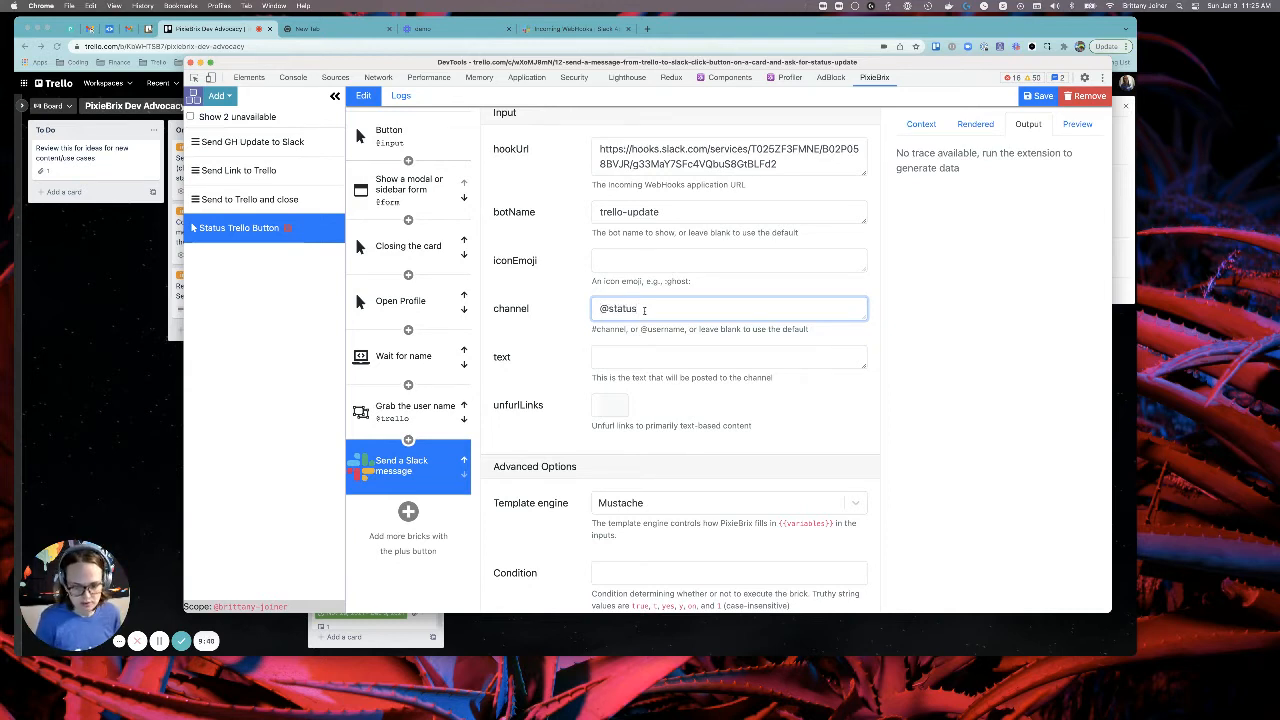
pyautogui.press('super+Left')
pyautogui.hotkey('shift', 'Right')
pyautogui.write('#')
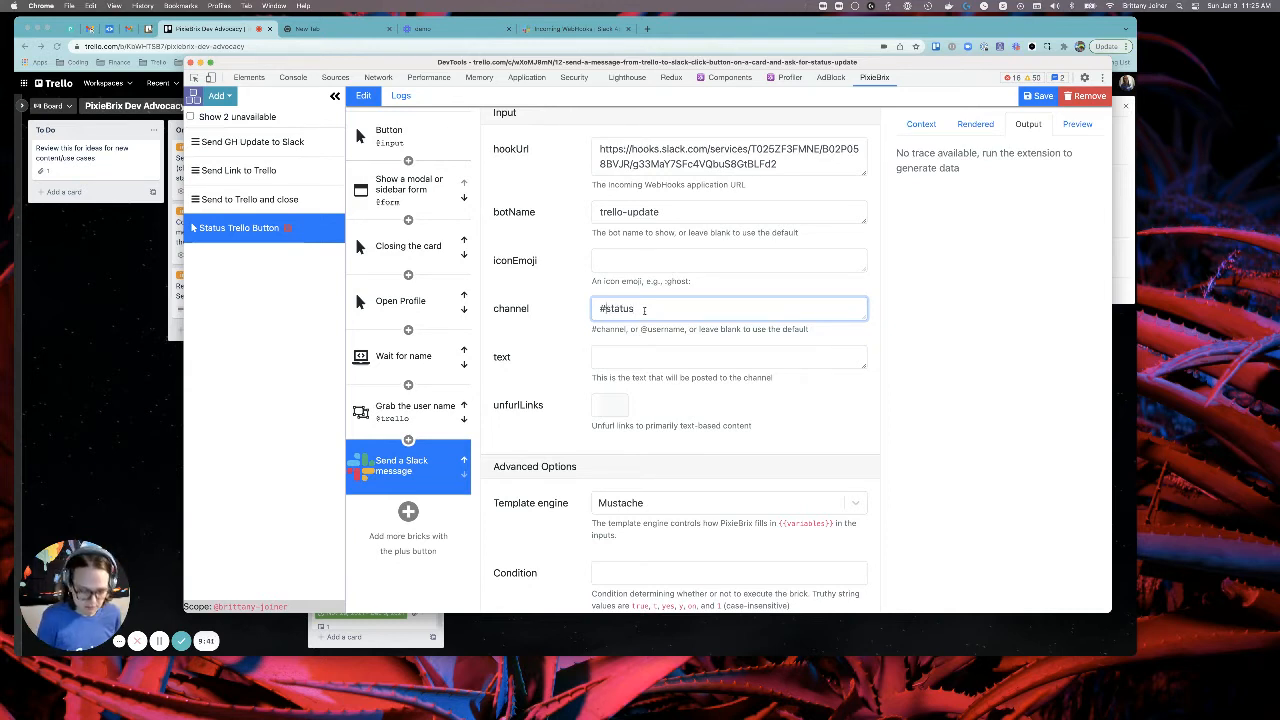
# Step: Check the field name in the modal form step and return to the Send a Slack message step
pyautogui.scroll(-2, 584, 343)
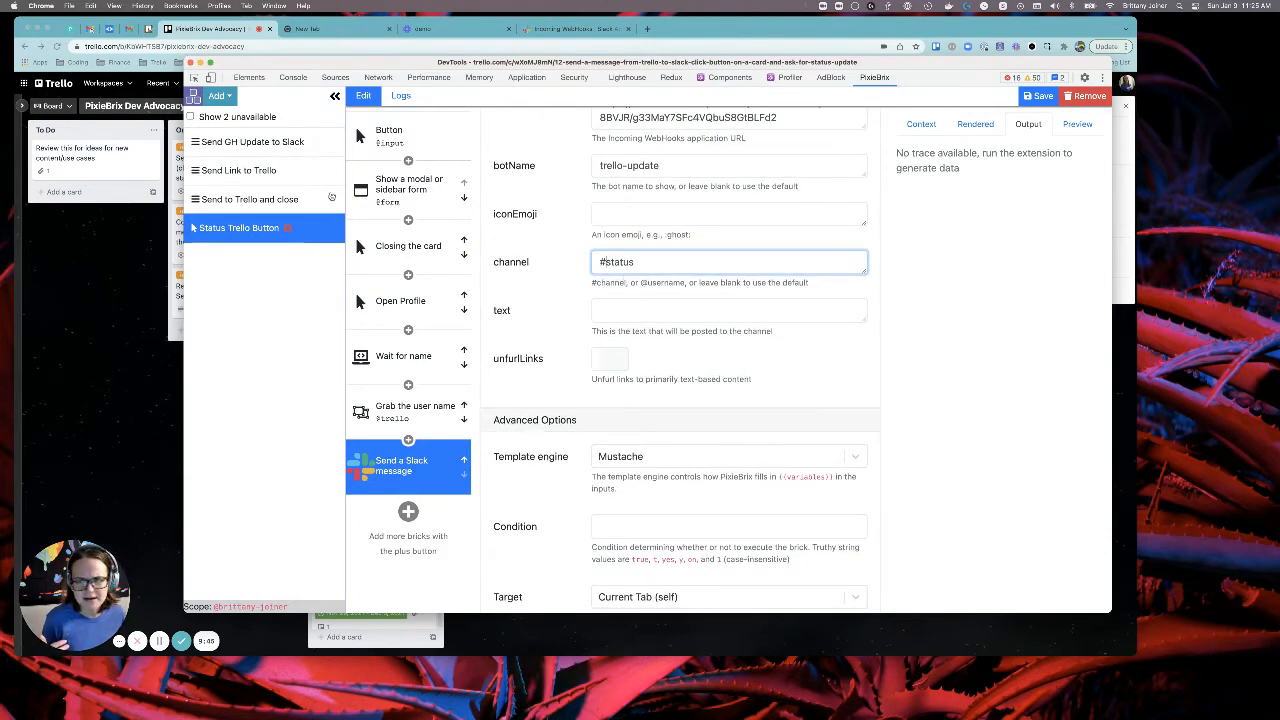
pyautogui.click(404, 187)
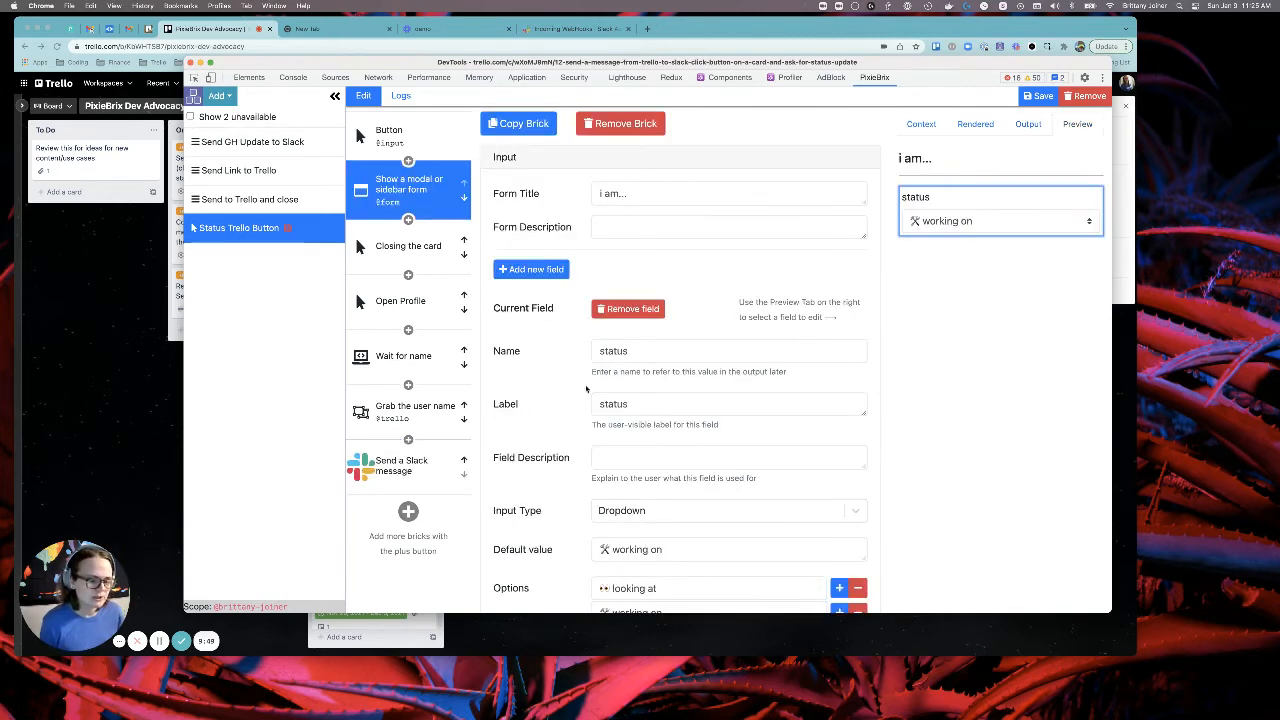
pyautogui.click(399, 467)
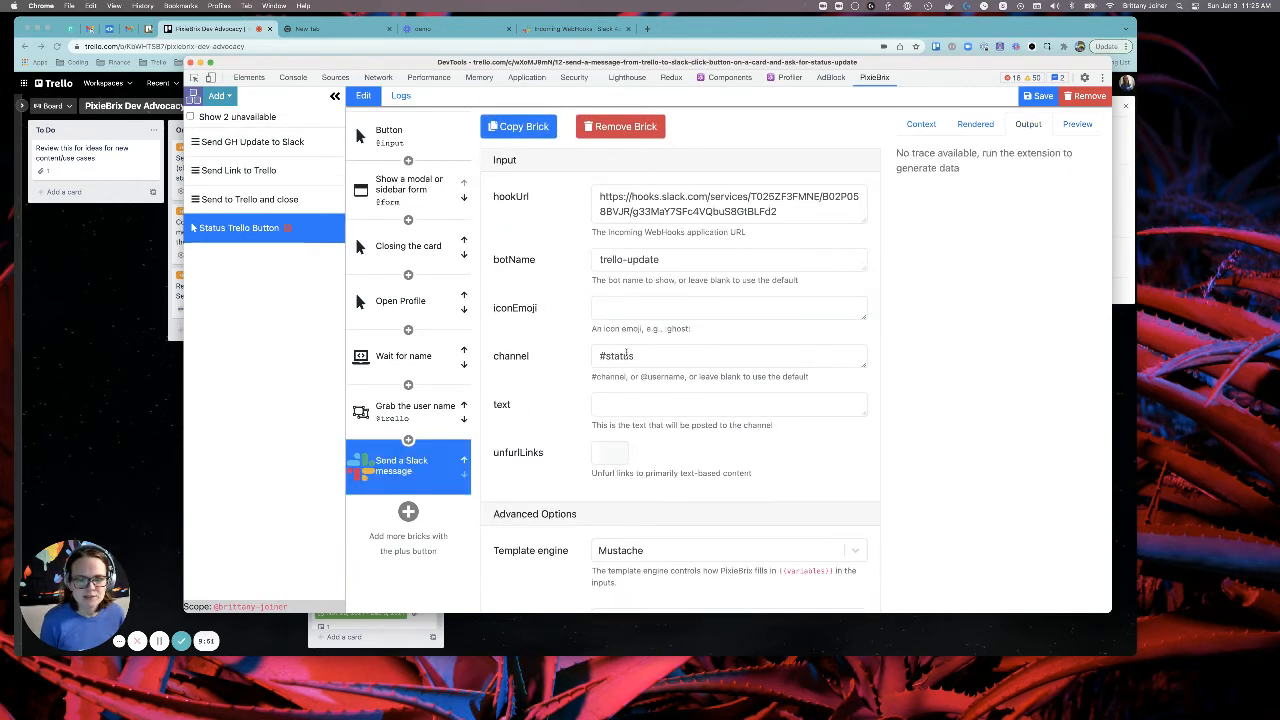
# Step: Enlarge the Slack message's text box and place the cursor in it
pyautogui.scroll(-3, 626, 354)
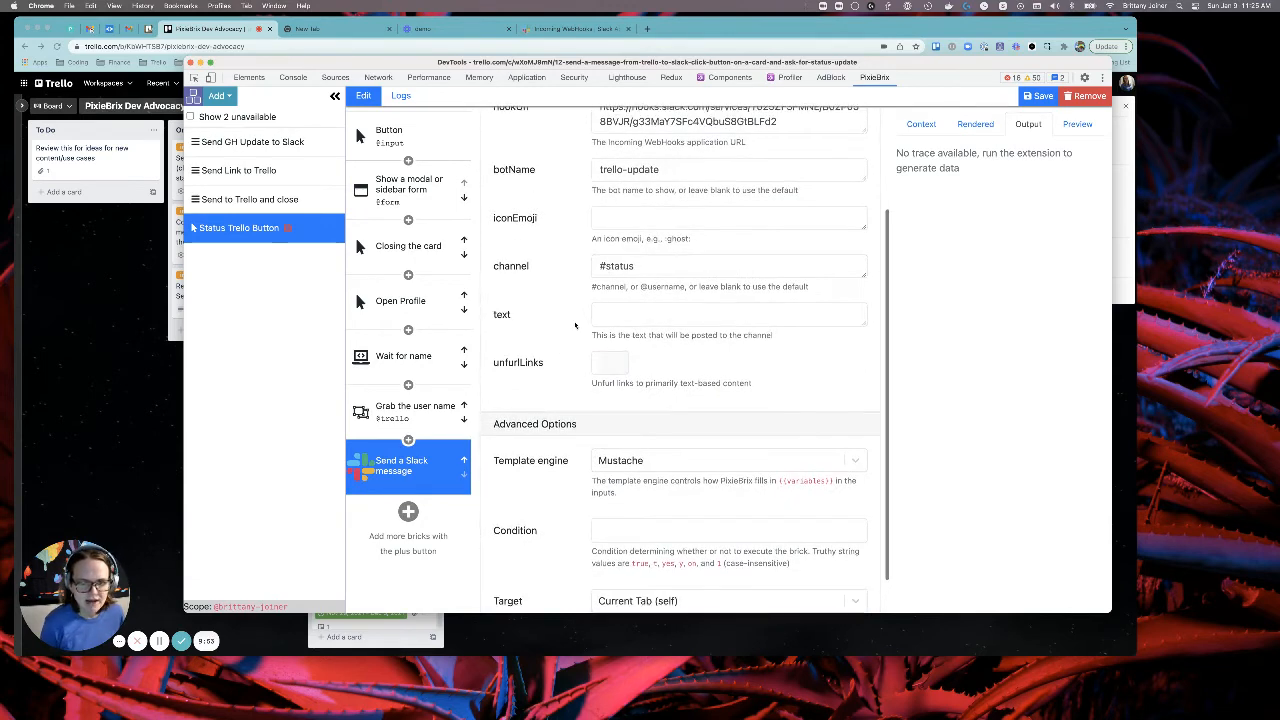
pyautogui.click(603, 312)
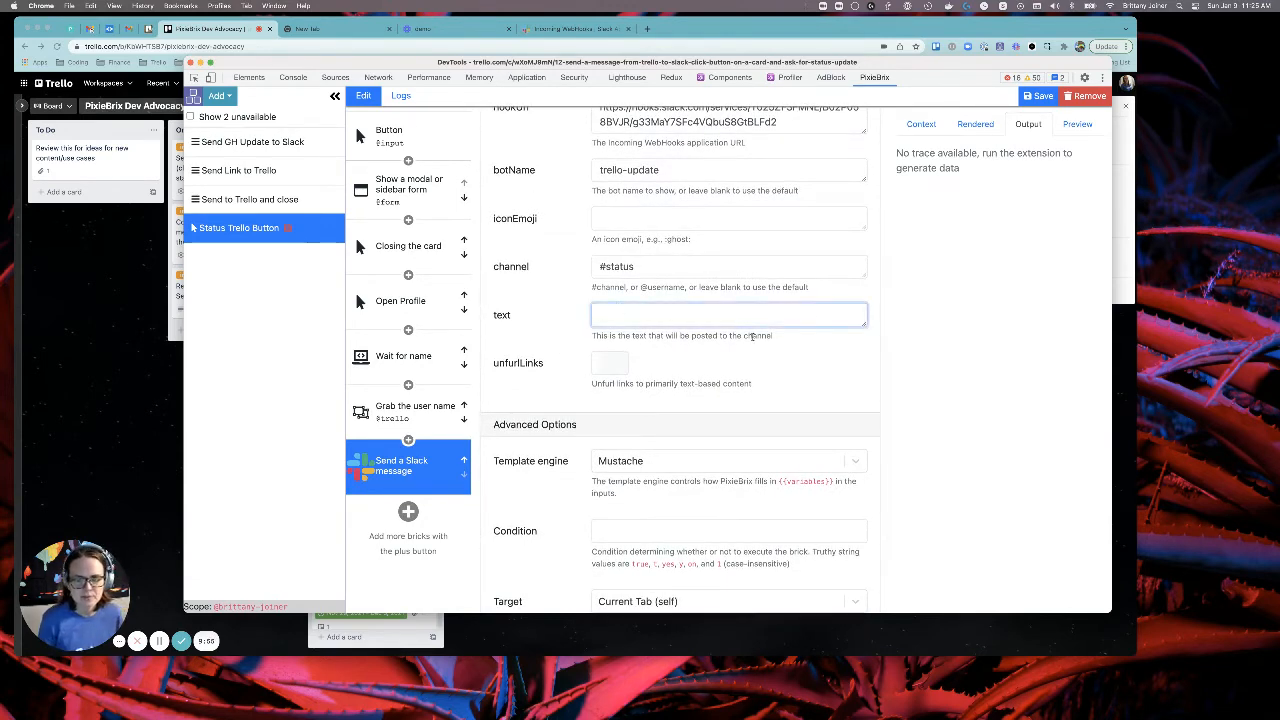
pyautogui.moveTo(855, 320); pyautogui.dragTo(864, 418)
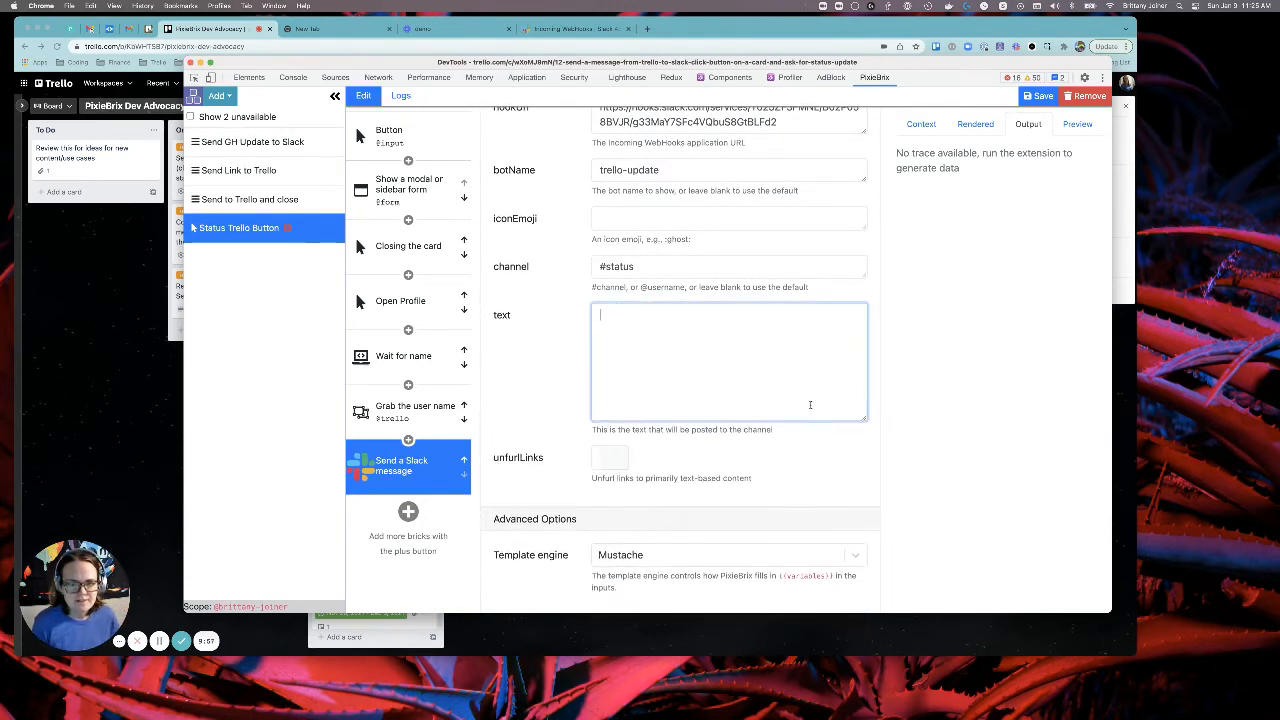
pyautogui.scroll(-1, 665, 342)
pyautogui.scroll(-1, 665, 342)
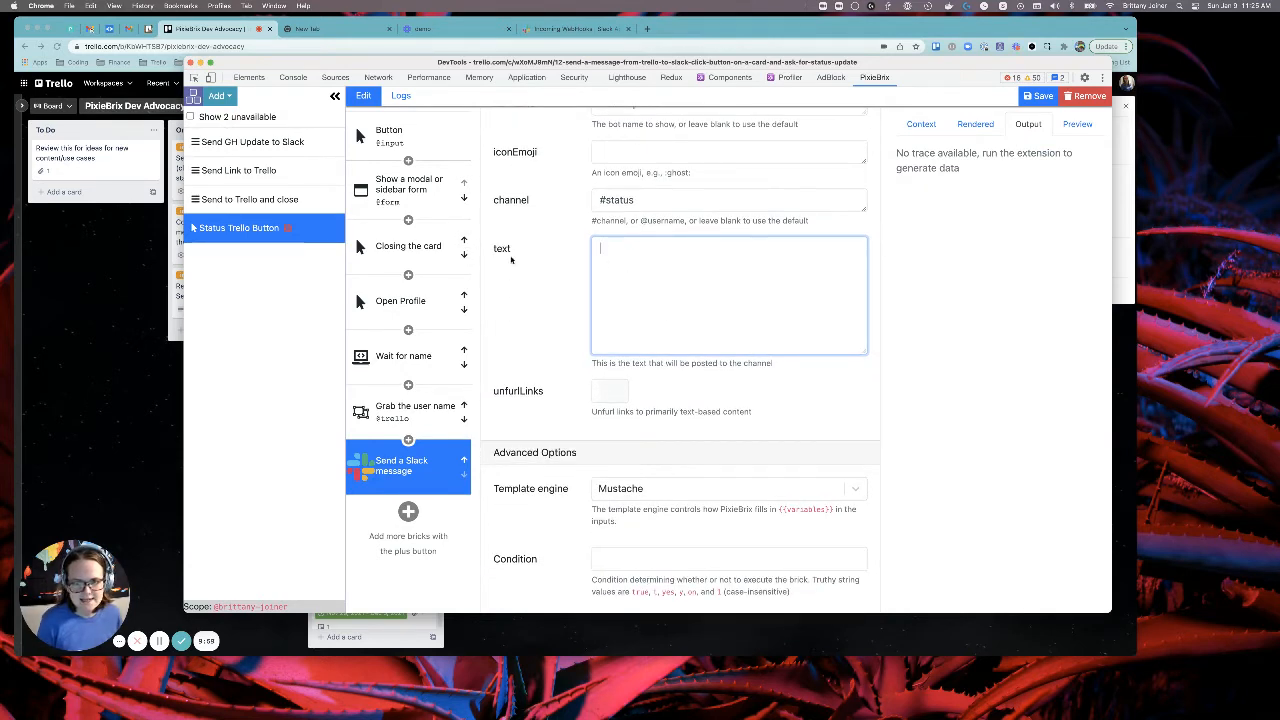
pyautogui.click(502, 249)
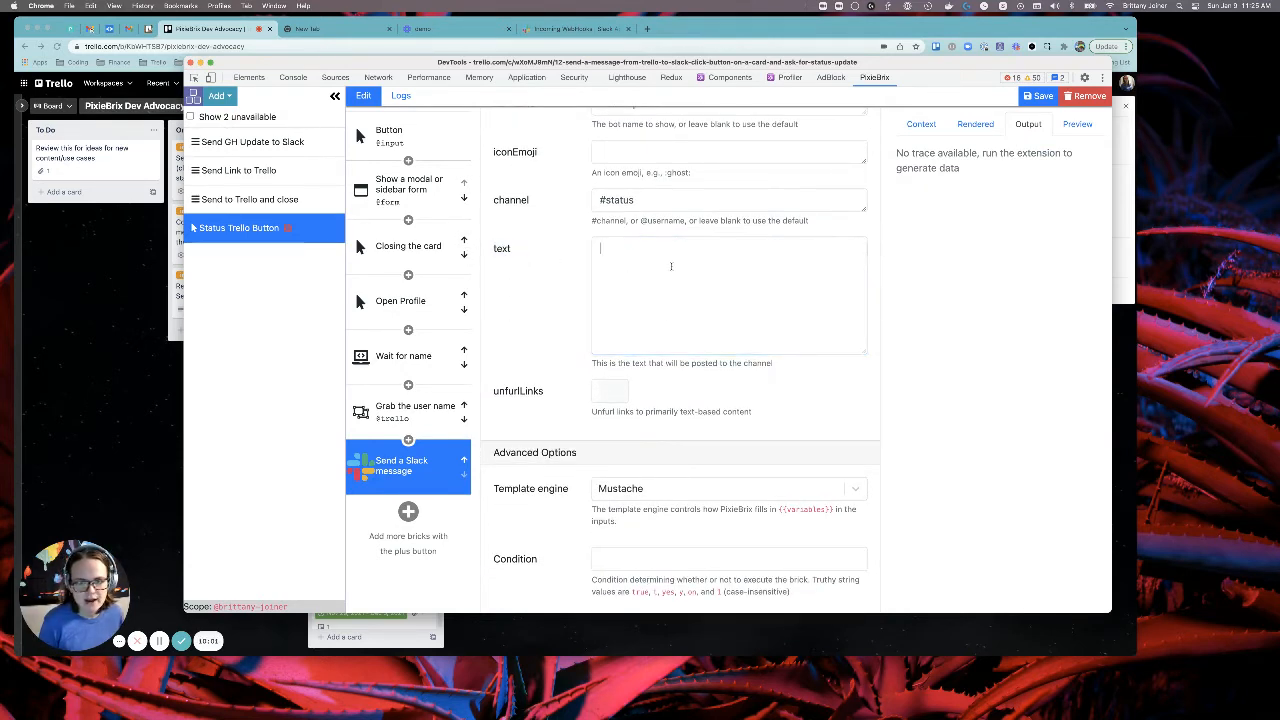
pyautogui.click(671, 266)
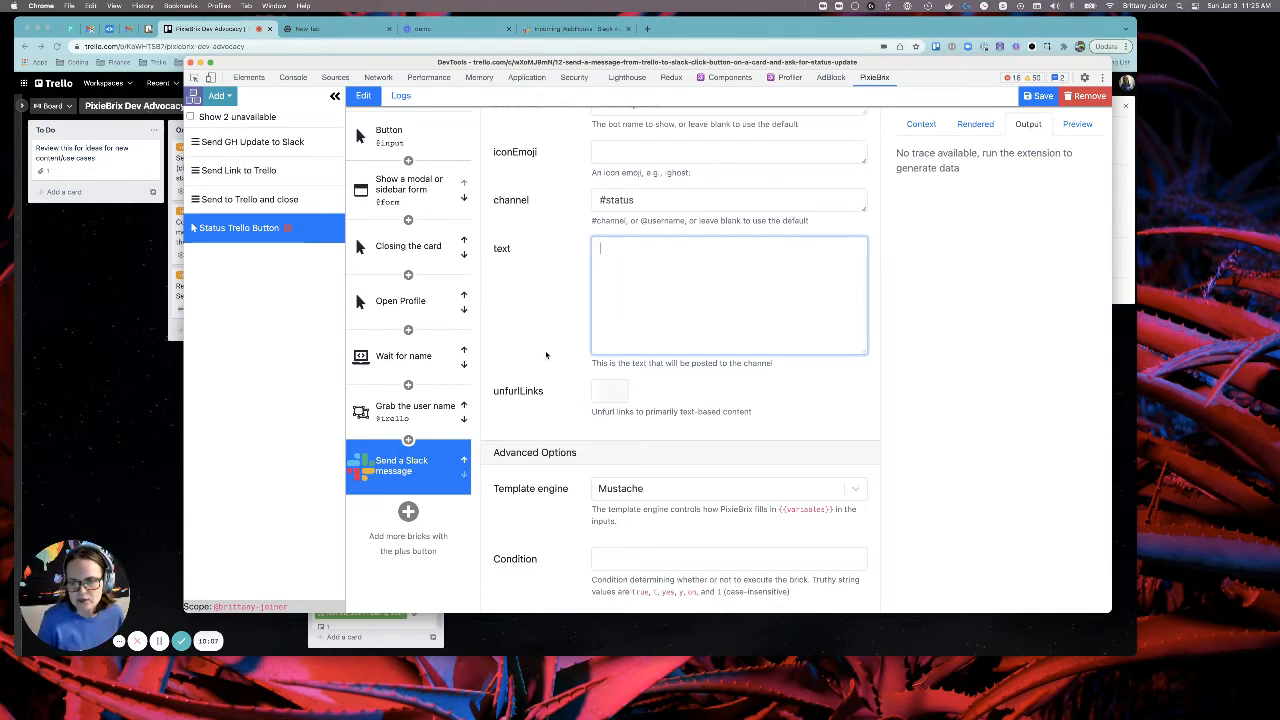
pyautogui.click(238, 146)
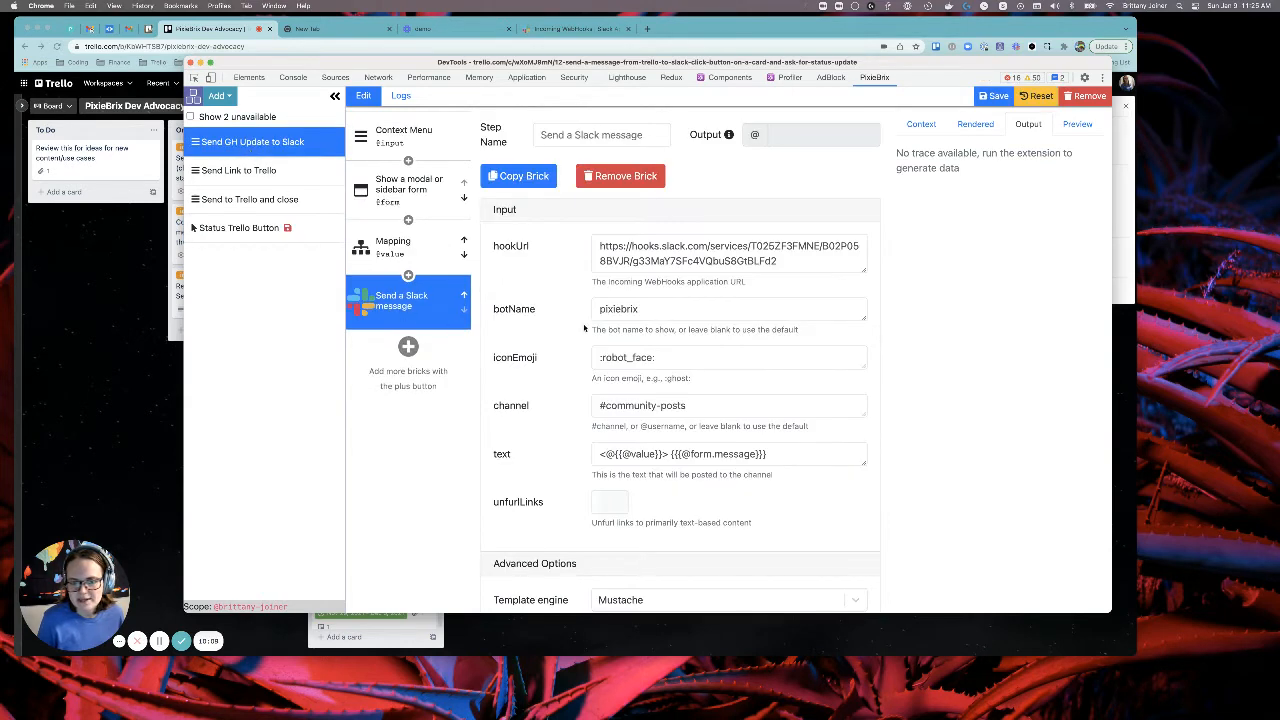
pyautogui.scroll(-2, 585, 328)
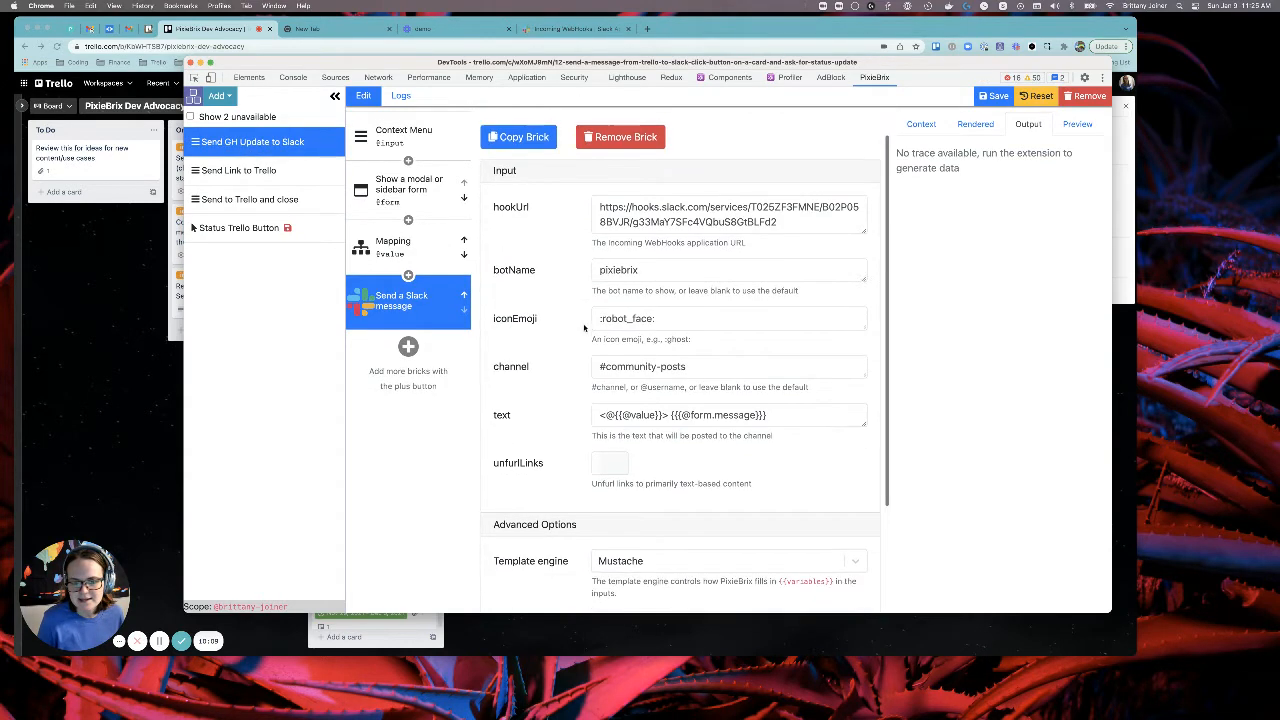
pyautogui.tripleClick(622, 403)
pyautogui.hotkey('ctrl', 'c')
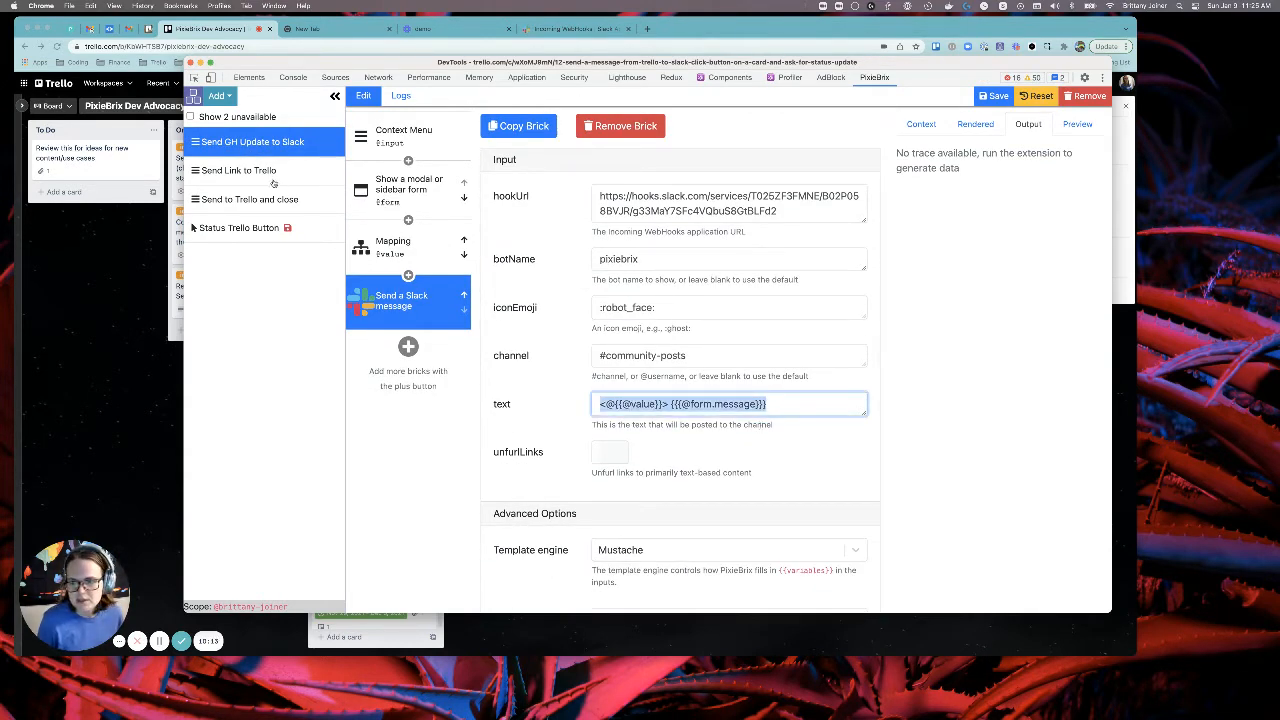
pyautogui.click(257, 232)
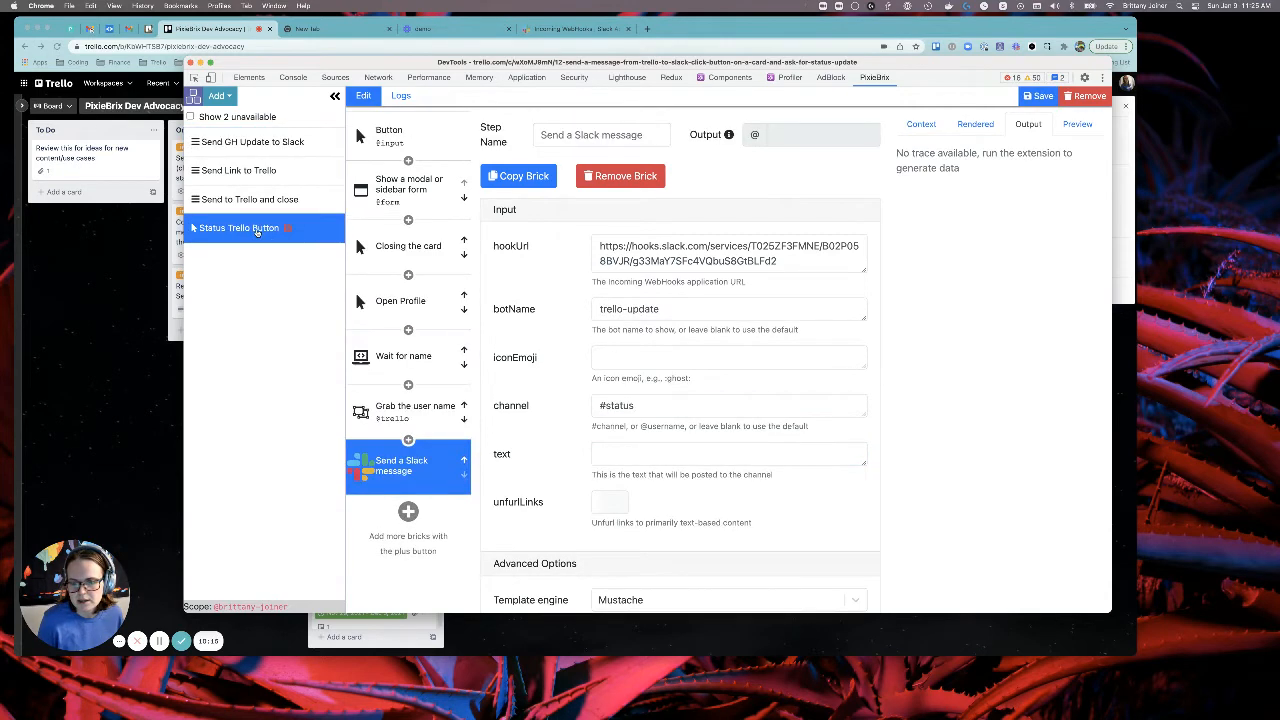
pyautogui.scroll(-3, 609, 367)
pyautogui.click(612, 338)
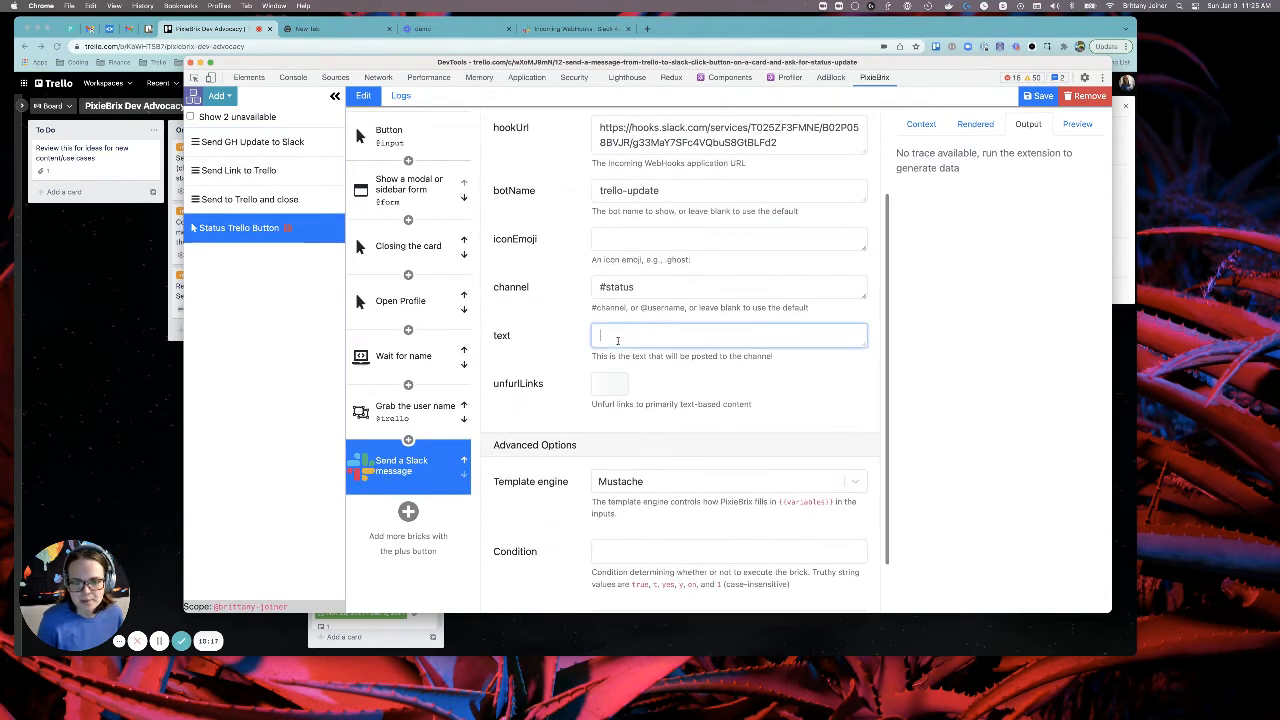
pyautogui.hotkey('ctrl', 'v')
pyautogui.moveTo(866, 347); pyautogui.dragTo(866, 437)
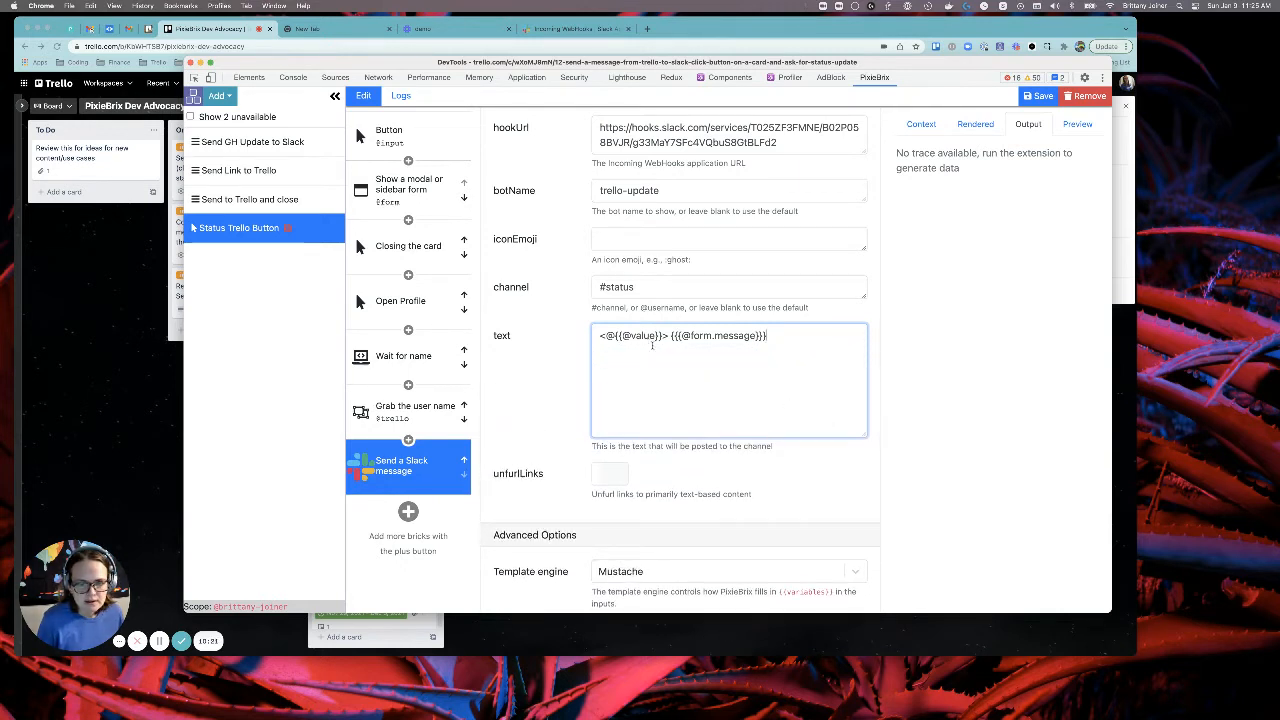
# Step: Clear the Slack message's text in the Status Trello Button and include unavailable extensions in the list
pyautogui.tripleClick(810, 336)
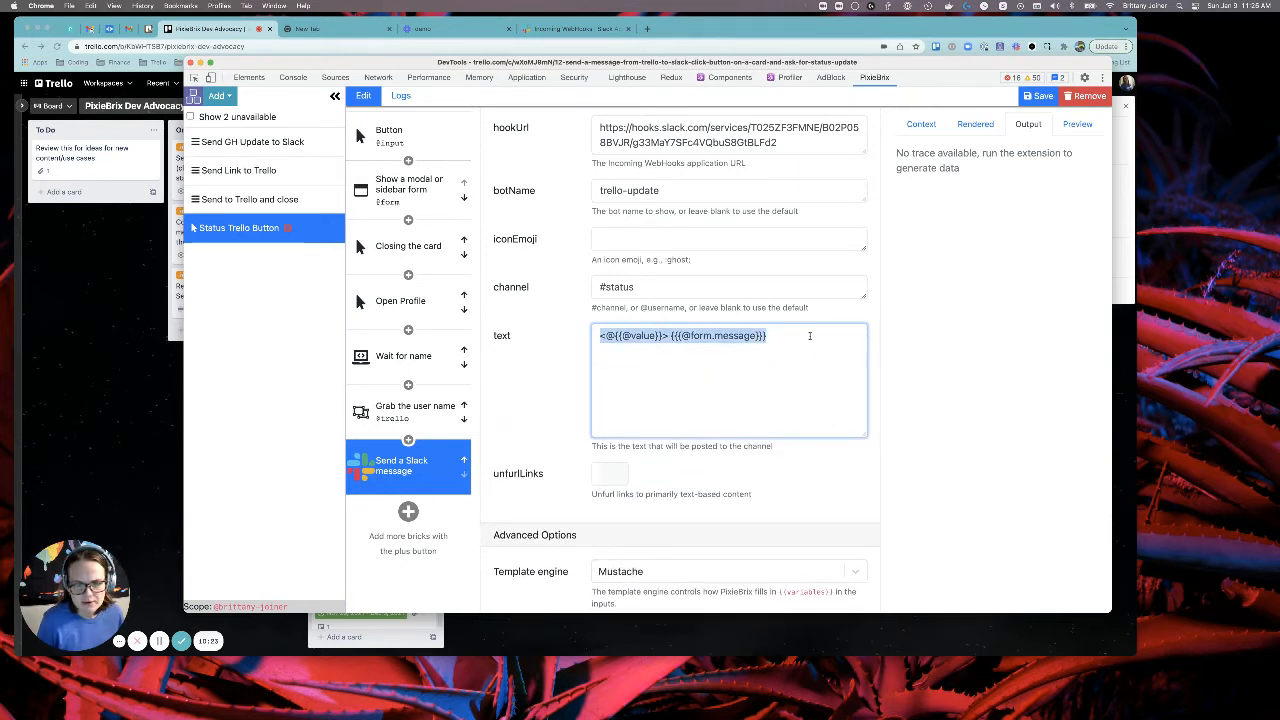
pyautogui.press('BackSpace')
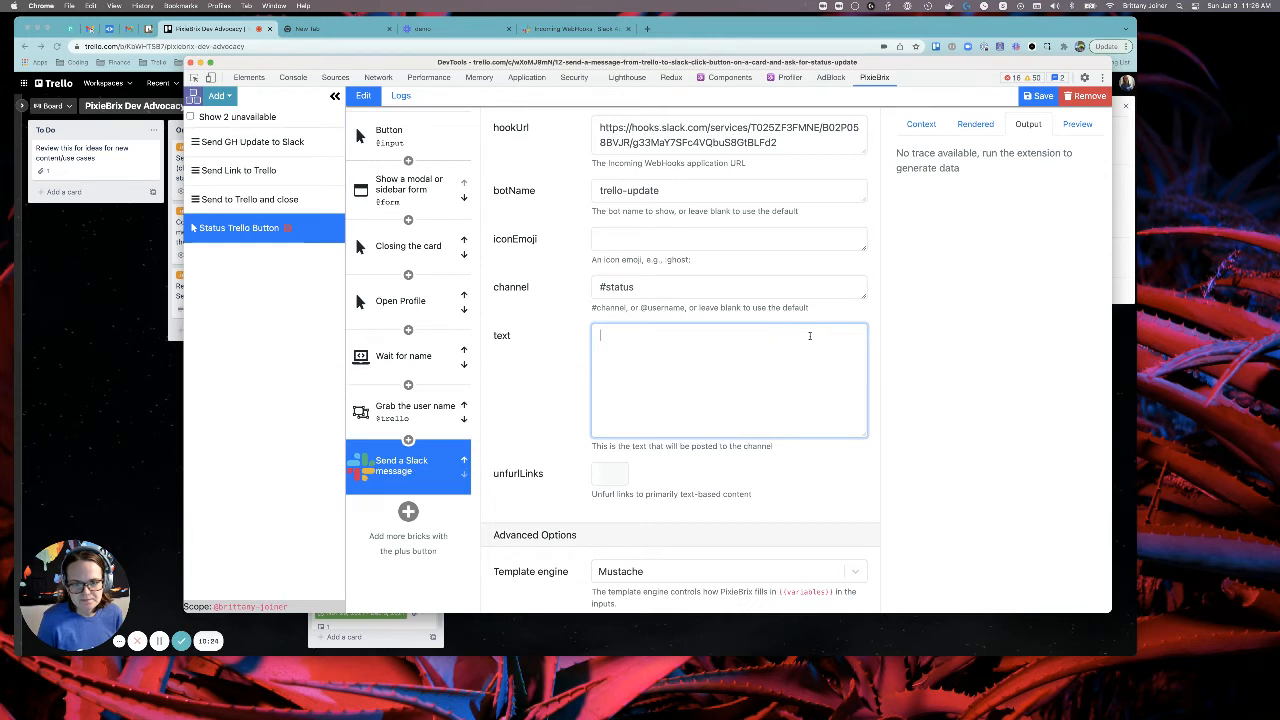
pyautogui.click(238, 122)
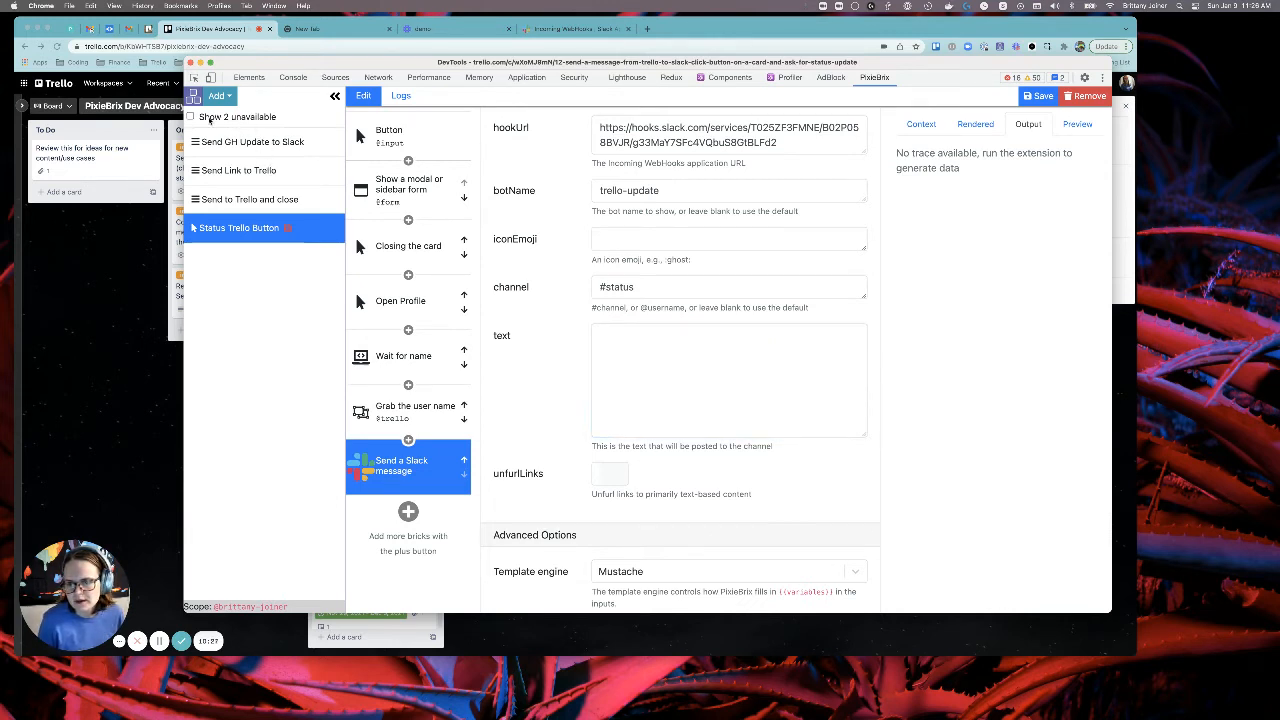
pyautogui.click(191, 117)
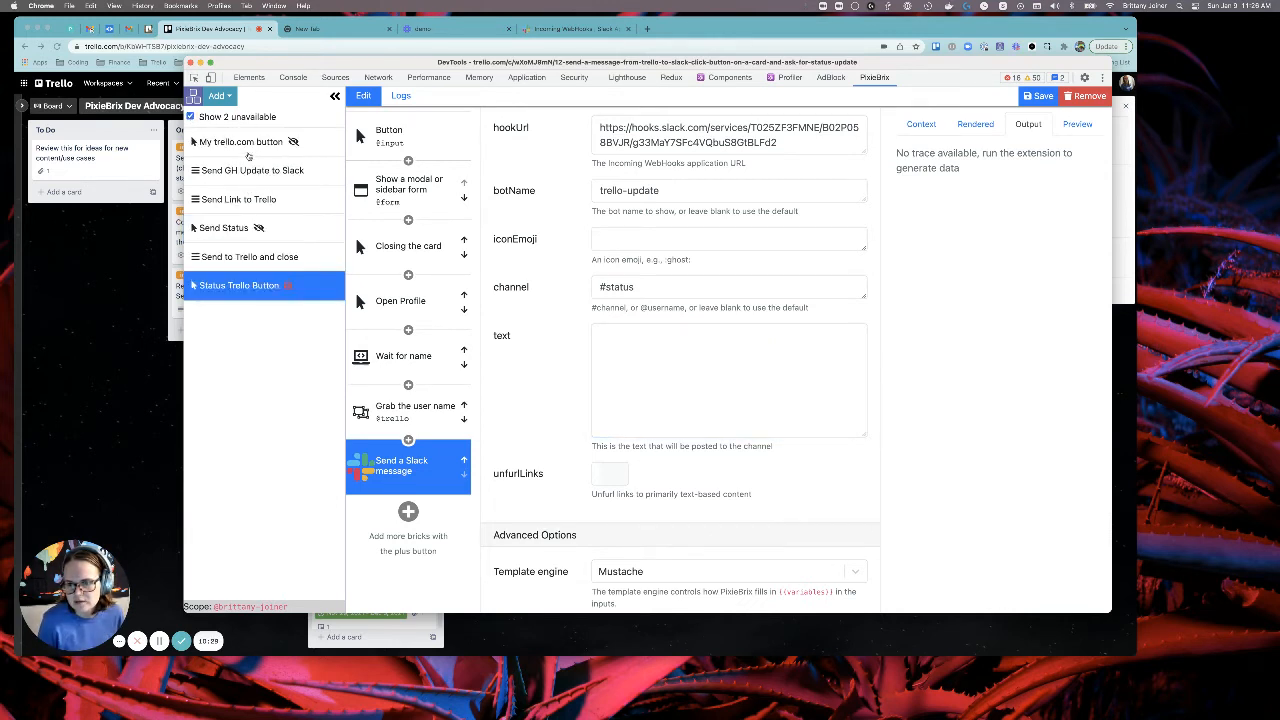
pyautogui.click(254, 146)
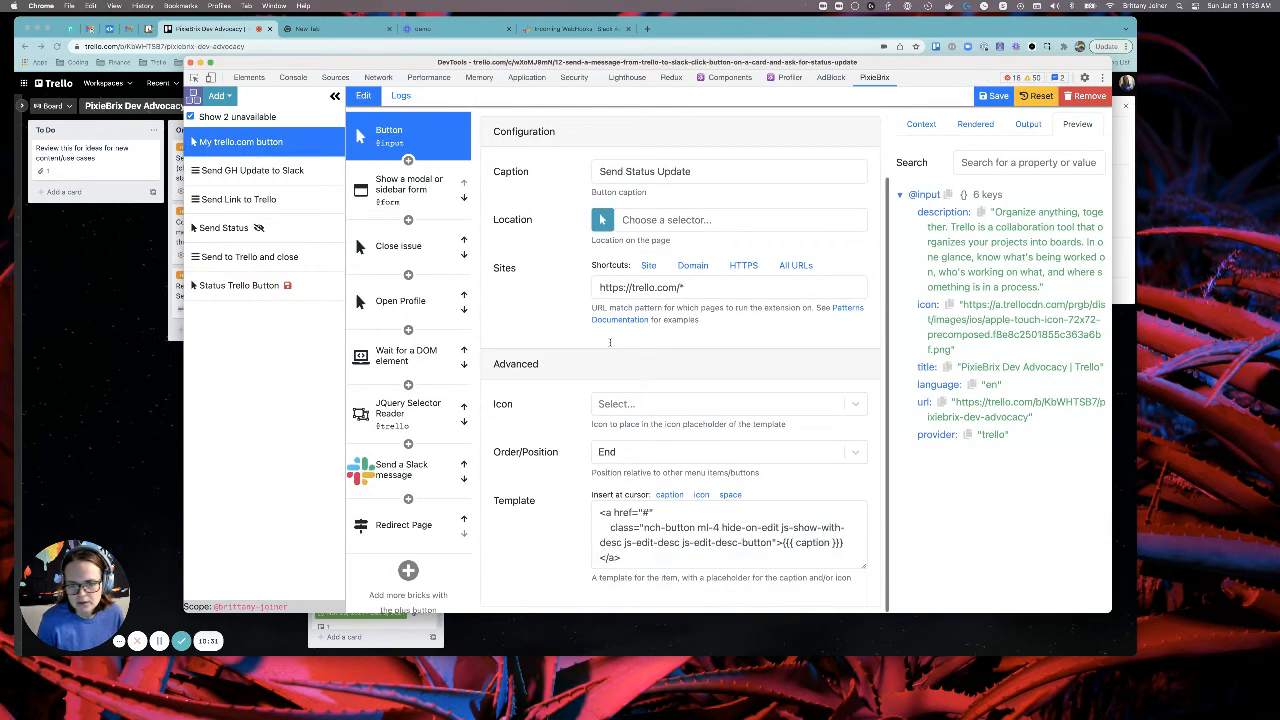
pyautogui.click(428, 461)
pyautogui.tripleClick(668, 408)
pyautogui.press('super+c')
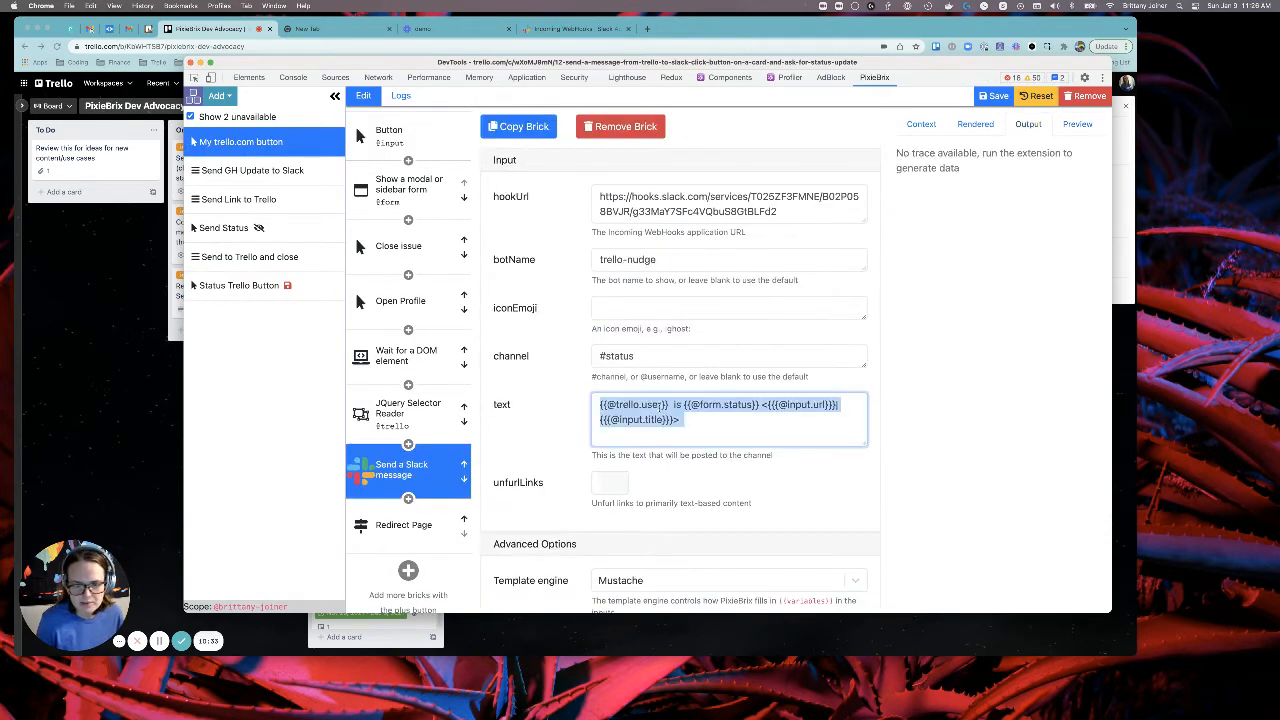
pyautogui.click(246, 286)
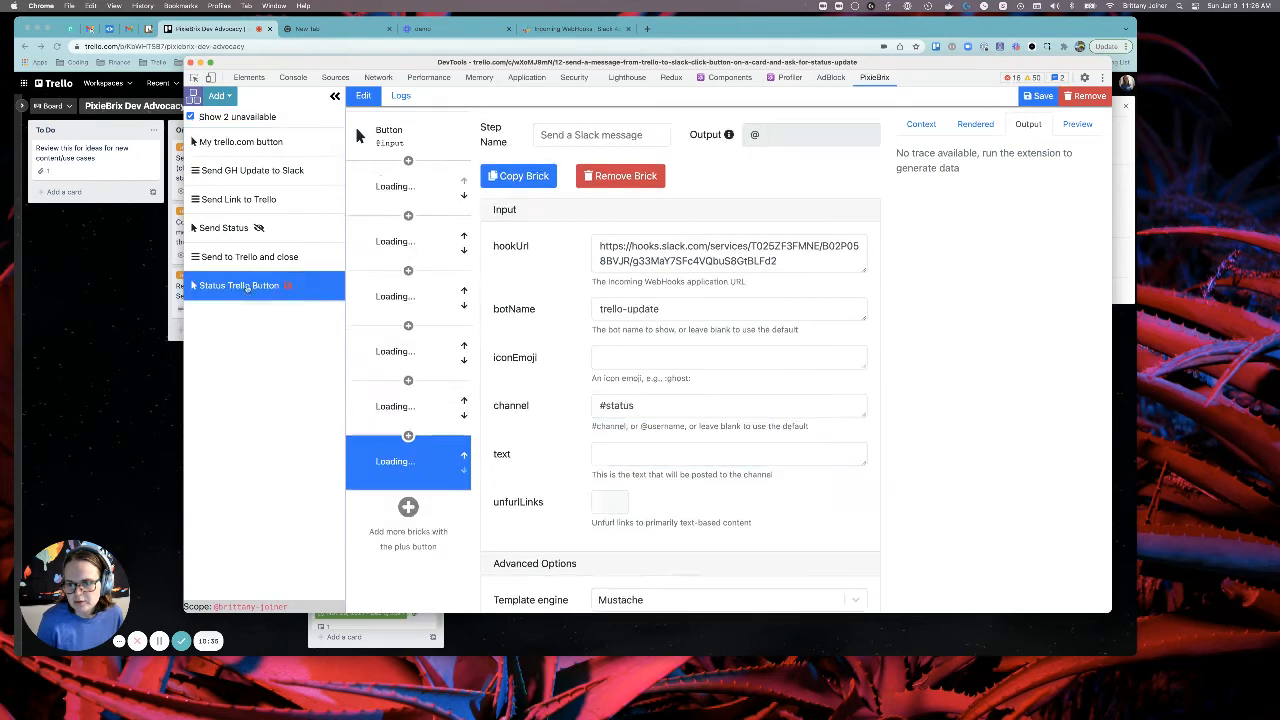
pyautogui.scroll(-2, 624, 427)
pyautogui.click(620, 329)
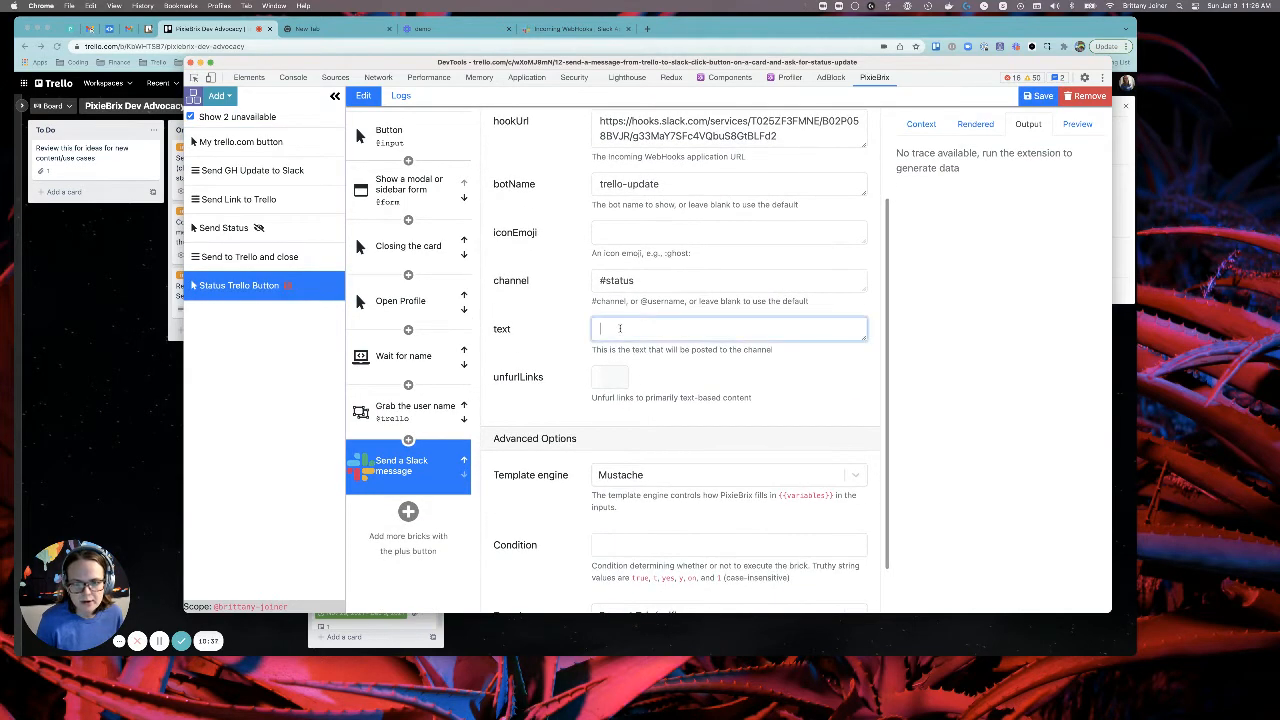
pyautogui.press('super+v')
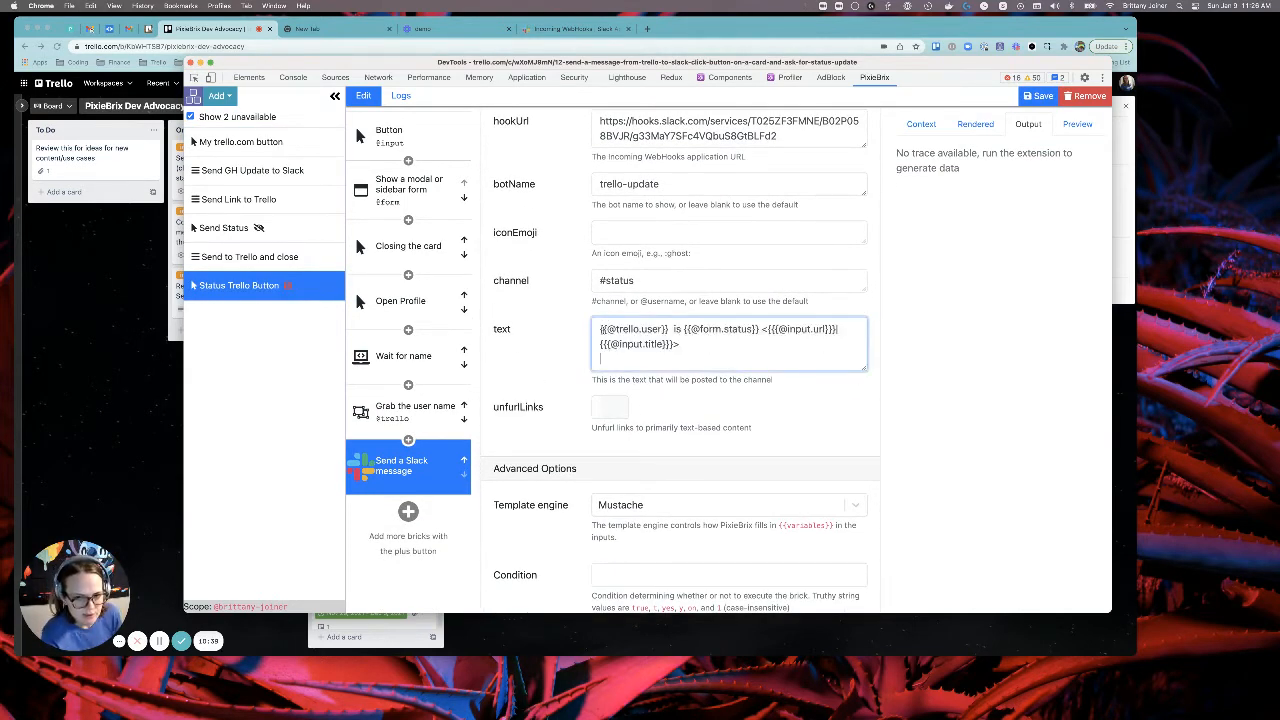
# Step: Check the Slack text's user and status variables against the Grab the user name and modal form steps, and examine its link portion
pyautogui.moveTo(601, 329); pyautogui.dragTo(668, 330)
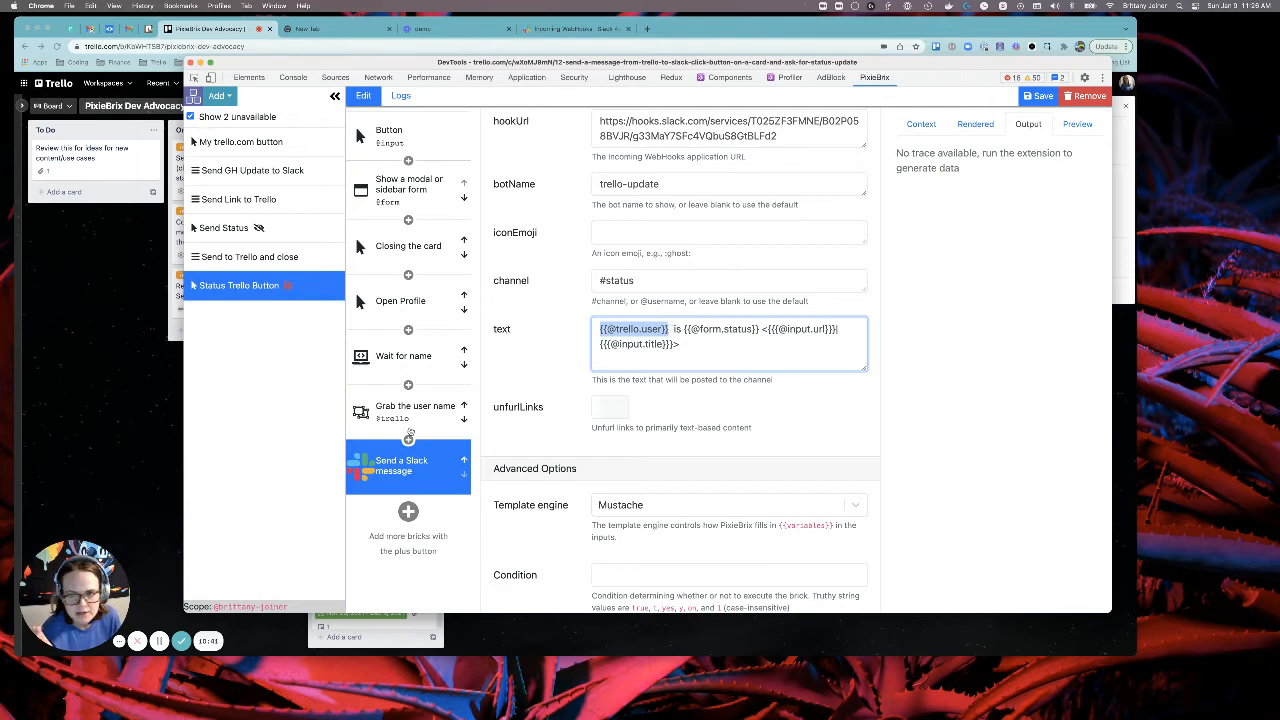
pyautogui.click(400, 420)
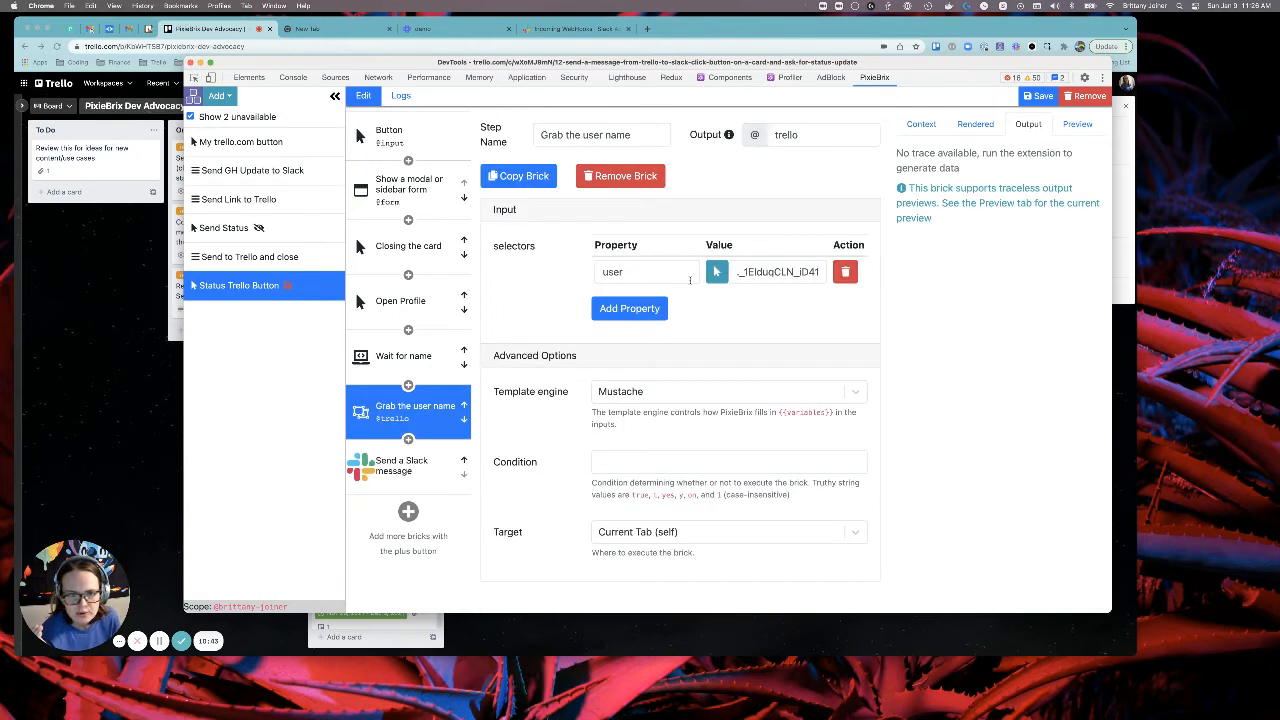
pyautogui.click(460, 468)
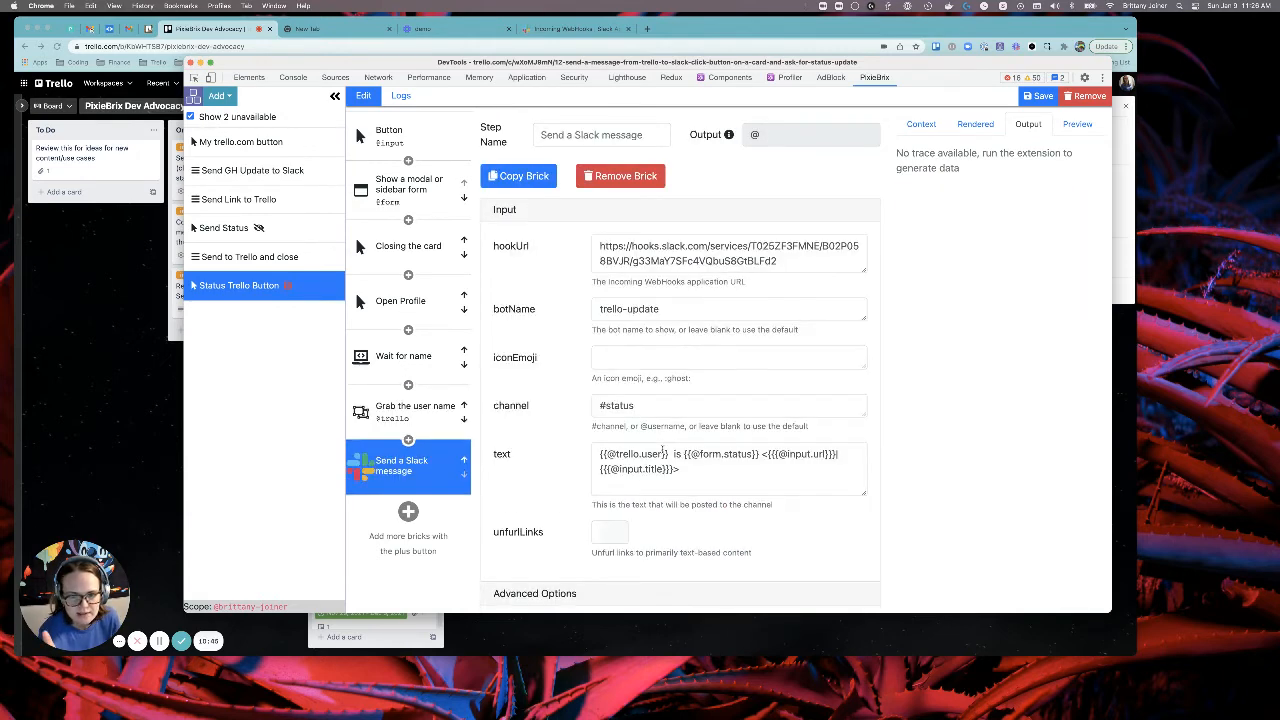
pyautogui.scroll(-1, 662, 449)
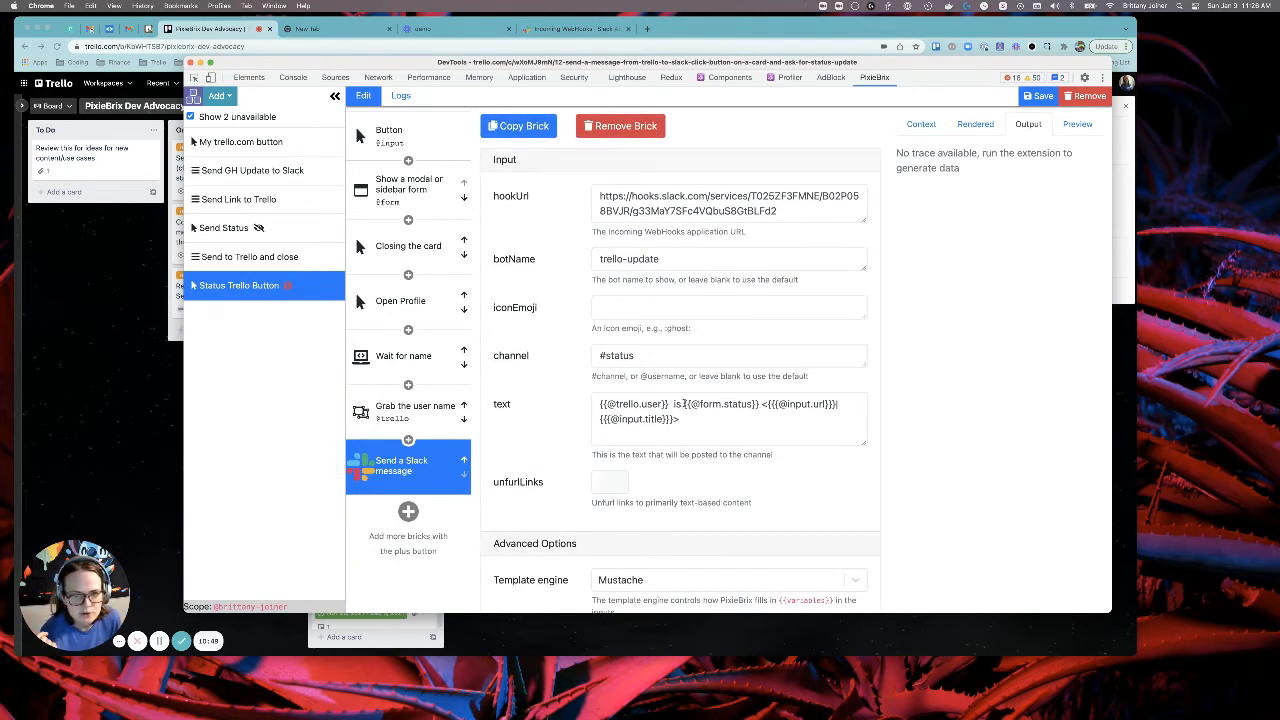
pyautogui.click(397, 195)
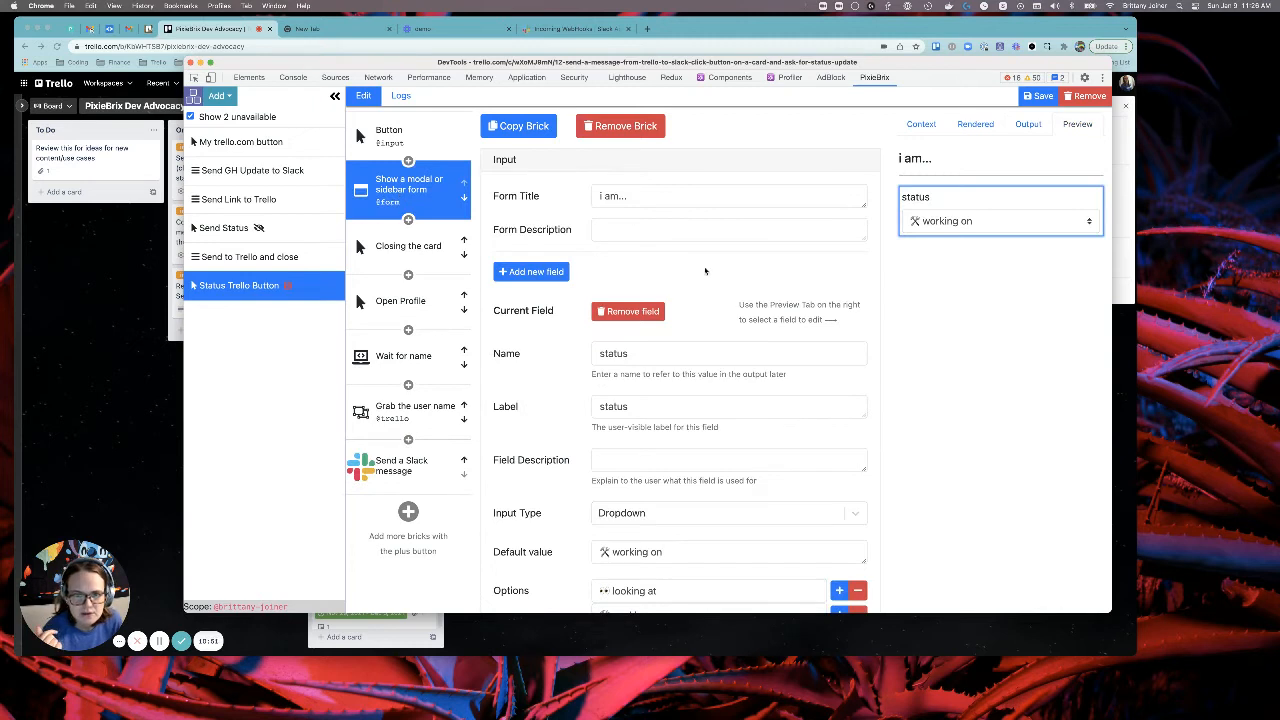
pyautogui.scroll(1, 630, 148)
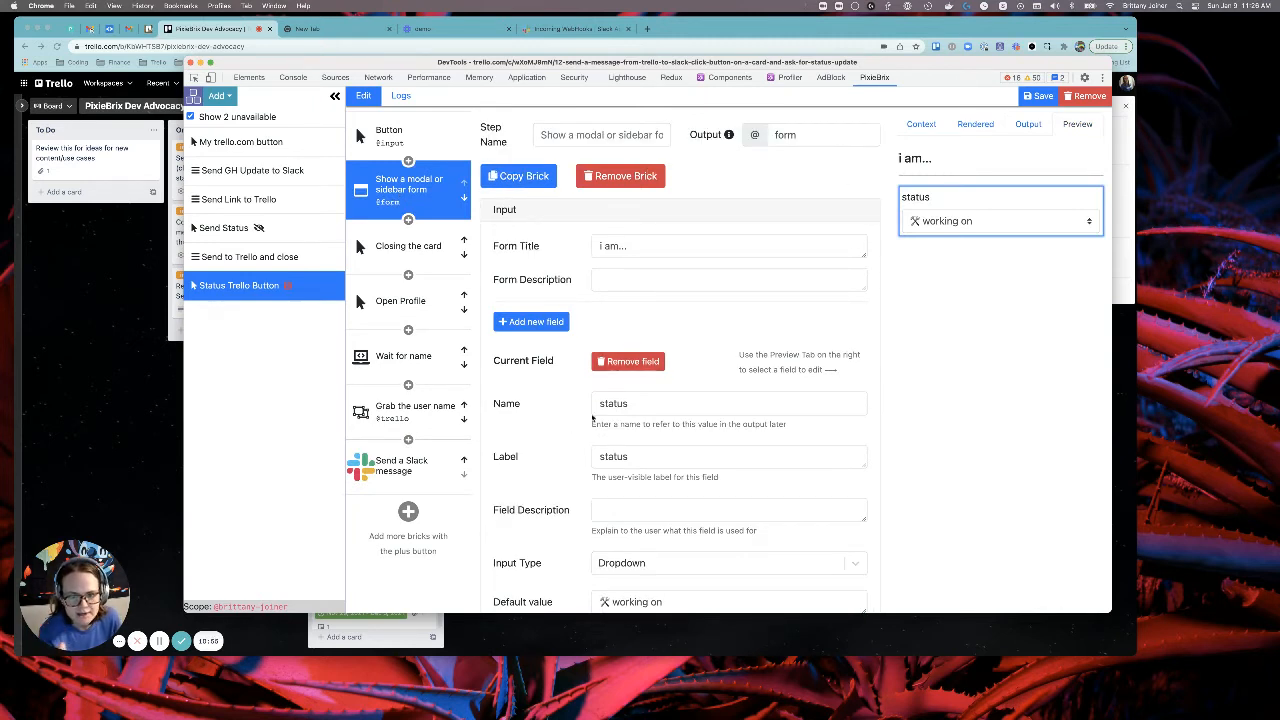
pyautogui.click(420, 466)
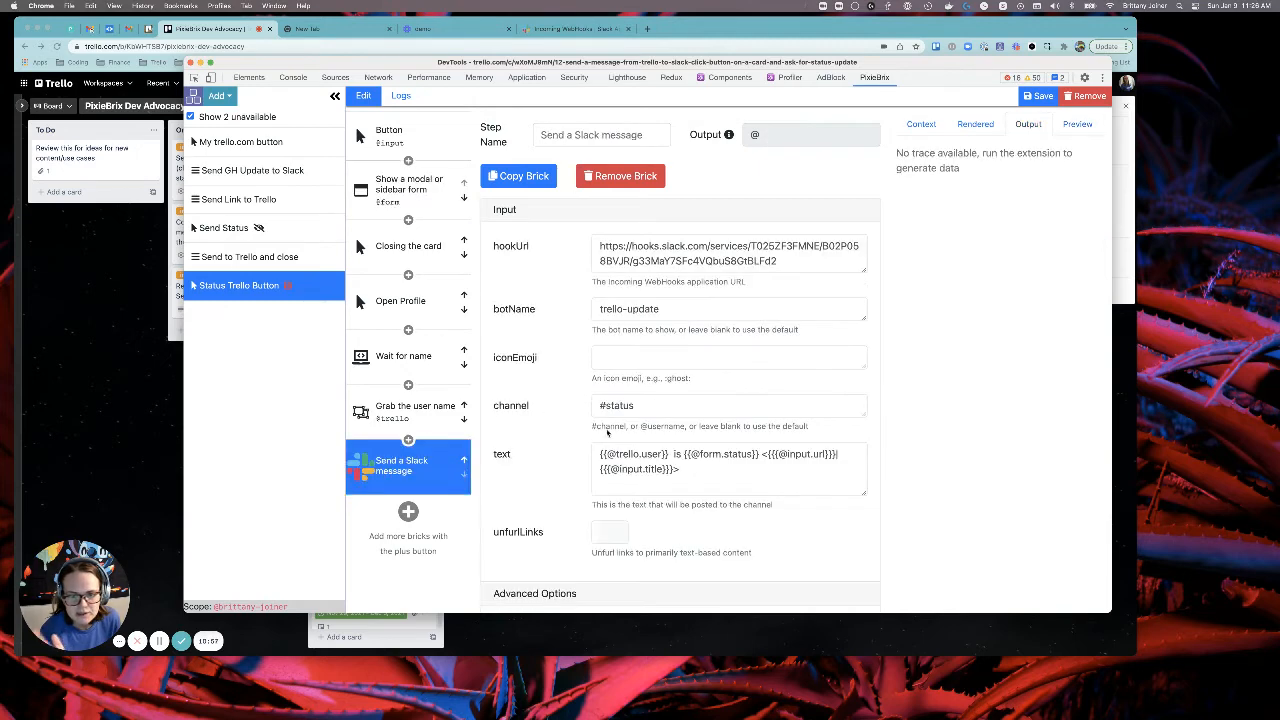
pyautogui.scroll(-1, 741, 455)
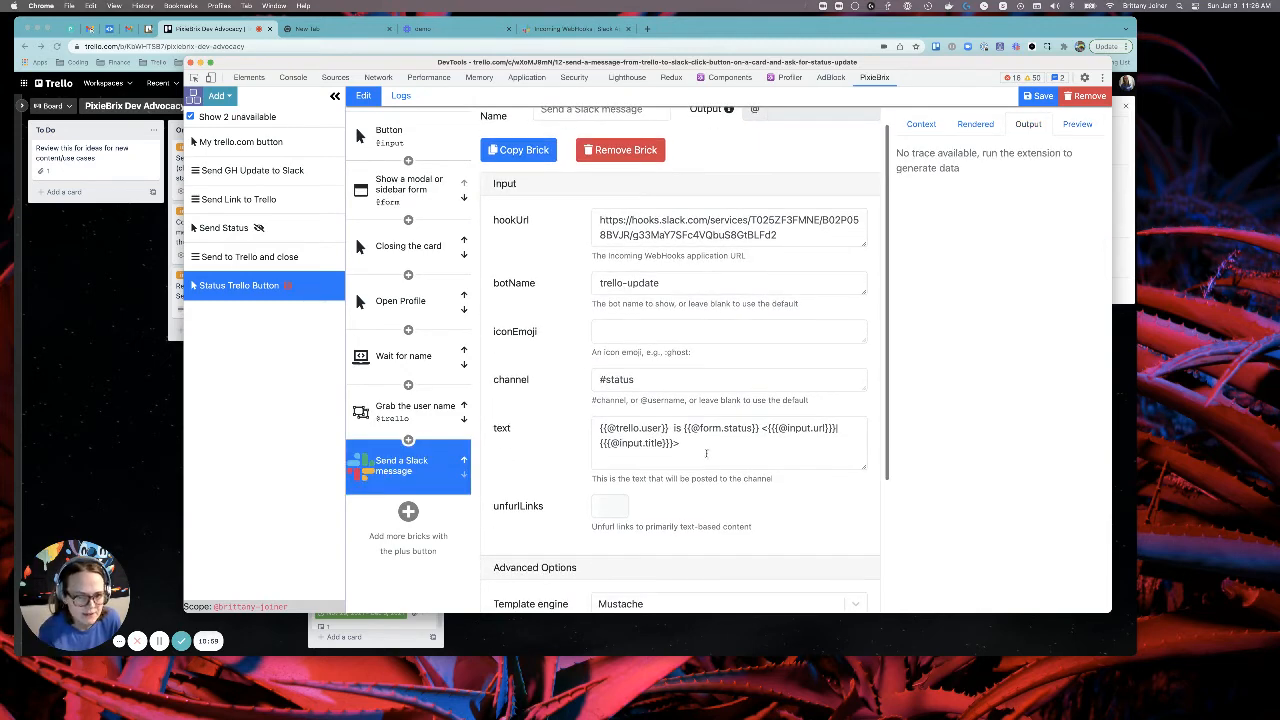
pyautogui.moveTo(762, 428); pyautogui.dragTo(770, 451)
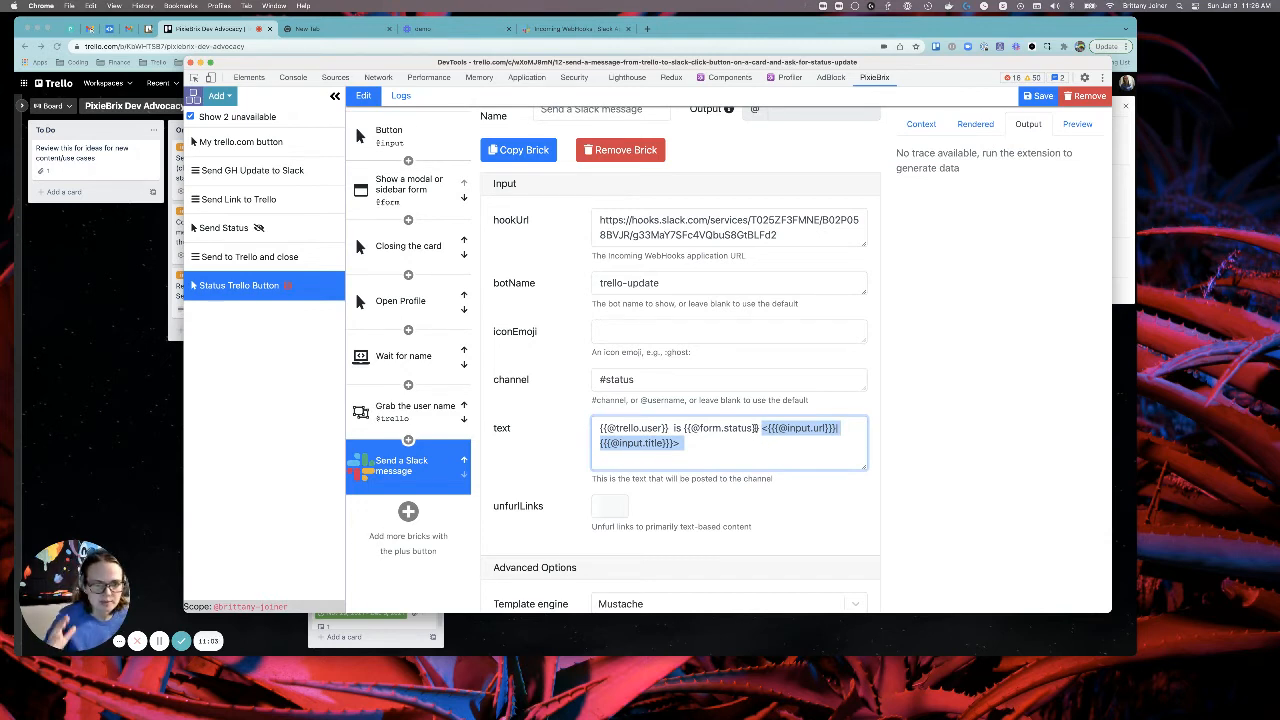
pyautogui.click(768, 427)
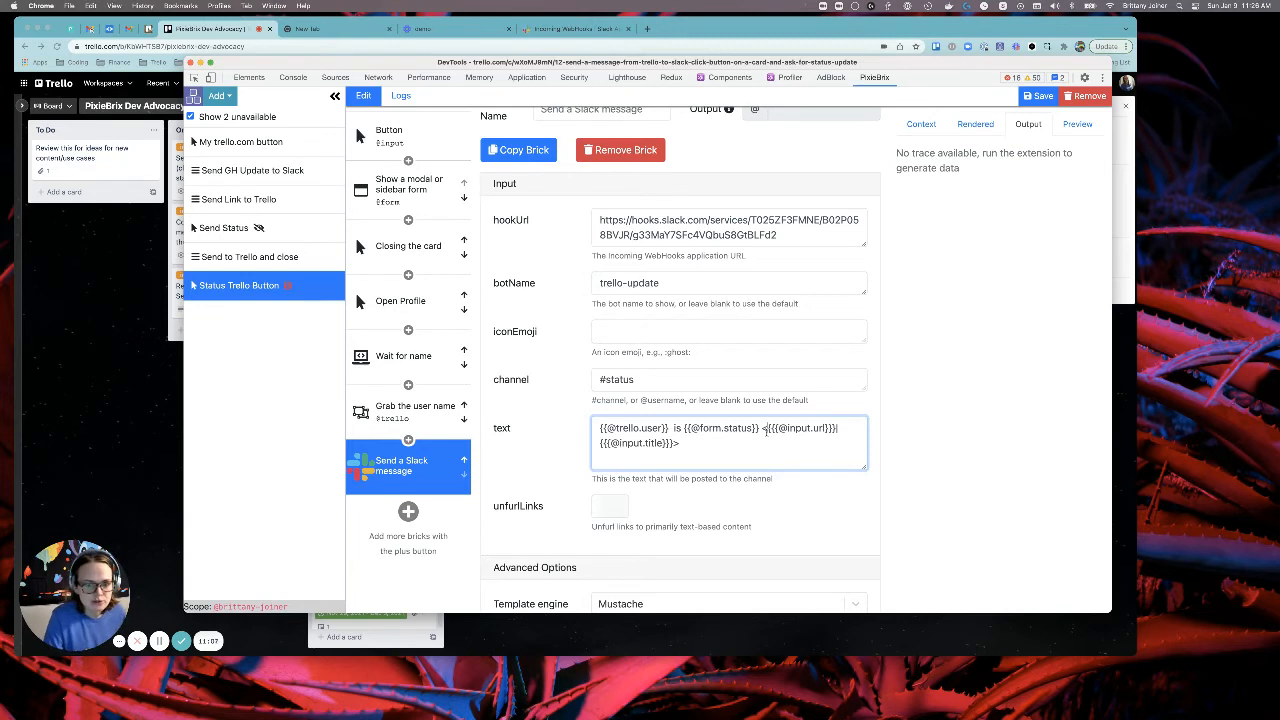
pyautogui.moveTo(766, 428); pyautogui.dragTo(779, 428)
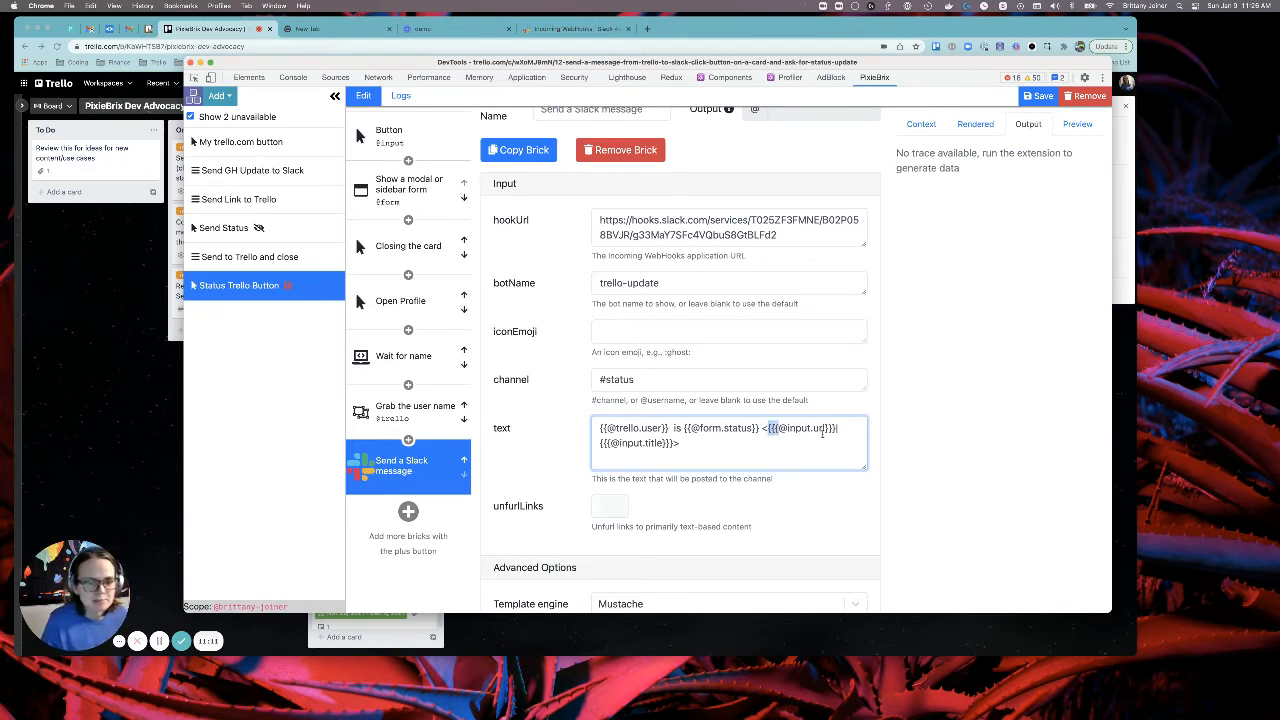
pyautogui.click(803, 429)
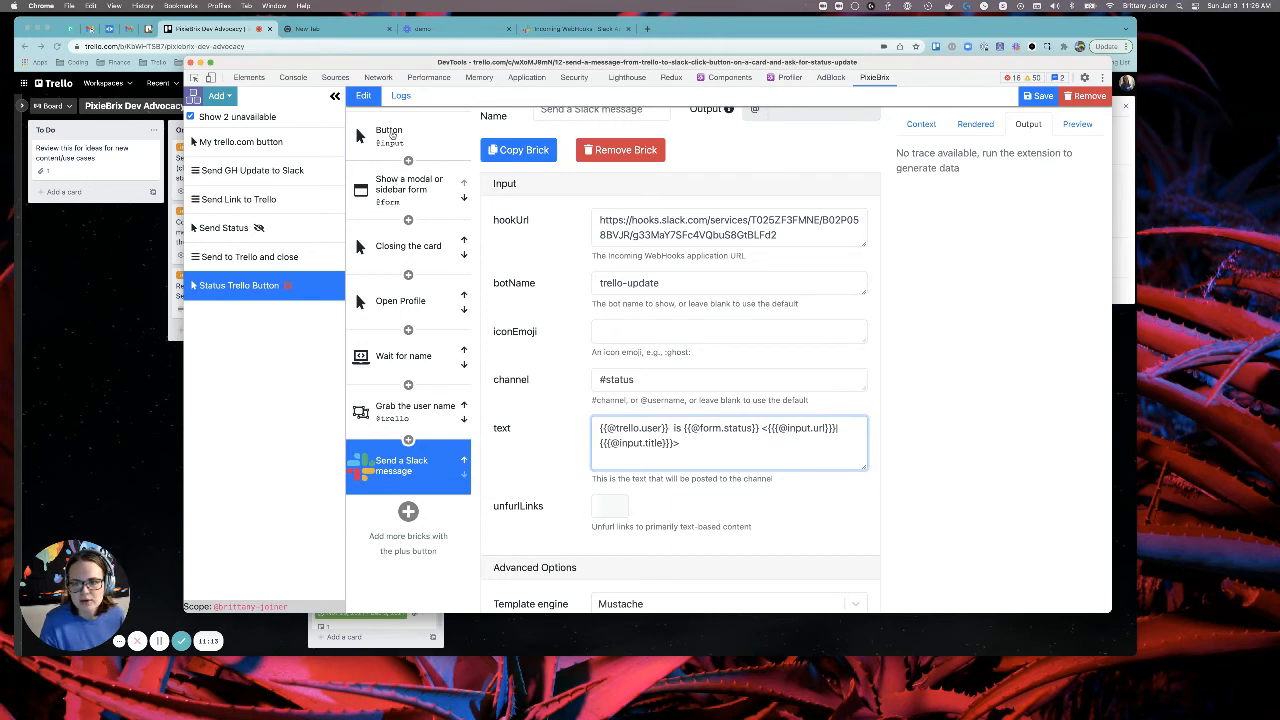
pyautogui.click(391, 135)
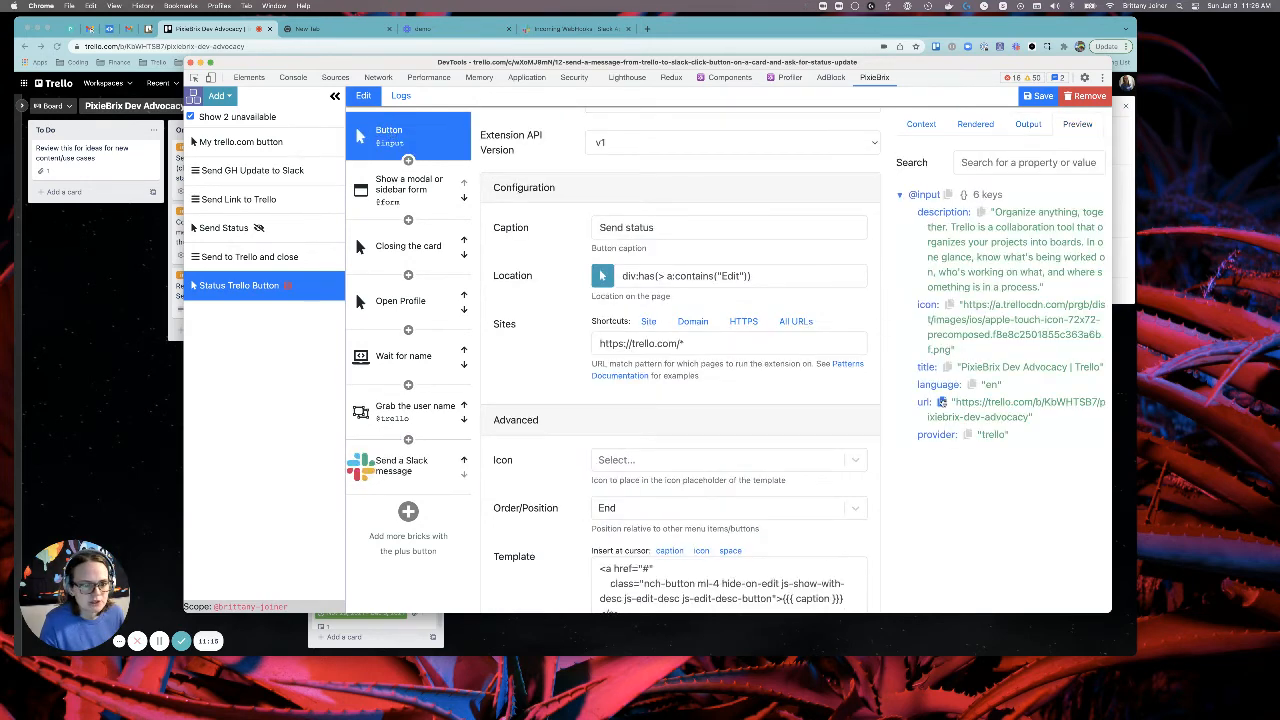
pyautogui.click(941, 401)
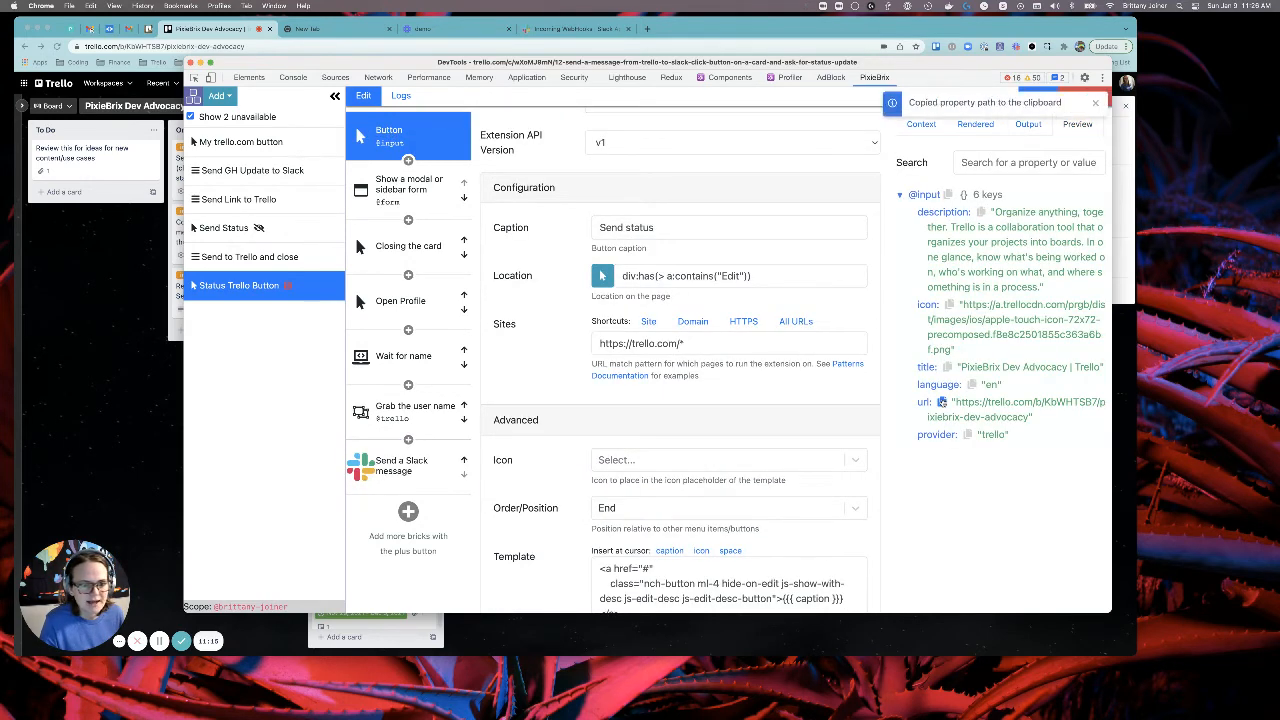
pyautogui.click(393, 468)
pyautogui.click(711, 457)
pyautogui.press('super+v')
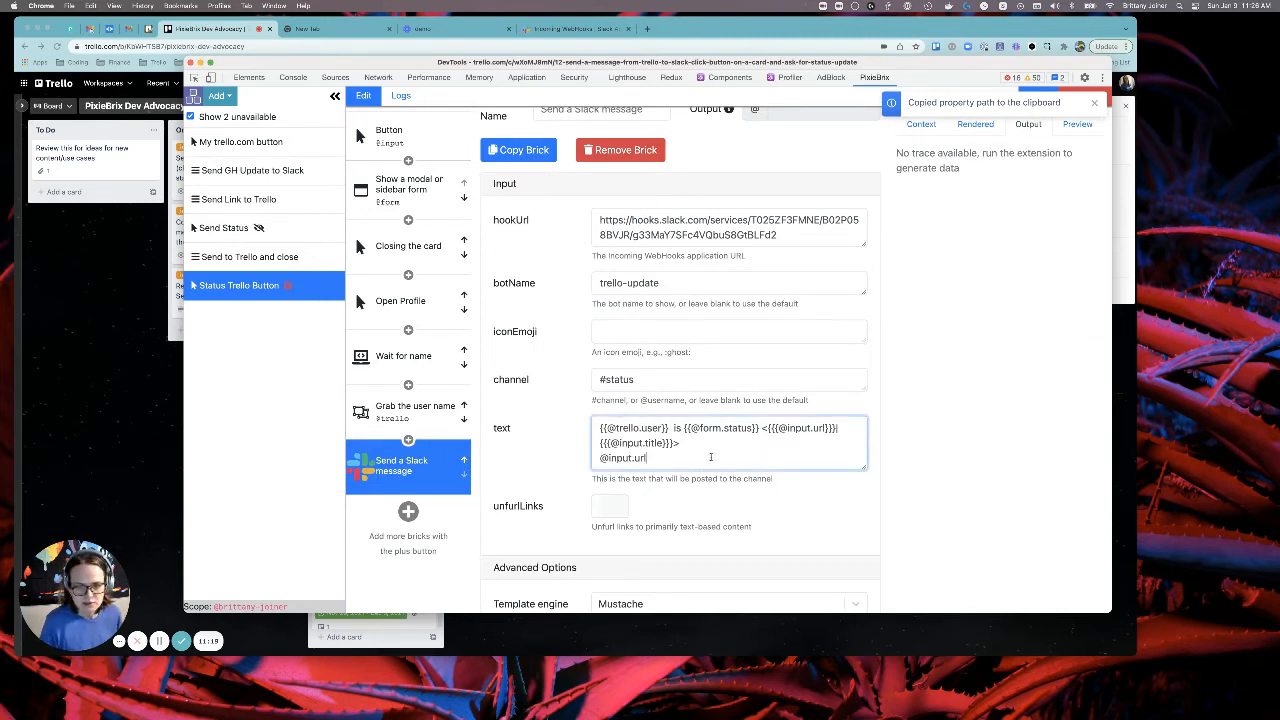
pyautogui.press('super+Left')
pyautogui.write('{{{')
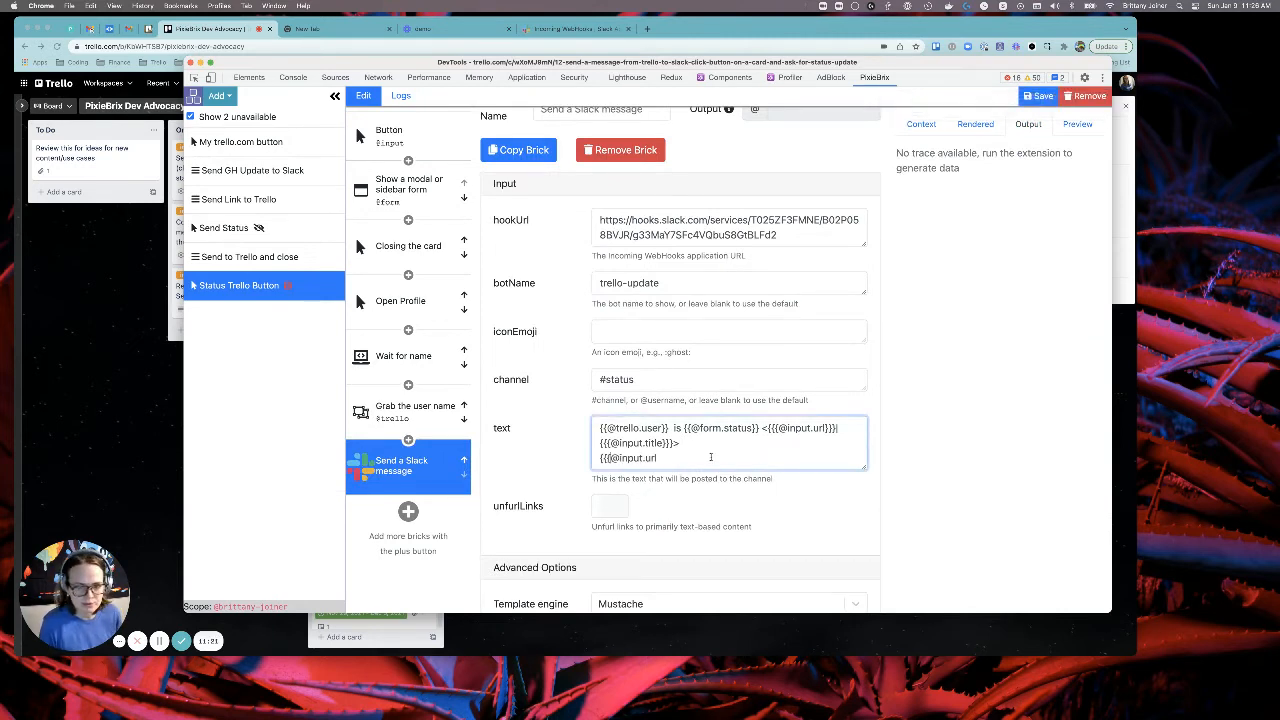
pyautogui.tripleClick(711, 457)
pyautogui.press('BackSpace')
pyautogui.press('BackSpace')
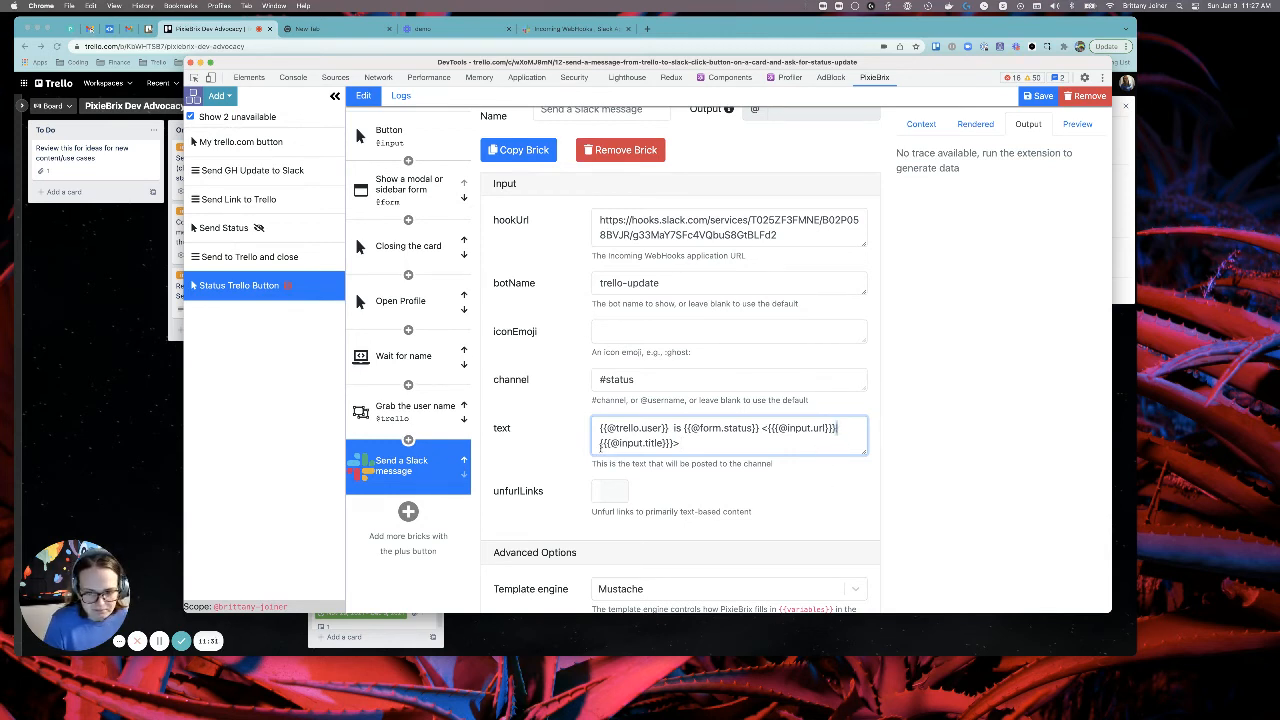
# Step: Review the Slack text's url and title link parts and the remaining message settings, and save the Status Trello Button
pyautogui.moveTo(599, 443); pyautogui.dragTo(678, 443)
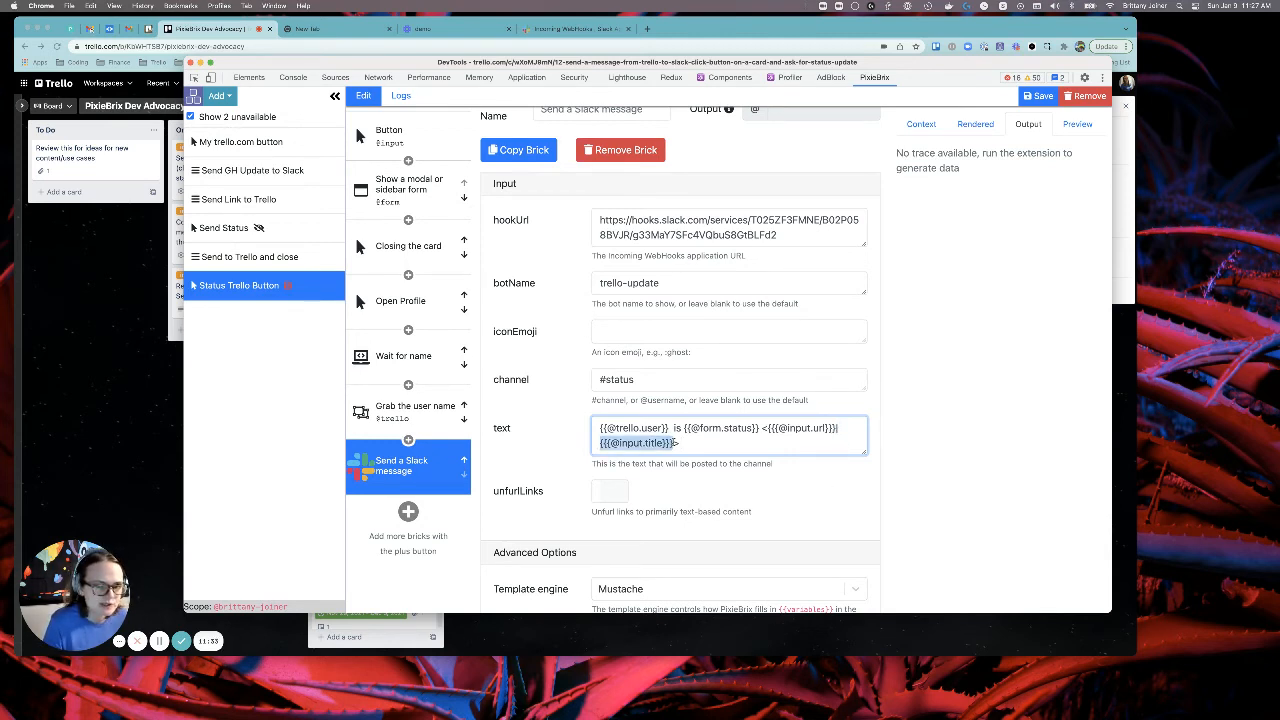
pyautogui.moveTo(768, 428); pyautogui.dragTo(838, 428)
pyautogui.moveTo(599, 443); pyautogui.dragTo(674, 443)
pyautogui.click(614, 443)
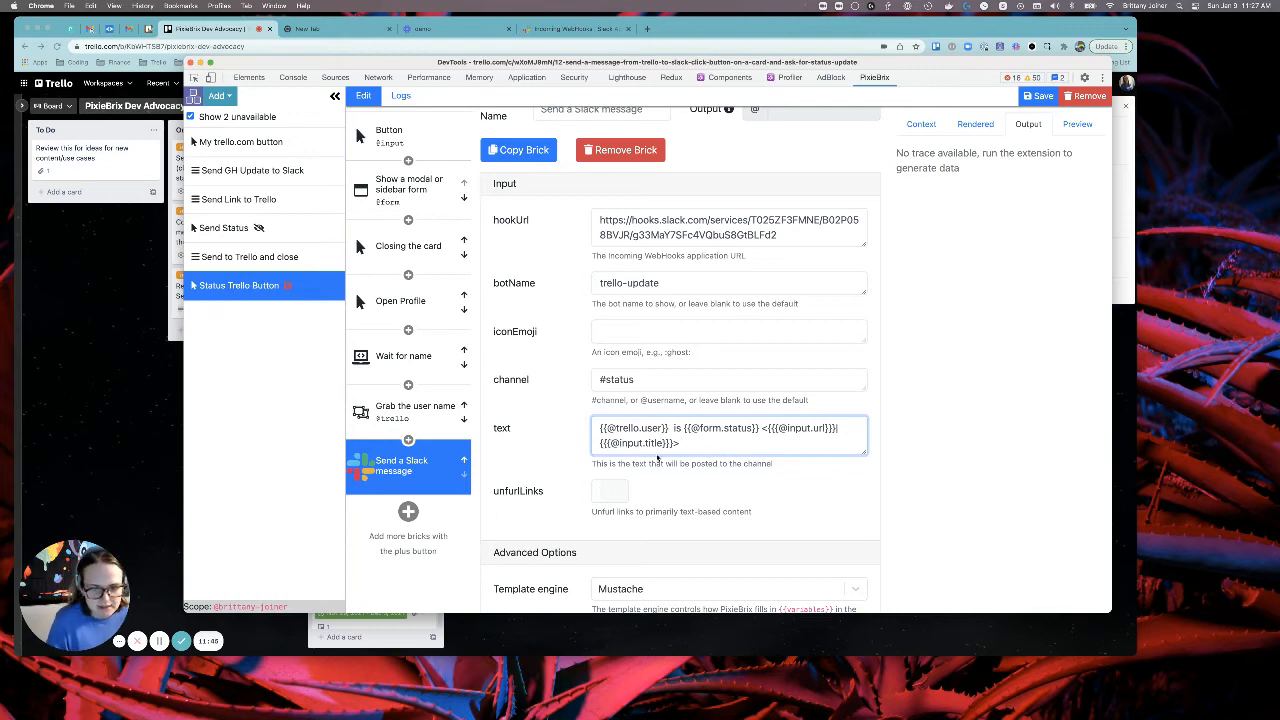
pyautogui.scroll(-3, 690, 430)
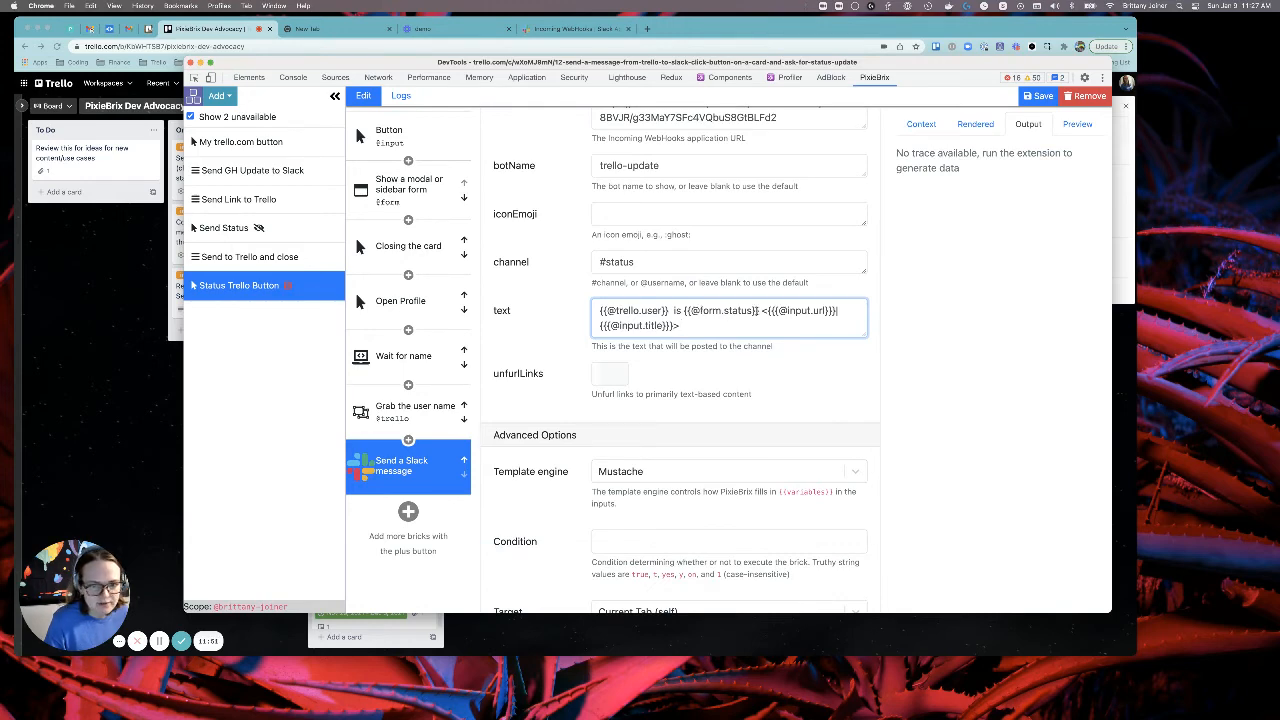
pyautogui.scroll(-1, 730, 348)
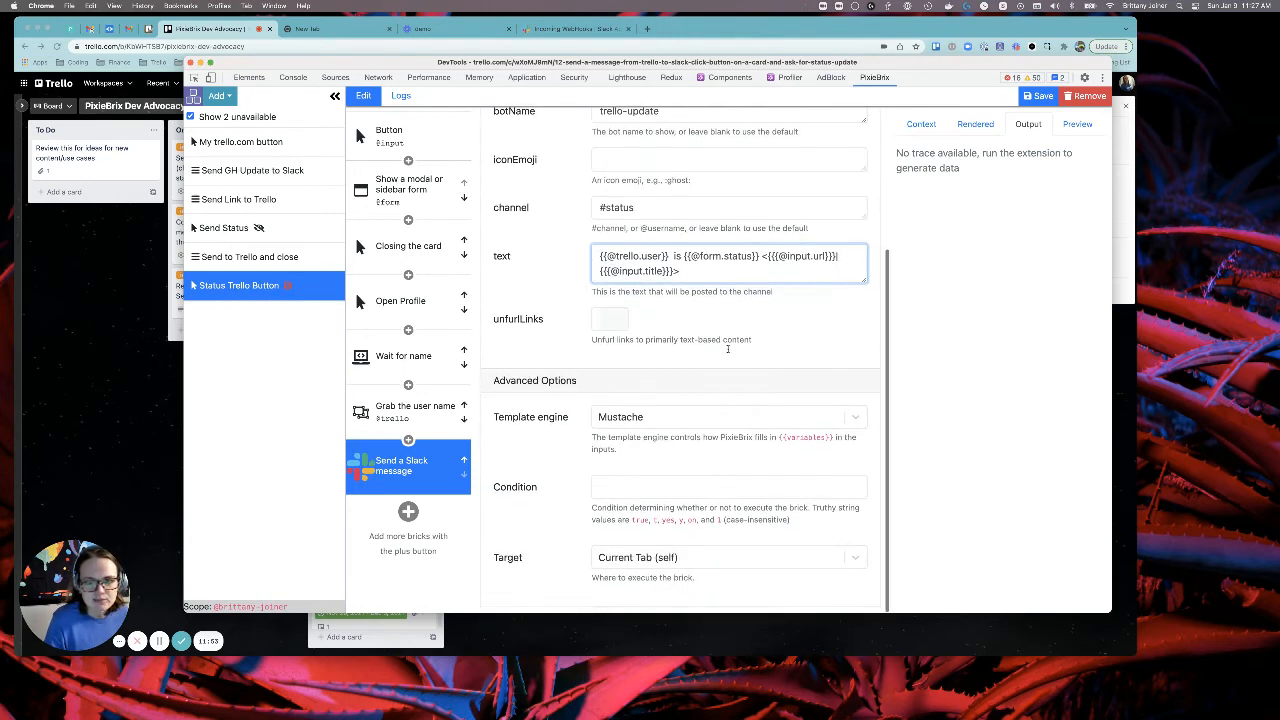
pyautogui.scroll(4, 728, 348)
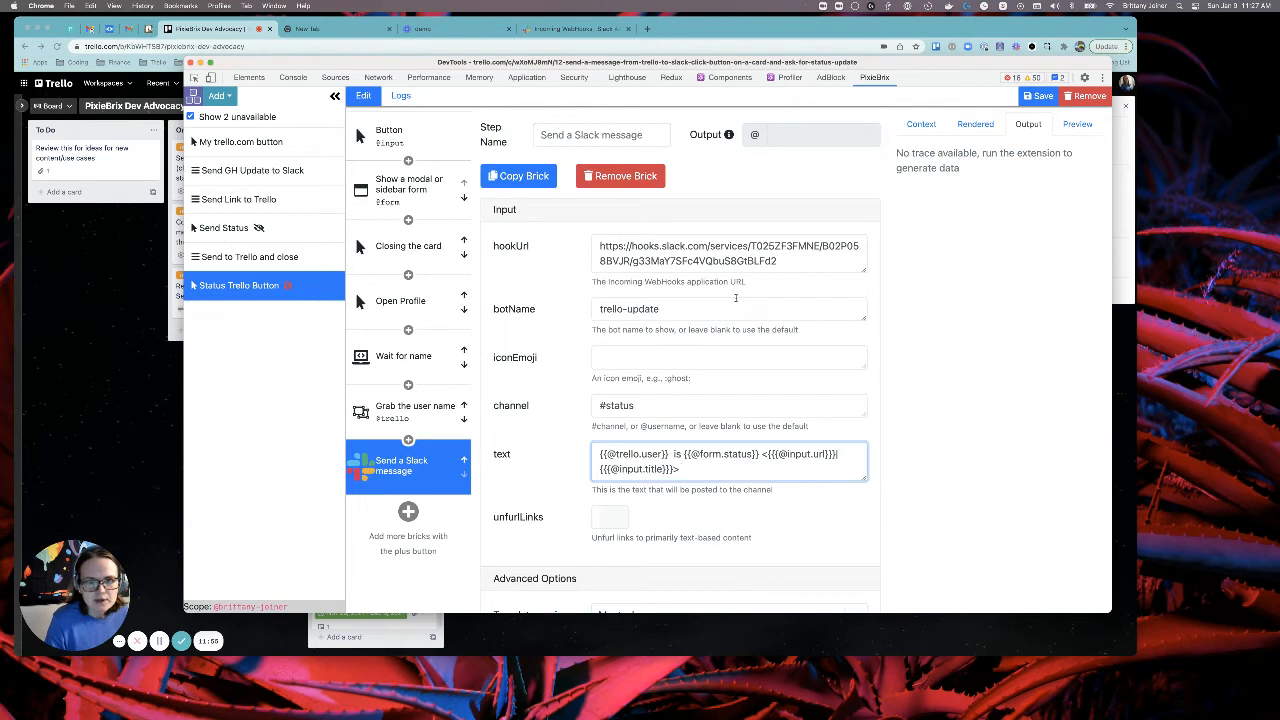
pyautogui.click(1037, 96)
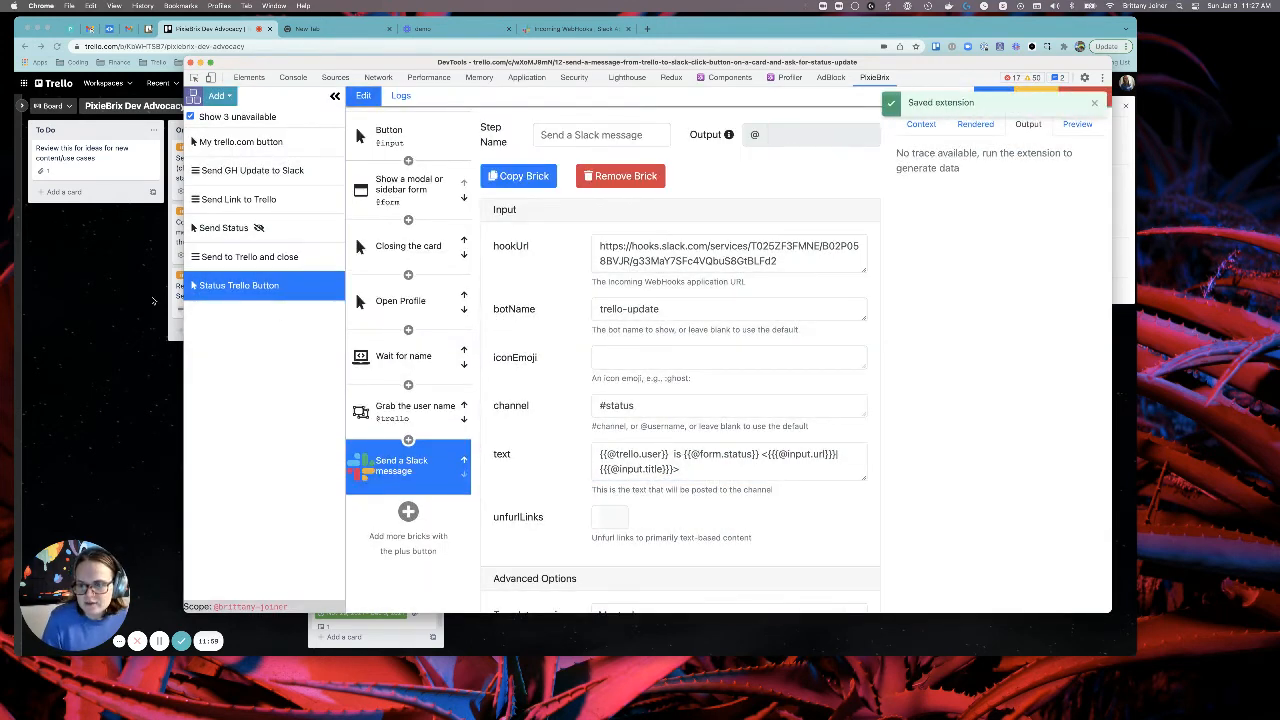
# Step: Open the card "Send a message from Trello to Slack" on the Trello board and launch its Send status button
pyautogui.click(112, 323)
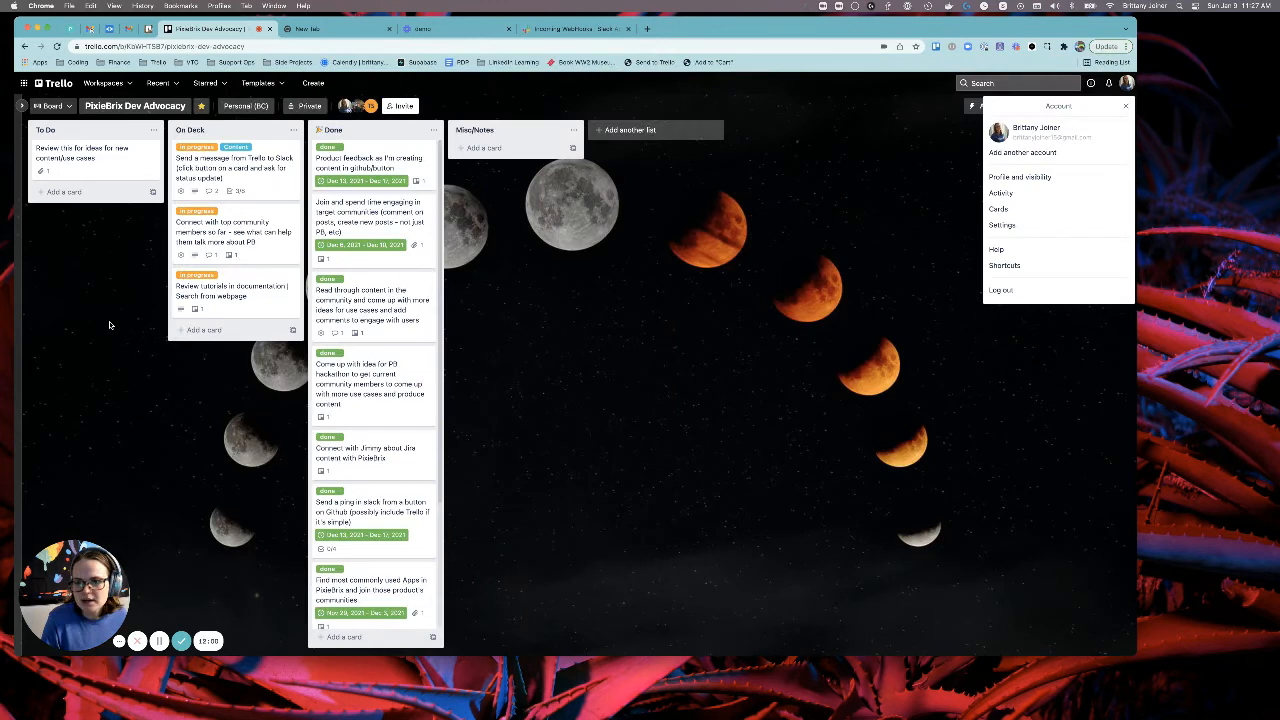
pyautogui.click(247, 170)
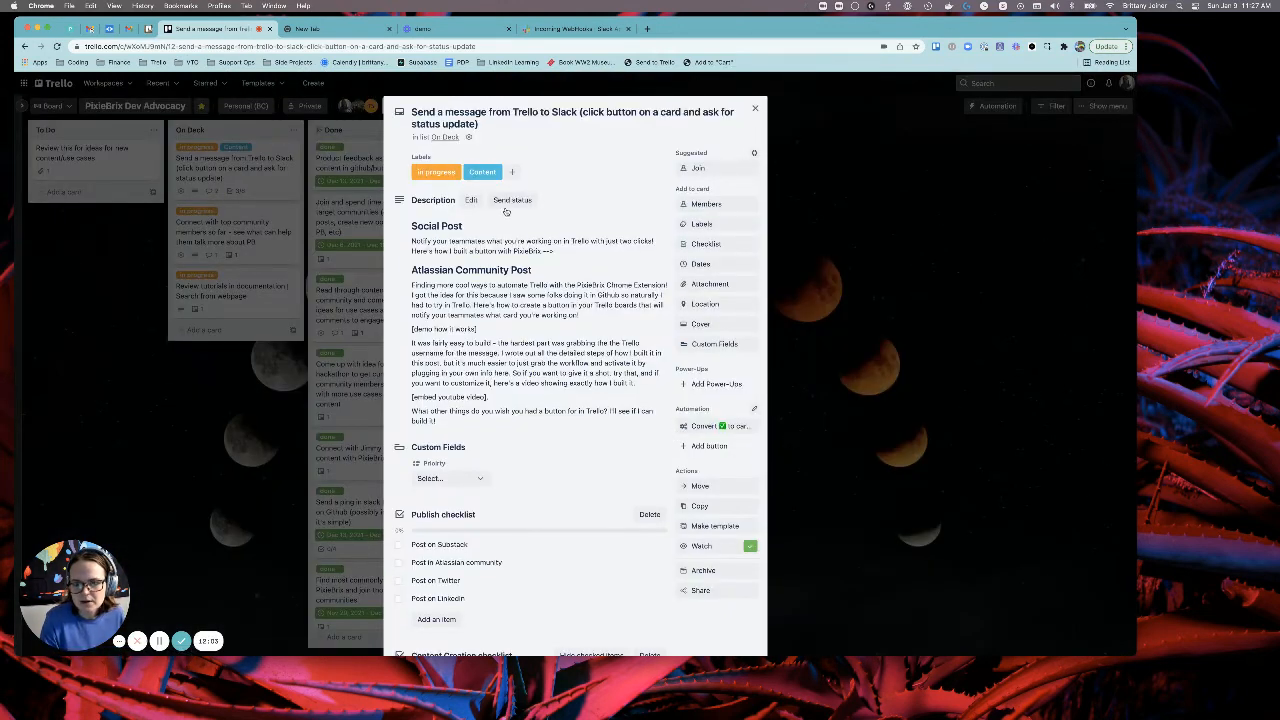
pyautogui.click(511, 201)
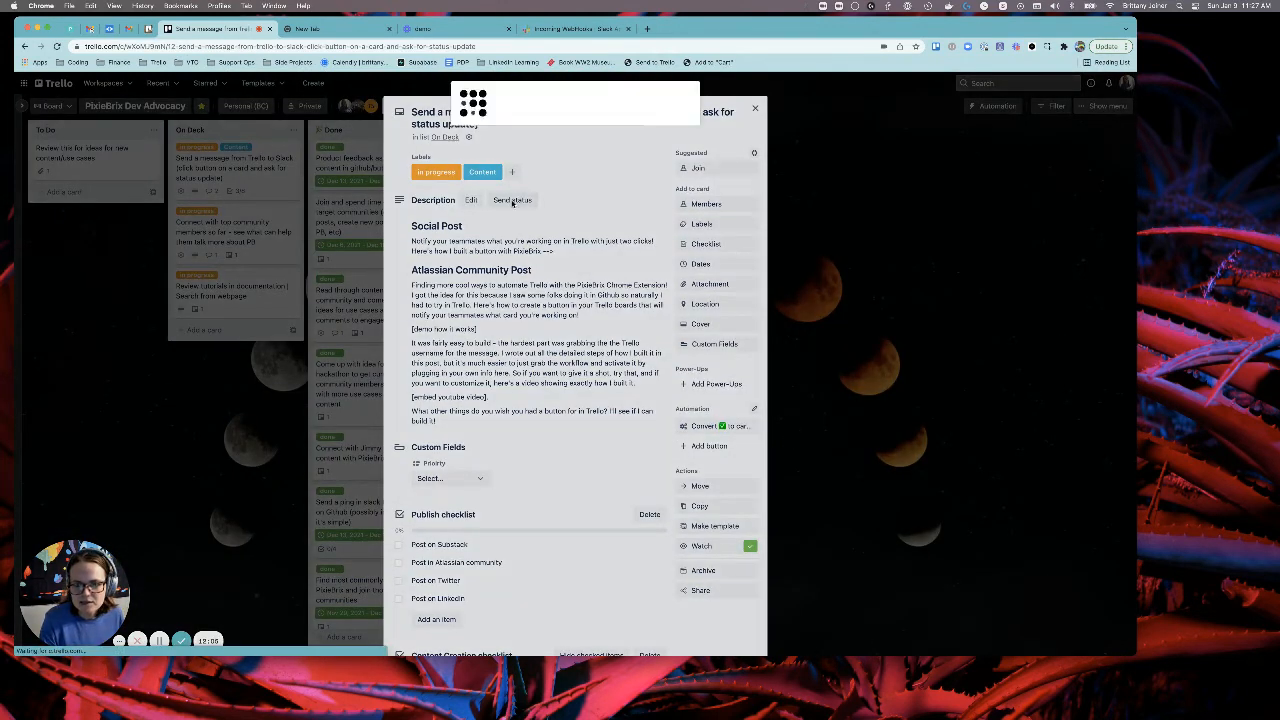
# Step: Send the status "looking at" from the "i am..." form to Slack, and check the posted message in the #status channel
pyautogui.click(500, 145)
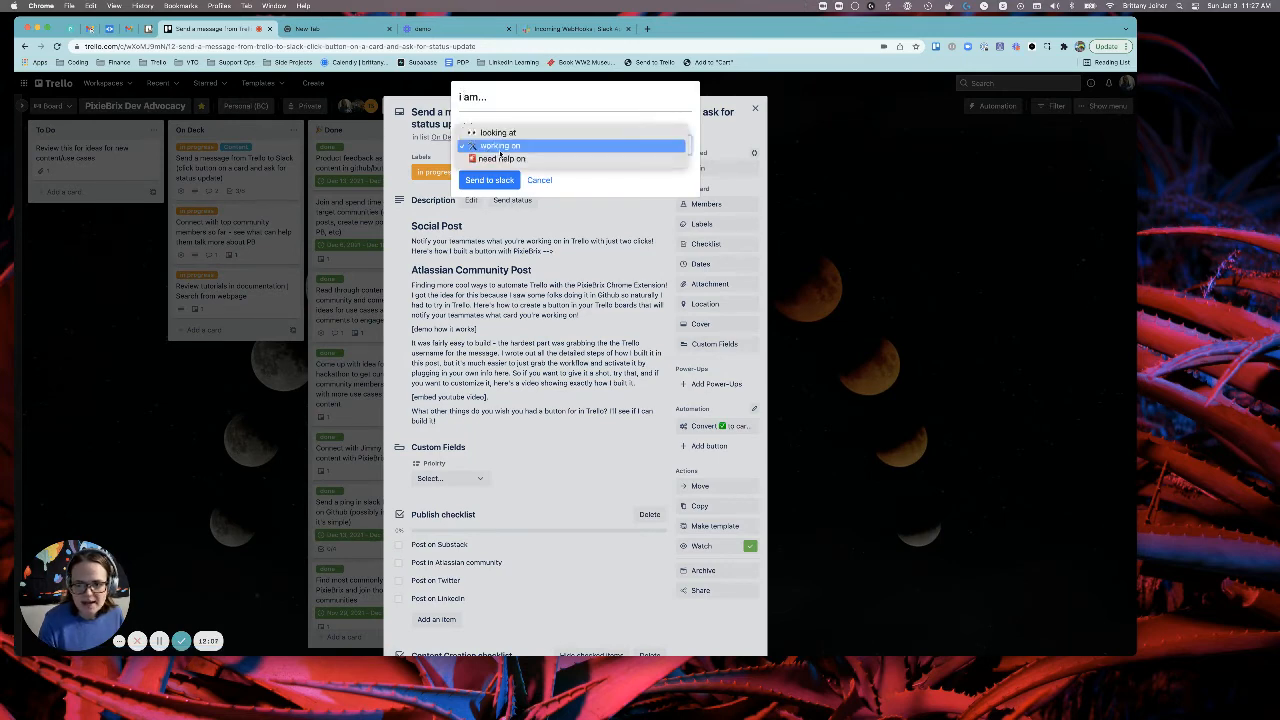
pyautogui.click(495, 150)
pyautogui.click(490, 182)
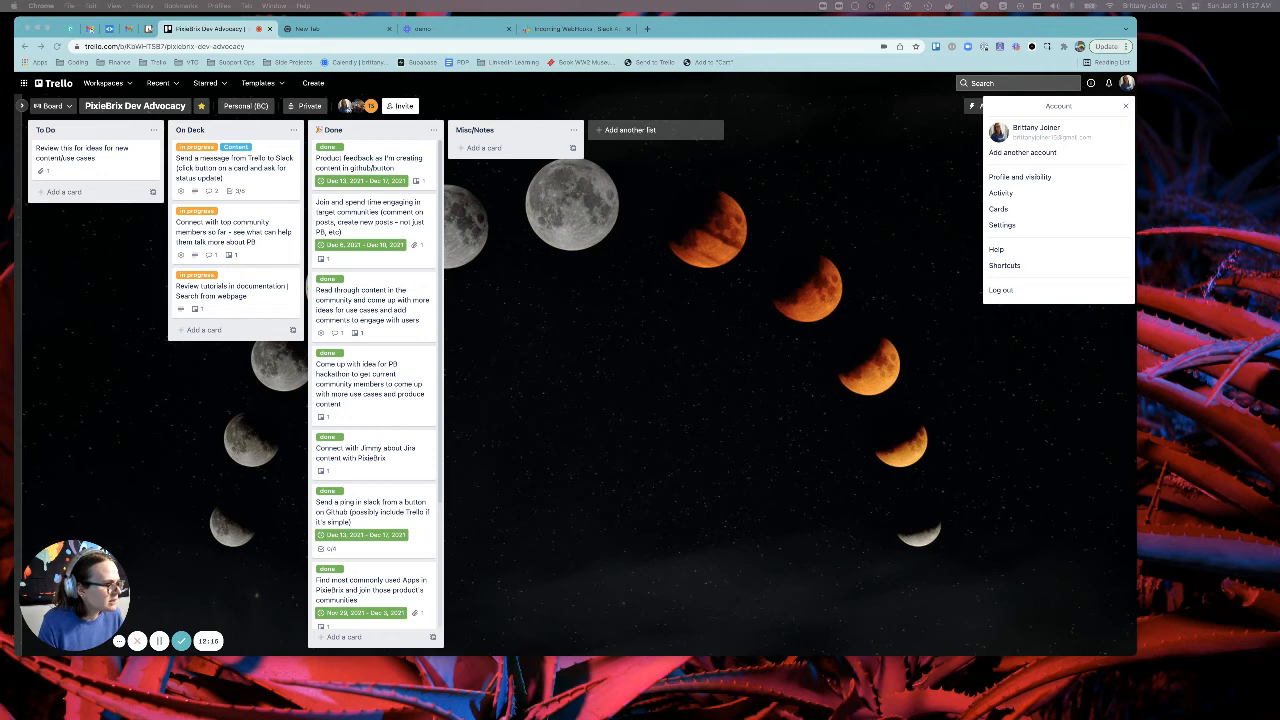
pyautogui.moveTo(88, 300); pyautogui.dragTo(185, 116)
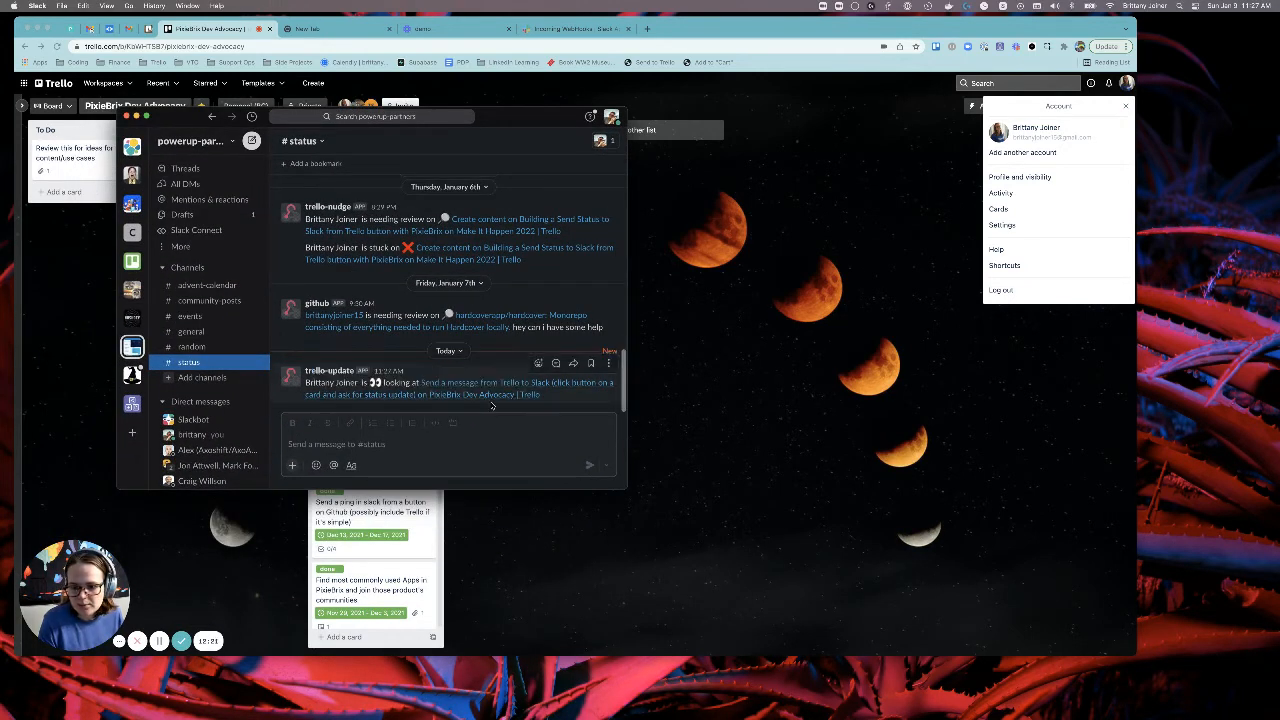
pyautogui.click(548, 510)
# Step: Look over the Status Trello Button's steps in the PixieBrix editor, and reopen the card "Send a message from Trello to Slack"
pyautogui.hotkey('ctrl', 'Up')
pyautogui.click(781, 238)
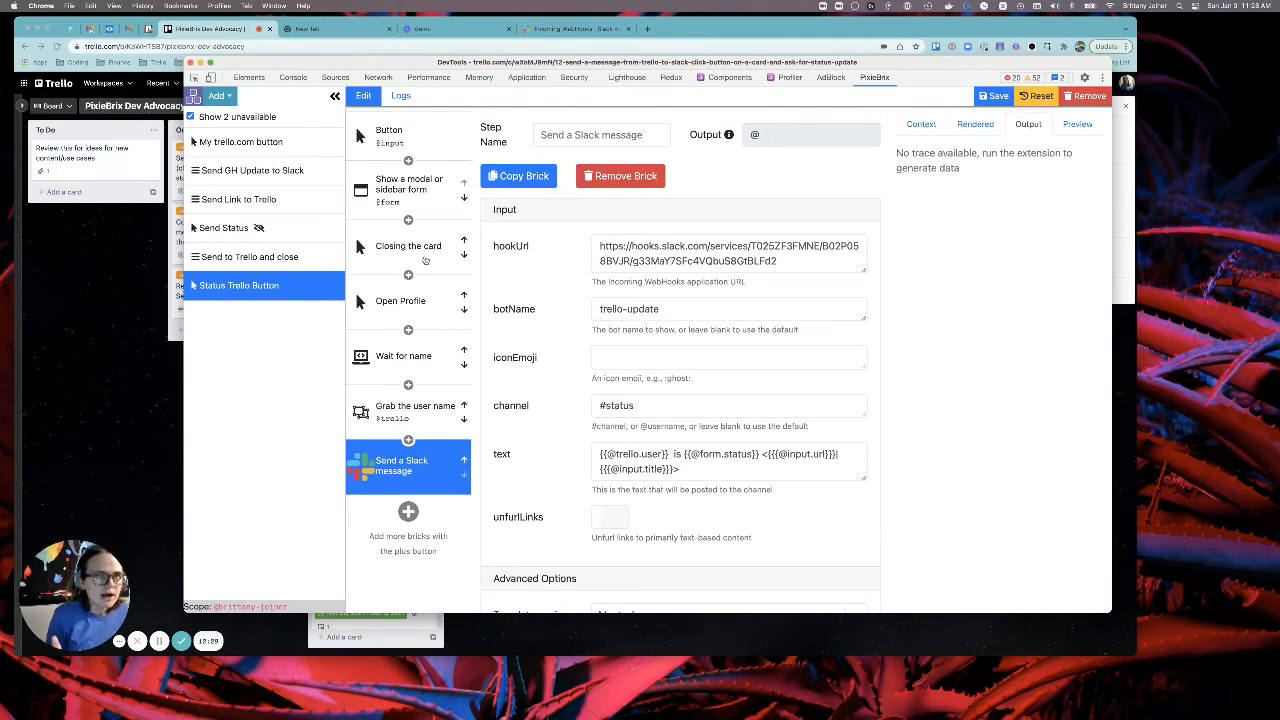
pyautogui.click(129, 414)
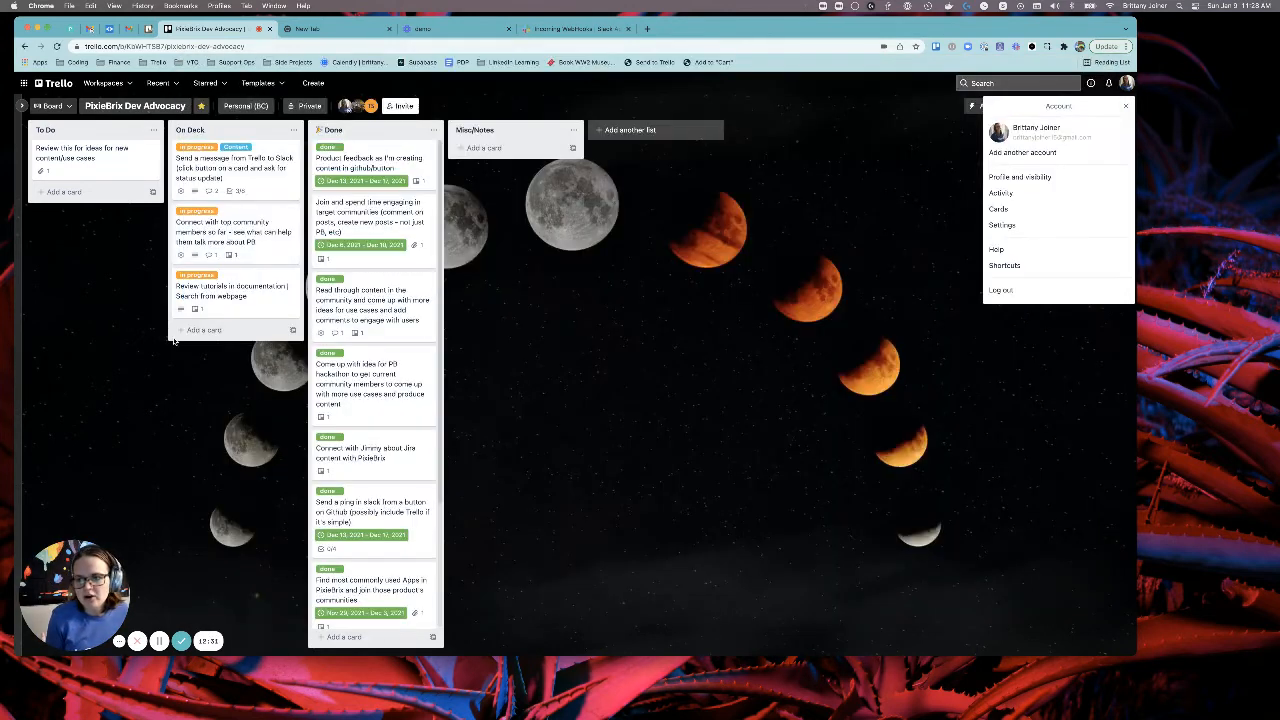
pyautogui.click(266, 180)
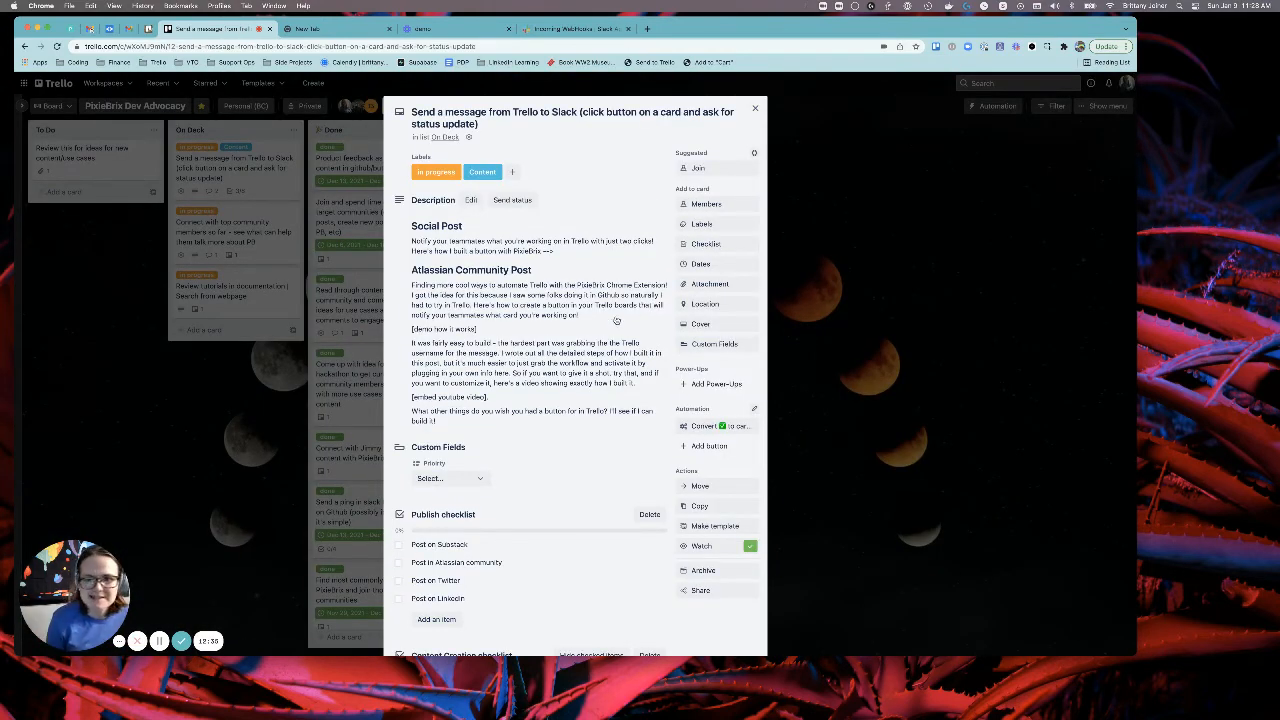
# Step: Return to the PixieBrix editor and add a Redirect Page brick after the Send a Slack message step
pyautogui.hotkey('ctrl', 'Up')
pyautogui.click(920, 258)
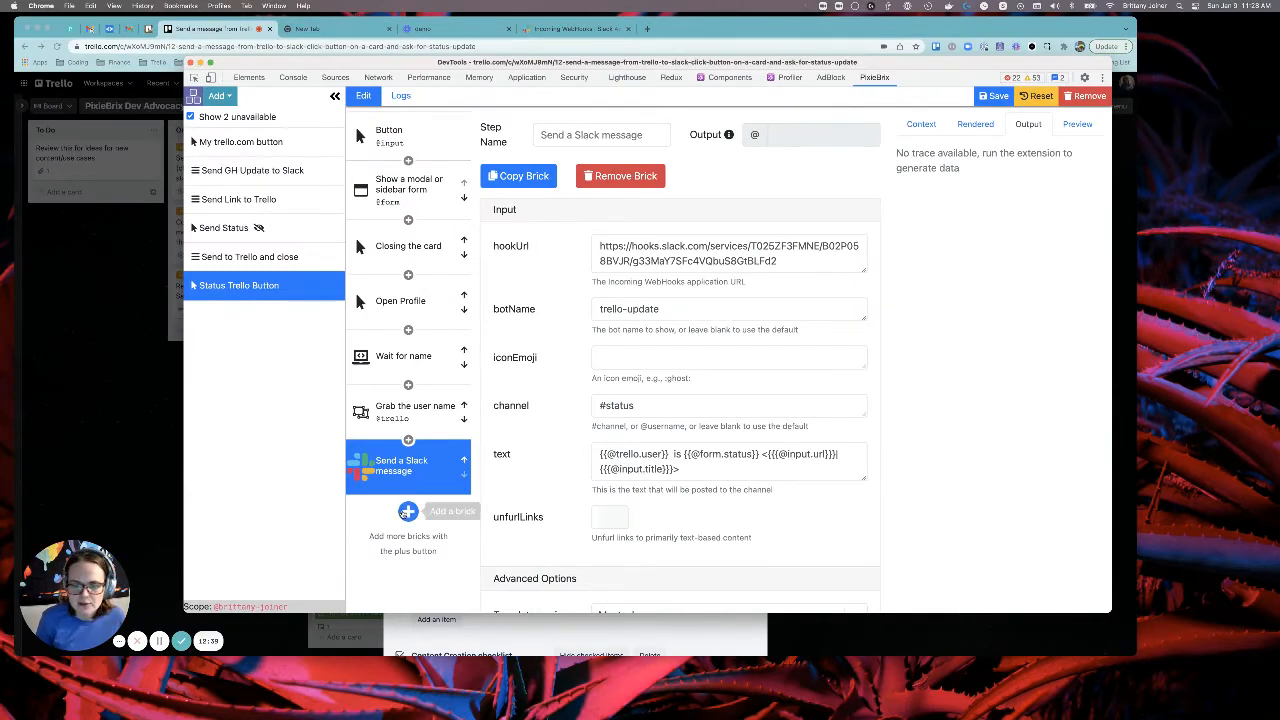
pyautogui.click(408, 512)
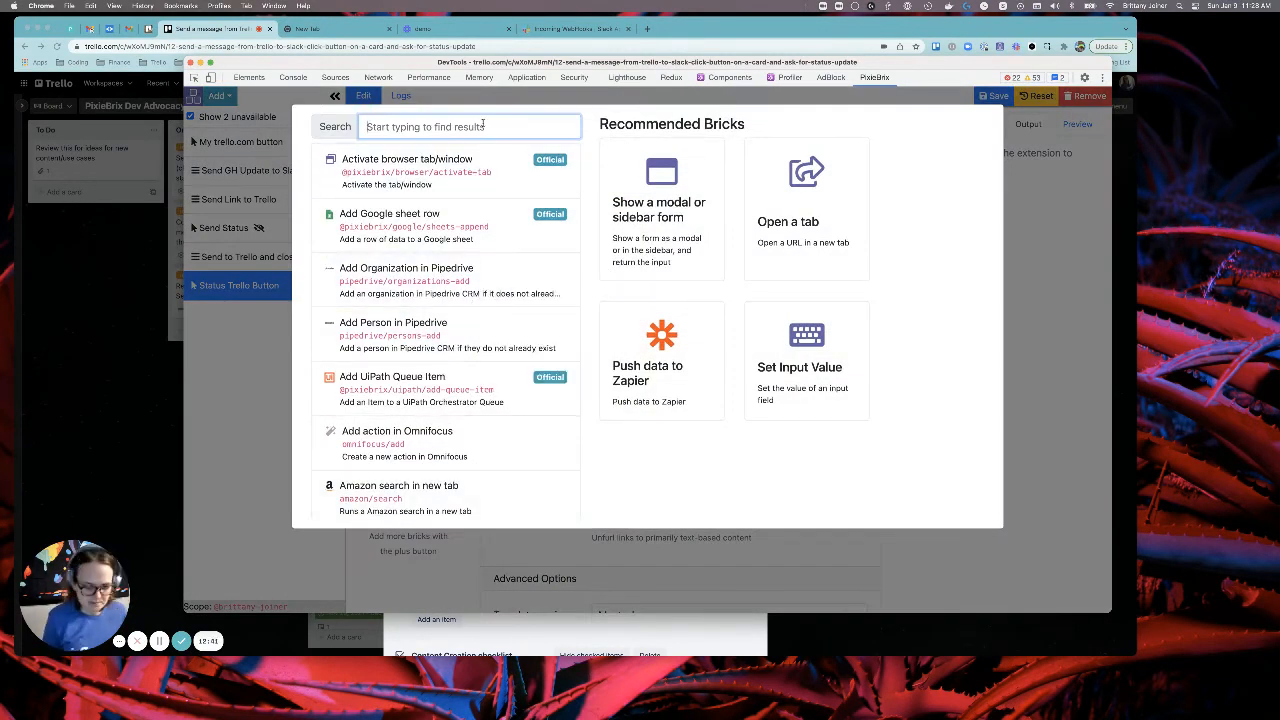
pyautogui.write('redire')
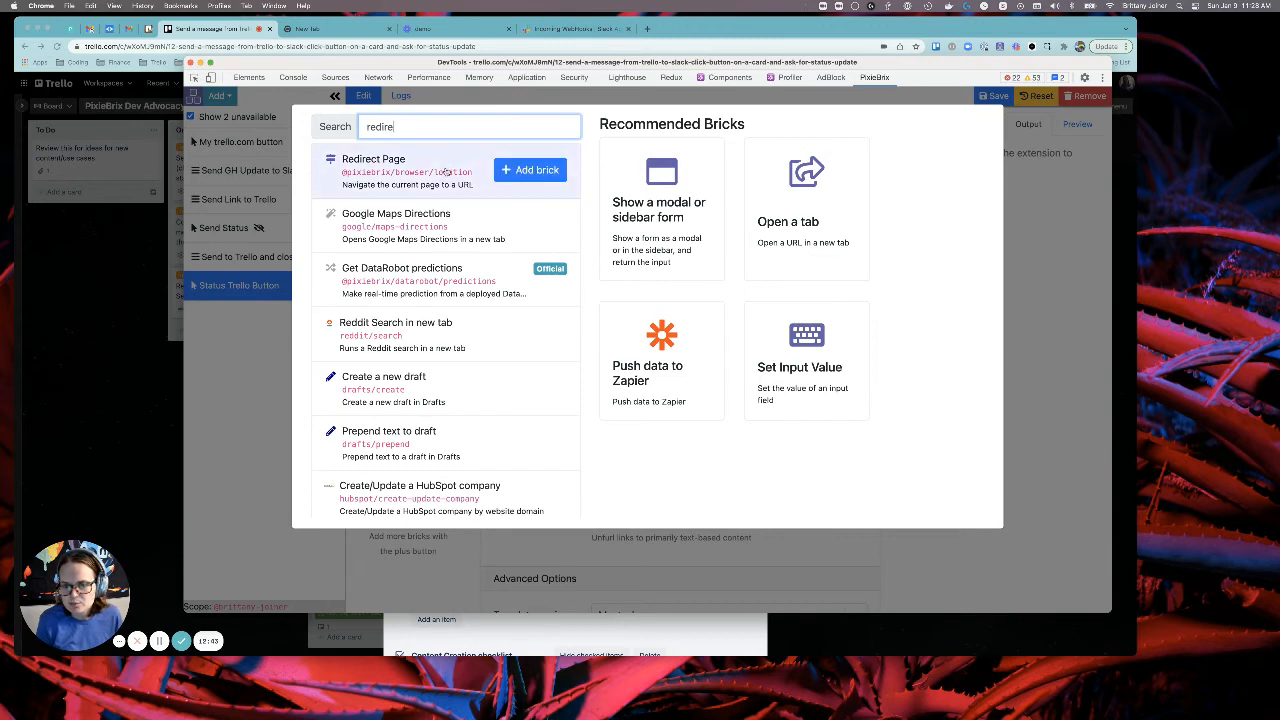
pyautogui.click(530, 170)
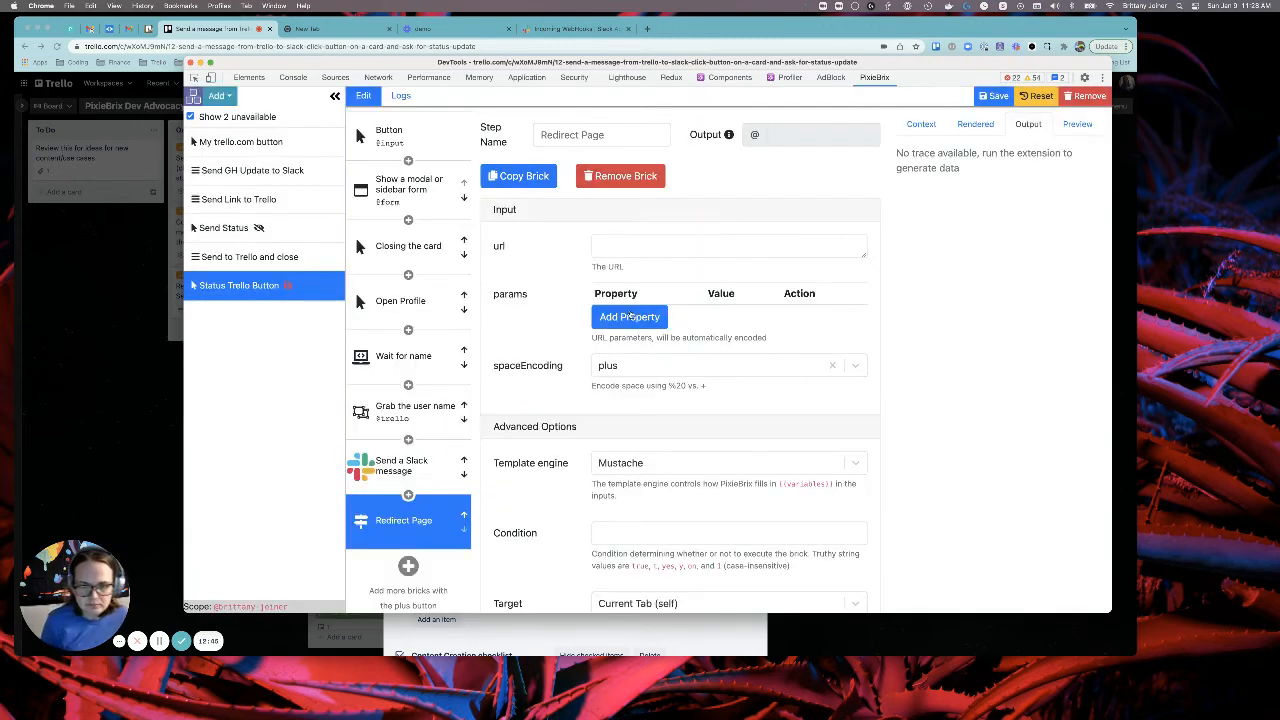
pyautogui.click(621, 250)
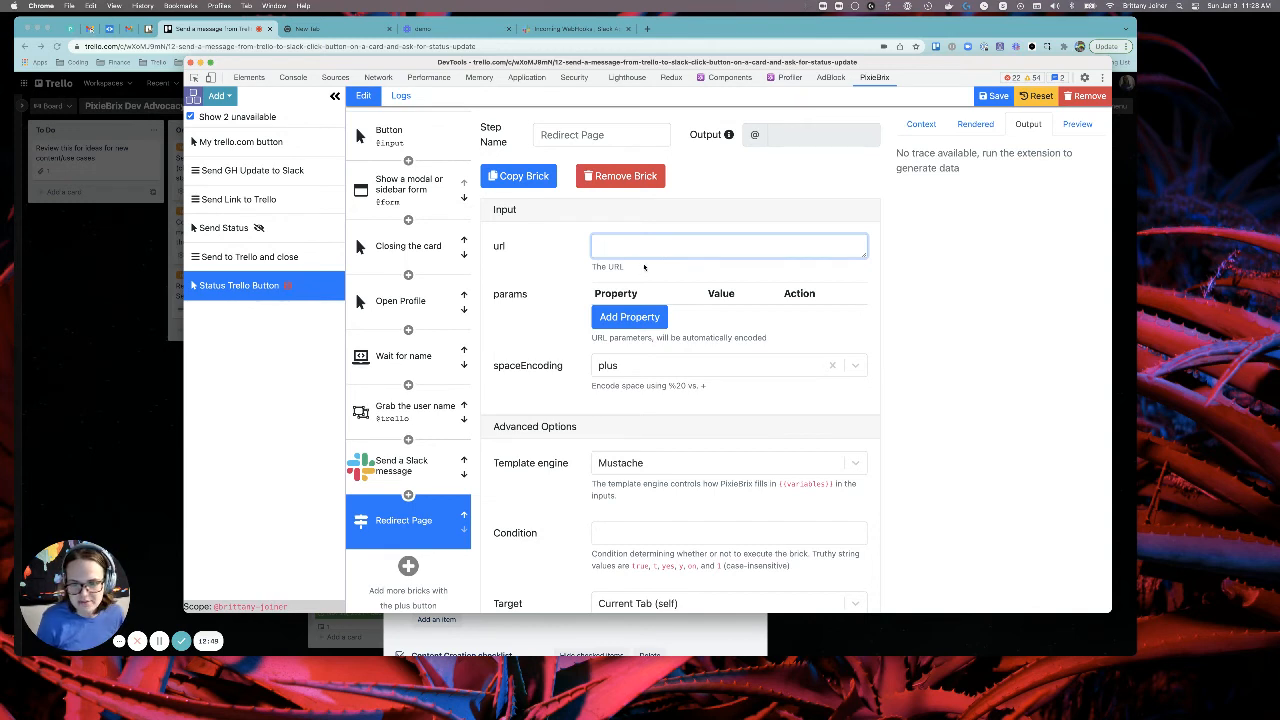
pyautogui.write('{{{@')
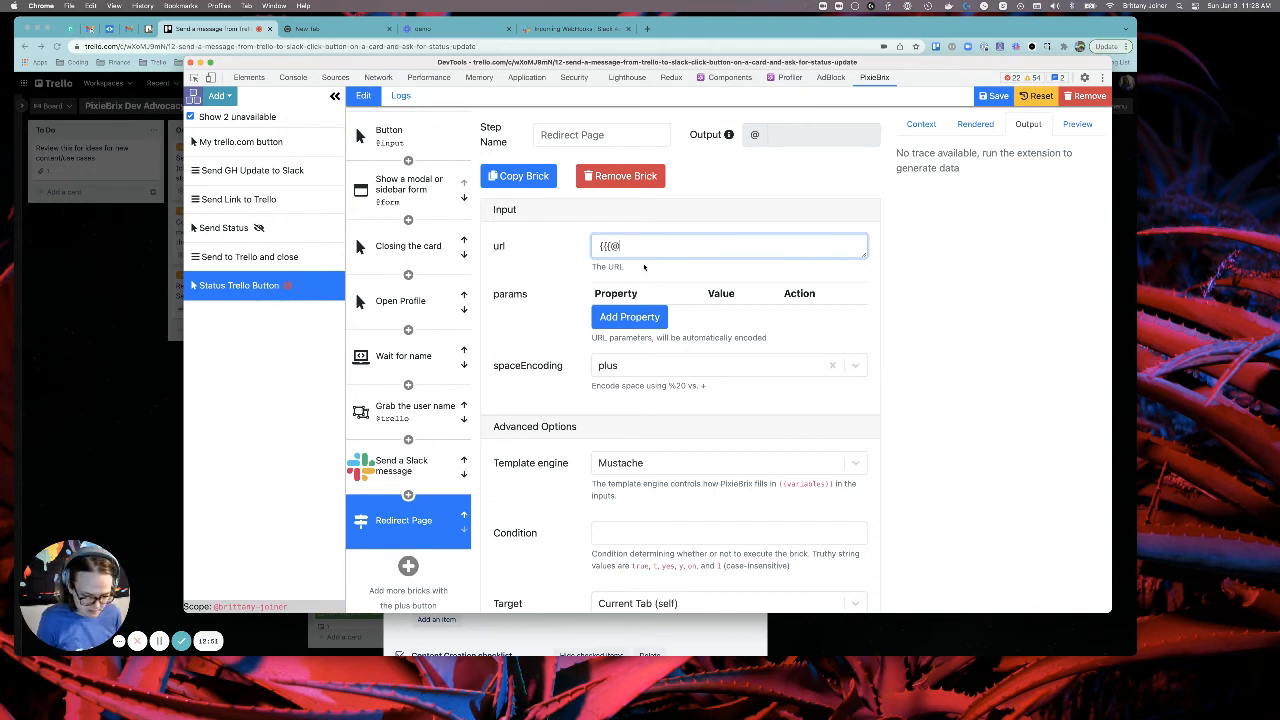
pyautogui.write('input.url}}}')
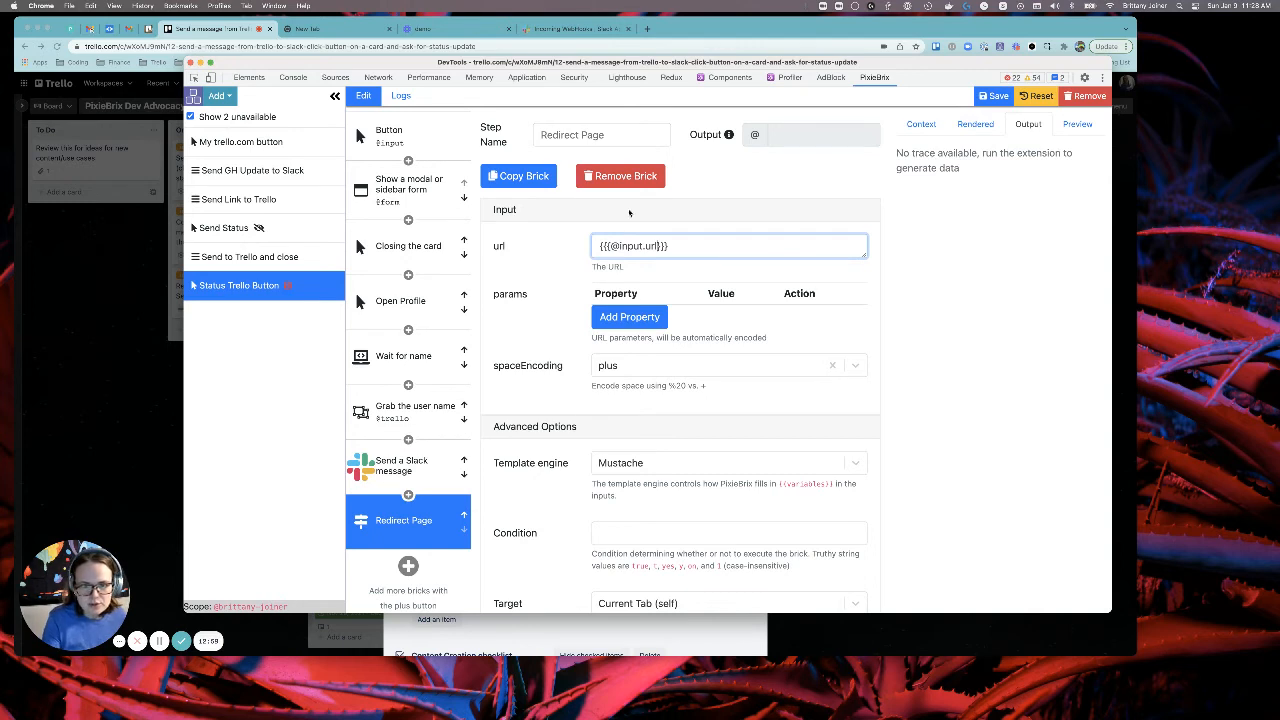
# Step: Rename the Redirect Page step to "reload card" and save the Status Trello Button
pyautogui.click(601, 134)
pyautogui.write('Go back to')
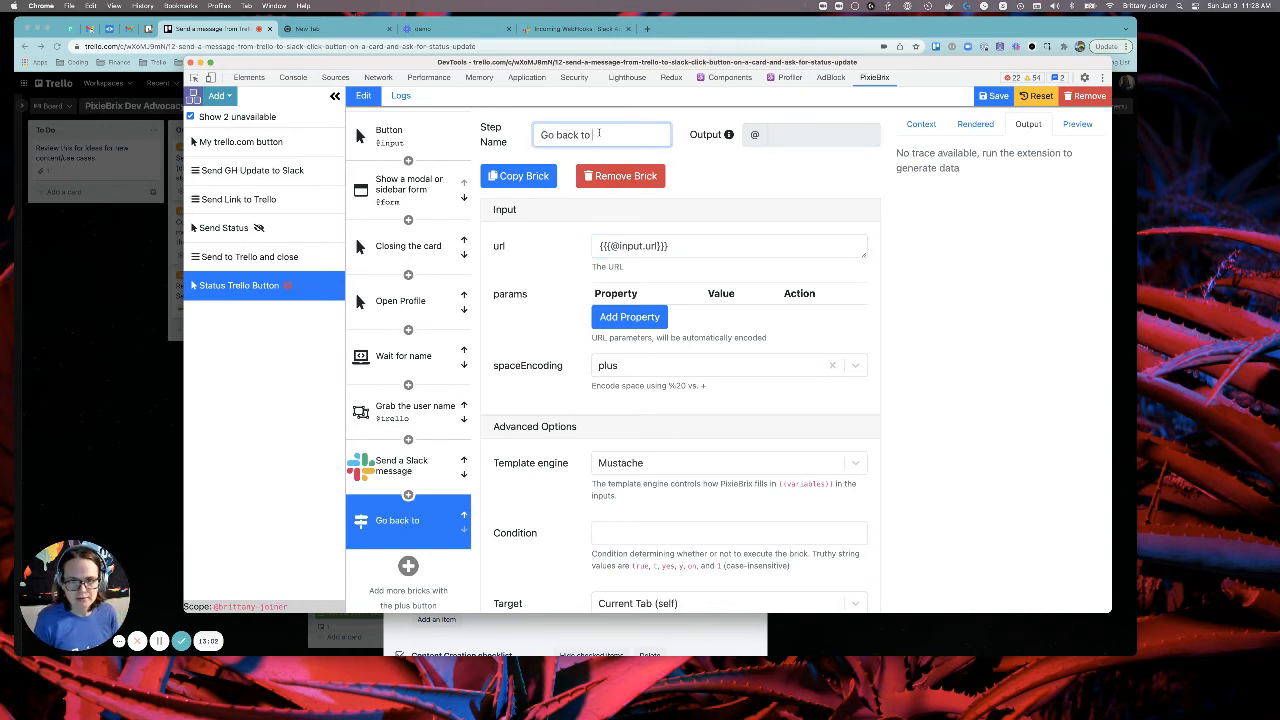
pyautogui.press('super+a')
pyautogui.write('reload')
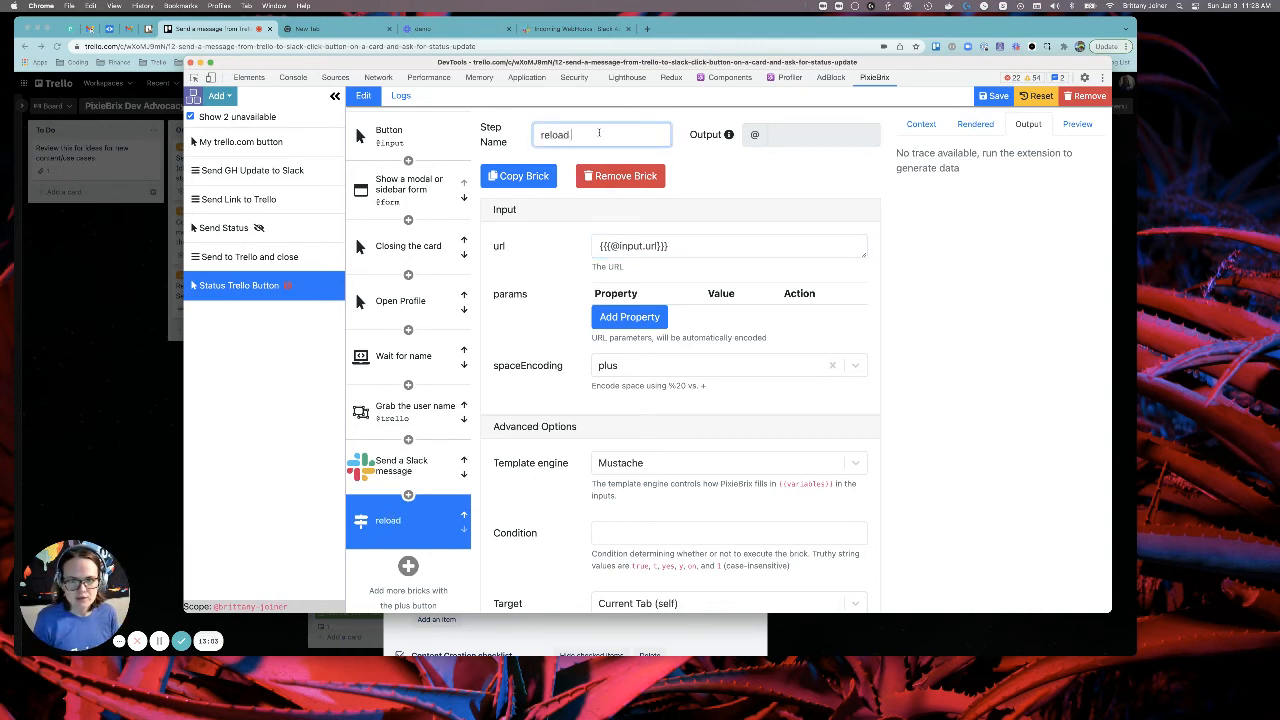
pyautogui.press('super+a')
pyautogui.write('reload card')
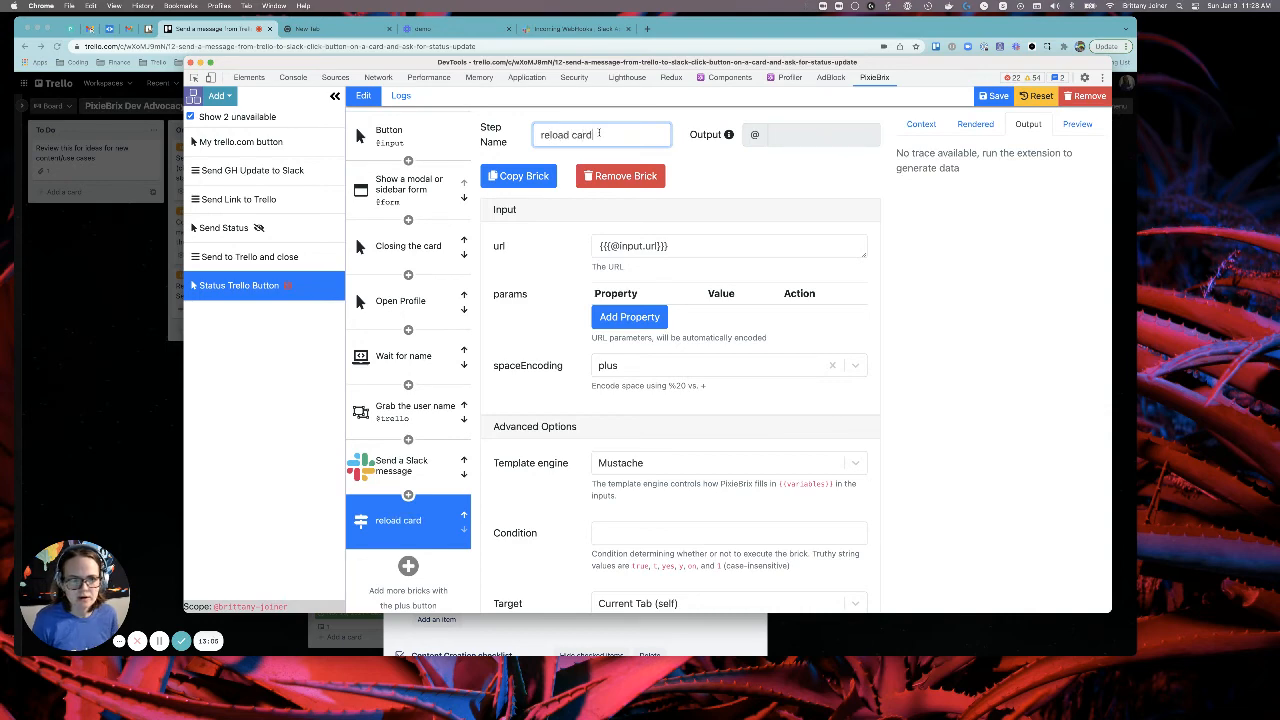
pyautogui.click(995, 95)
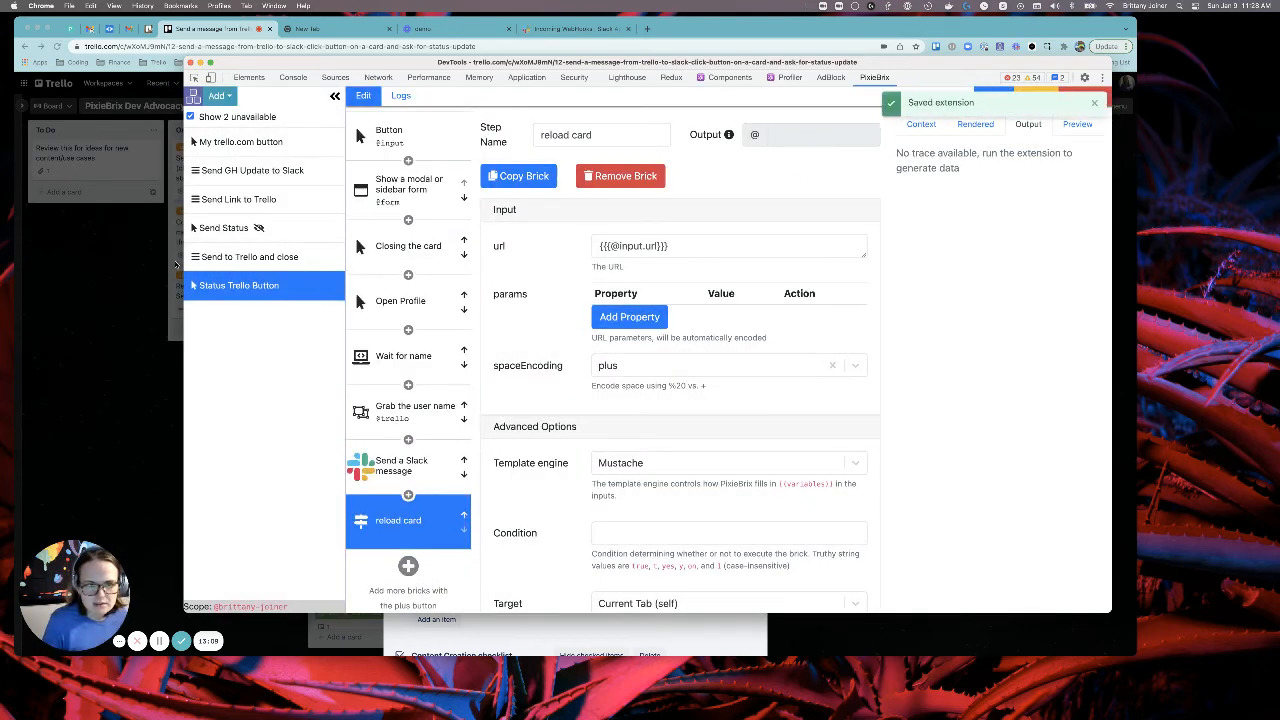
# Step: Launch Send status on the open Trello card and send the status "working on" to Slack
pyautogui.click(175, 264)
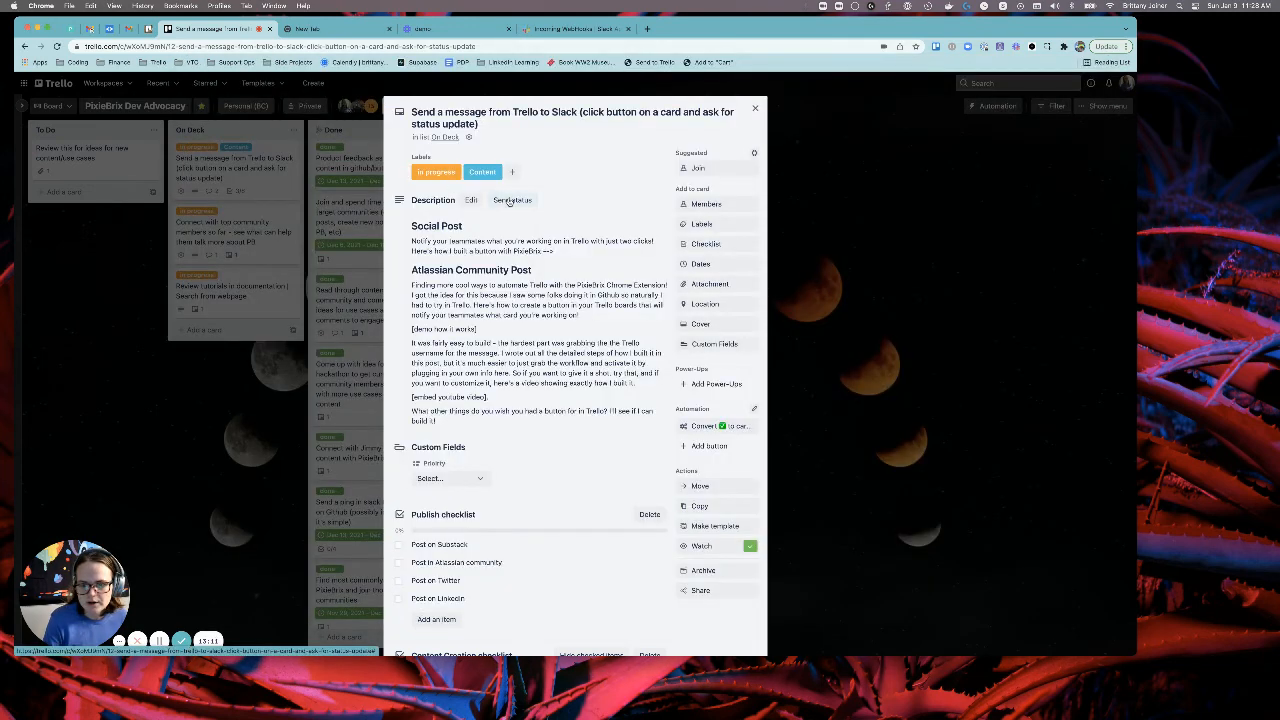
pyautogui.click(511, 200)
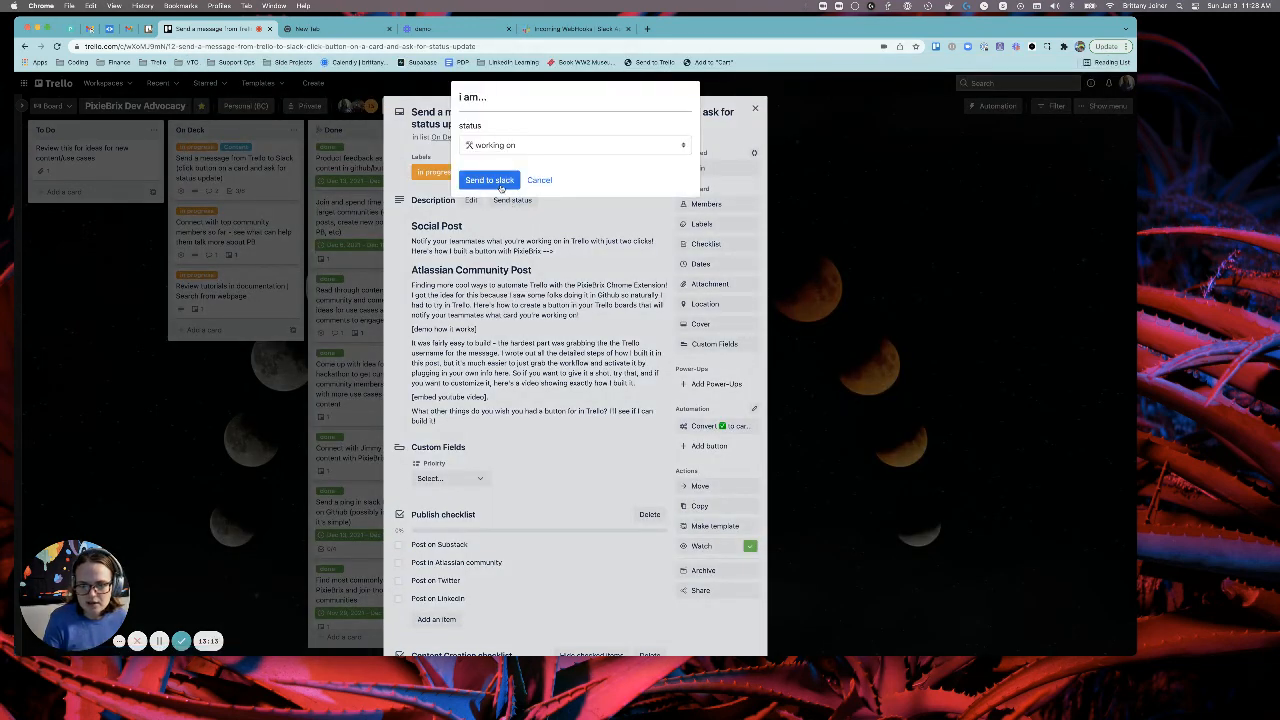
pyautogui.click(501, 186)
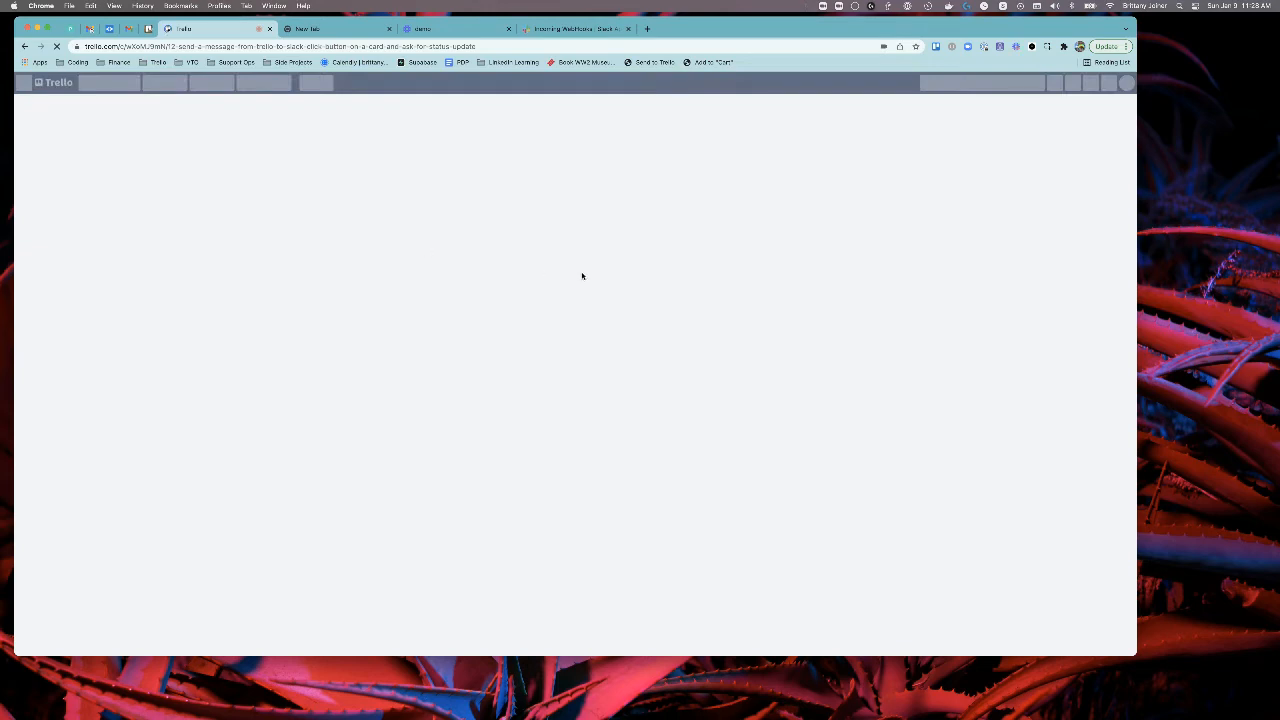
# Step: Check how the Trello card reloads after sending, and read the newest trello-update message in Slack's #status channel
pyautogui.hotkey('ctrl', 'Up')
pyautogui.click(873, 236)
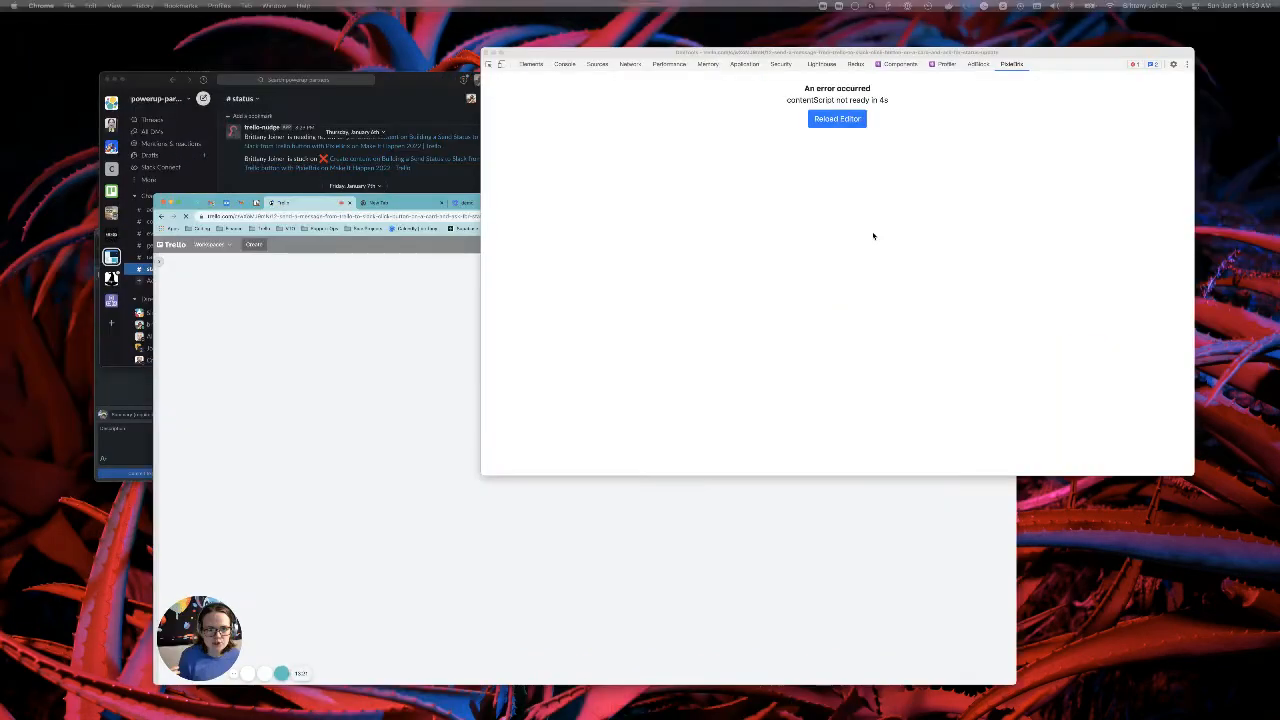
pyautogui.hotkey('ctrl', 'Up')
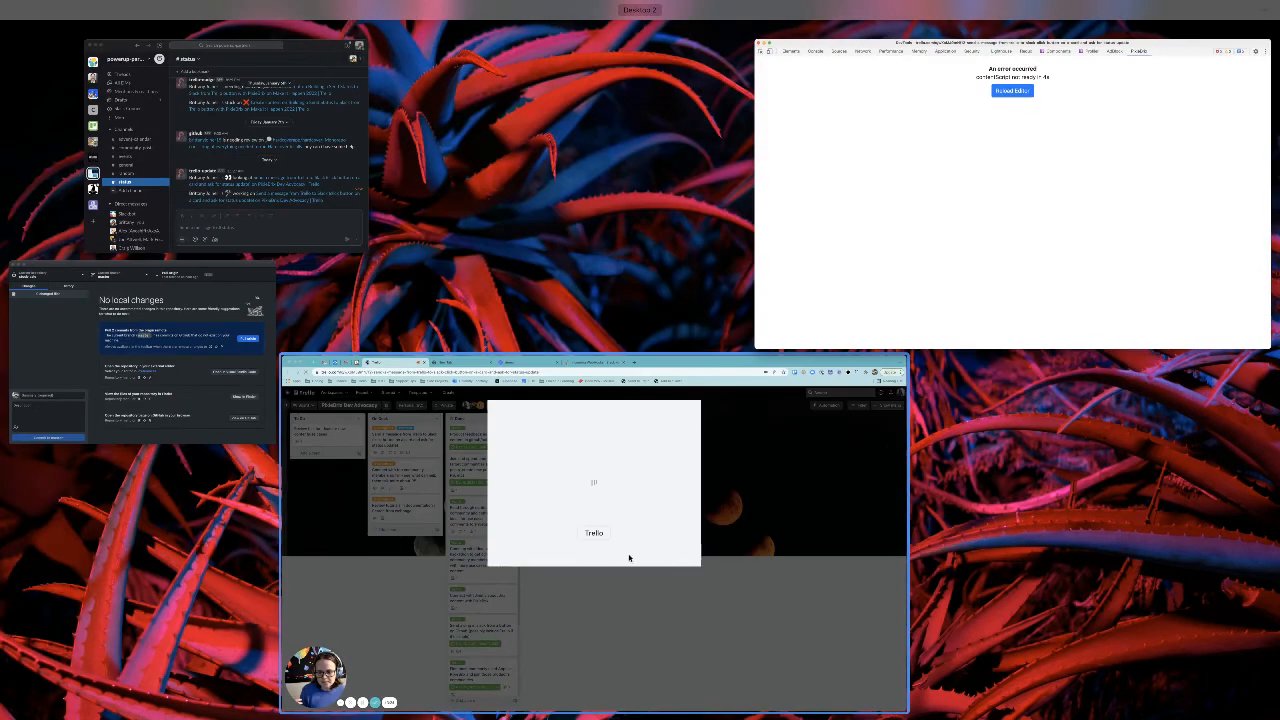
pyautogui.click(629, 558)
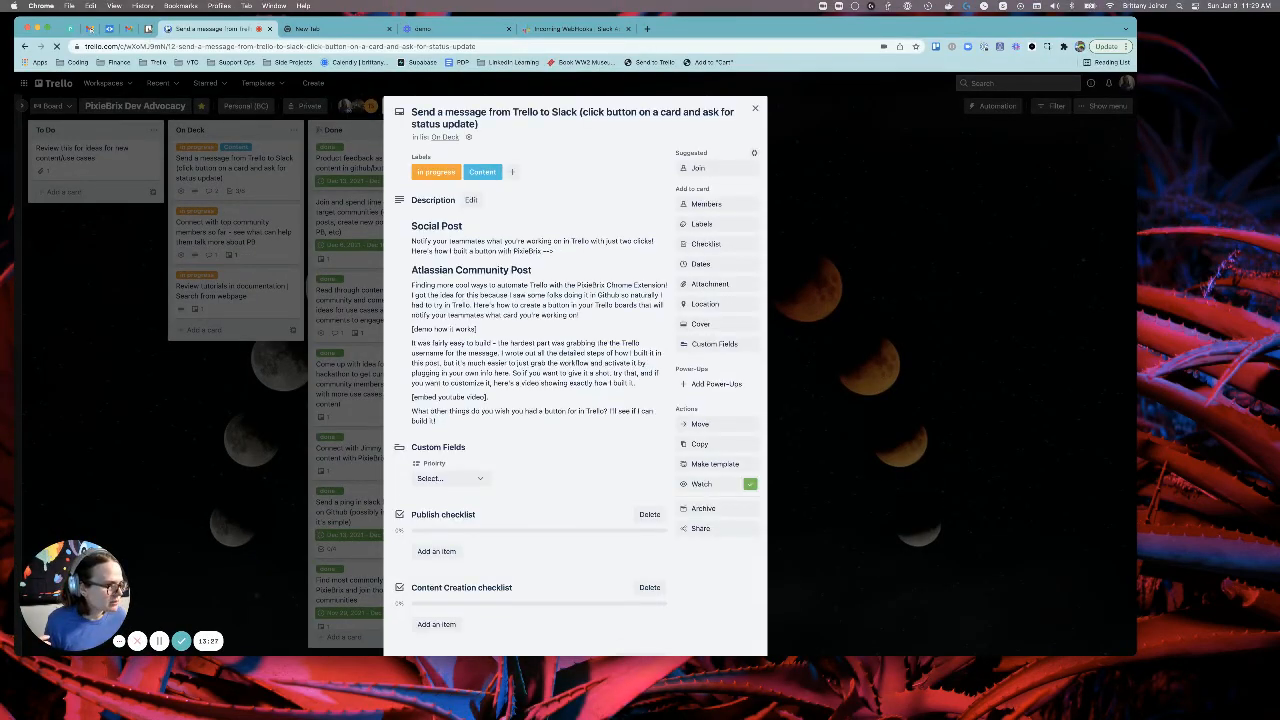
pyautogui.hotkey('ctrl', 'Up')
pyautogui.click(196, 200)
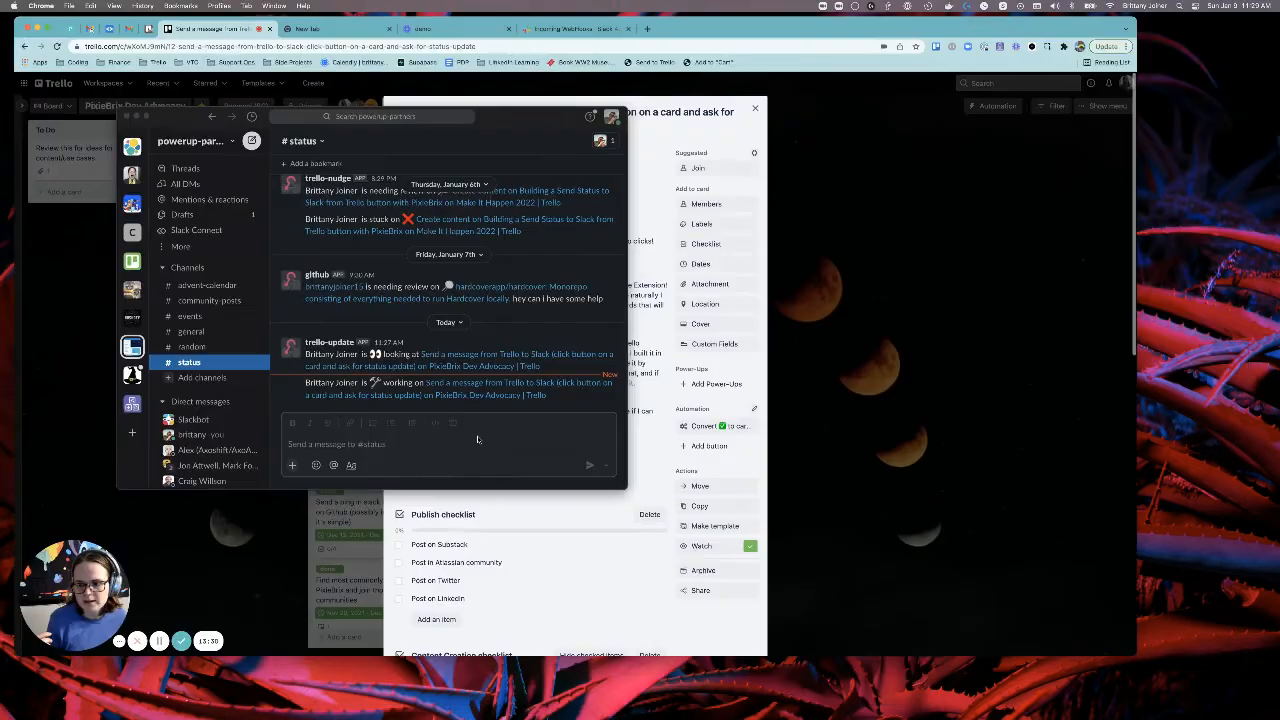
pyautogui.moveTo(410, 384); pyautogui.dragTo(475, 388)
pyautogui.click(525, 408)
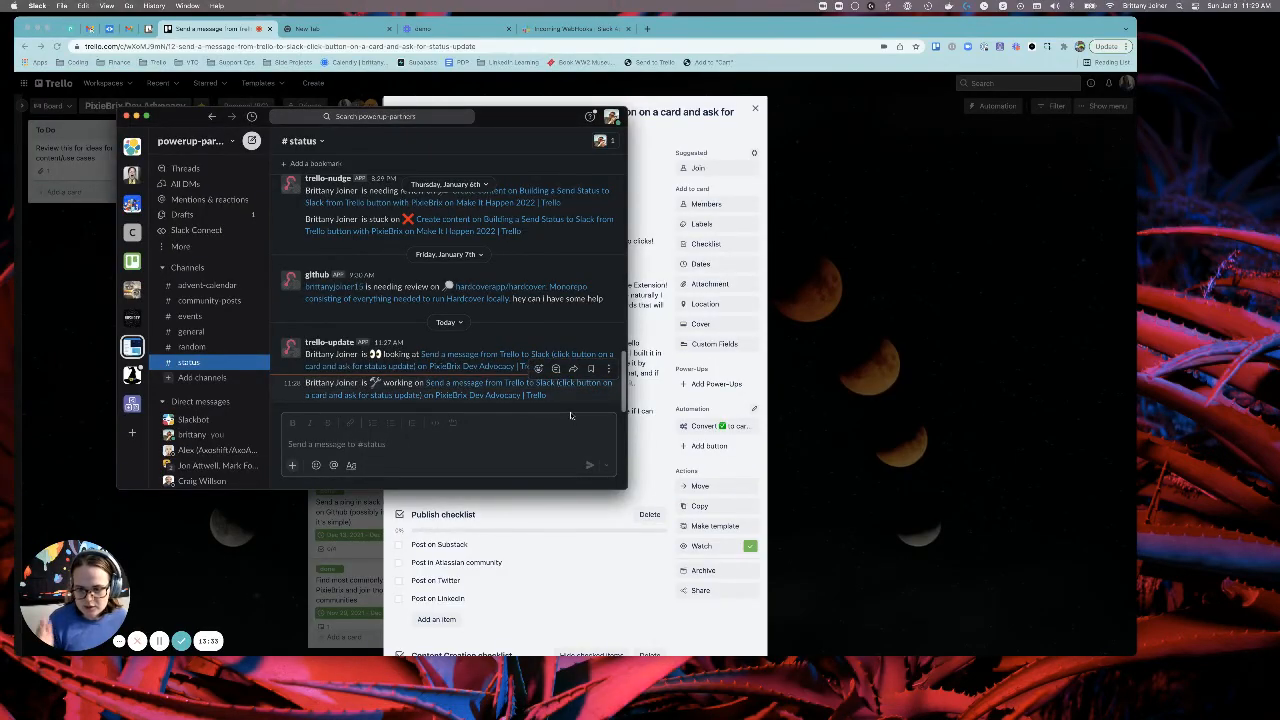
# Step: Return to the Trello card in Chrome and switch to the Loom demo canvas
pyautogui.click(721, 616)
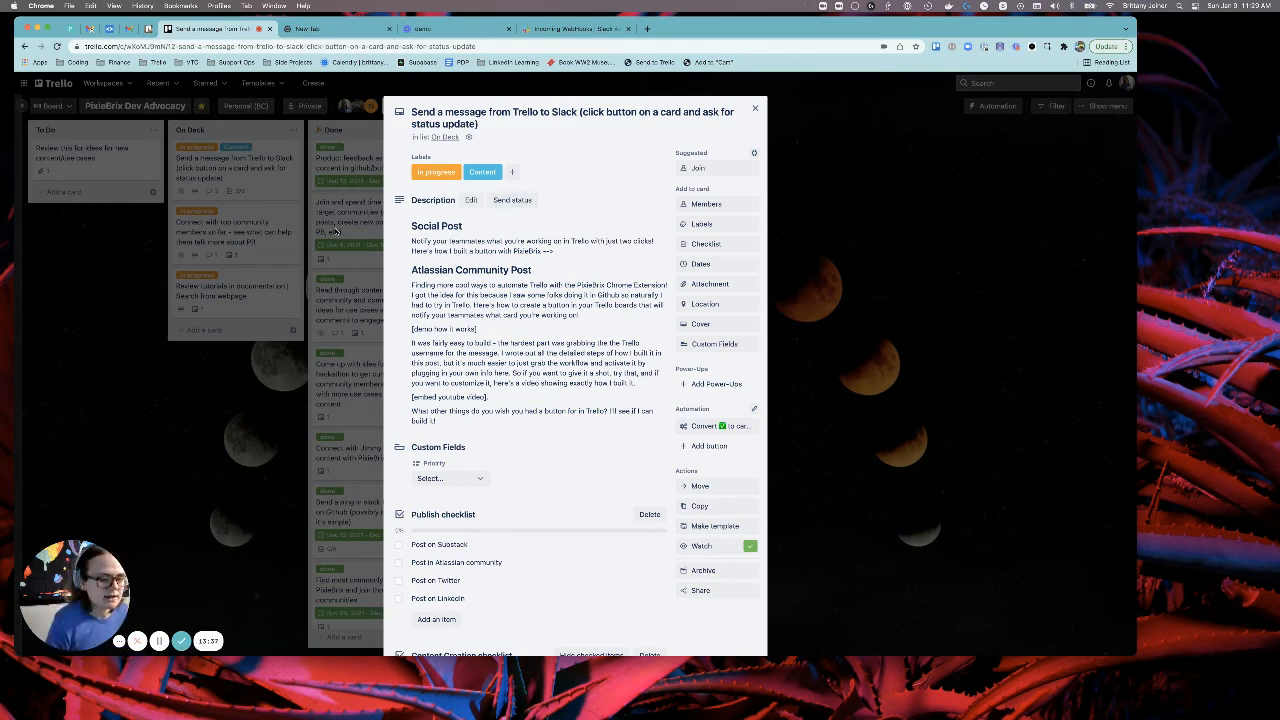
pyautogui.click(418, 30)
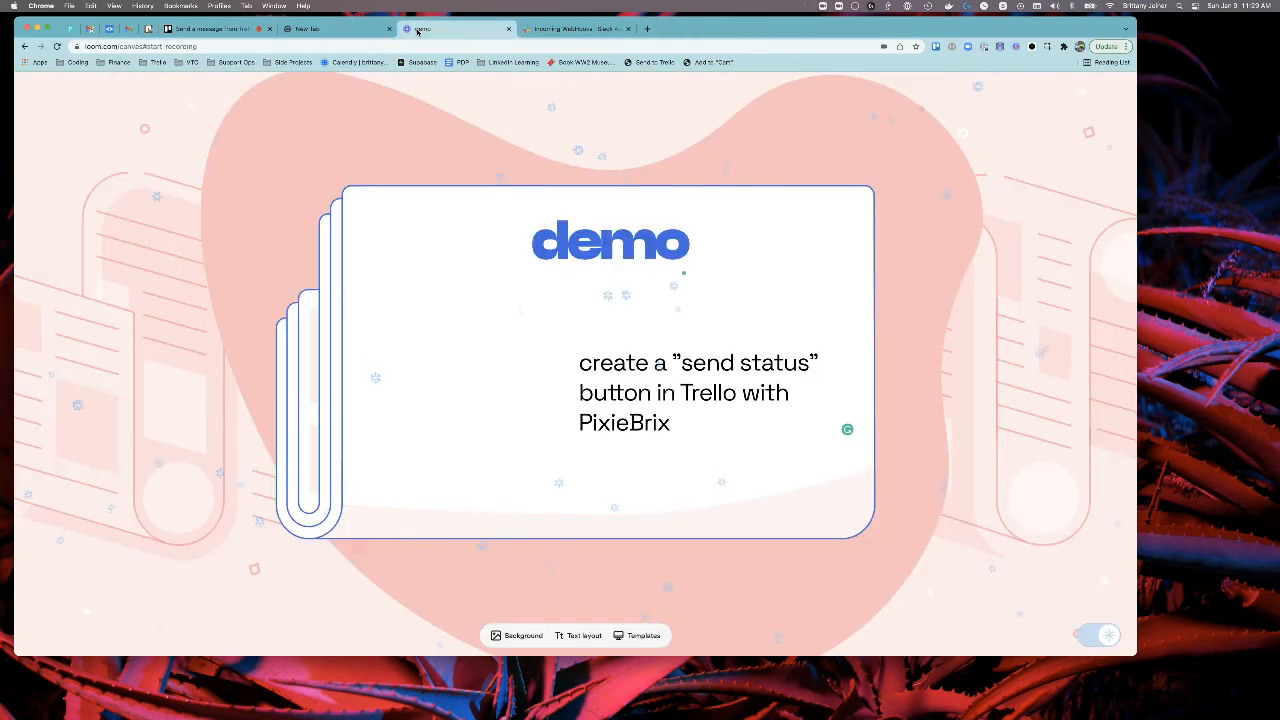